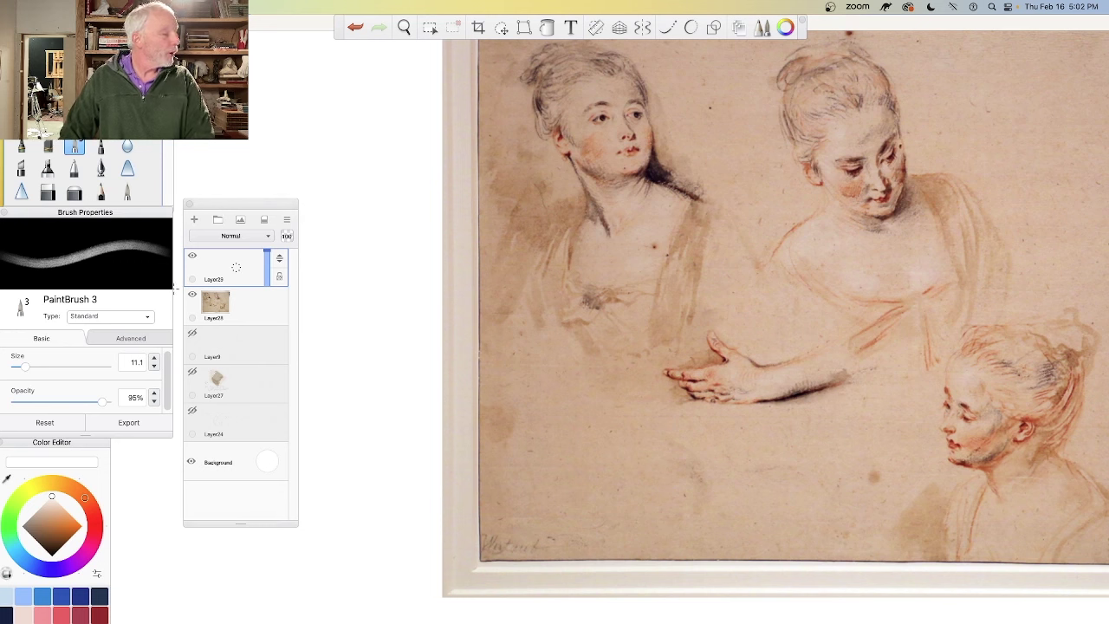
Step: Hide the layer with the Watteau figure studies and clear the interface panels from the canvas
click(192, 295)
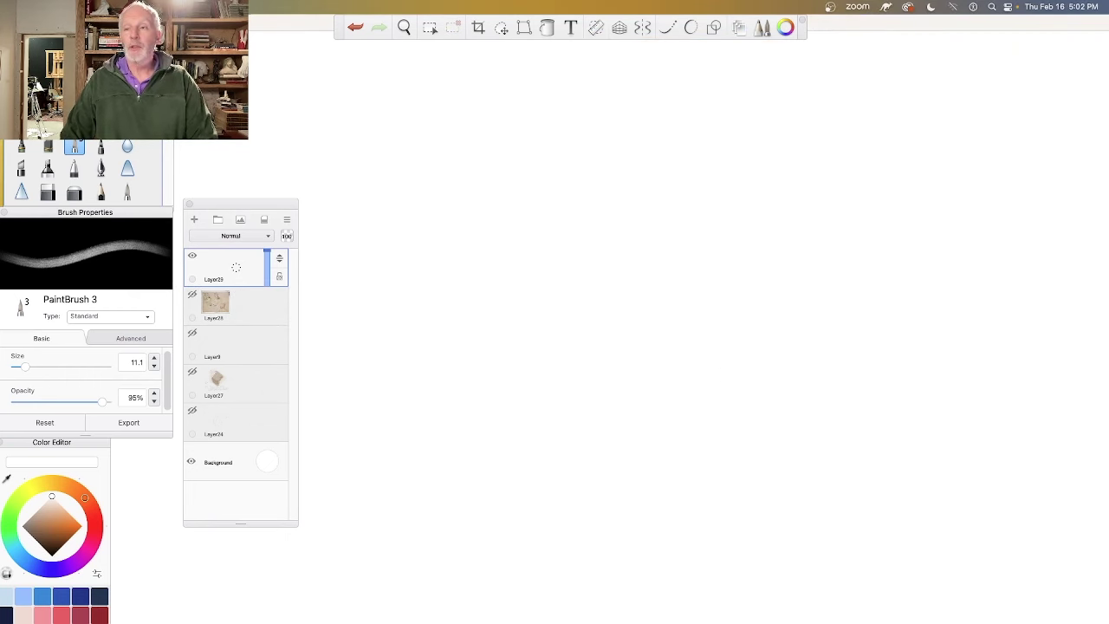
key(Tab)
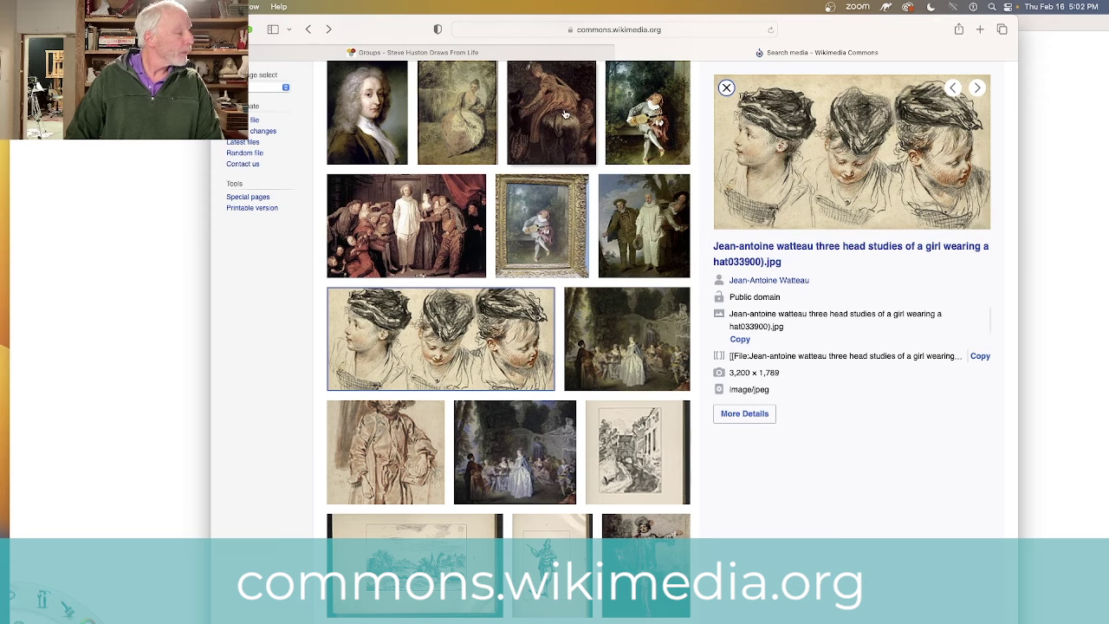
Step: Switch to the browser and examine the Wikimedia Commons media search for Watteau and its full web address
scroll(559, 130, up, 4)
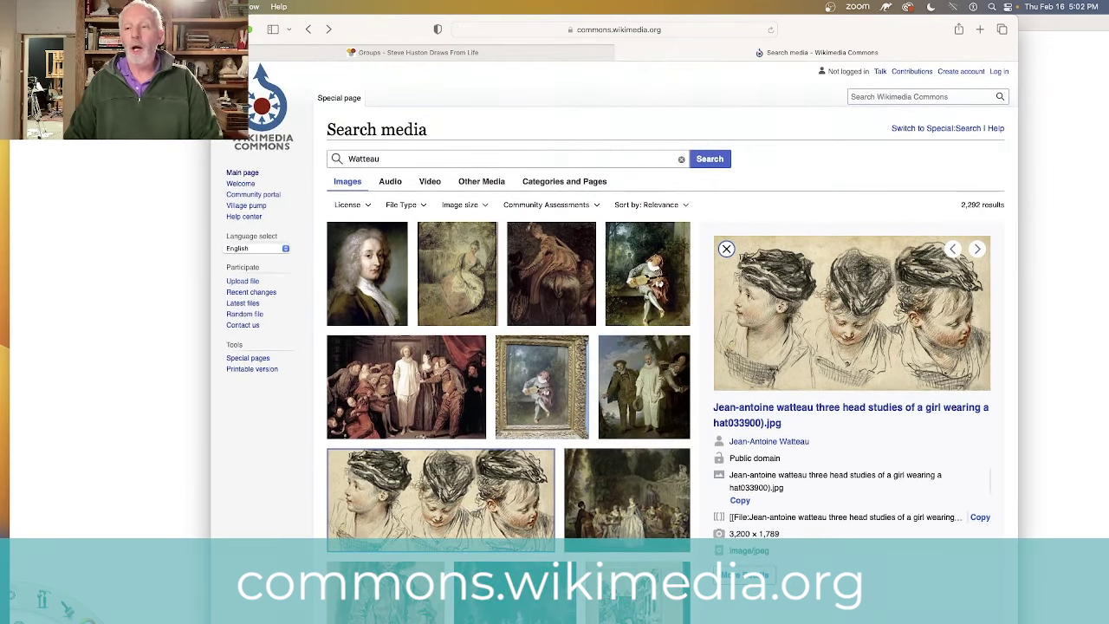
key(super+Tab)
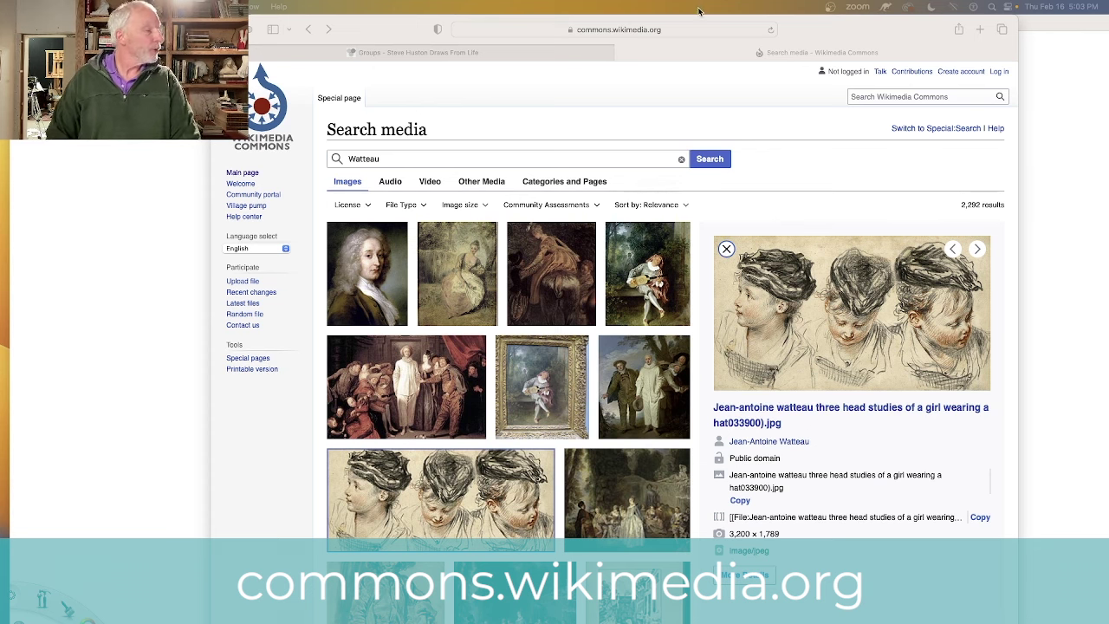
drag(563, 30, 605, 32)
triple_click(594, 30)
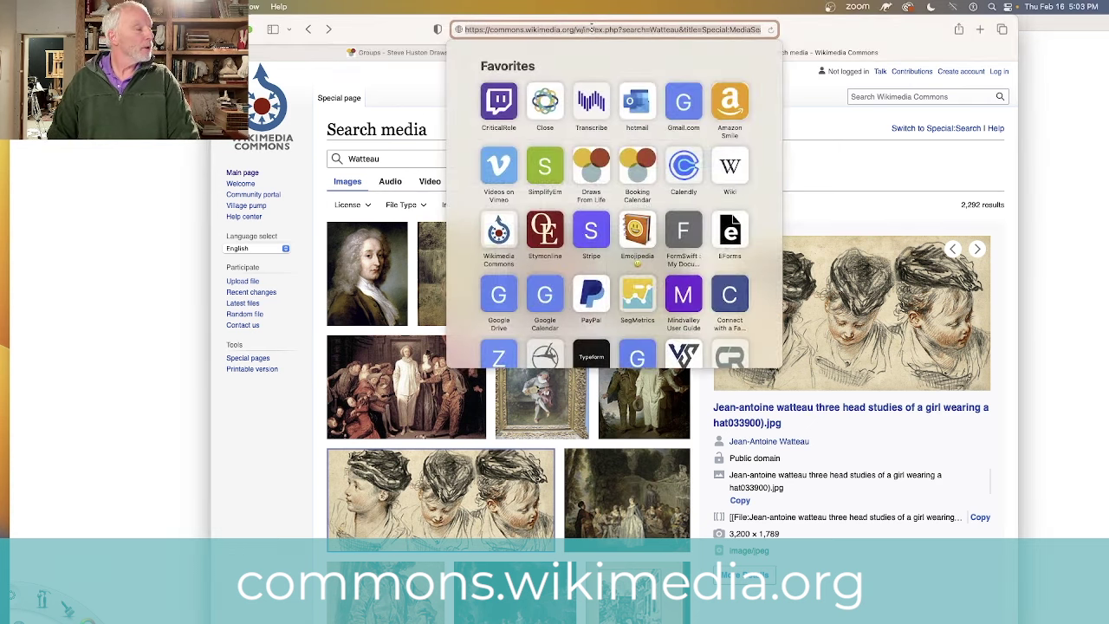
click(566, 27)
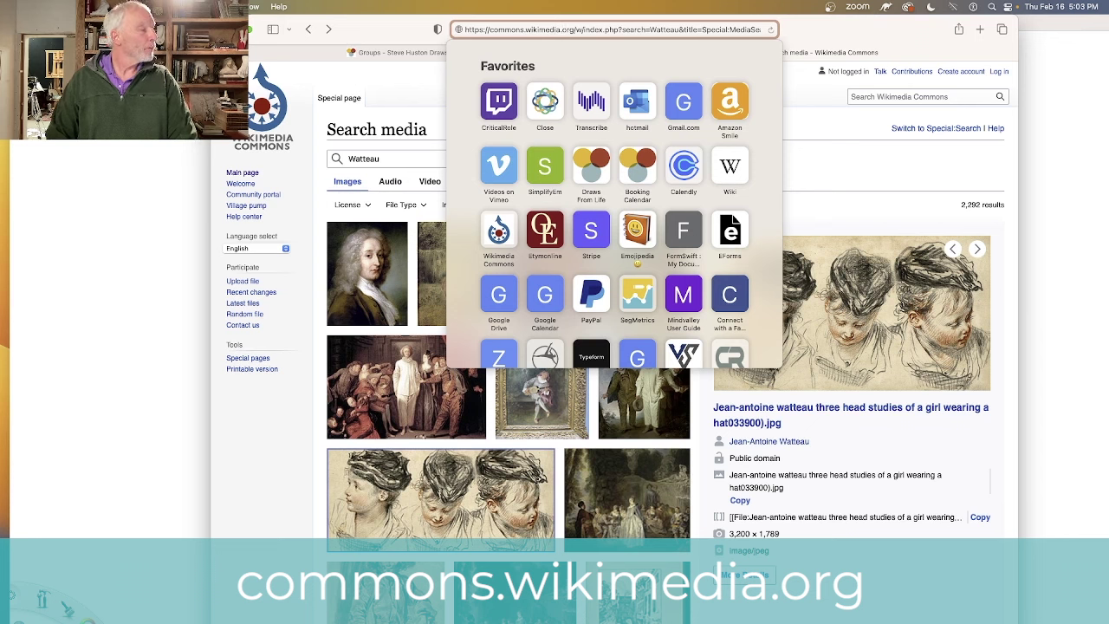
click(859, 33)
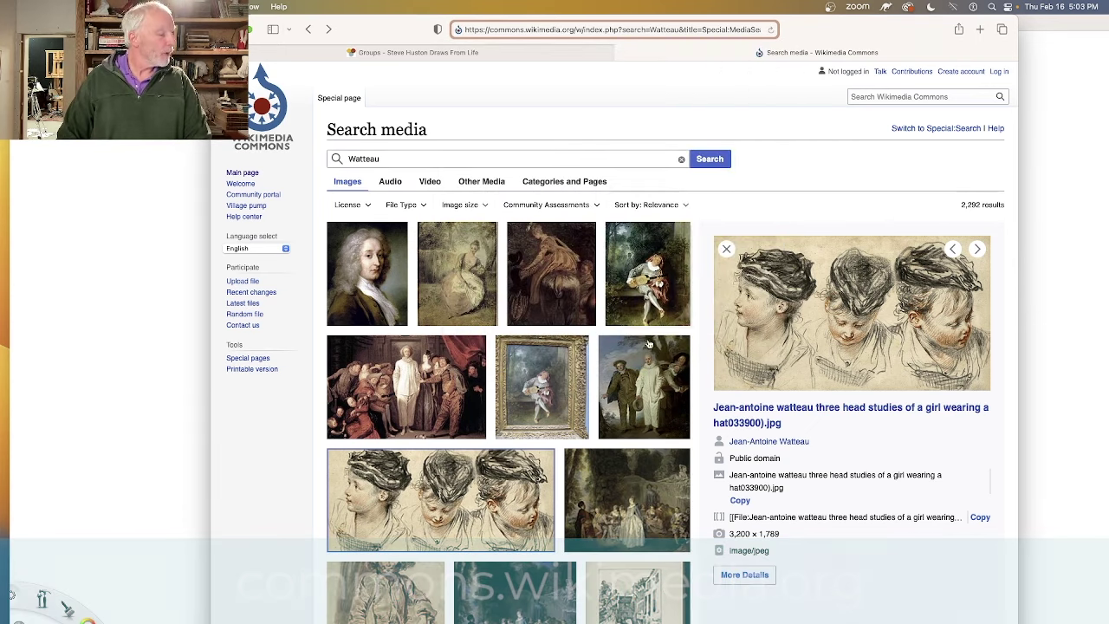
Step: Check the licence and pixel size of Watteau's three head studies of a girl in the search results
drag(730, 459, 785, 458)
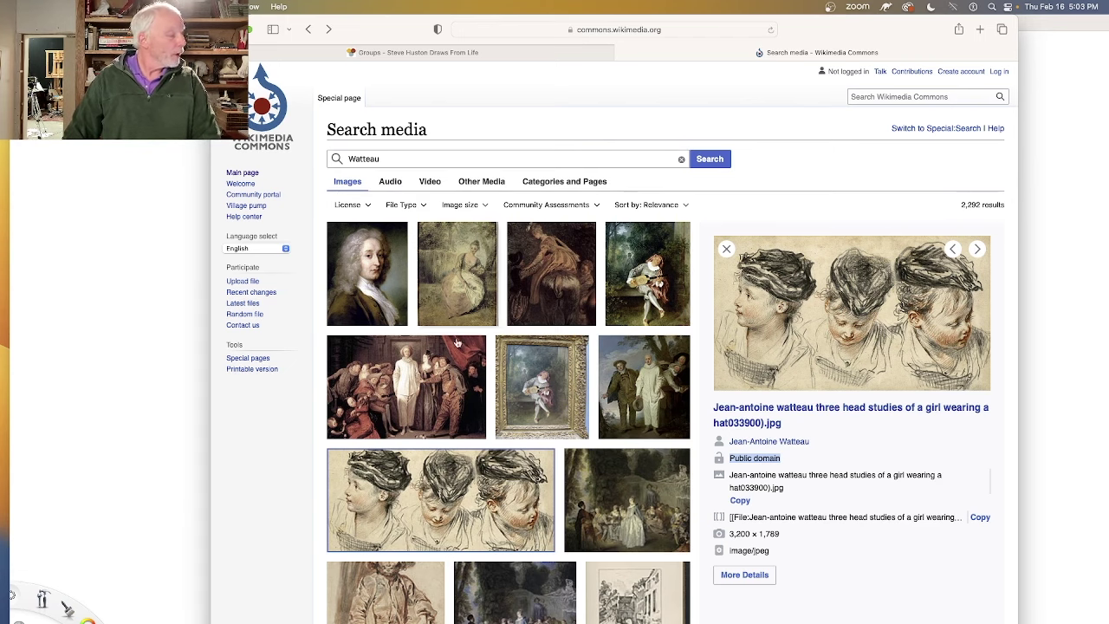
scroll(465, 494, down, 4)
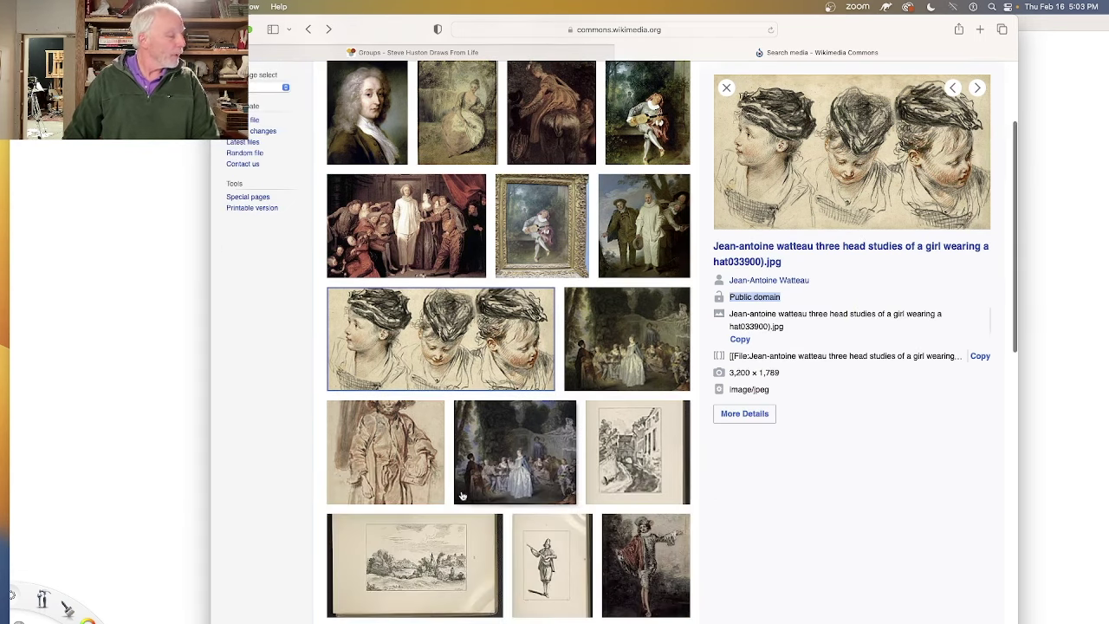
click(456, 327)
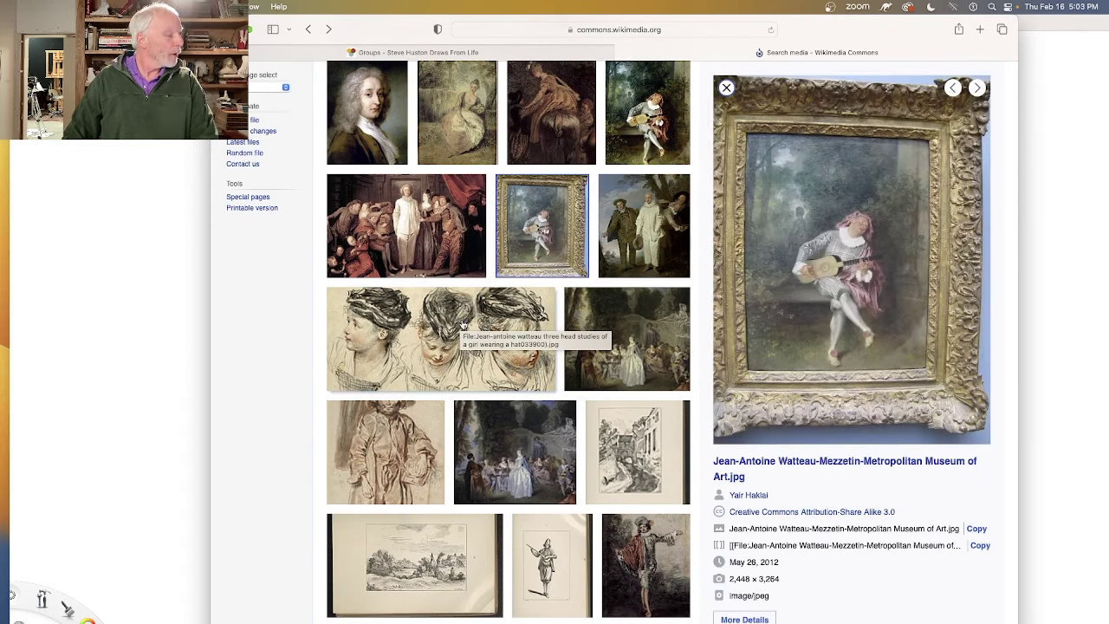
click(464, 324)
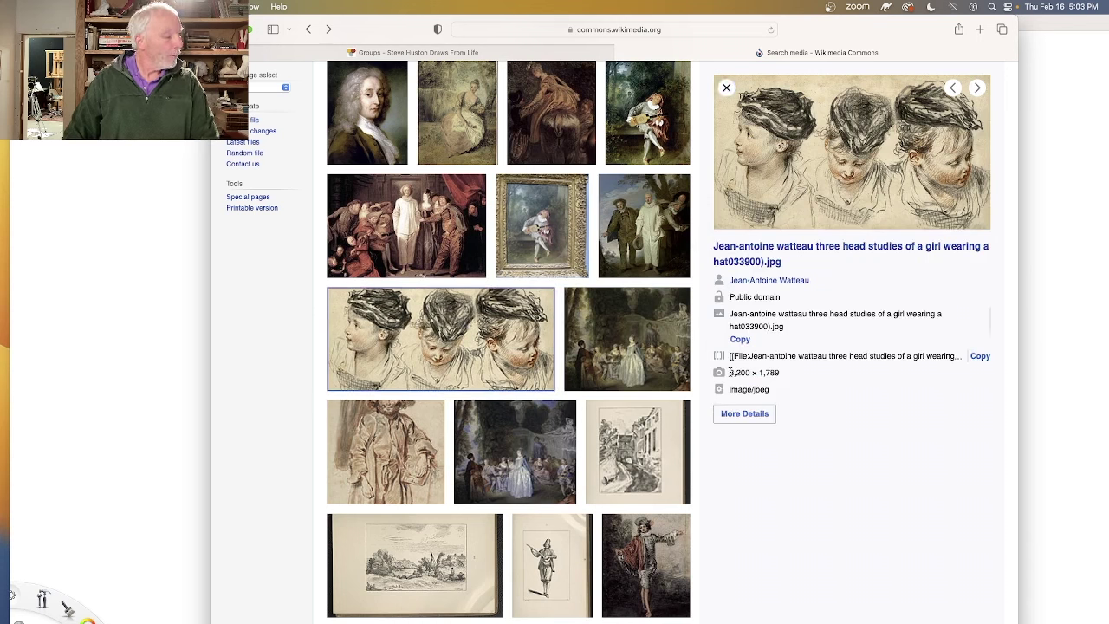
drag(730, 371, 782, 371)
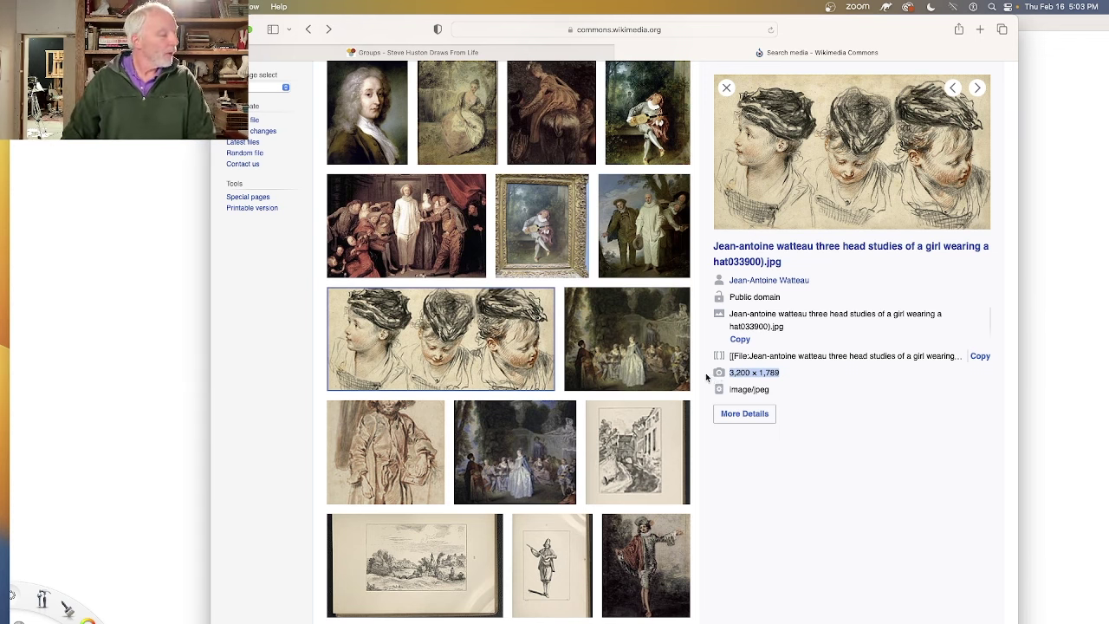
Step: Open the 3,200 × 1,789 version of the three head studies and inspect the middle face up close
click(736, 415)
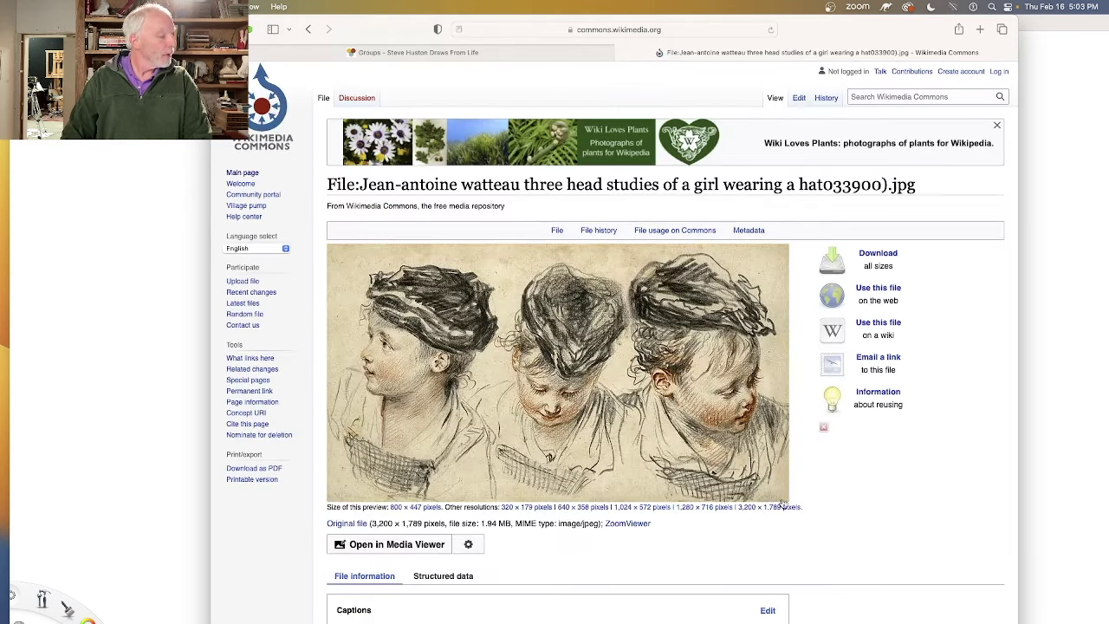
click(770, 507)
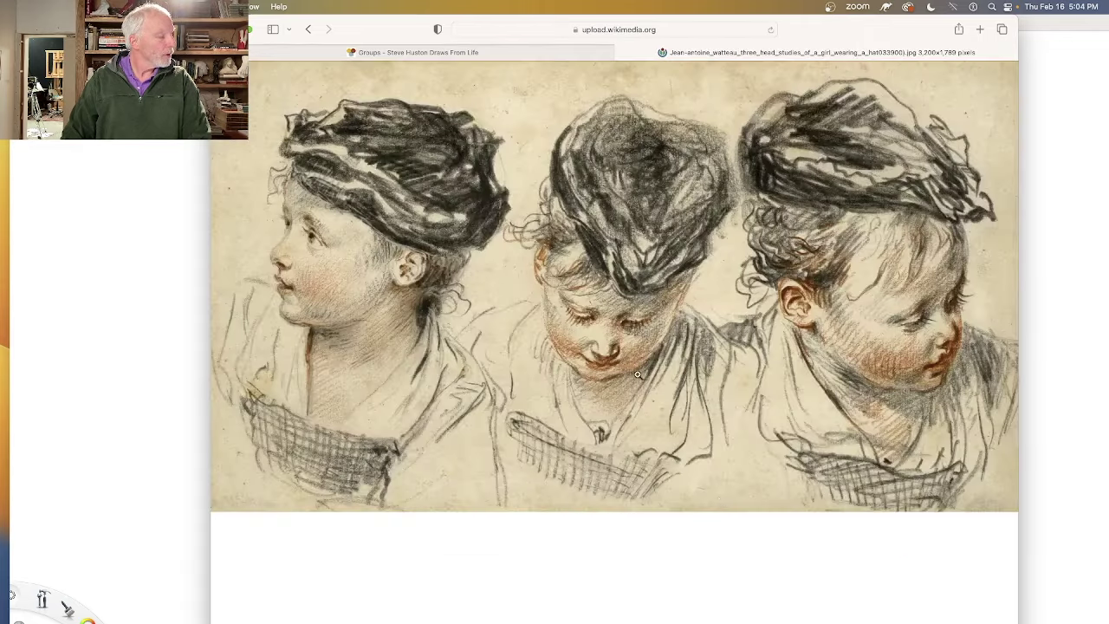
click(629, 355)
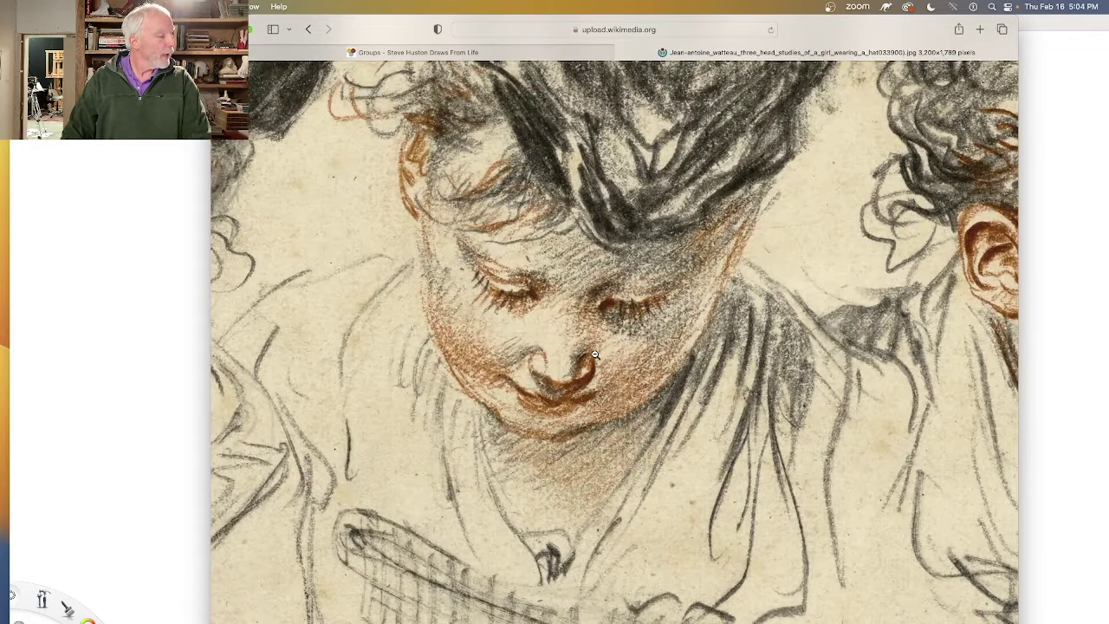
click(596, 356)
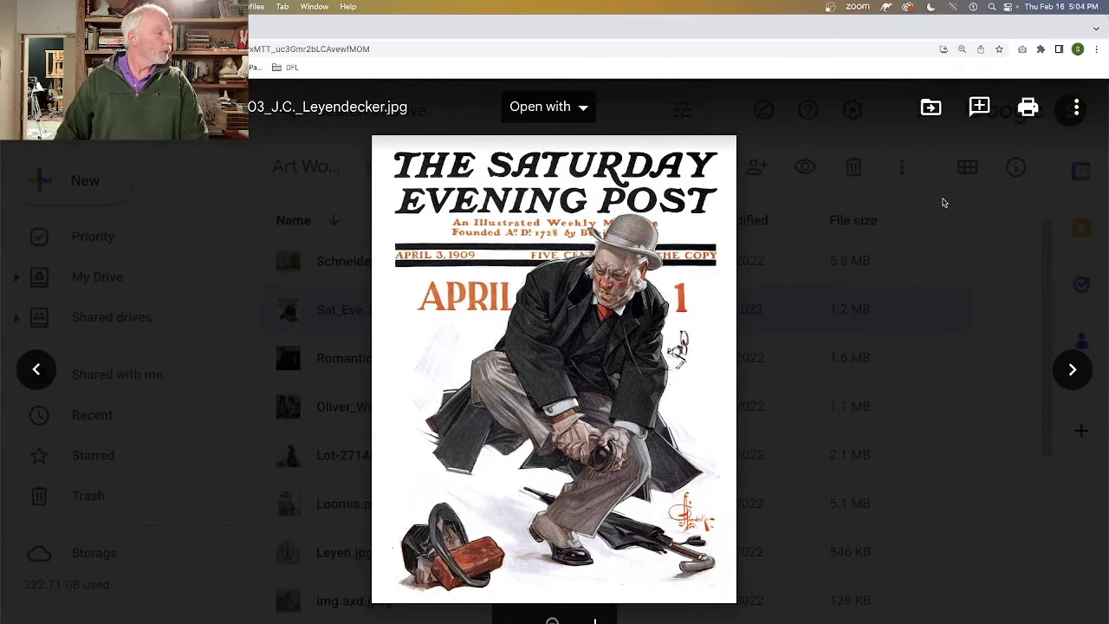
Step: In the Google Drive illustrators folder, close the Leyendecker preview and view Schneider_Postrum_Fischhaus_Trier.jpg and Loomis.png
click(942, 202)
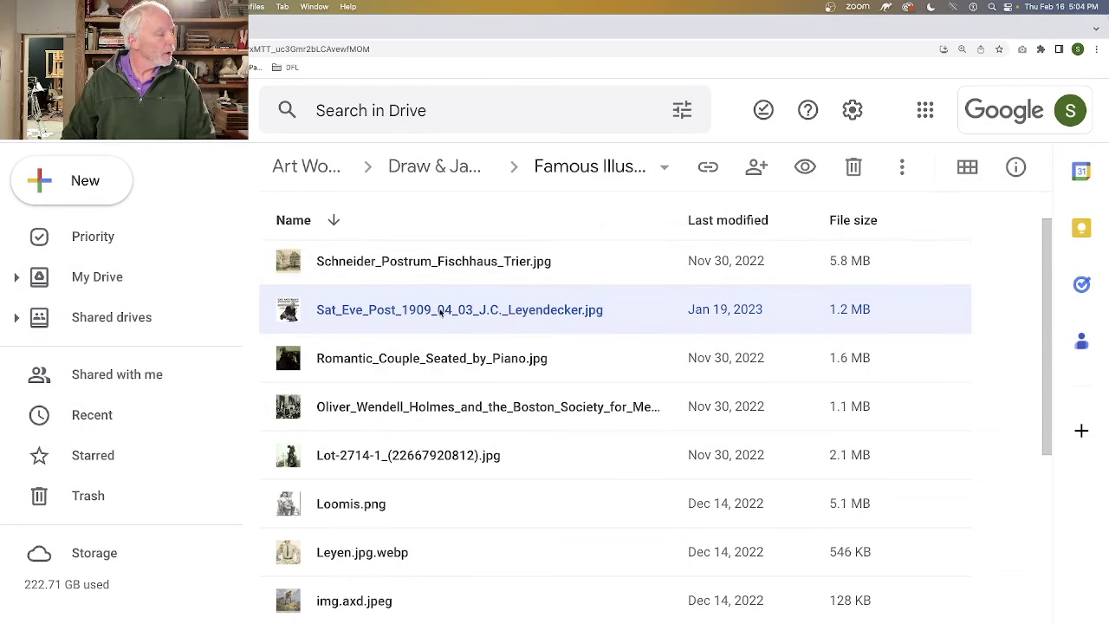
click(405, 264)
double_click(405, 264)
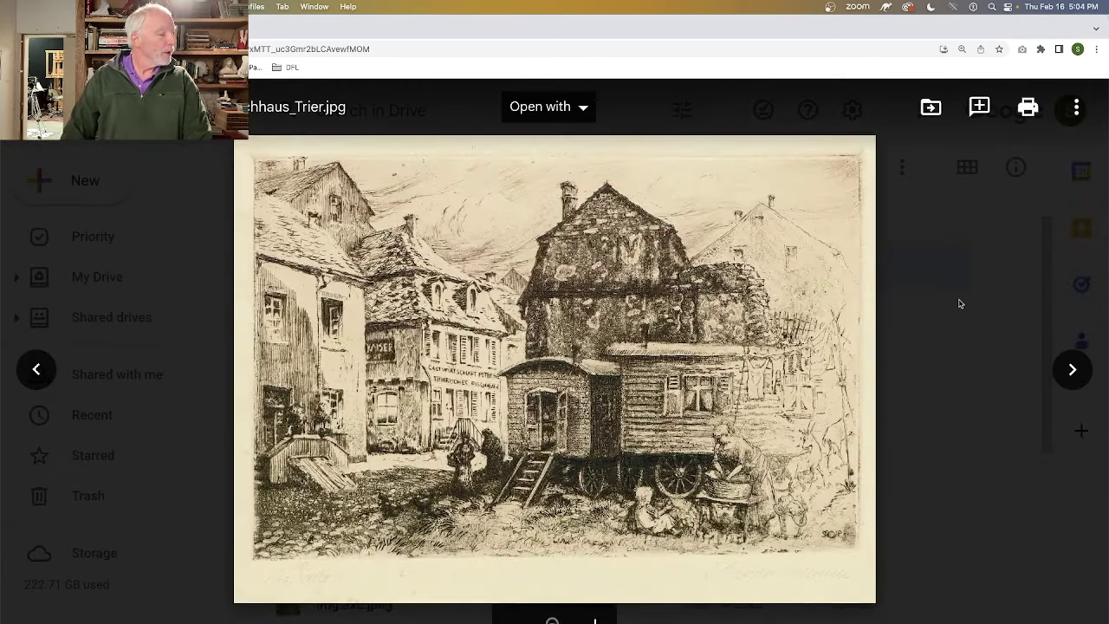
click(970, 304)
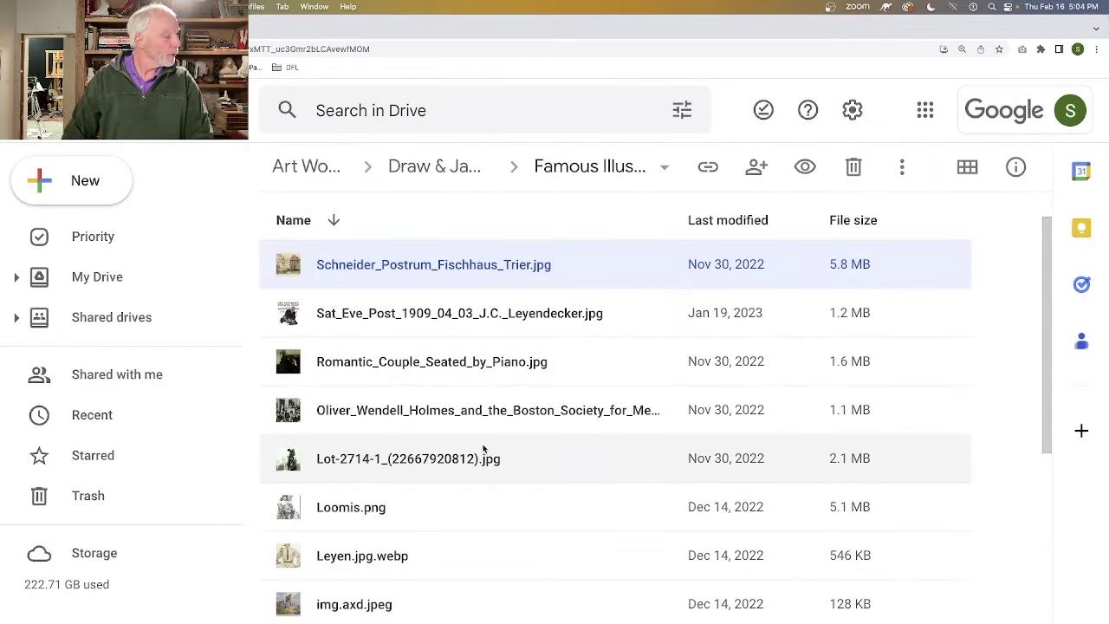
double_click(339, 502)
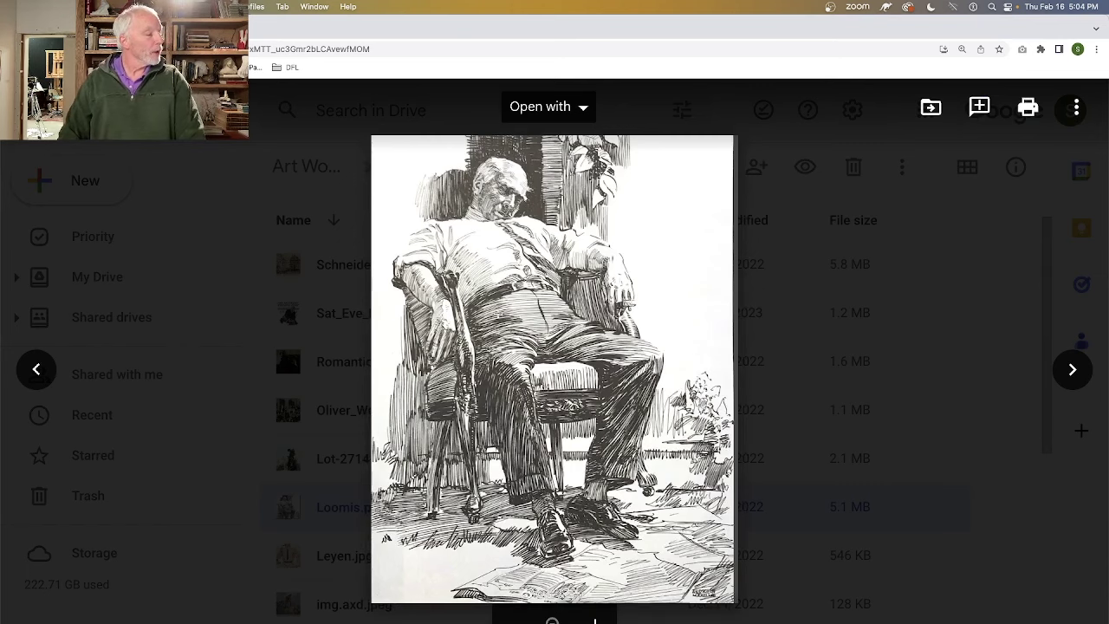
click(815, 301)
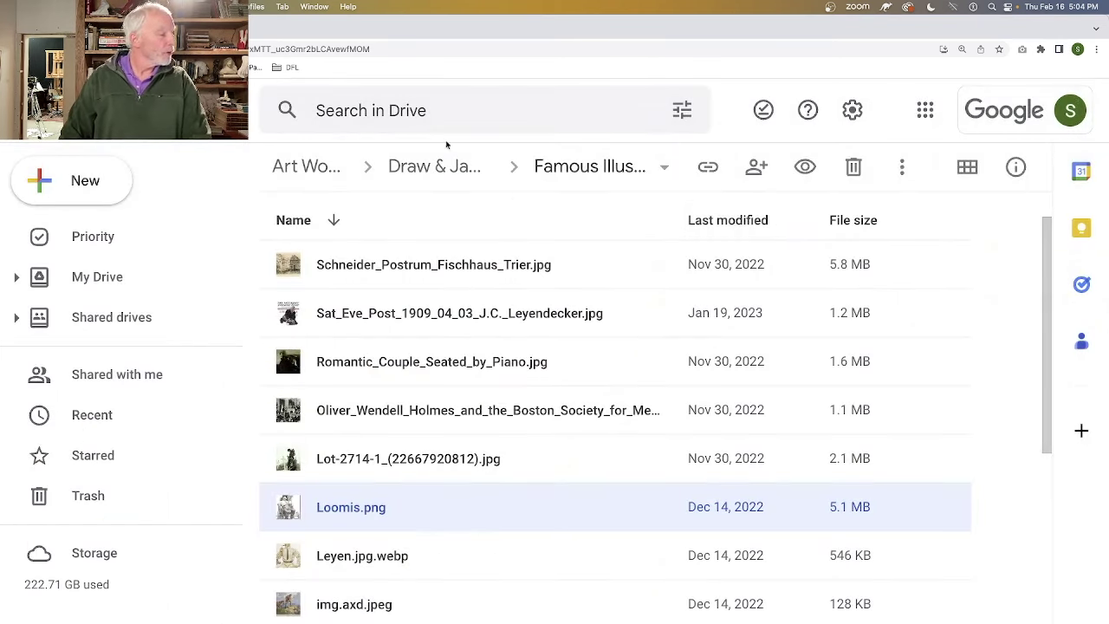
Step: Look through the subfolders of Draw & Jaw - Patreon Reference, and move the Drive window out of view
click(434, 166)
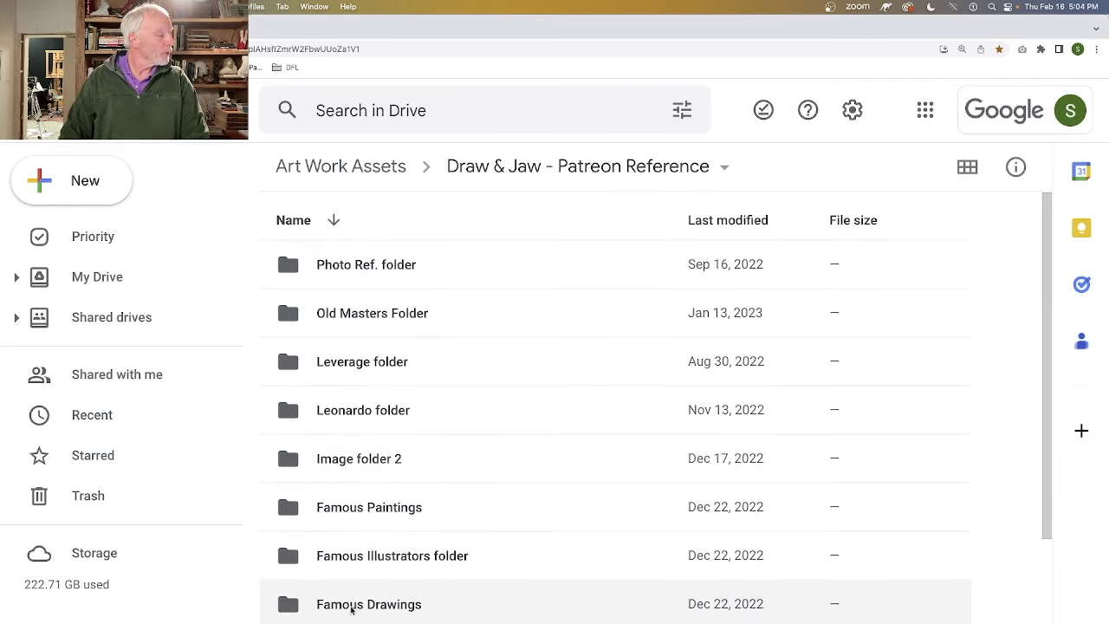
scroll(351, 609, down, 1)
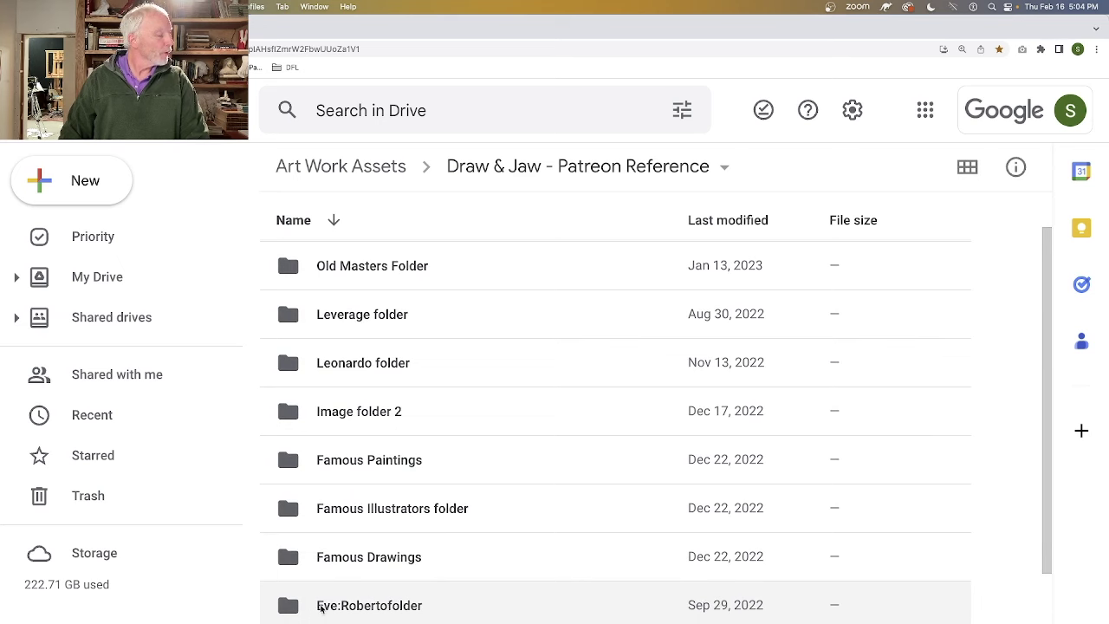
scroll(325, 606, down, 1)
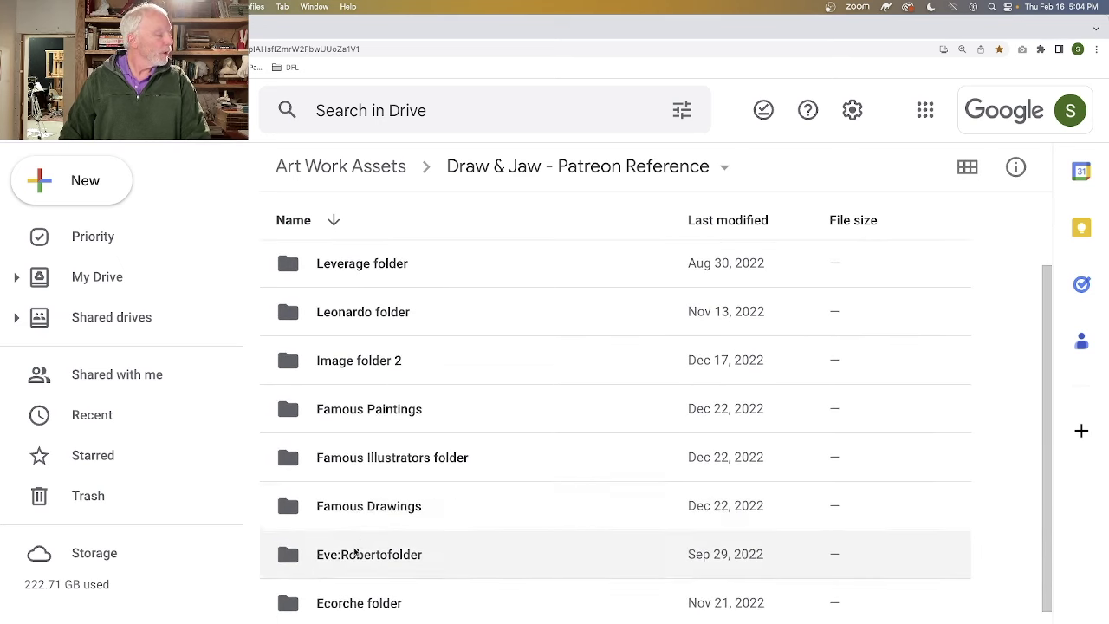
scroll(374, 431, up, 2)
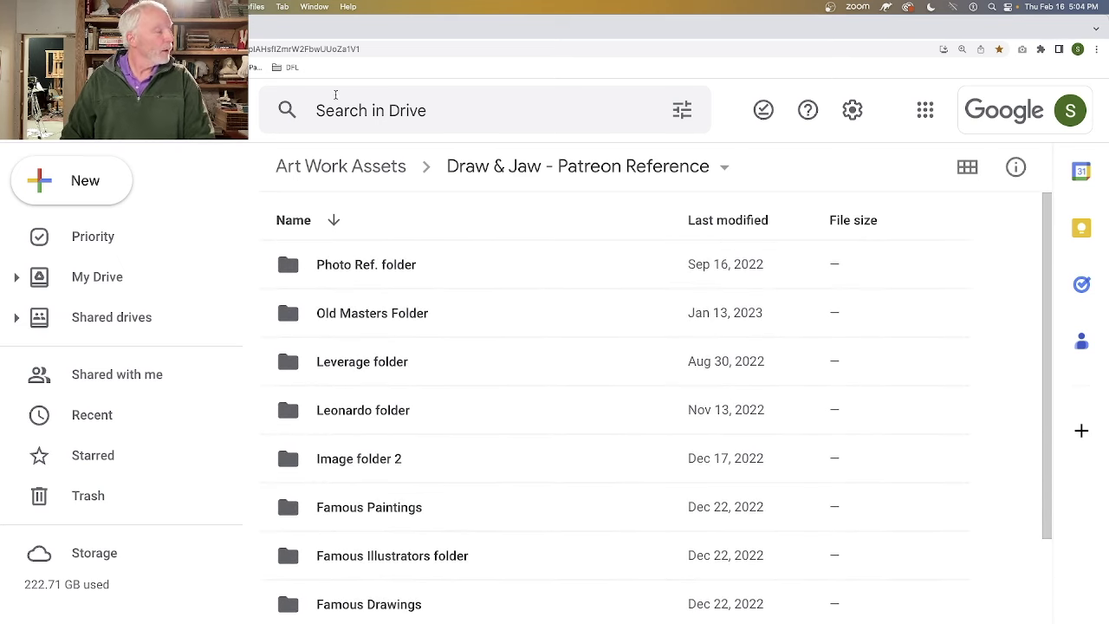
drag(336, 26, 1108, 26)
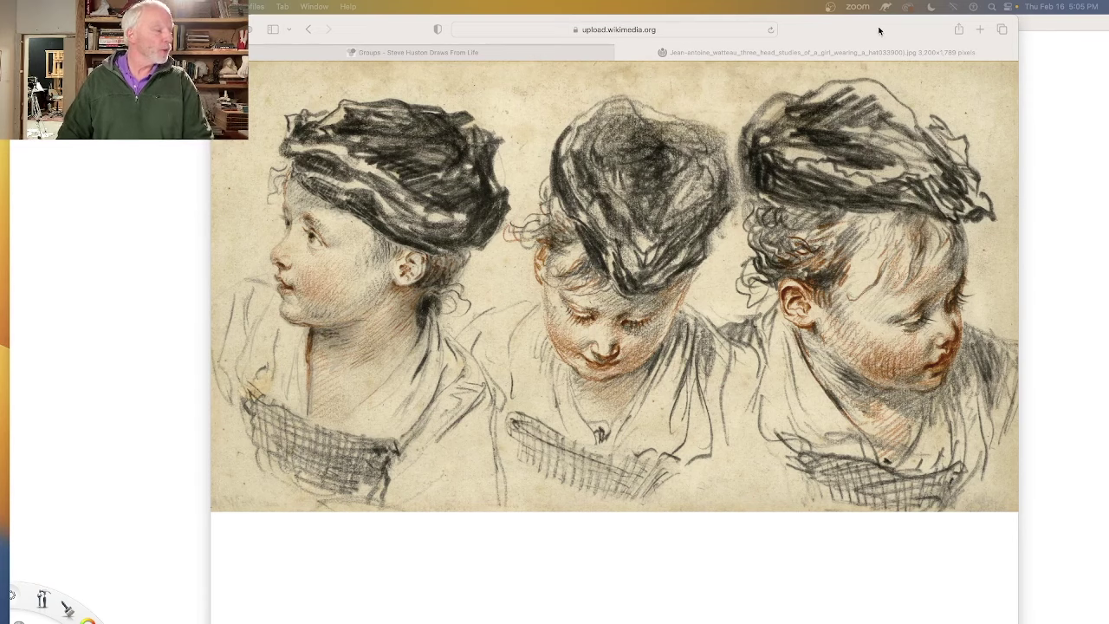
Step: Close the Watteau image page and move the remaining browser window off the drawing canvas
drag(878, 28, 881, 28)
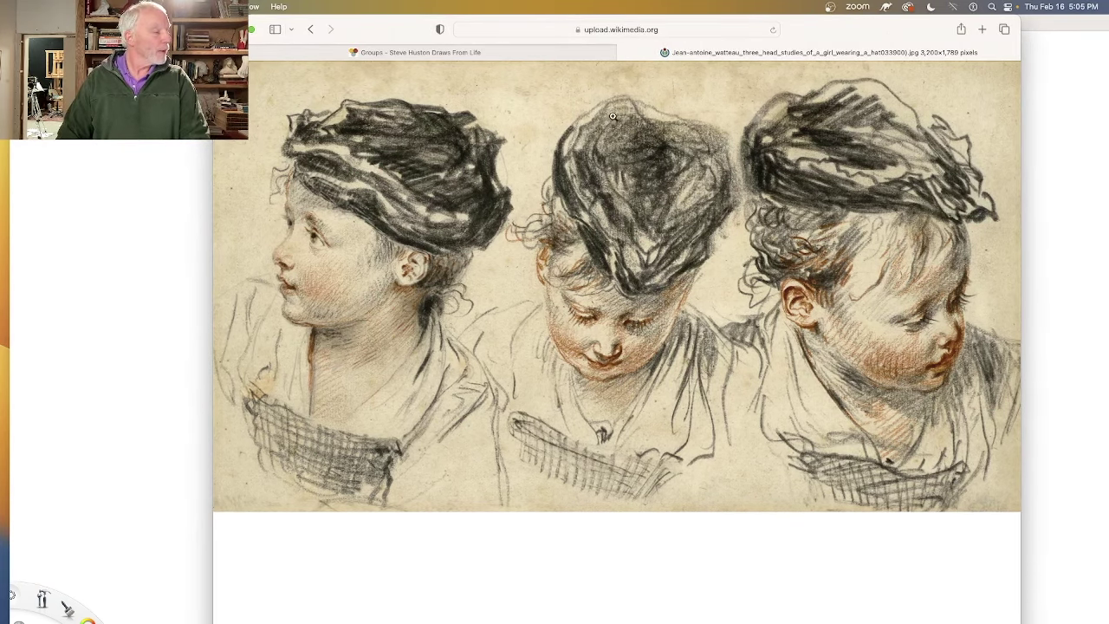
click(625, 53)
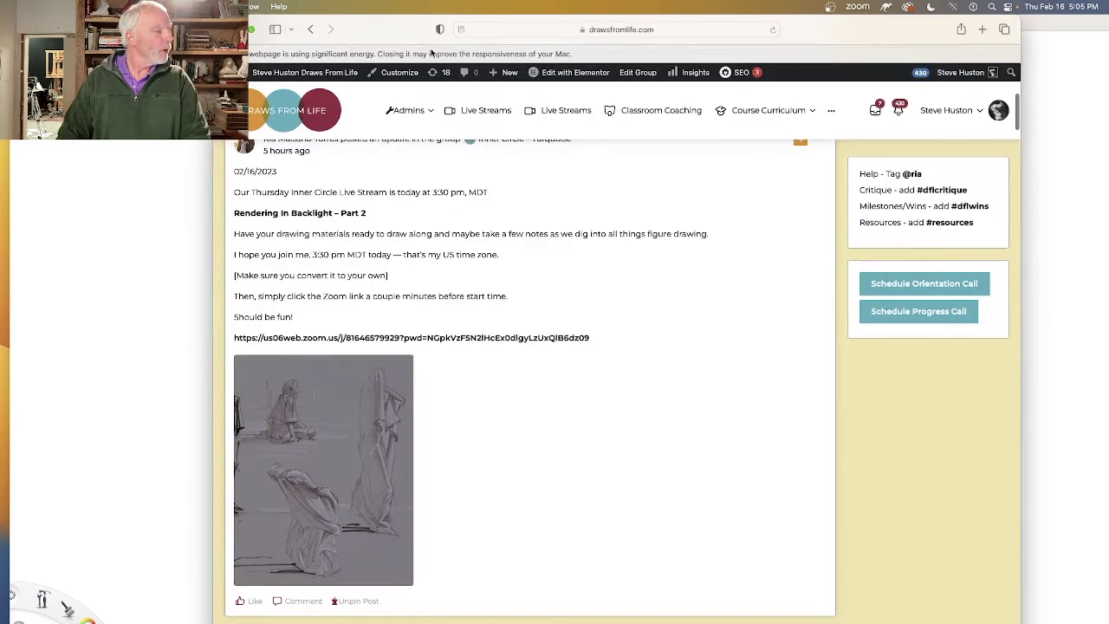
mouse_move(375, 36)
mouse_down()
mouse_move(797, 111)
mouse_move(1108, 109)
mouse_up()
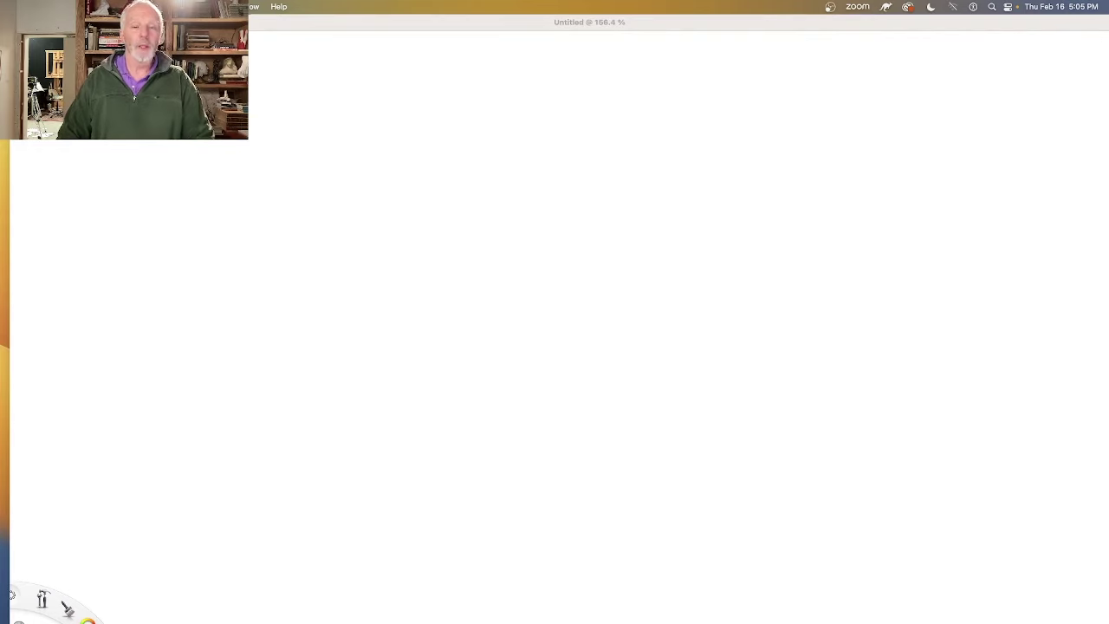
Step: Reposition the layer list beside the Color Editor, and hide the interface panels again
key(Tab)
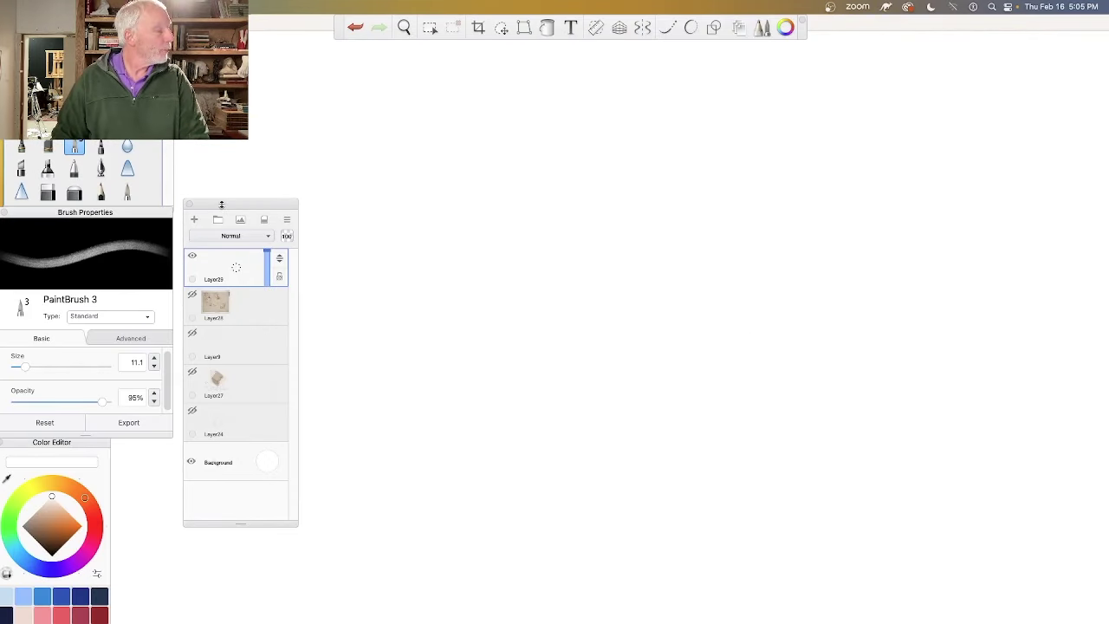
drag(221, 208, 152, 446)
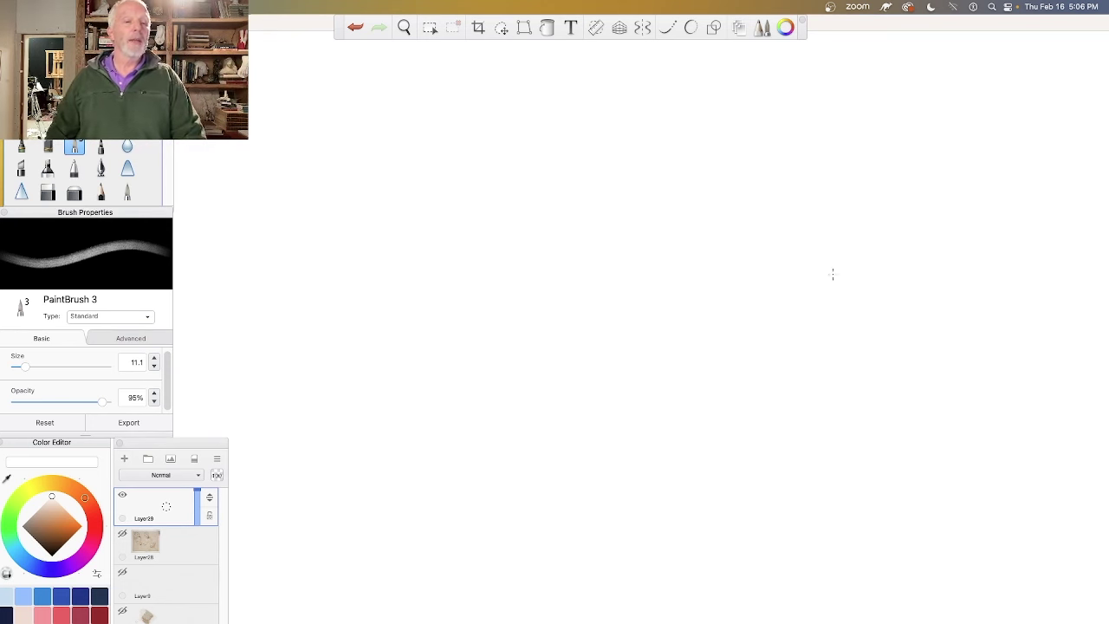
key(Tab)
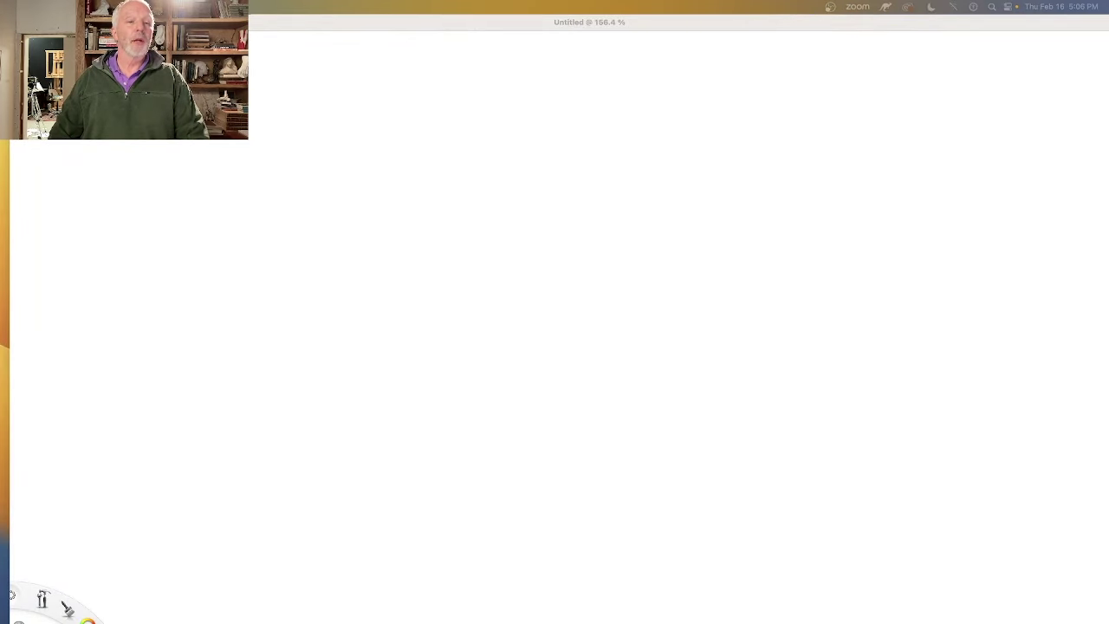
Step: View reference photo SHA2204sdk-1032.jpg over the canvas, move it away and bring in SHA2204sdk-1045.jpg
drag(1108, 26, 863, 14)
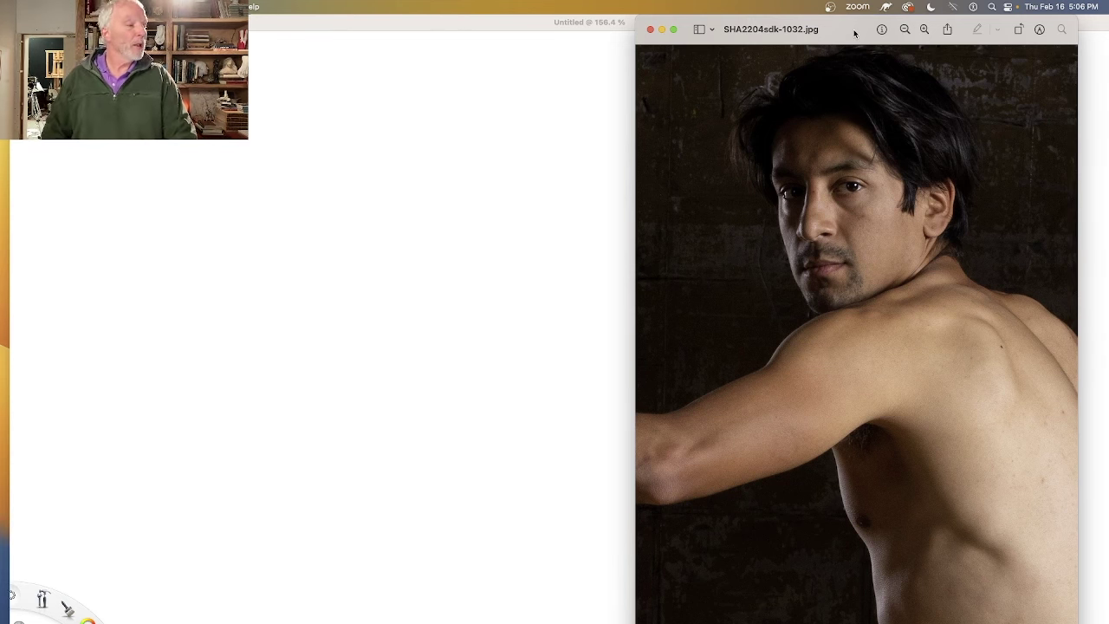
drag(854, 32, 1108, 73)
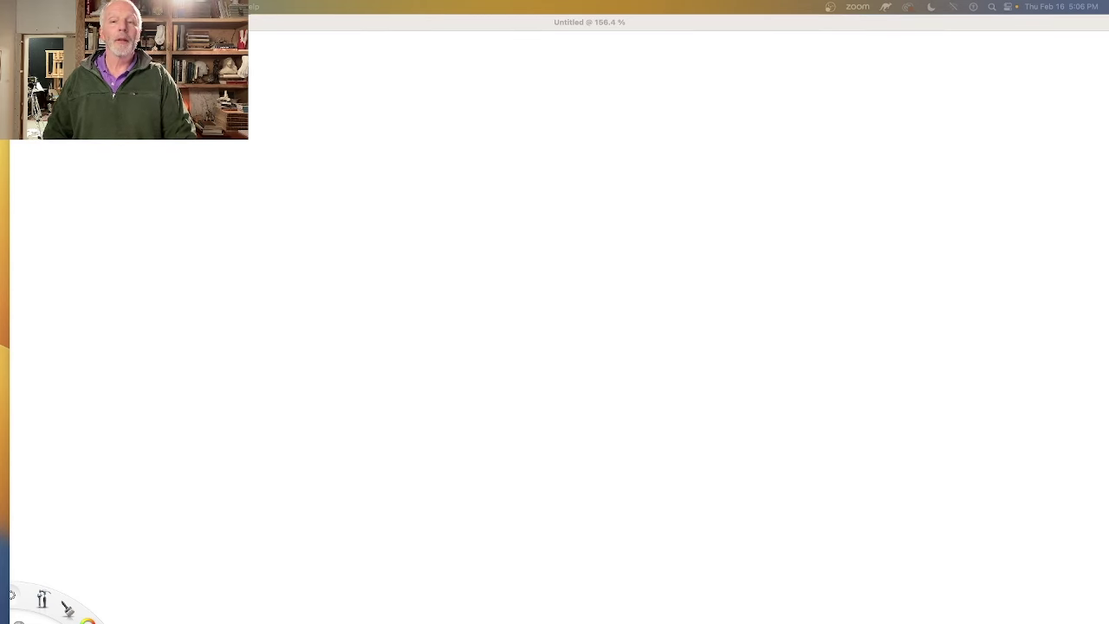
drag(1108, 40, 934, 40)
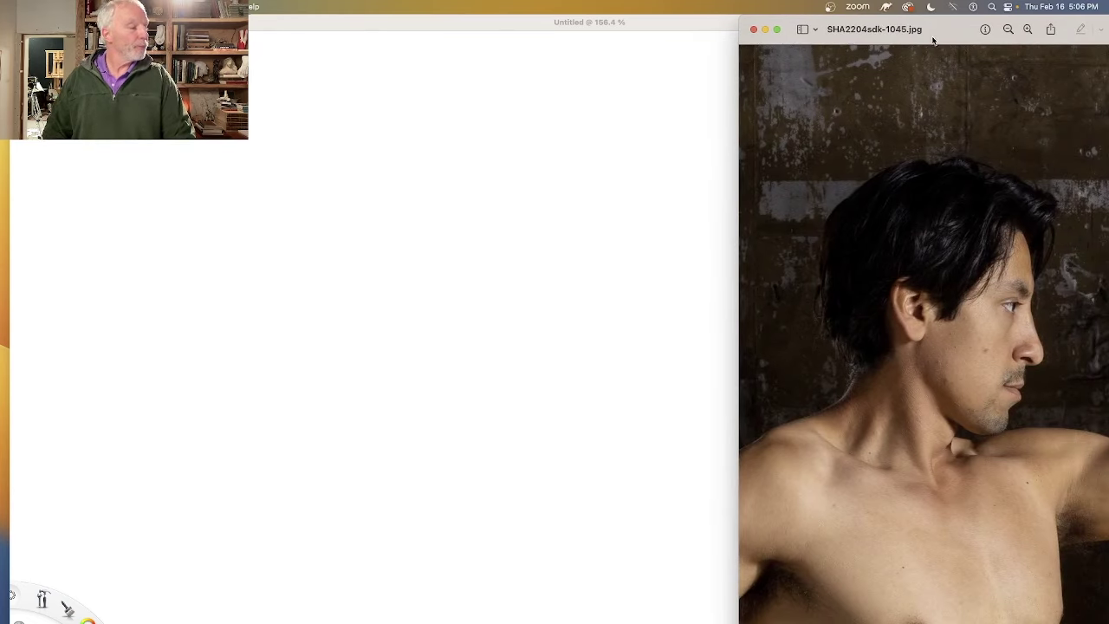
Step: Return to the drawing canvas, set the brush colour to brown, and briefly show and hide Layer28 with the old-master drawing
click(679, 69)
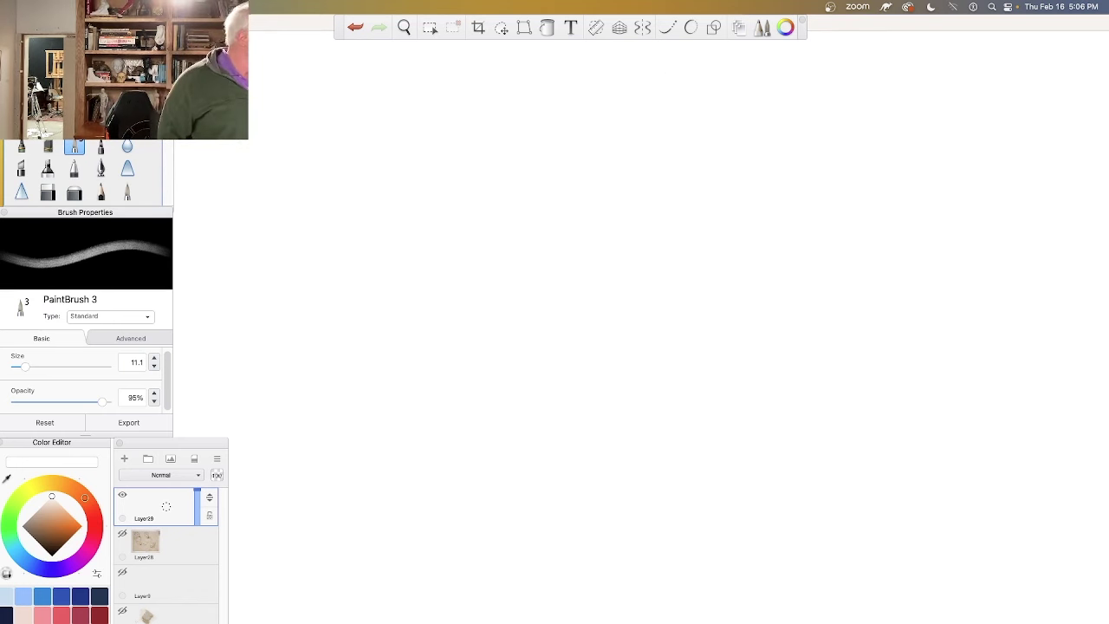
drag(57, 520, 53, 533)
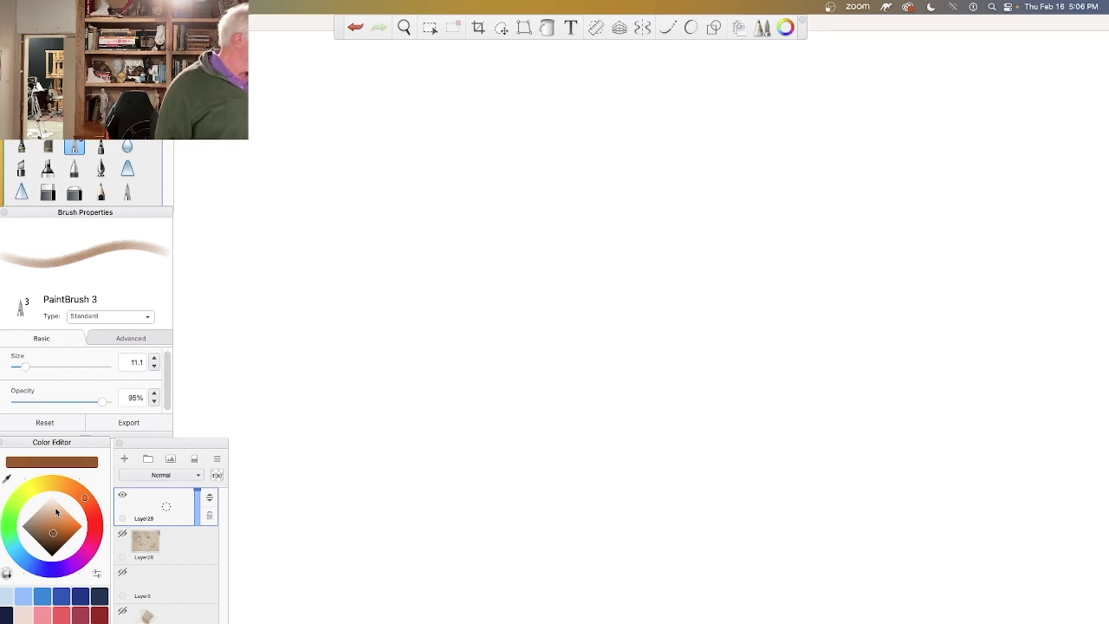
click(123, 533)
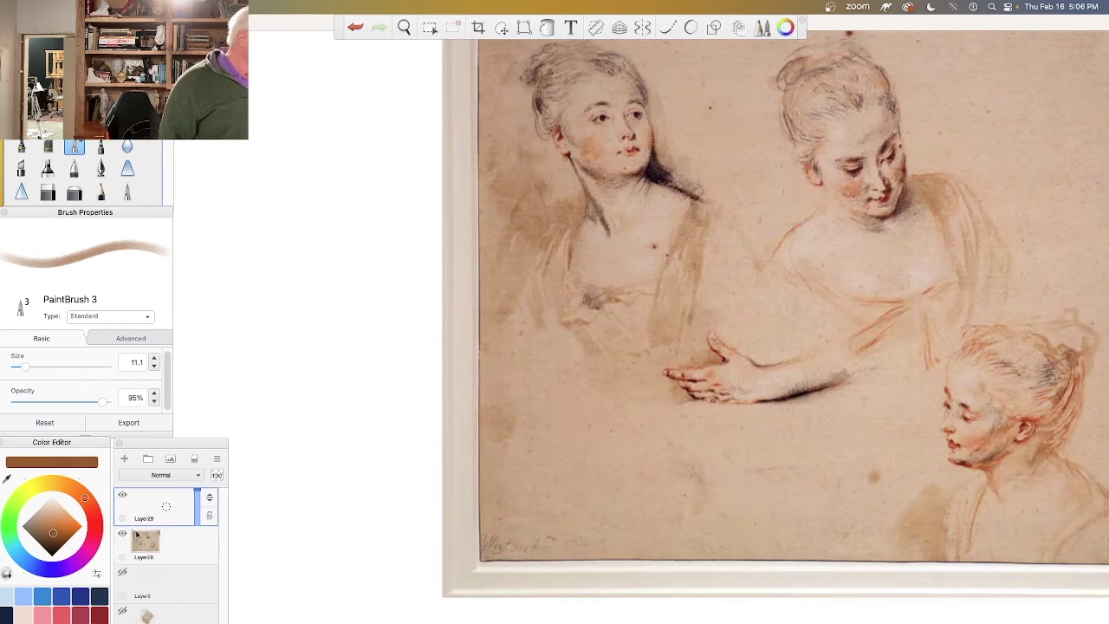
click(123, 533)
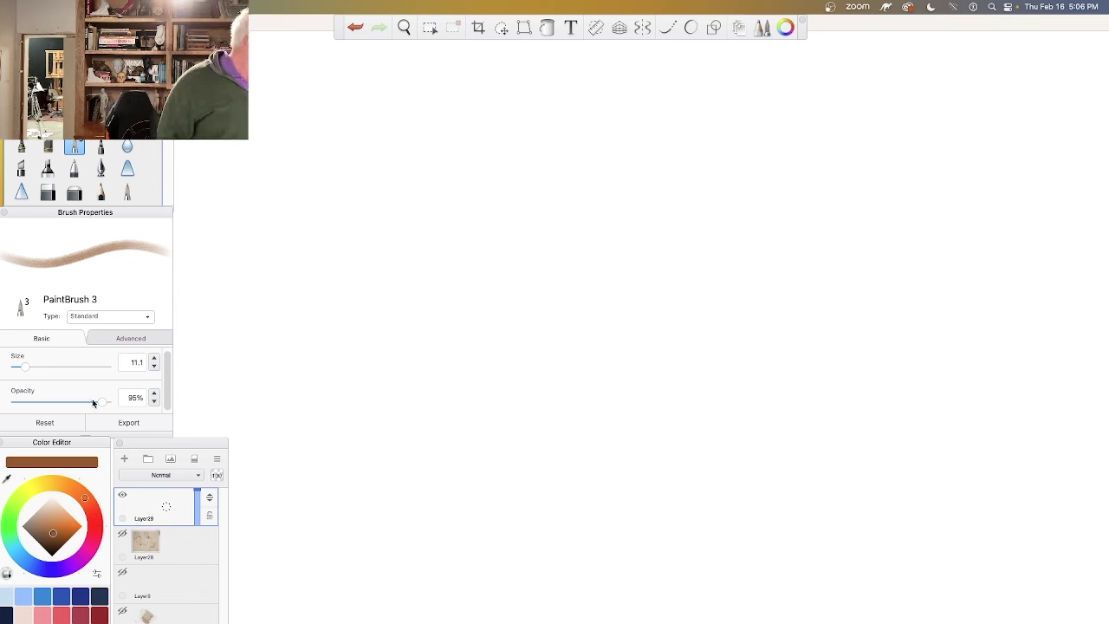
Step: Switch to the Signature Ink brush and set its size to 5.3 and opacity to 16%, trying it with test strokes
drag(92, 400, 39, 401)
click(21, 145)
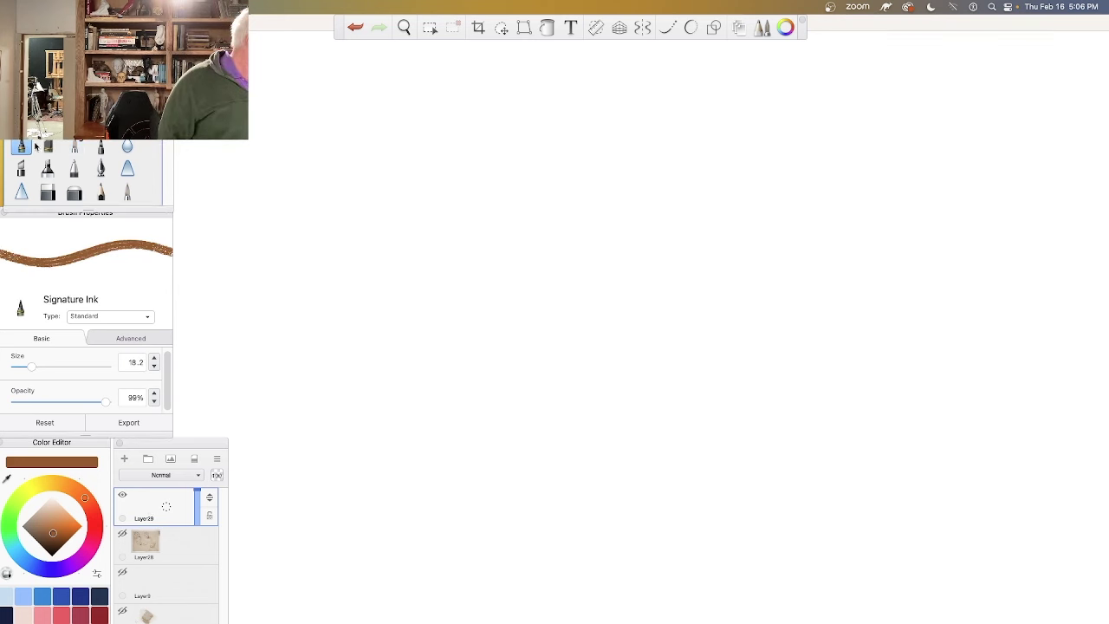
drag(229, 242, 274, 305)
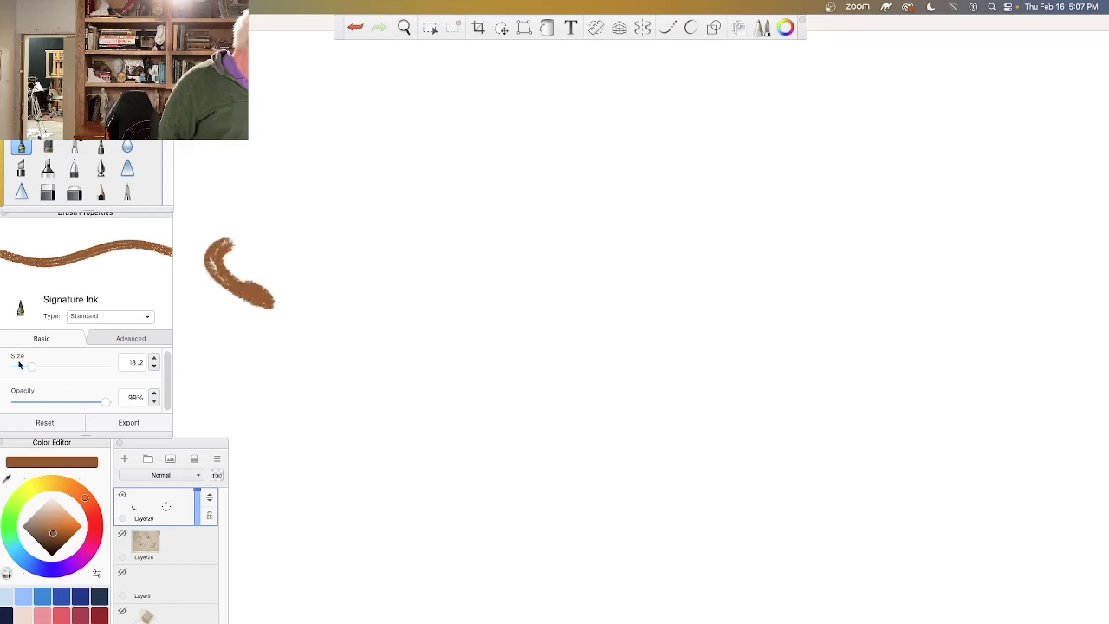
drag(30, 367, 18, 371)
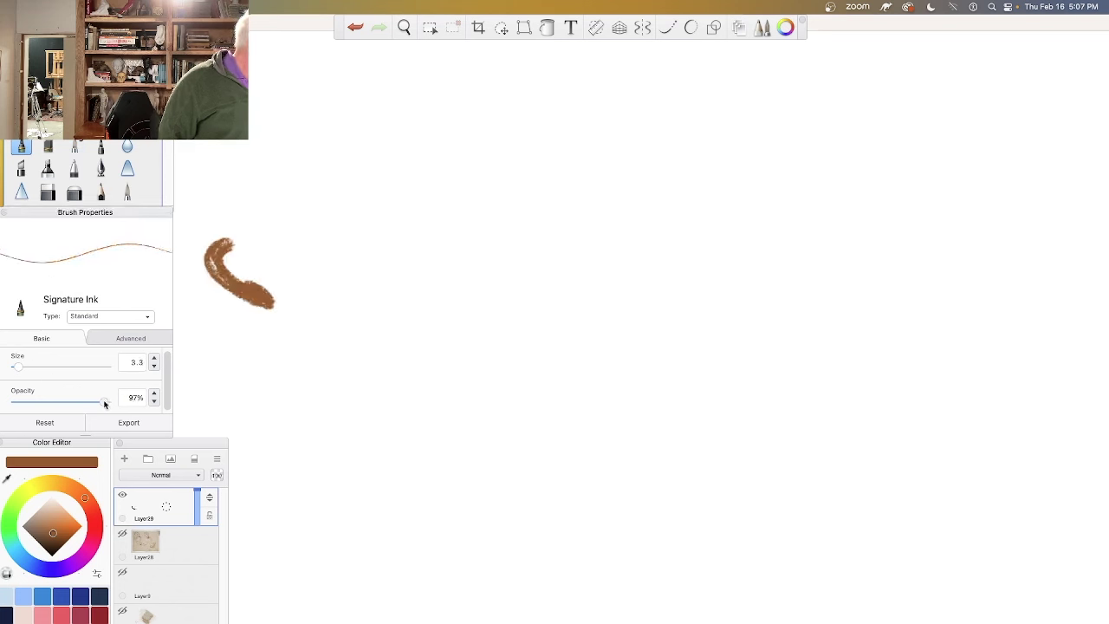
drag(106, 401, 25, 402)
drag(209, 337, 249, 377)
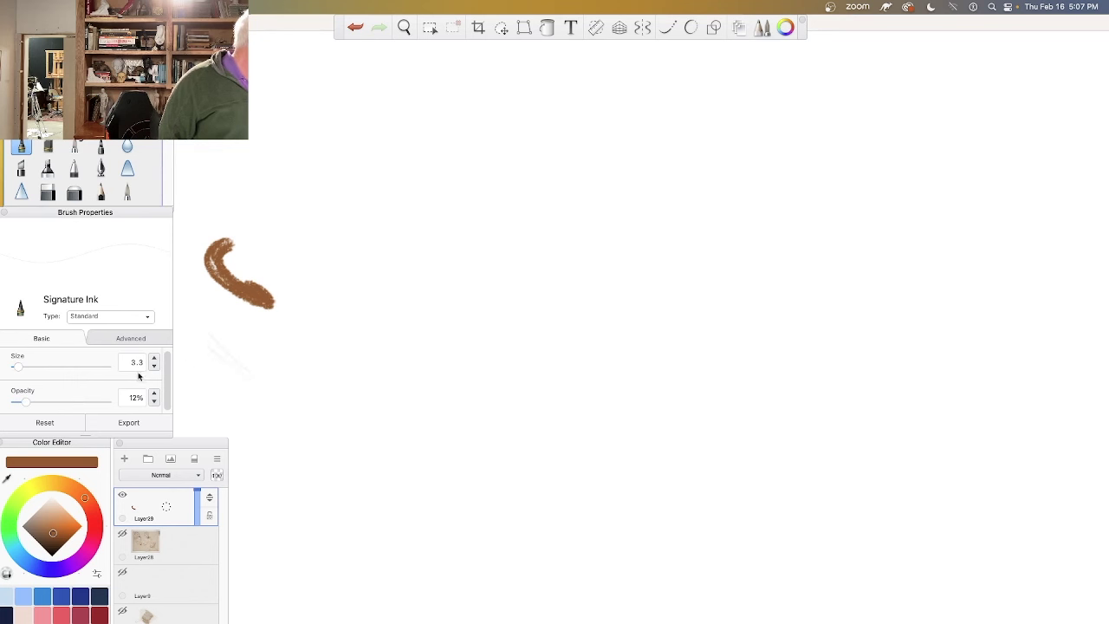
drag(18, 369, 33, 401)
drag(204, 366, 258, 410)
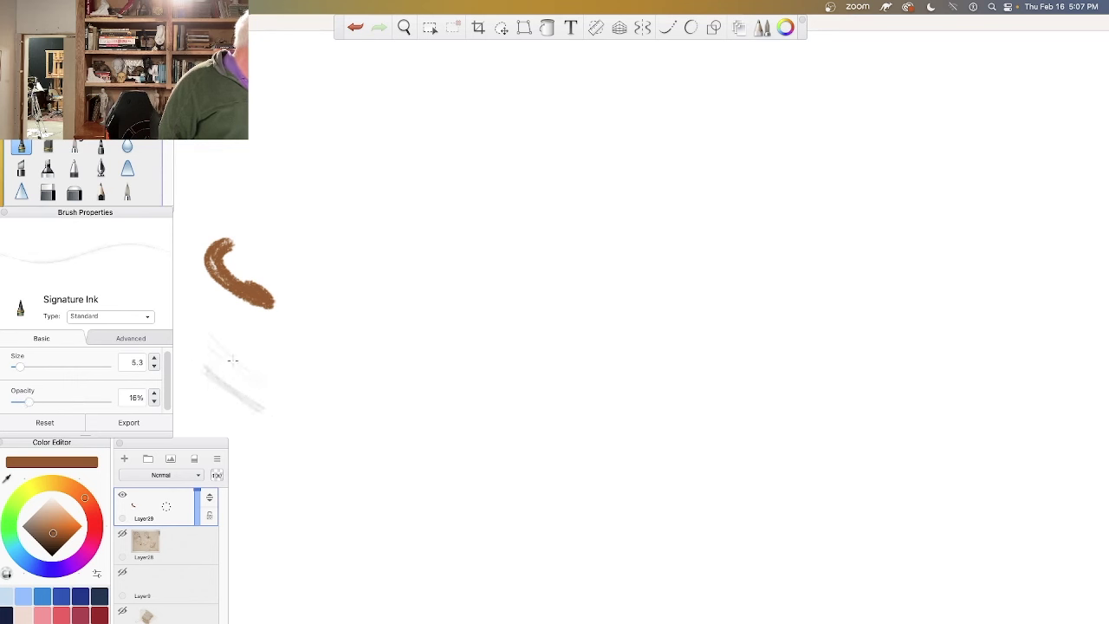
Step: Undo all the brown and faint test strokes to clear the canvas
click(354, 28)
click(356, 26)
click(354, 26)
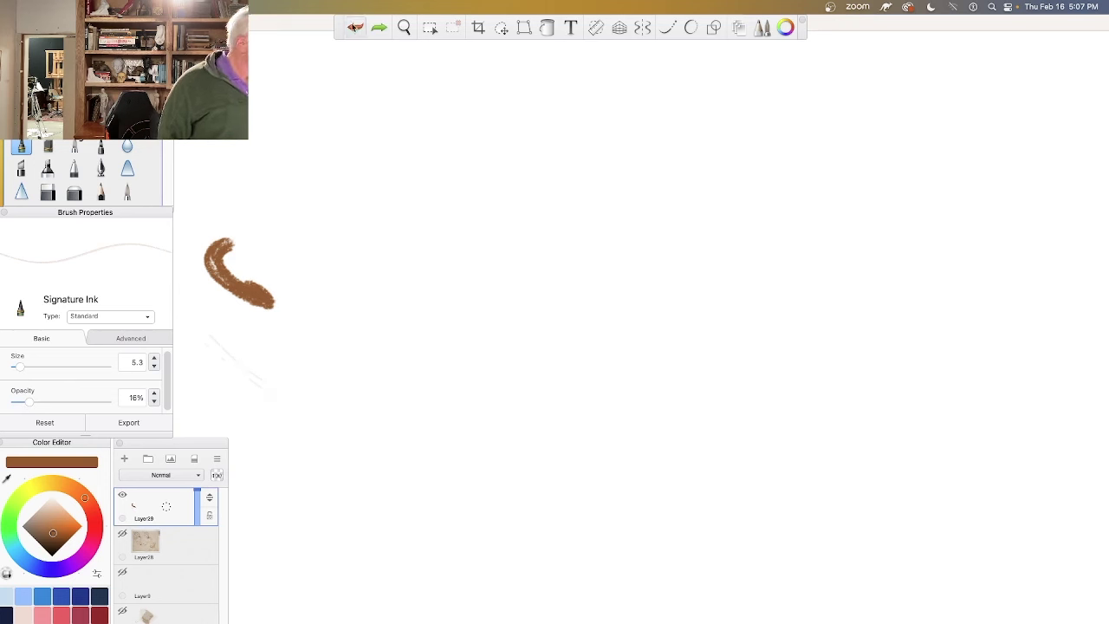
click(351, 27)
Step: Rough in a left-facing profile head with an oval cranium, a curved face line and a jaw line running down to the chin
mouse_move(550, 104)
mouse_down()
mouse_move(466, 95)
mouse_move(406, 121)
mouse_move(460, 208)
mouse_move(439, 123)
mouse_move(424, 295)
mouse_up()
mouse_move(430, 105)
mouse_down()
mouse_move(440, 313)
mouse_move(451, 293)
mouse_up()
drag(567, 159, 425, 320)
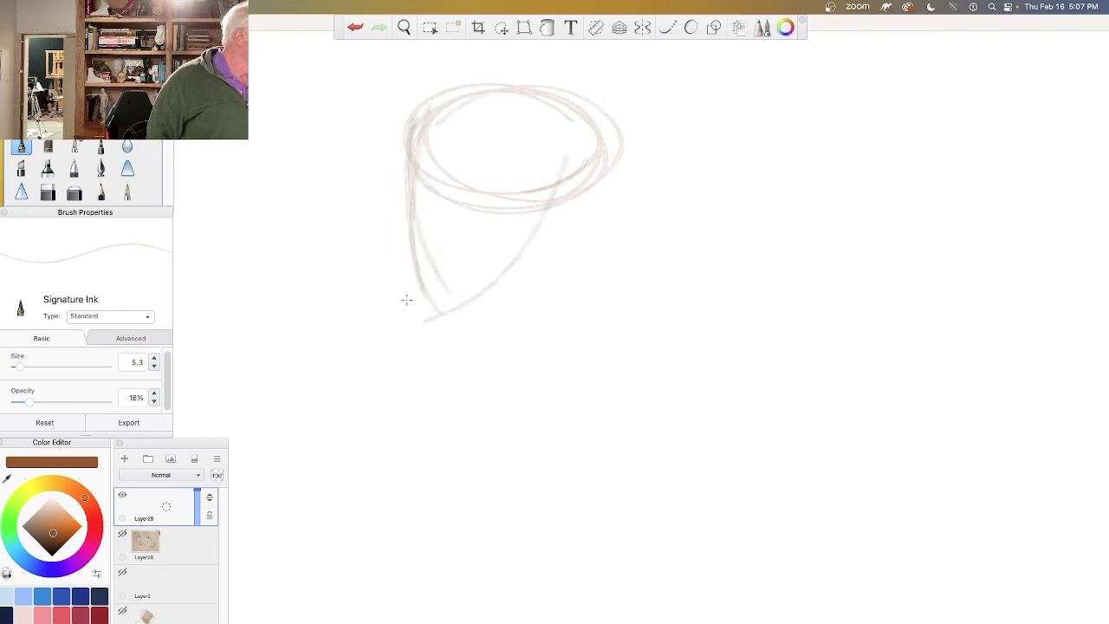
drag(553, 182, 439, 304)
mouse_move(541, 162)
mouse_down()
mouse_move(459, 294)
mouse_move(502, 255)
mouse_move(462, 298)
mouse_up()
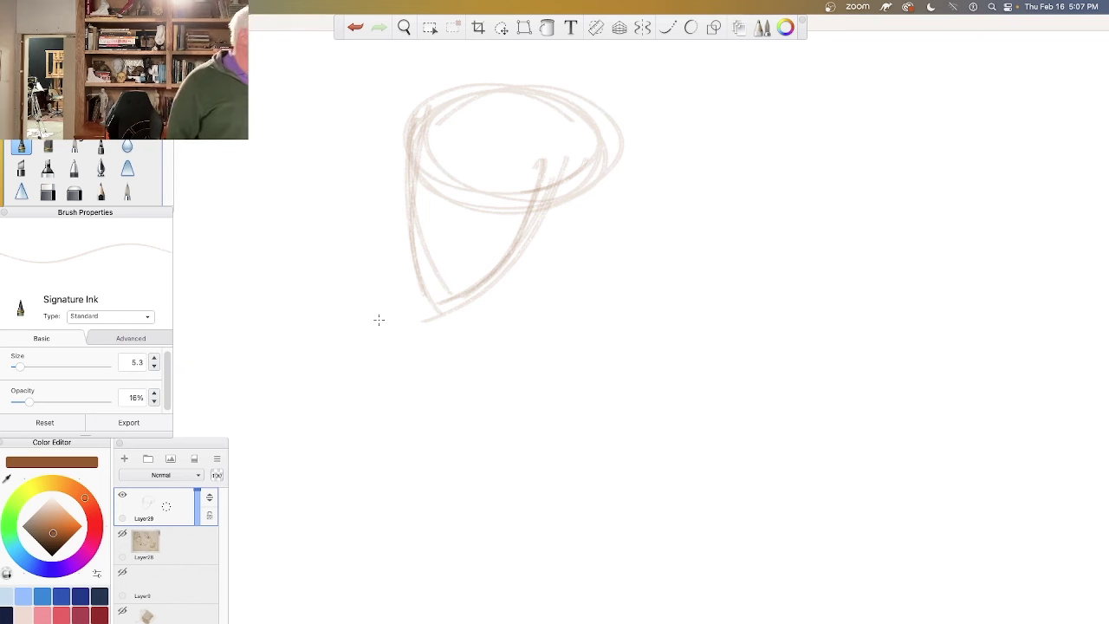
Step: Strengthen the cranium oval and the front face line, and add a short flat chin line to the profile head
drag(541, 81, 583, 183)
mouse_move(593, 128)
mouse_down()
mouse_move(577, 197)
mouse_move(563, 99)
mouse_move(517, 79)
mouse_move(431, 102)
mouse_up()
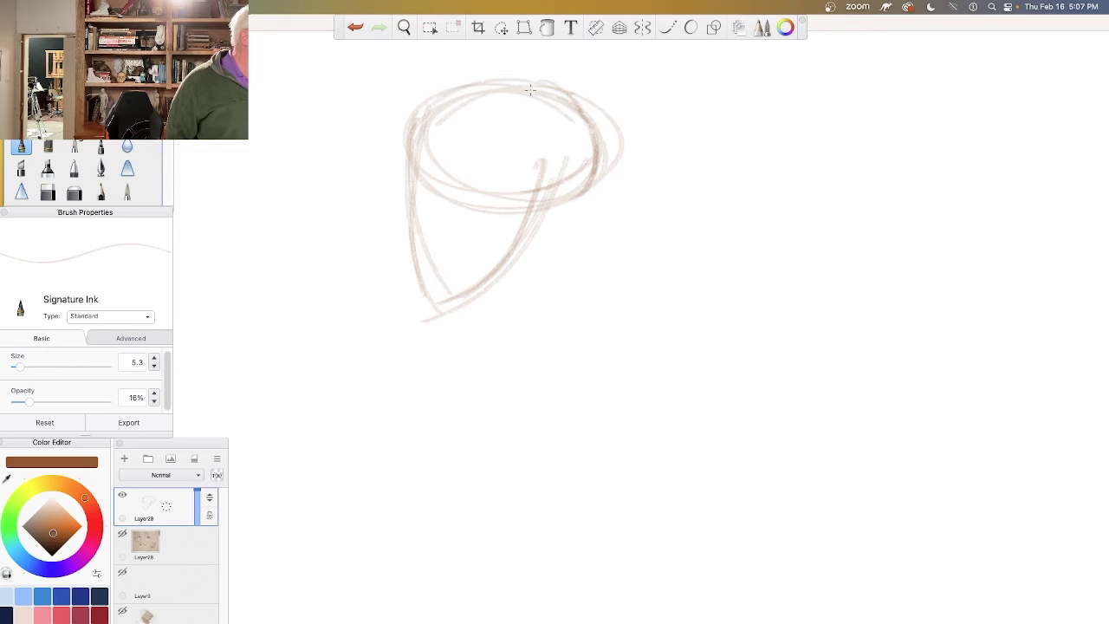
mouse_move(532, 87)
mouse_down()
mouse_move(425, 120)
mouse_move(404, 214)
mouse_up()
mouse_move(432, 113)
mouse_down()
mouse_move(409, 234)
mouse_move(432, 298)
mouse_up()
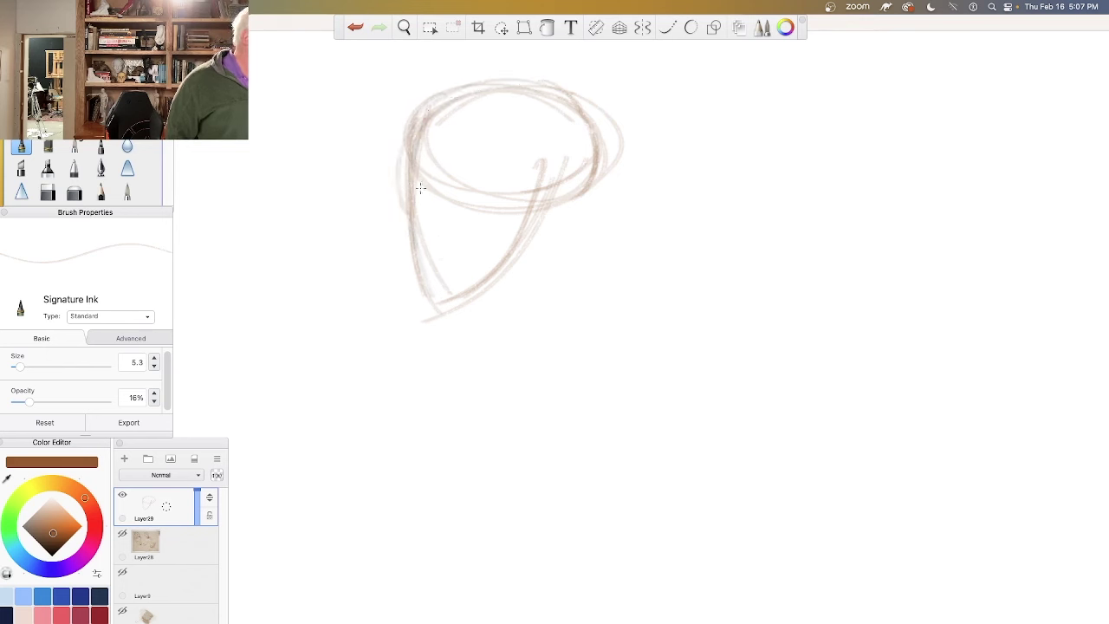
drag(411, 186, 437, 304)
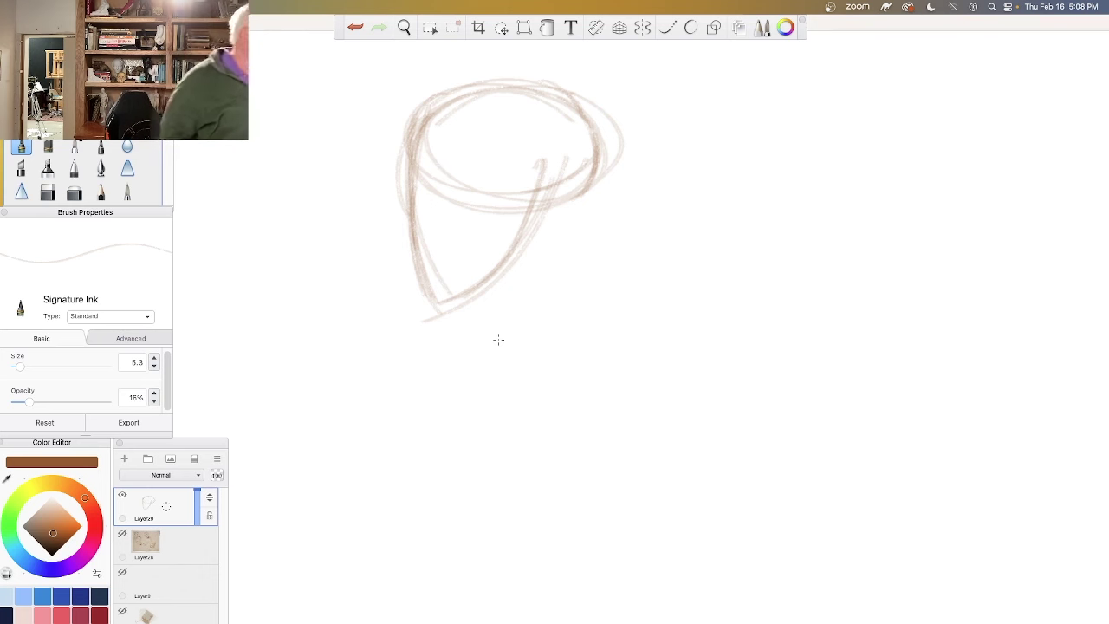
mouse_move(572, 96)
mouse_down()
mouse_move(572, 200)
mouse_move(547, 208)
mouse_up()
mouse_move(599, 153)
mouse_down()
mouse_move(468, 91)
mouse_move(572, 91)
mouse_move(494, 87)
mouse_move(429, 113)
mouse_move(405, 196)
mouse_move(440, 308)
mouse_up()
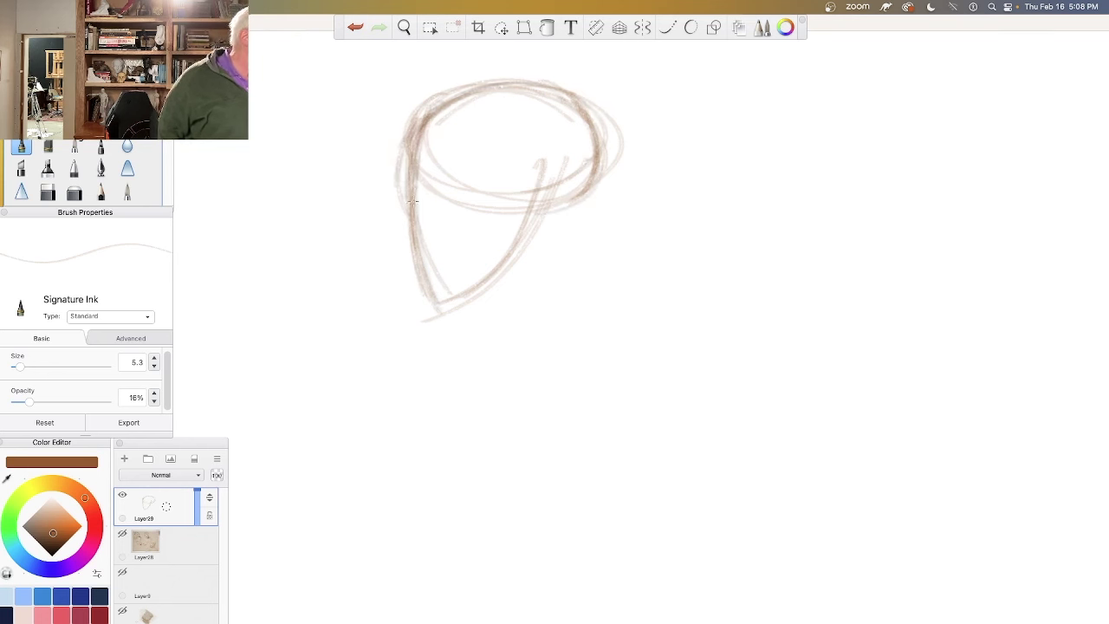
mouse_move(420, 159)
mouse_down()
mouse_move(415, 217)
mouse_move(442, 310)
mouse_move(428, 296)
mouse_move(460, 272)
mouse_up()
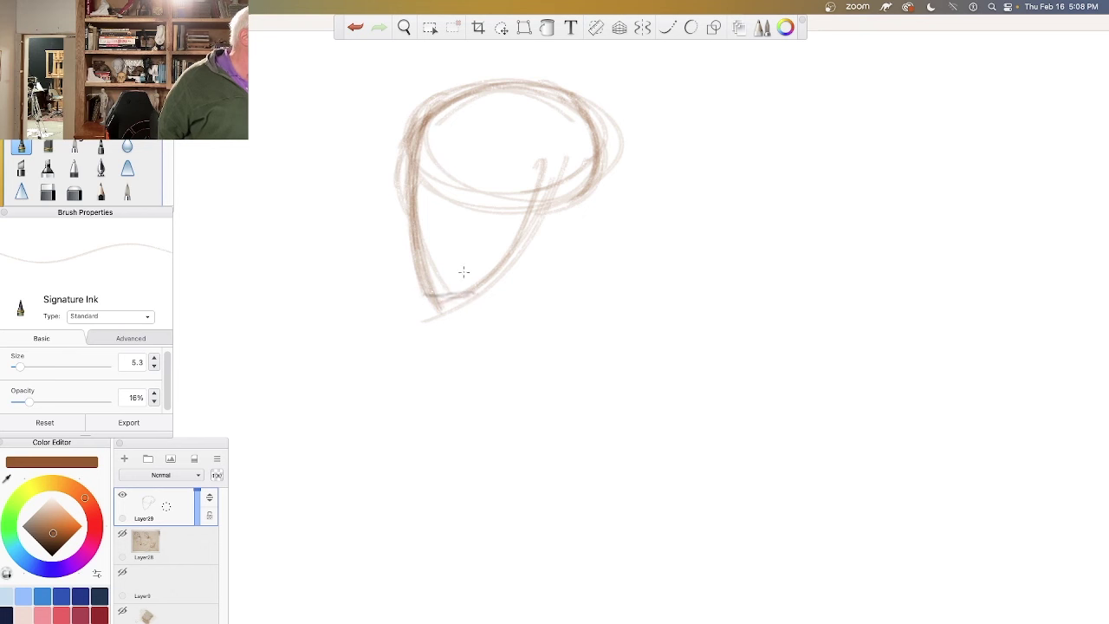
Step: Darken the jaw line of the profile head and sketch an oval ear at its upper end
drag(547, 168, 472, 291)
drag(532, 153, 505, 260)
drag(538, 152, 459, 294)
mouse_move(539, 174)
mouse_down()
mouse_move(514, 250)
mouse_move(530, 182)
mouse_move(527, 231)
mouse_up()
mouse_move(563, 164)
mouse_down()
mouse_move(554, 234)
mouse_move(542, 228)
mouse_up()
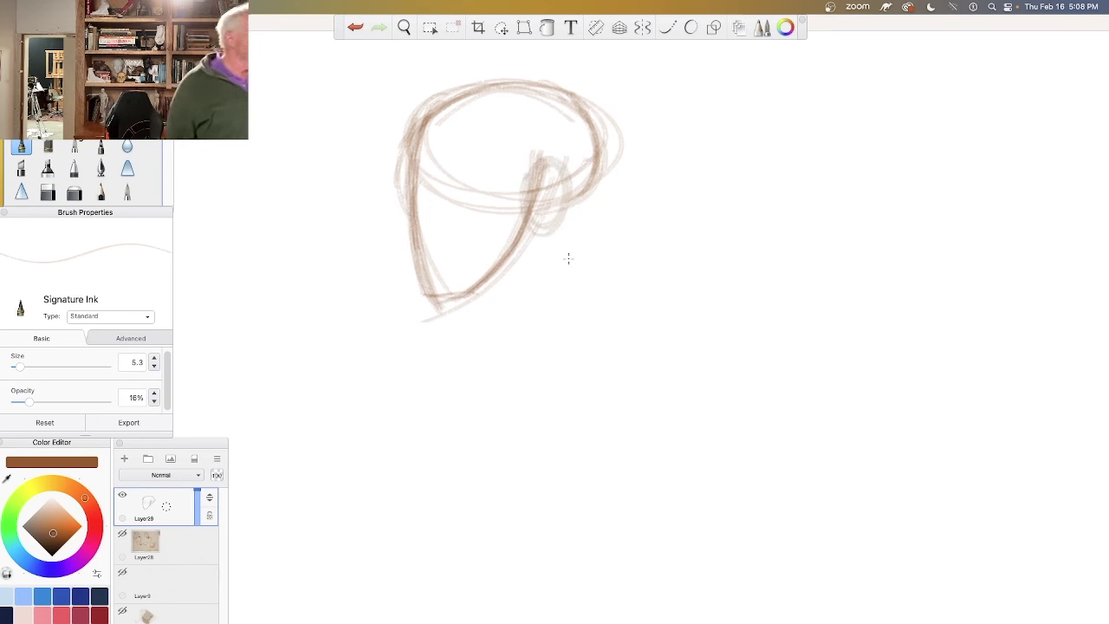
Step: Draw a vertical midline through the profile head down past the chin, and go over the ear outline
mouse_move(509, 58)
mouse_down()
mouse_move(516, 316)
mouse_move(515, 91)
mouse_move(529, 381)
mouse_up()
drag(514, 84, 535, 407)
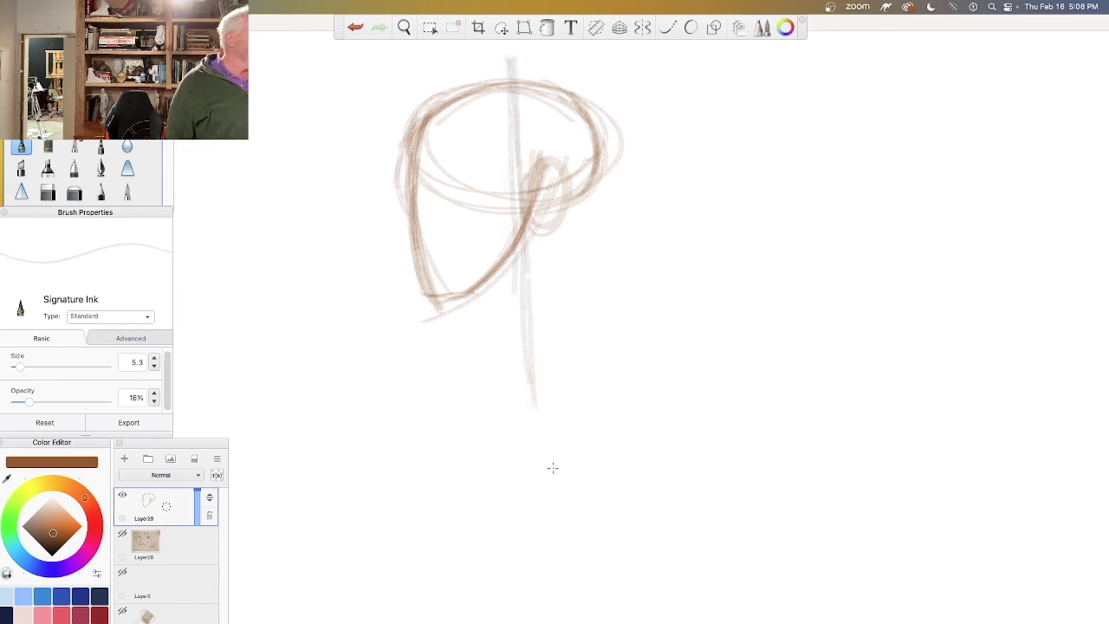
mouse_move(538, 166)
mouse_down()
mouse_move(523, 205)
mouse_move(534, 221)
mouse_move(528, 197)
mouse_up()
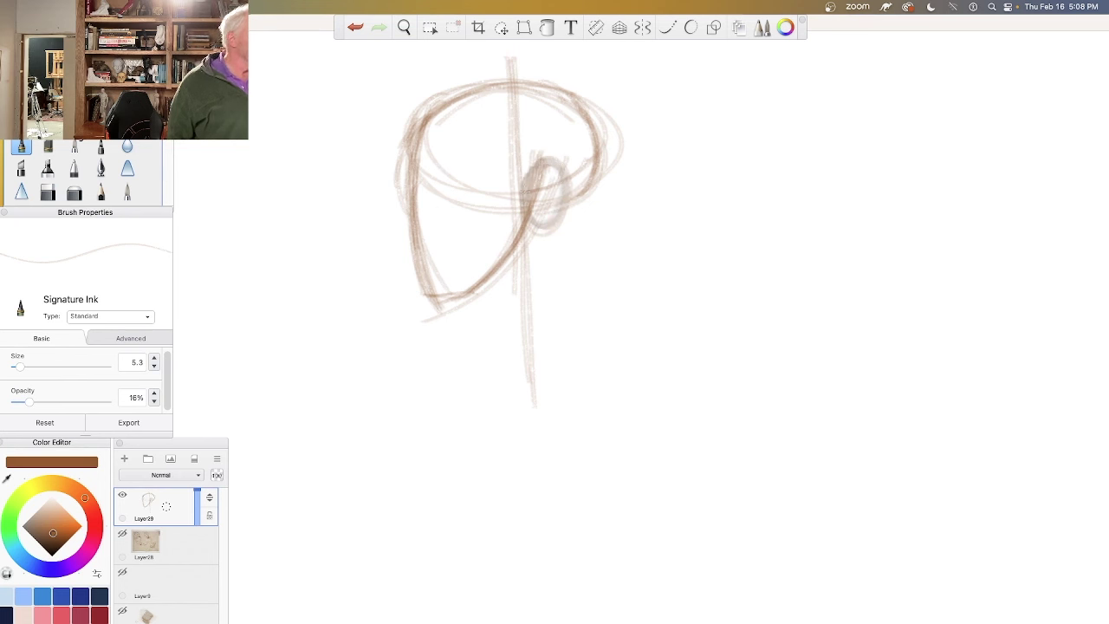
drag(509, 106, 518, 234)
Step: Enclose the profile head in a roughly square box touching the crown, face, back of the skull and chin
mouse_move(594, 78)
mouse_down()
mouse_move(604, 261)
mouse_move(536, 84)
mouse_move(420, 87)
mouse_move(406, 76)
mouse_move(420, 278)
mouse_up()
drag(411, 73, 427, 276)
drag(597, 66, 599, 292)
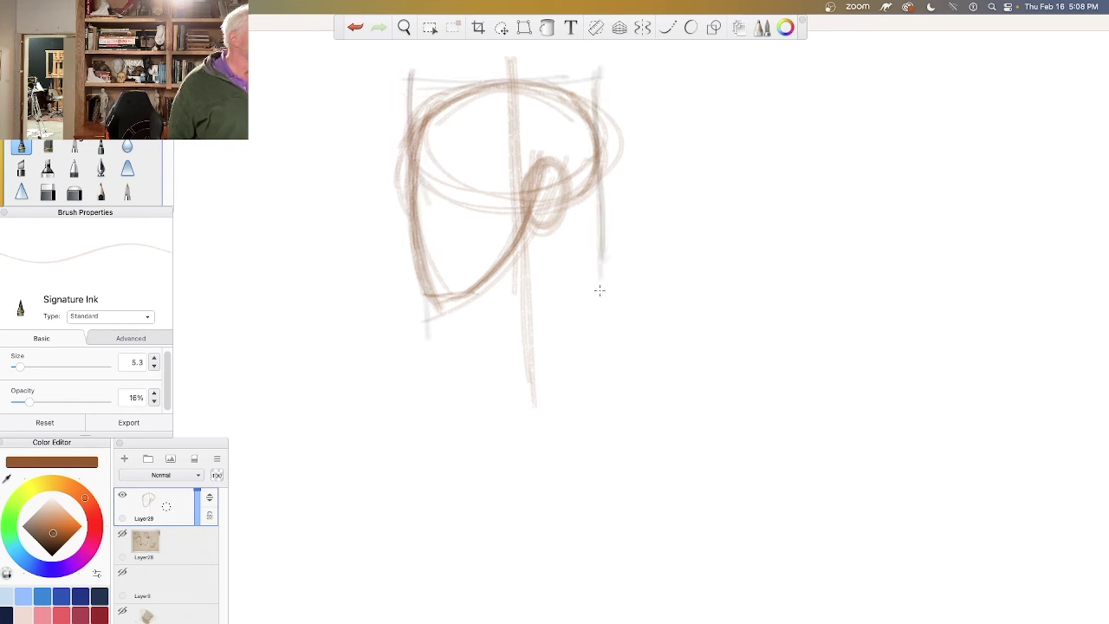
mouse_move(595, 87)
mouse_down()
mouse_move(603, 298)
mouse_move(397, 305)
mouse_up()
mouse_move(616, 291)
mouse_down()
mouse_move(390, 296)
mouse_move(437, 296)
mouse_up()
mouse_move(594, 82)
mouse_down()
mouse_move(392, 78)
mouse_move(427, 310)
mouse_up()
drag(473, 296, 615, 293)
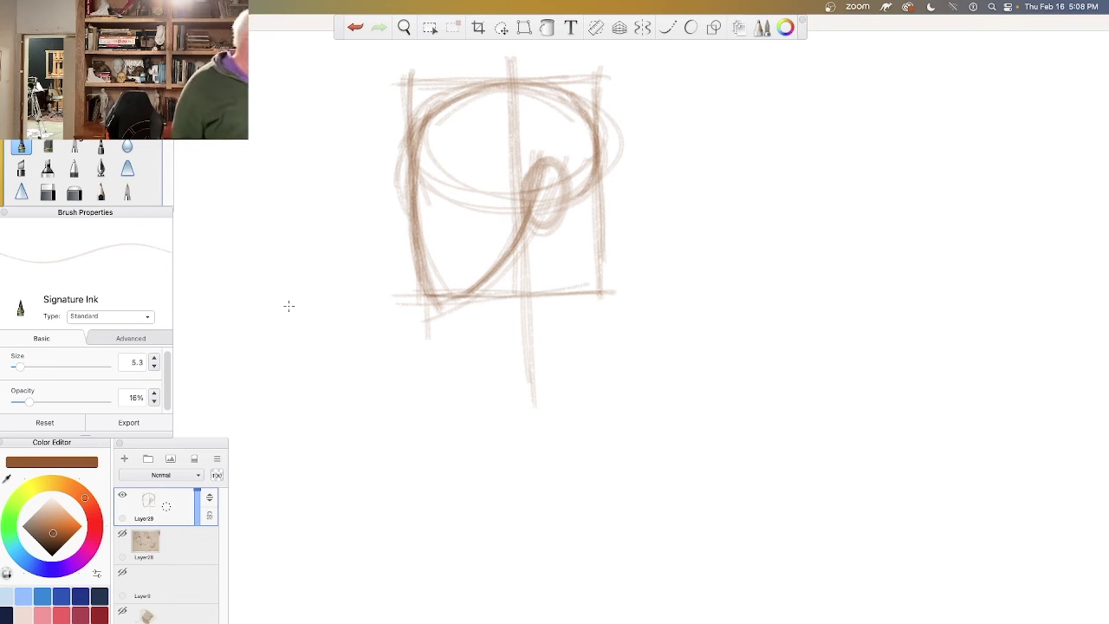
Step: Lighten the ear and upper jaw line using the Hard Eraser with the amount erased set to 18%
click(48, 192)
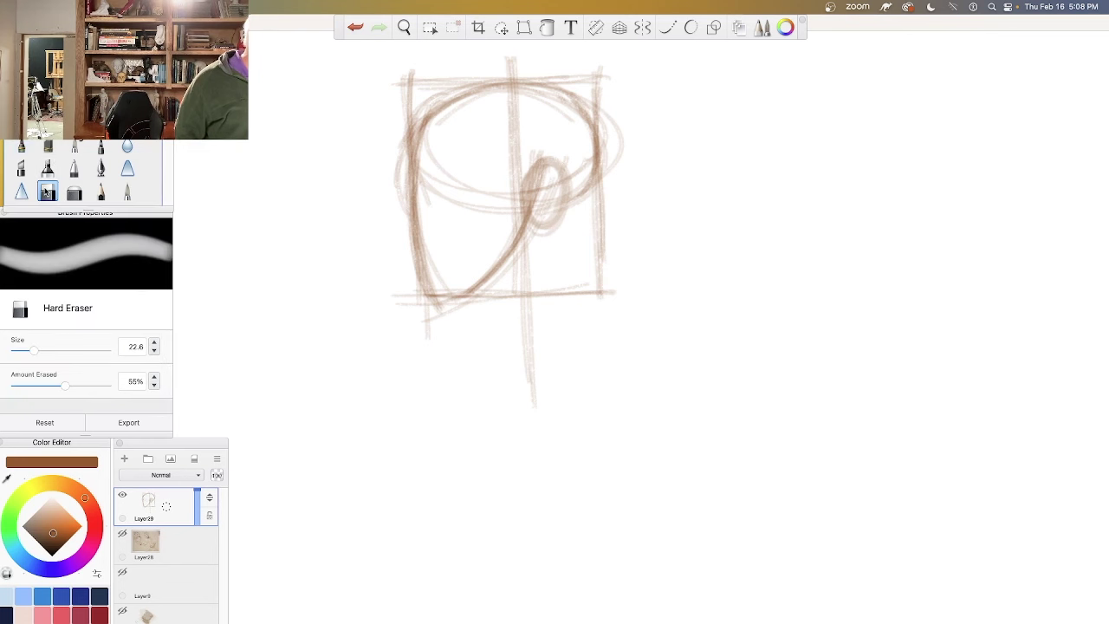
drag(63, 387, 31, 386)
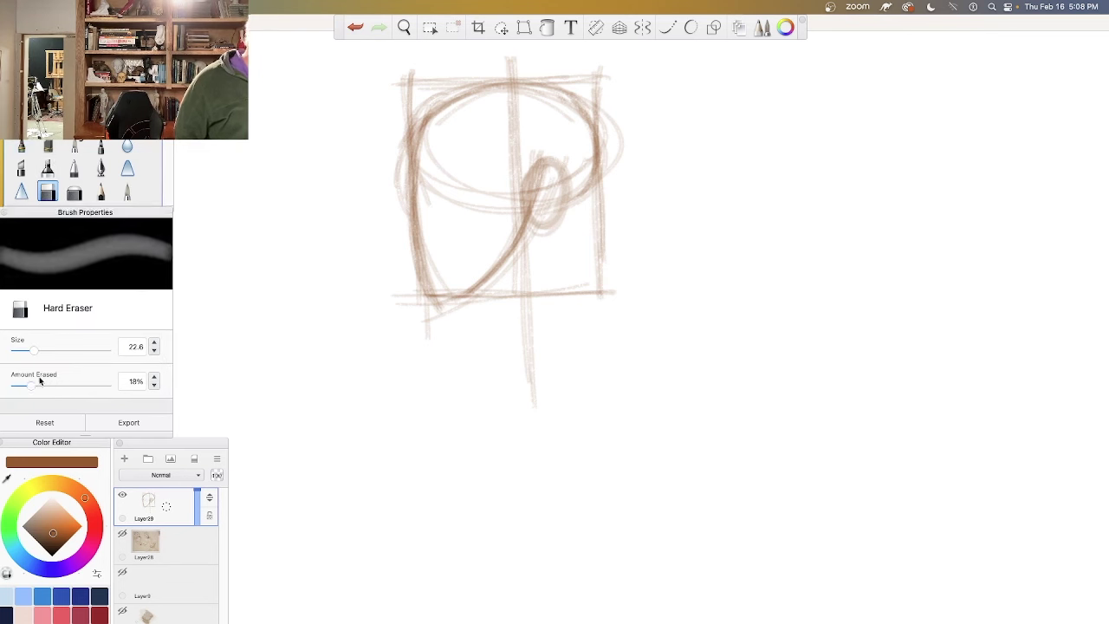
mouse_move(539, 151)
mouse_down()
mouse_move(516, 227)
mouse_move(471, 275)
mouse_up()
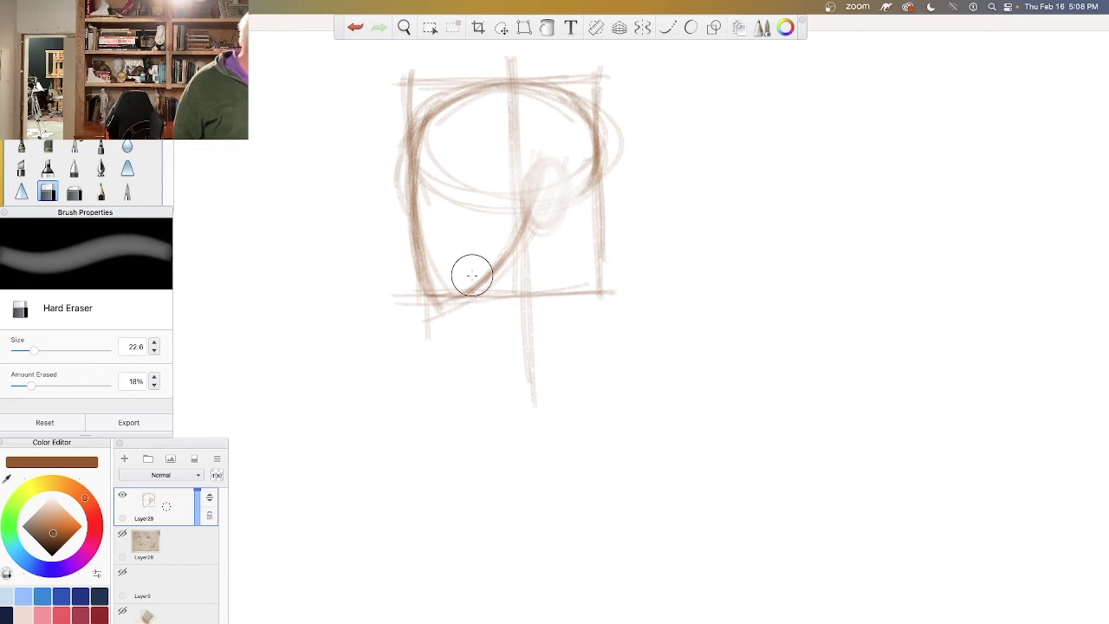
Step: Redraw the ear and jaw slightly closer to the face with Signature Ink, and darken the vertical midline
click(22, 145)
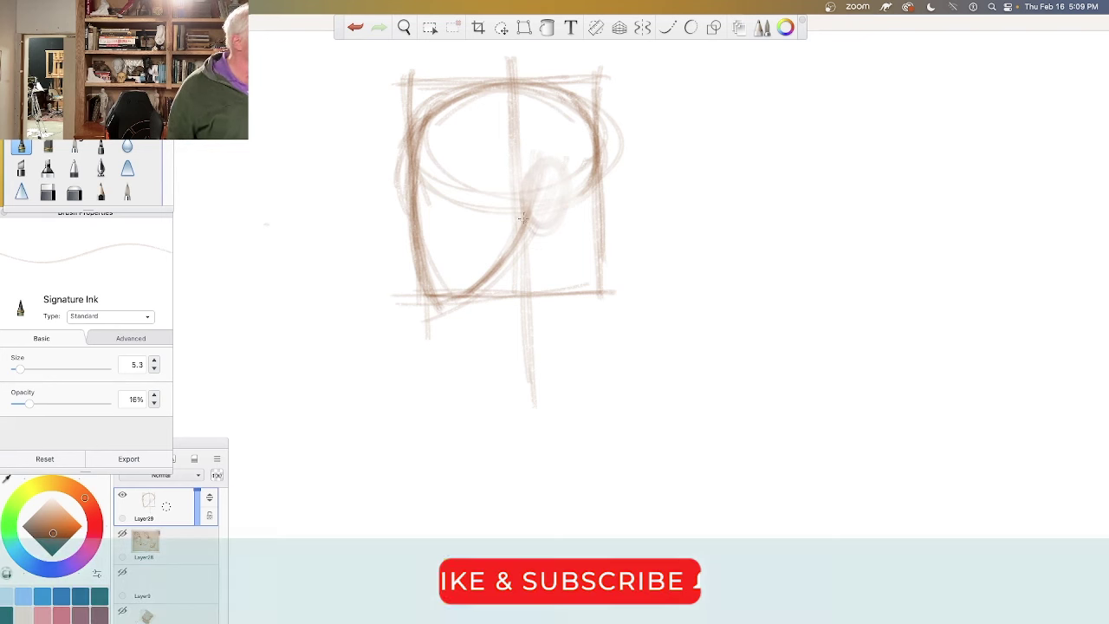
drag(525, 172, 508, 251)
drag(523, 208, 508, 249)
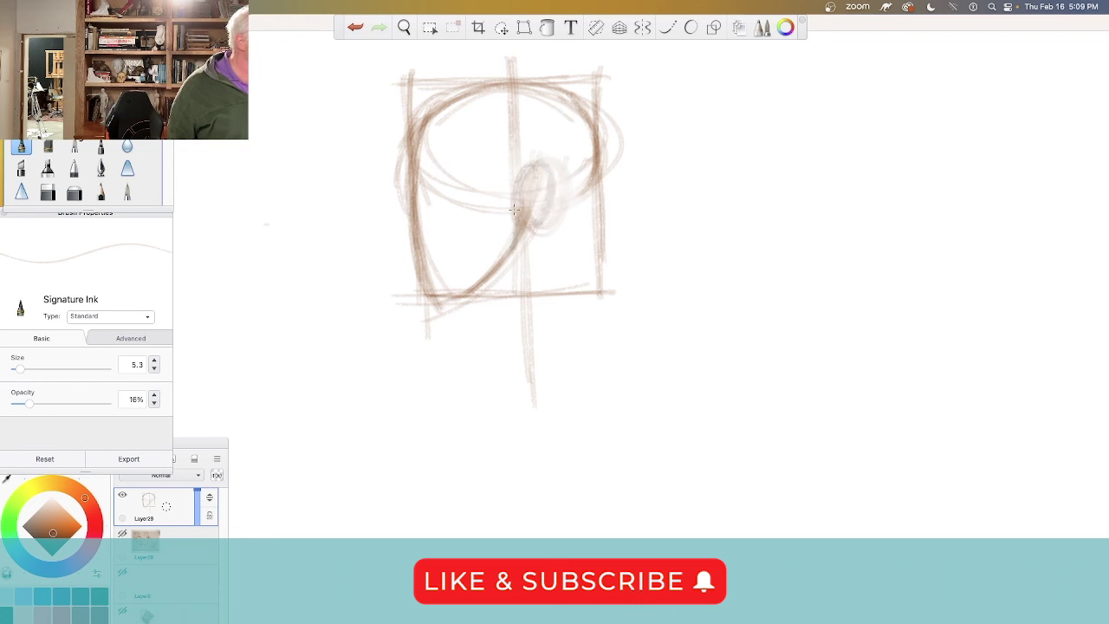
mouse_move(522, 205)
mouse_down()
mouse_move(492, 266)
mouse_move(447, 296)
mouse_up()
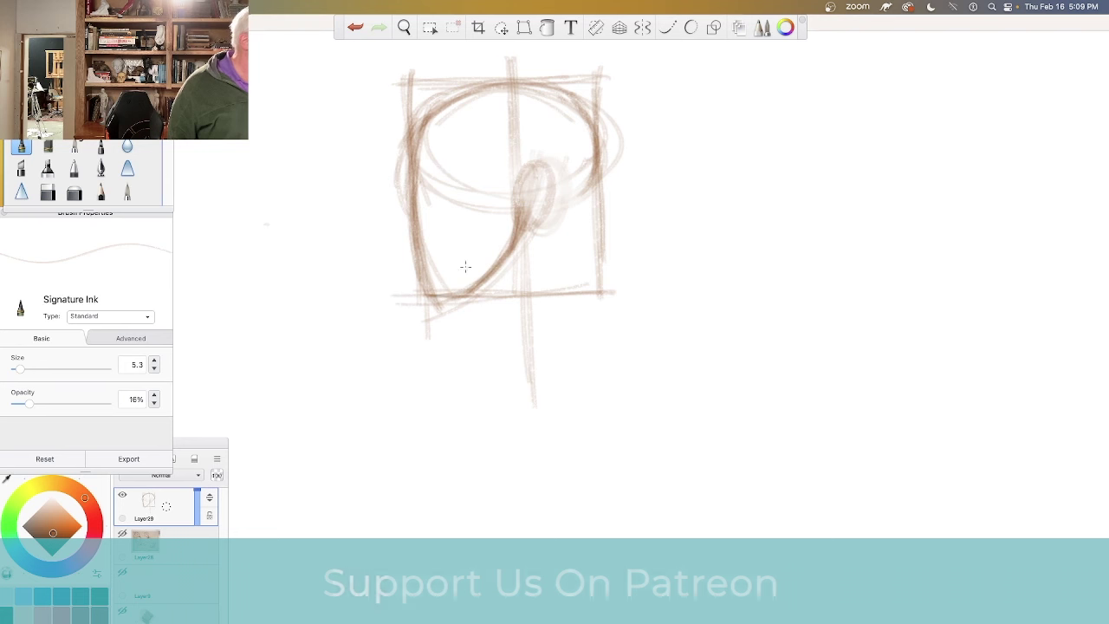
drag(517, 205, 512, 241)
drag(531, 165, 542, 227)
drag(517, 87, 518, 328)
drag(510, 128, 512, 345)
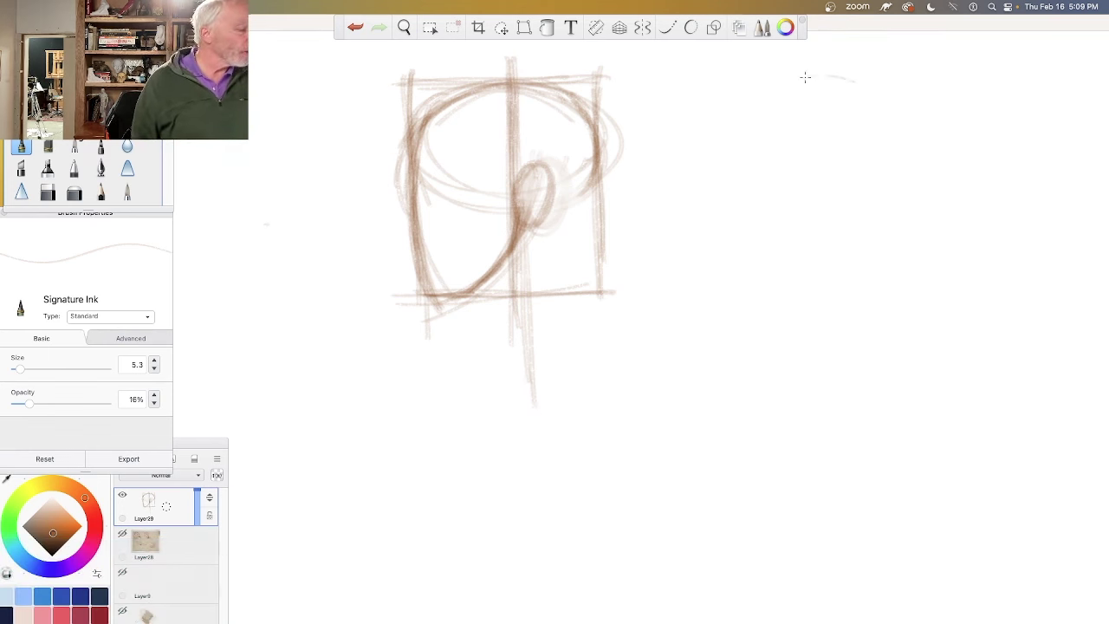
Step: Rough in a second, smaller left-facing profile head beside the first, with an oval cranium, face line and jaw
mouse_move(805, 78)
mouse_down()
mouse_move(850, 79)
mouse_move(878, 99)
mouse_move(727, 126)
mouse_move(780, 187)
mouse_move(737, 113)
mouse_move(762, 77)
mouse_up()
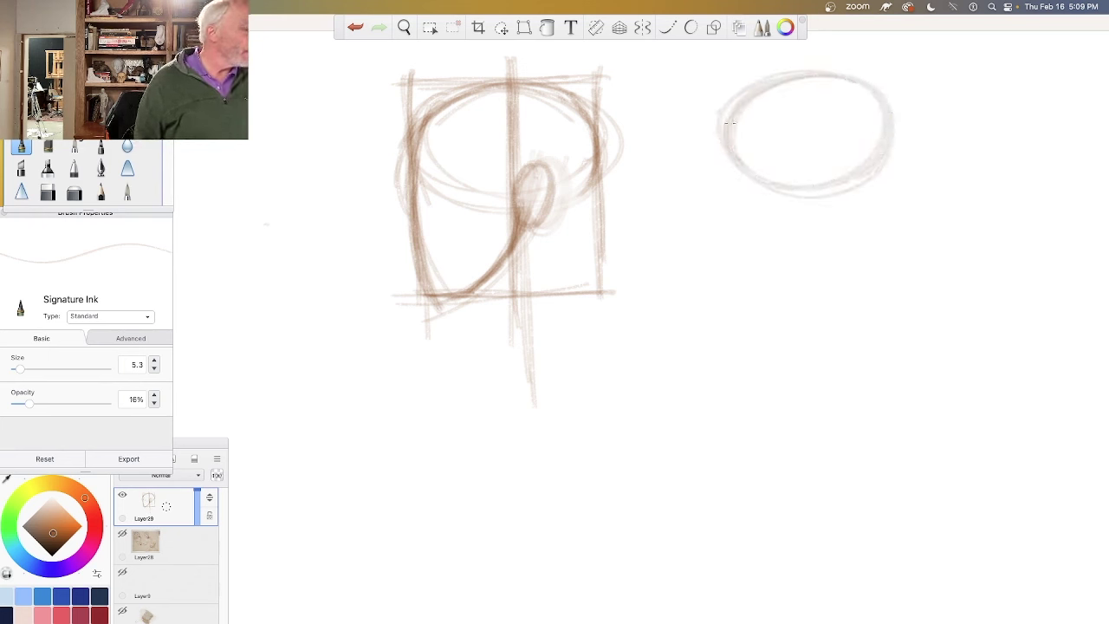
mouse_move(730, 123)
mouse_down()
mouse_move(738, 269)
mouse_move(737, 236)
mouse_up()
mouse_move(847, 165)
mouse_down()
mouse_move(754, 262)
mouse_move(782, 258)
mouse_move(752, 269)
mouse_up()
mouse_move(841, 185)
mouse_down()
mouse_move(794, 249)
mouse_move(738, 269)
mouse_up()
drag(839, 170, 771, 269)
drag(839, 163, 822, 213)
drag(811, 239, 783, 253)
drag(834, 177, 825, 205)
drag(810, 231, 750, 262)
Step: Reinforce the second head's cranium oval and extend its front face line down to the chin
drag(884, 112, 751, 80)
drag(749, 95, 730, 116)
drag(879, 100, 790, 77)
mouse_move(780, 81)
mouse_down()
mouse_move(819, 193)
mouse_move(728, 182)
mouse_up()
drag(891, 107, 789, 192)
drag(796, 72, 872, 97)
mouse_move(725, 118)
mouse_down()
mouse_move(742, 271)
mouse_move(746, 260)
mouse_up()
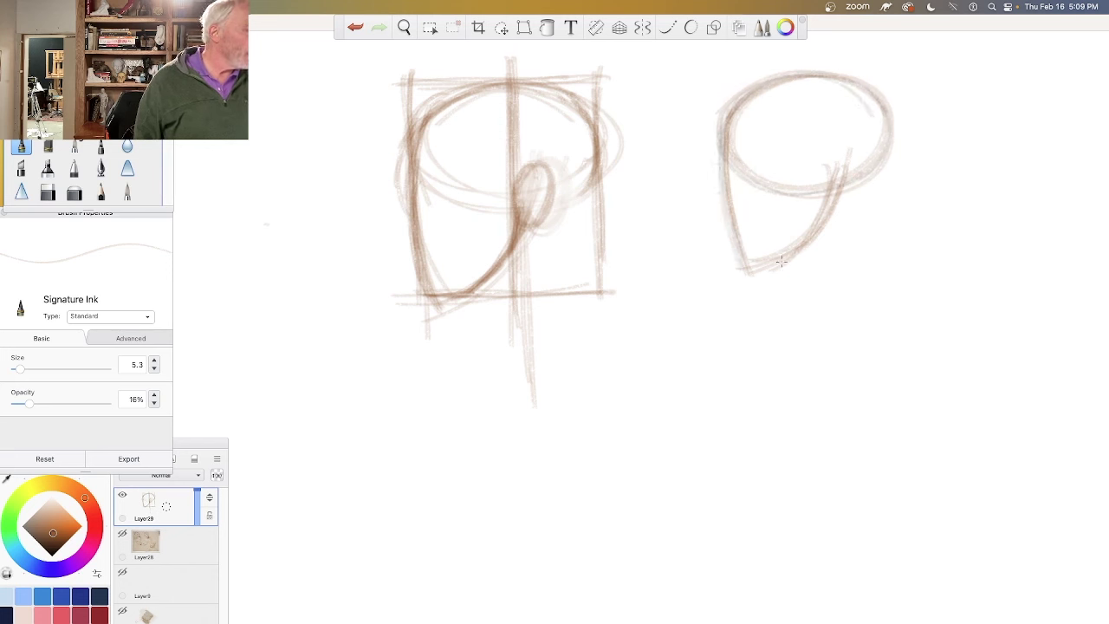
Step: Strengthen the second head's jaw line up to the ear position and sketch the oval ear
drag(829, 153, 816, 234)
drag(837, 196, 757, 258)
drag(815, 224, 743, 261)
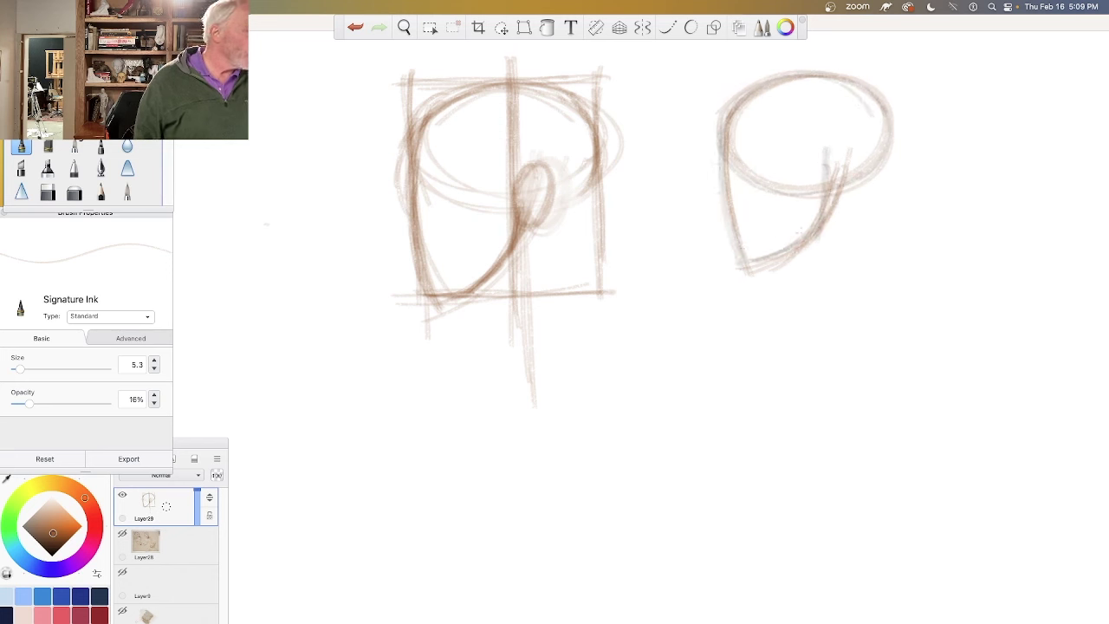
mouse_move(828, 157)
mouse_down()
mouse_move(811, 224)
mouse_move(829, 200)
mouse_move(834, 148)
mouse_move(826, 195)
mouse_move(848, 146)
mouse_up()
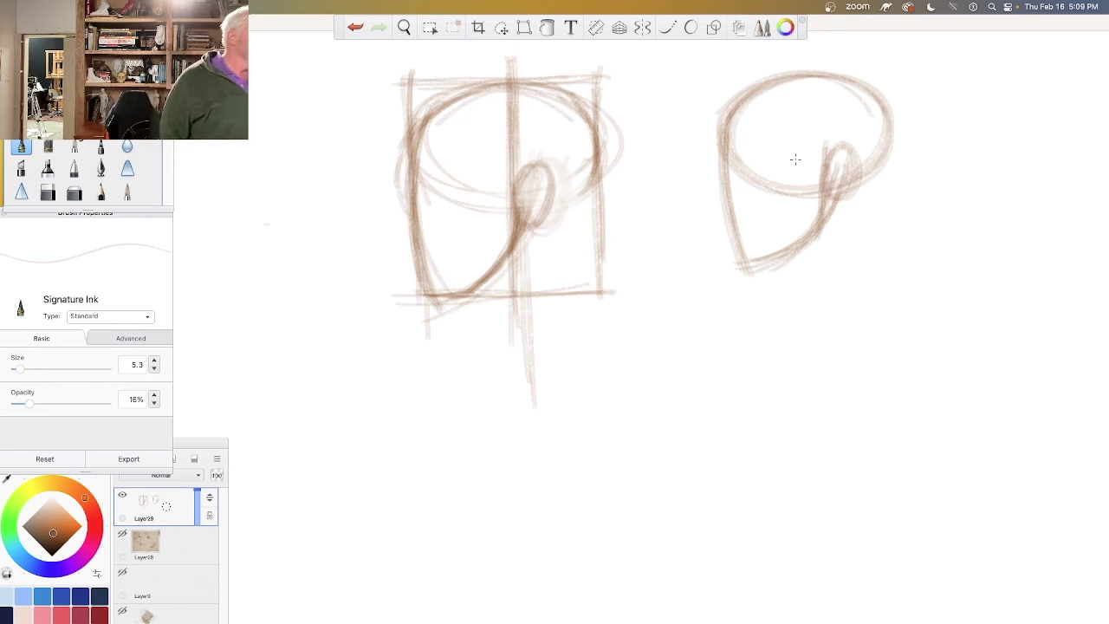
Step: Draw a small downward-slanting arrow in front of the face of each profile head
mouse_move(295, 143)
mouse_down()
mouse_move(359, 184)
mouse_move(339, 182)
mouse_up()
drag(639, 180, 677, 196)
drag(671, 175, 674, 201)
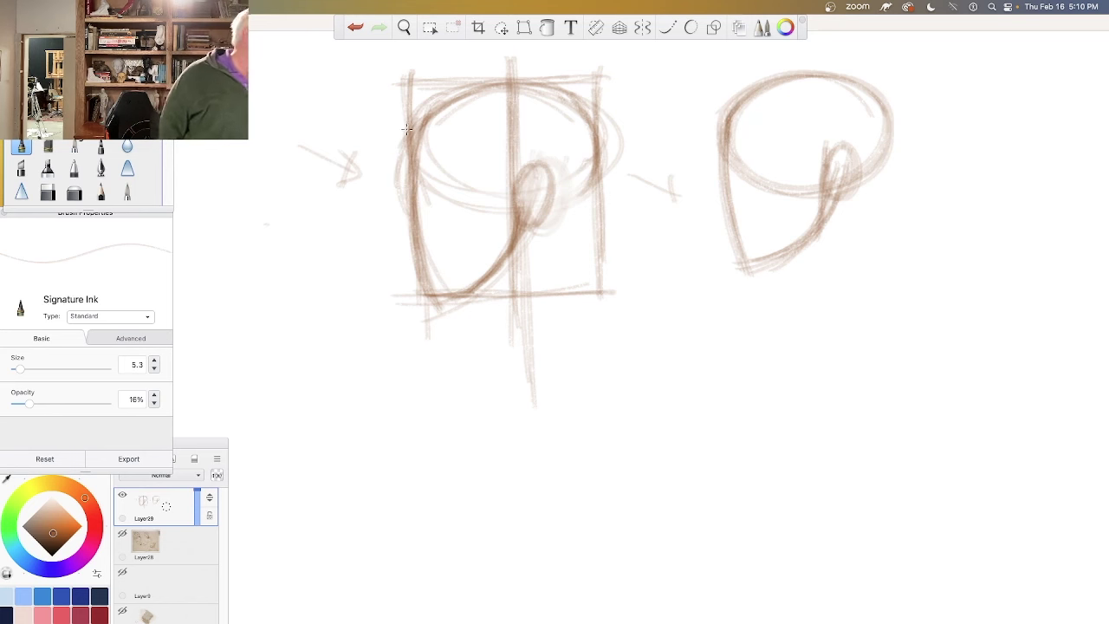
Step: Add slanting guide lines at the first head's forehead, and a curve from the second head's brow to its ear
drag(431, 113, 364, 168)
drag(408, 132, 361, 177)
drag(441, 72, 422, 164)
drag(724, 144, 728, 208)
mouse_move(733, 114)
mouse_down()
mouse_move(813, 163)
mouse_move(829, 190)
mouse_up()
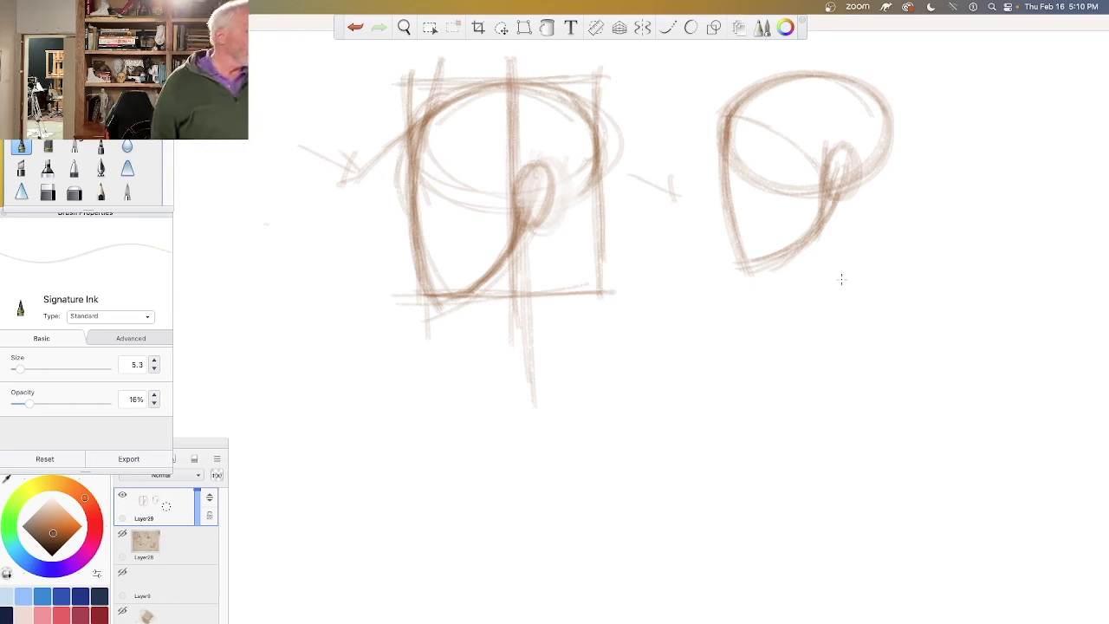
Step: Reinforce the second head's curve from brow to ear and draw a small slanting arrow pointing at its forehead
drag(727, 111, 804, 152)
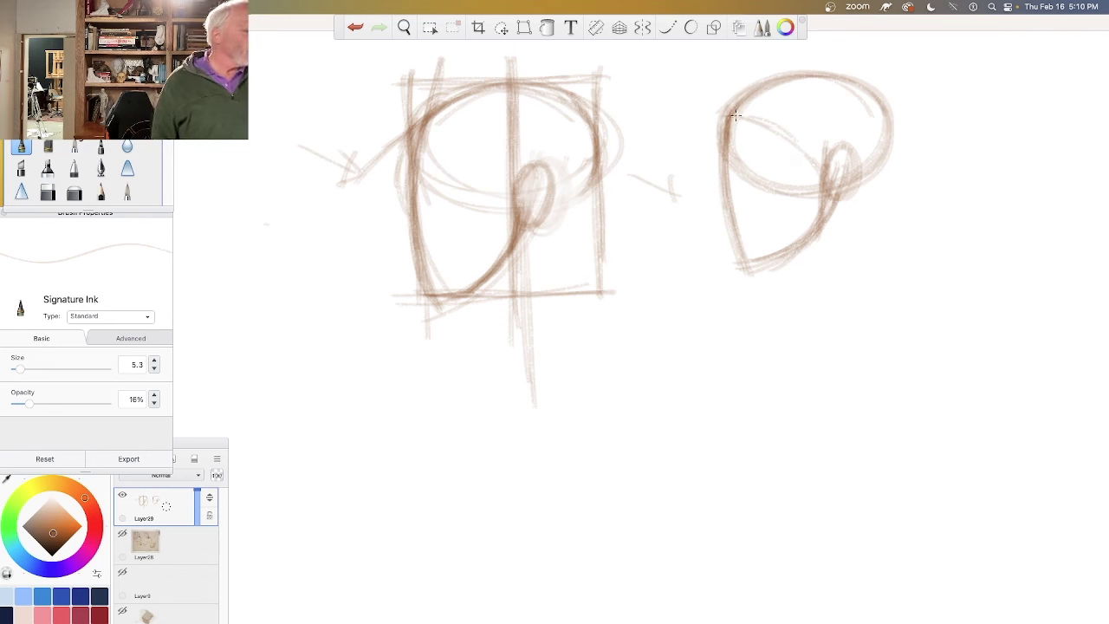
drag(734, 116, 820, 170)
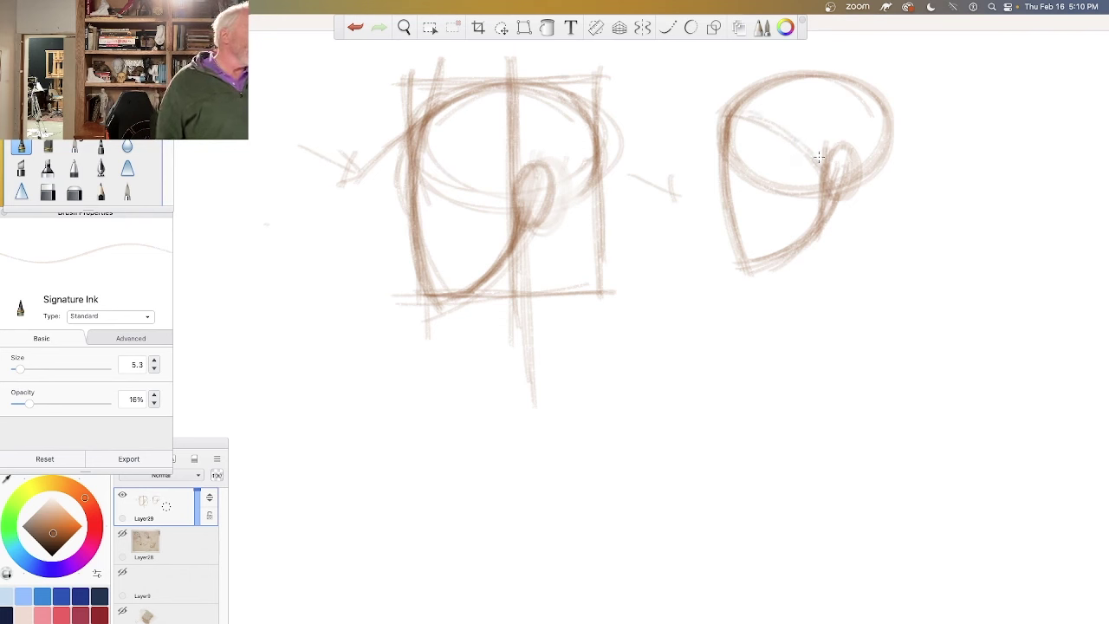
mouse_move(657, 64)
mouse_down()
mouse_move(711, 96)
mouse_move(690, 104)
mouse_up()
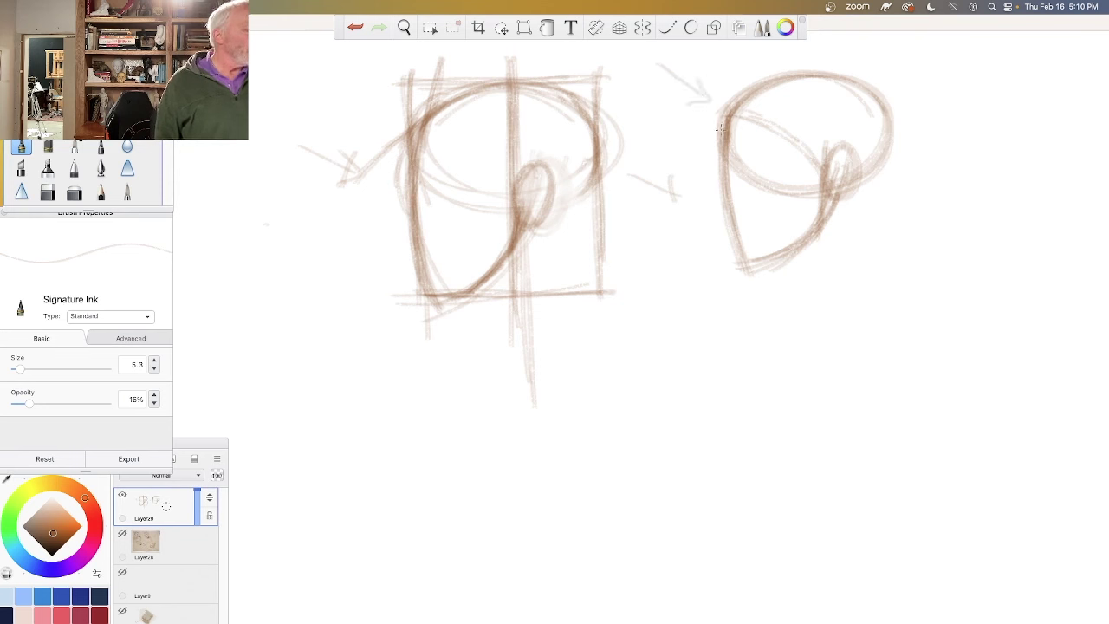
Step: Draw a long arrow curving back over the second head's cranium and another running down in front of its face
mouse_move(684, 146)
mouse_down()
mouse_move(743, 65)
mouse_move(800, 74)
mouse_up()
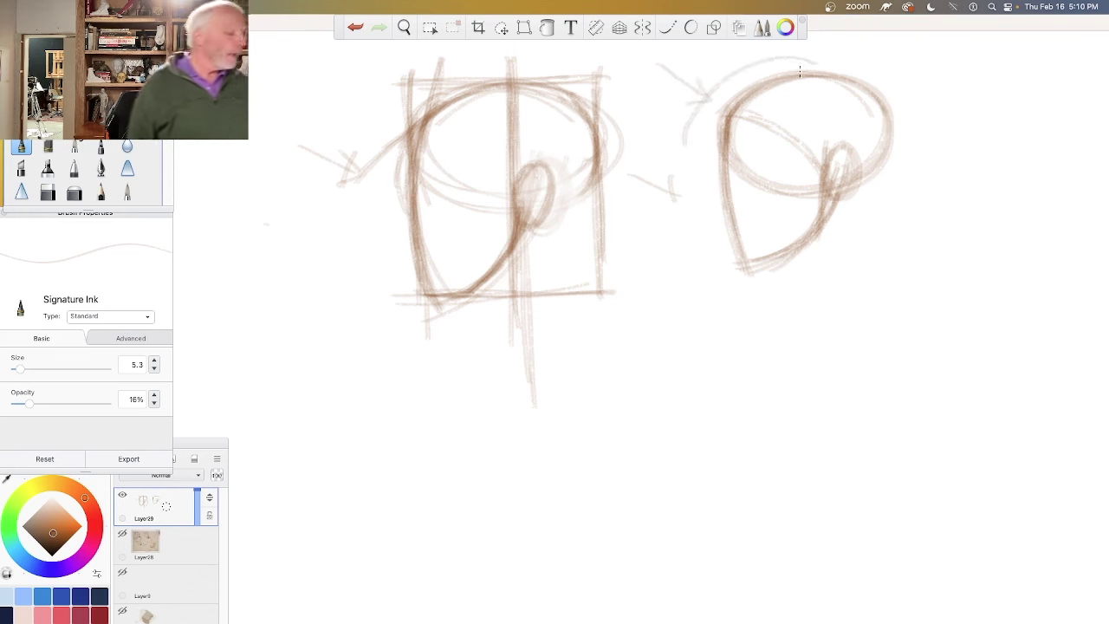
mouse_move(698, 90)
mouse_down()
mouse_move(733, 76)
mouse_move(926, 59)
mouse_move(915, 71)
mouse_move(933, 67)
mouse_move(730, 78)
mouse_up()
drag(902, 48, 899, 84)
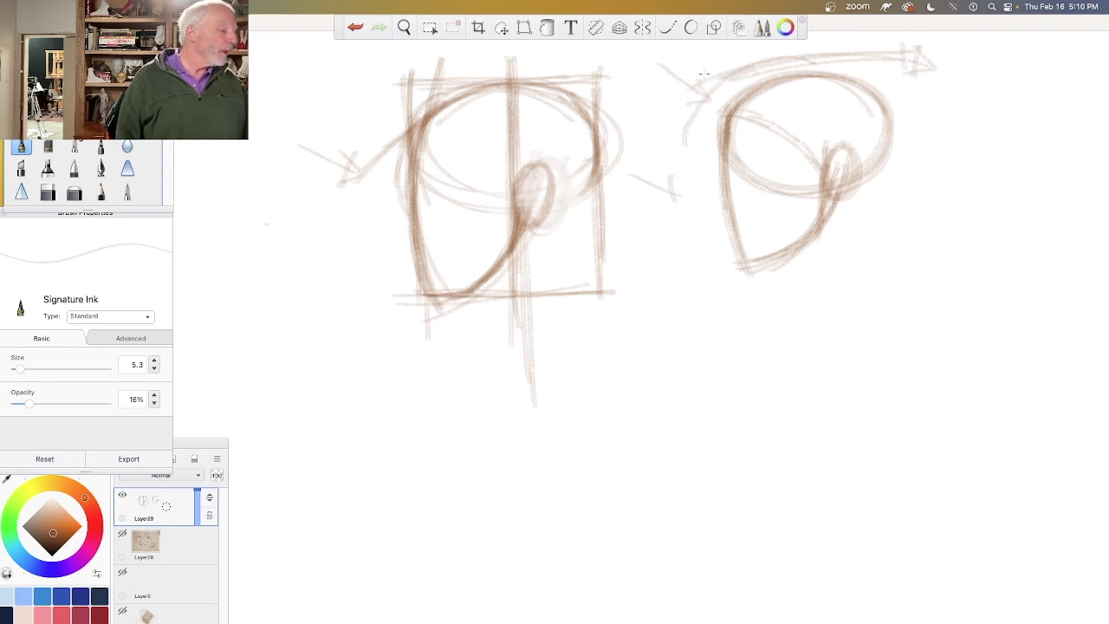
drag(704, 74, 719, 314)
drag(699, 130, 719, 307)
mouse_move(706, 80)
mouse_down()
mouse_move(711, 309)
mouse_move(733, 329)
mouse_move(707, 324)
mouse_up()
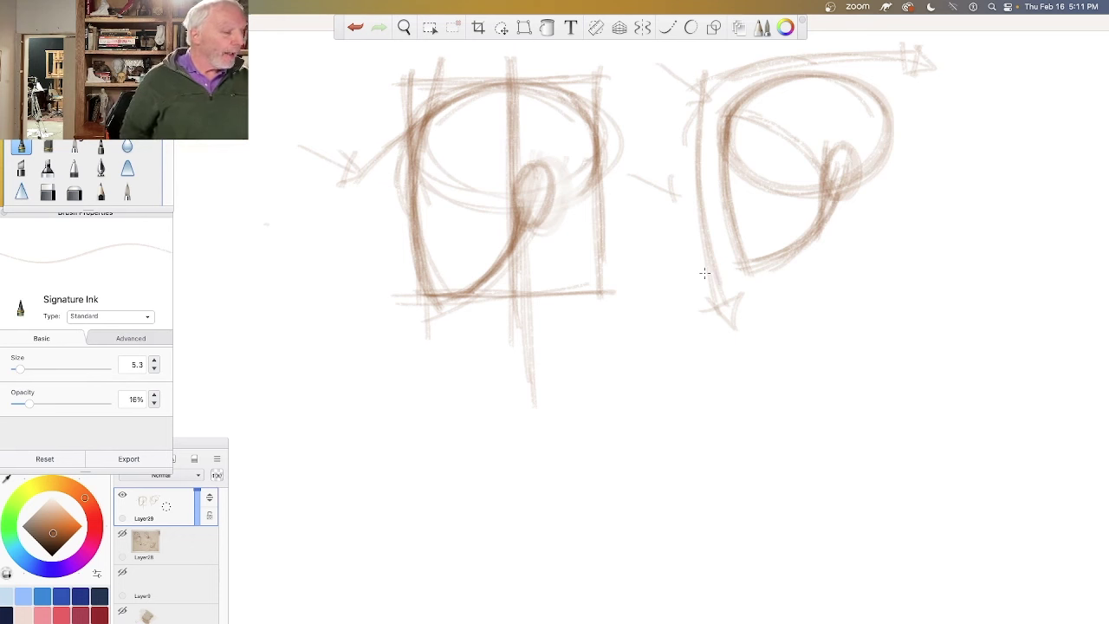
Step: Sketch a third, tilted head below the second one, with an oval cranium and a jaw tapering to a point
mouse_move(973, 216)
mouse_down()
mouse_move(849, 308)
mouse_move(854, 355)
mouse_up()
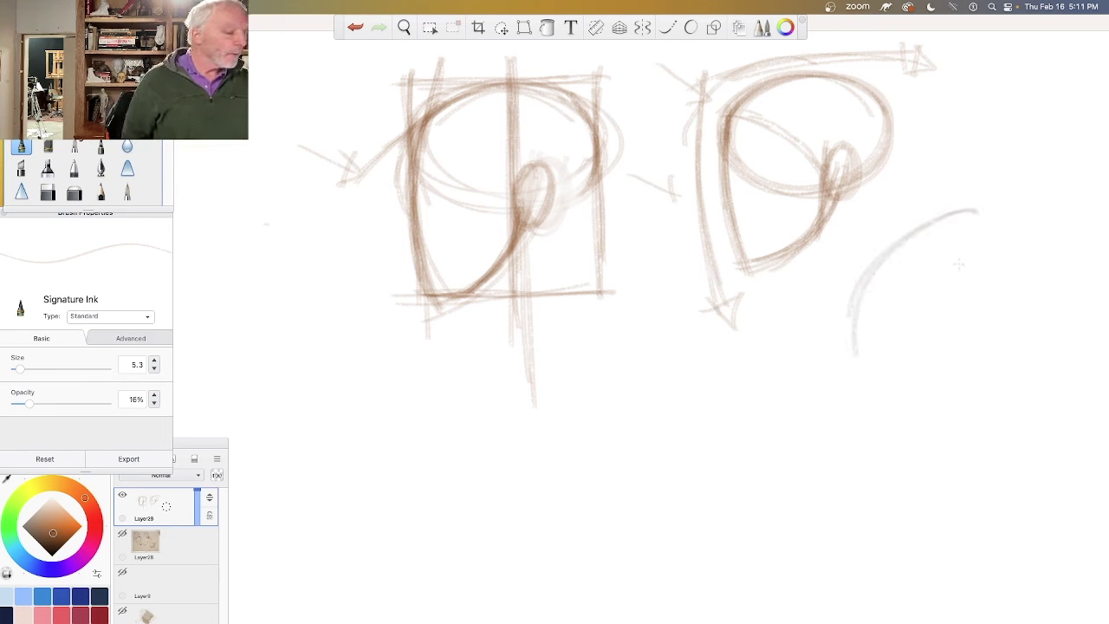
mouse_move(959, 265)
mouse_down()
mouse_move(1001, 300)
mouse_move(919, 368)
mouse_move(858, 312)
mouse_move(893, 386)
mouse_up()
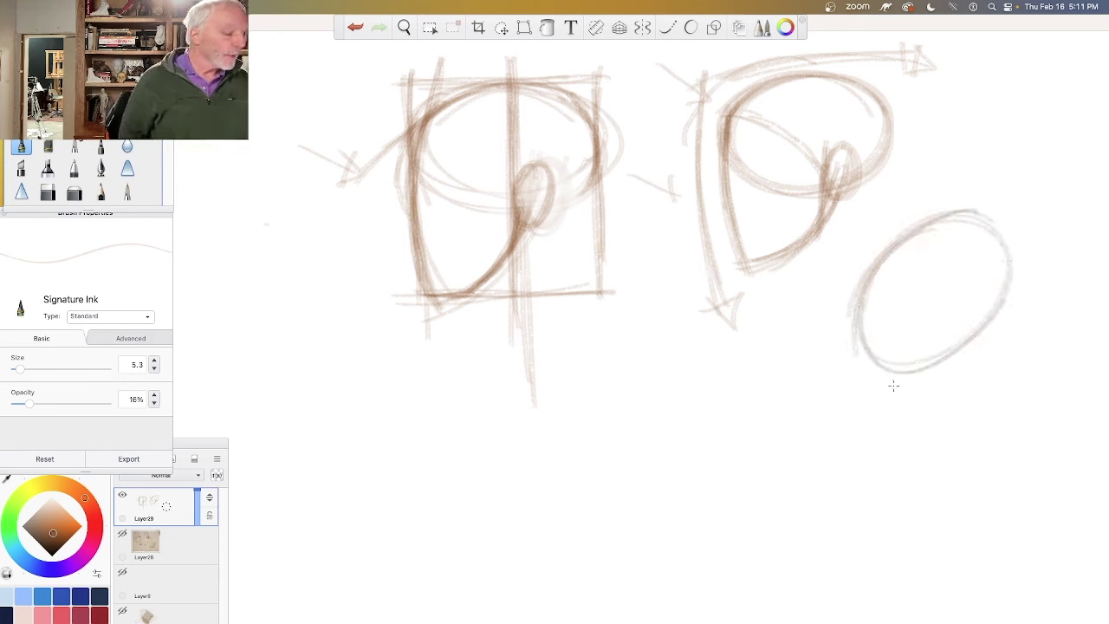
mouse_move(856, 312)
mouse_down()
mouse_move(953, 450)
mouse_move(974, 459)
mouse_up()
drag(870, 362, 946, 429)
mouse_move(997, 303)
mouse_down()
mouse_move(974, 456)
mouse_move(964, 438)
mouse_up()
mouse_move(995, 335)
mouse_down()
mouse_move(956, 443)
mouse_move(981, 419)
mouse_up()
drag(862, 338, 967, 434)
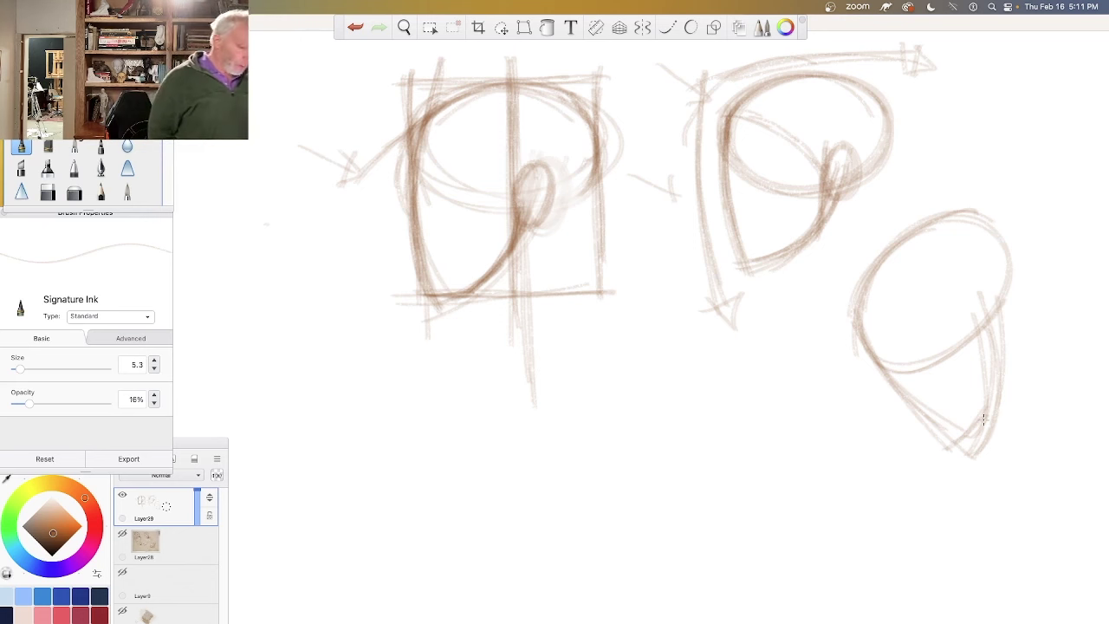
Step: Draw a long curved arrow sweeping down from the third head's chin
drag(962, 433, 886, 603)
drag(988, 416, 876, 617)
drag(900, 559, 859, 610)
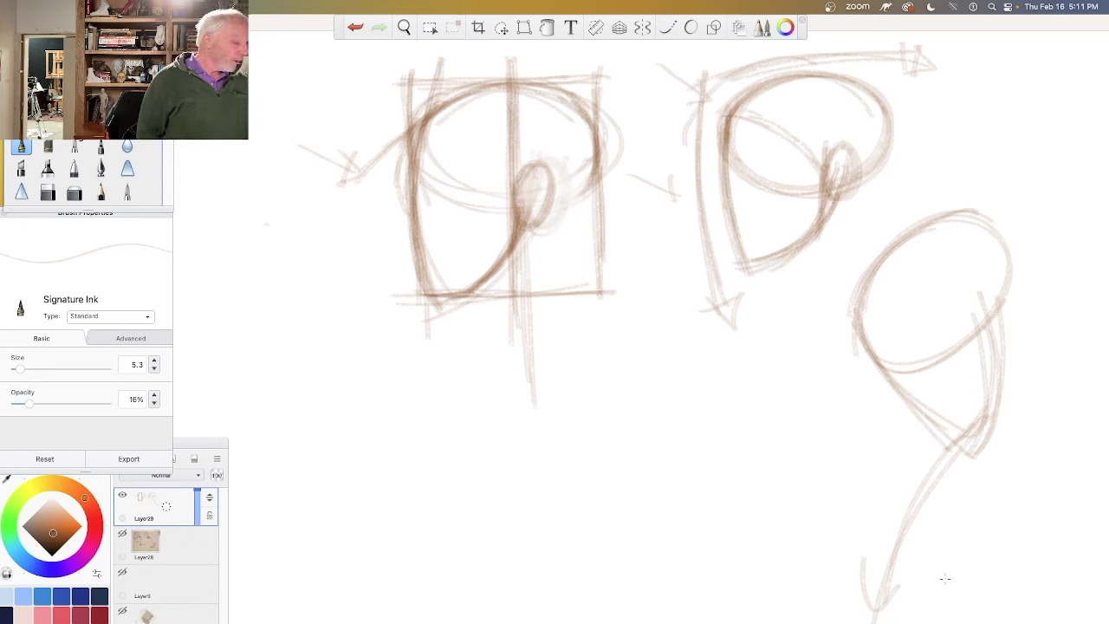
Step: Sketch a fourth, smaller head with a tilted oval cranium and a pointed jaw wedge angled down to one side
mouse_move(653, 391)
mouse_down()
mouse_move(684, 471)
mouse_move(736, 477)
mouse_move(750, 453)
mouse_move(714, 401)
mouse_move(593, 484)
mouse_move(577, 515)
mouse_up()
mouse_move(589, 453)
mouse_down()
mouse_move(684, 481)
mouse_move(595, 519)
mouse_move(646, 501)
mouse_move(588, 503)
mouse_move(592, 466)
mouse_move(693, 470)
mouse_move(737, 460)
mouse_move(722, 466)
mouse_move(704, 392)
mouse_move(733, 425)
mouse_move(639, 382)
mouse_move(610, 410)
mouse_up()
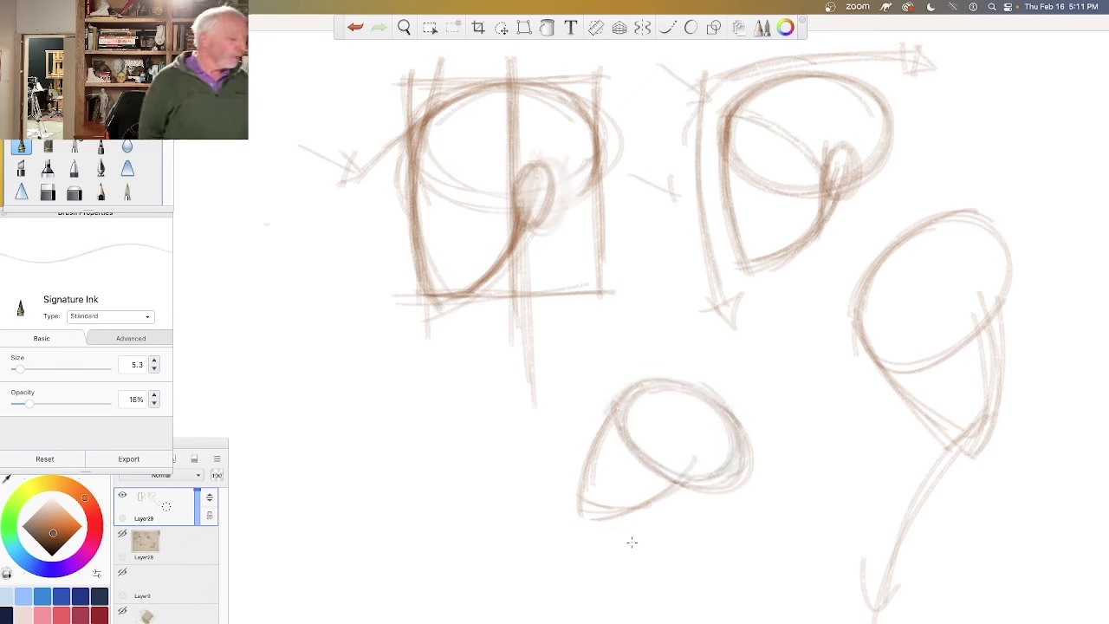
Step: Sketch a small upright box in perspective below the first head, with a short arrow pointing at it
mouse_move(375, 388)
mouse_down()
mouse_move(460, 379)
mouse_move(457, 485)
mouse_up()
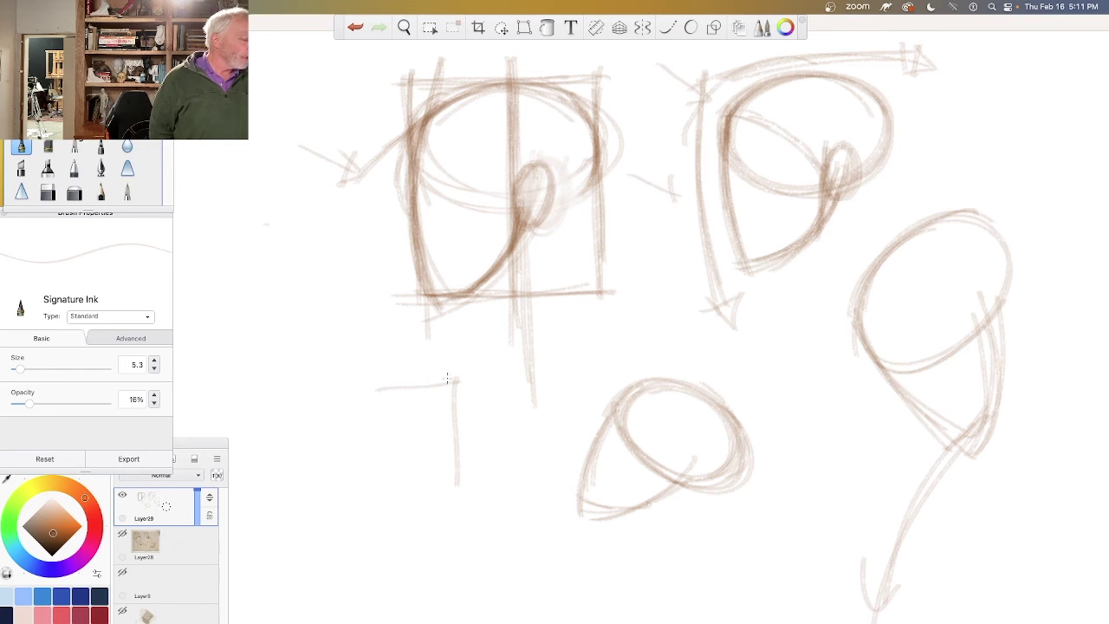
mouse_move(456, 379)
mouse_down()
mouse_move(409, 360)
mouse_move(378, 388)
mouse_move(383, 473)
mouse_up()
drag(459, 486, 416, 488)
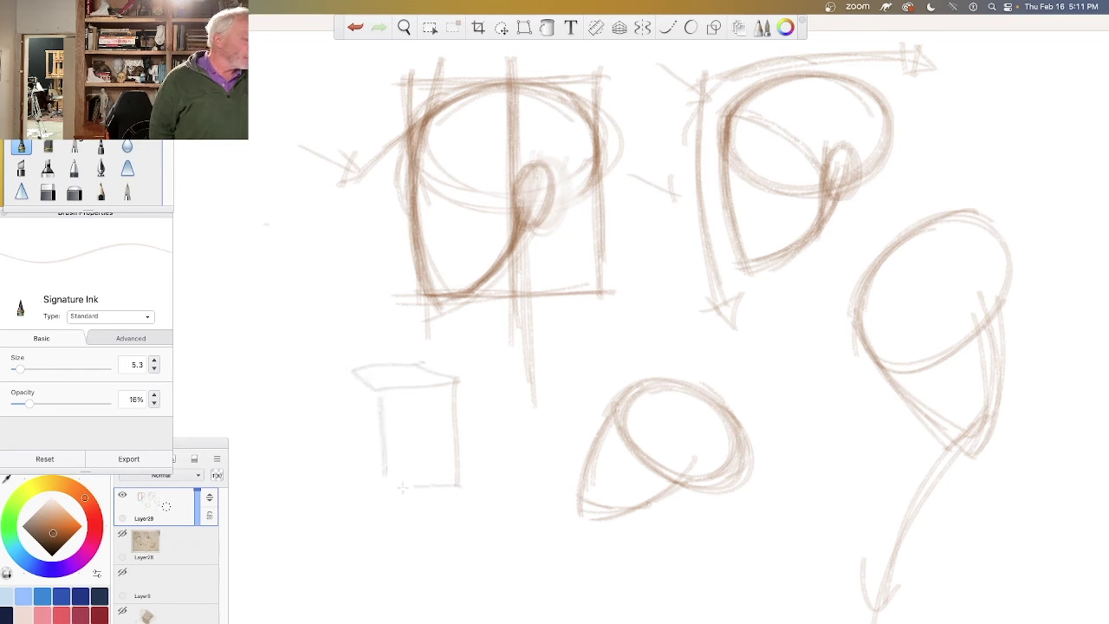
mouse_move(354, 369)
mouse_down()
mouse_move(355, 398)
mouse_move(394, 484)
mouse_up()
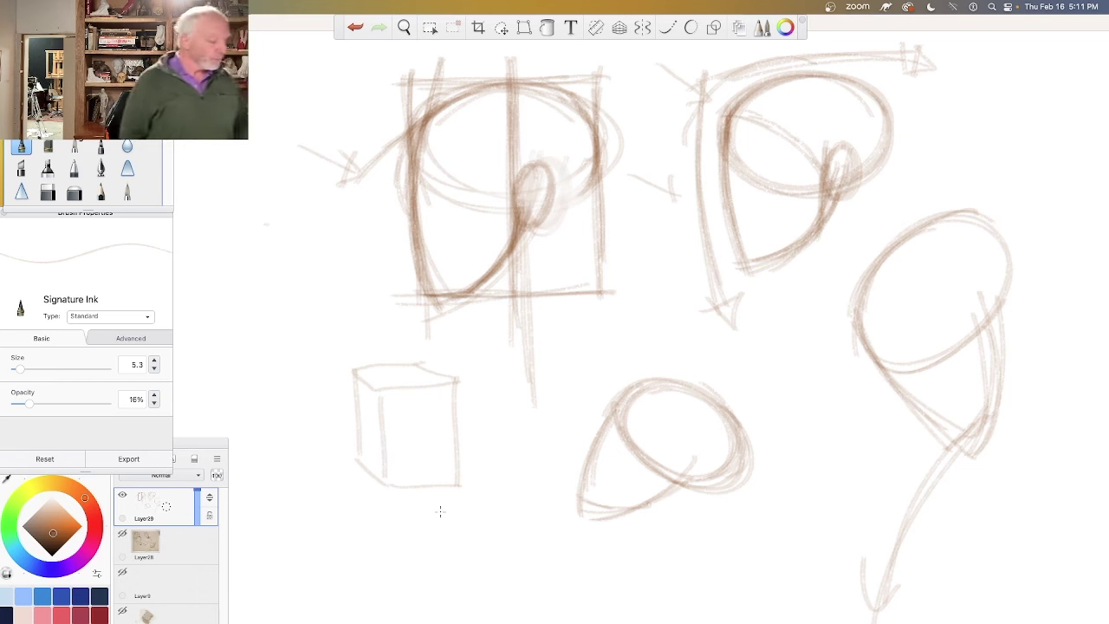
mouse_move(275, 379)
mouse_down()
mouse_move(322, 394)
mouse_move(312, 404)
mouse_up()
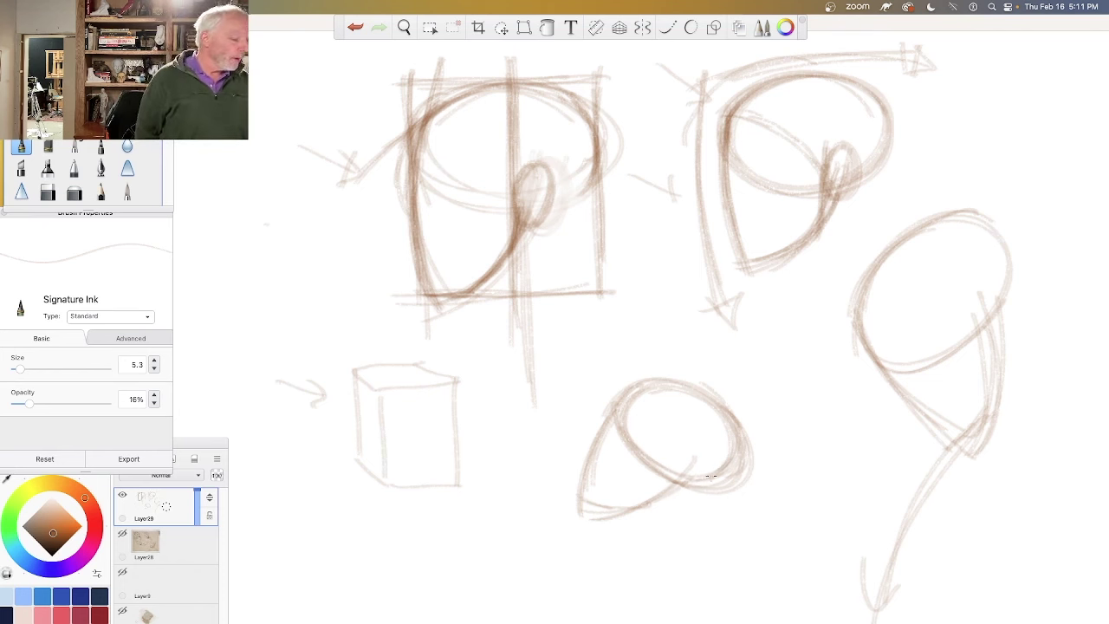
Step: Darken the fourth head's cranium oval with repeated strokes and add a small horizontal arrow in front of the second head's face
mouse_move(697, 395)
mouse_down()
mouse_move(728, 426)
mouse_move(719, 477)
mouse_move(721, 409)
mouse_move(646, 472)
mouse_move(741, 427)
mouse_move(742, 442)
mouse_up()
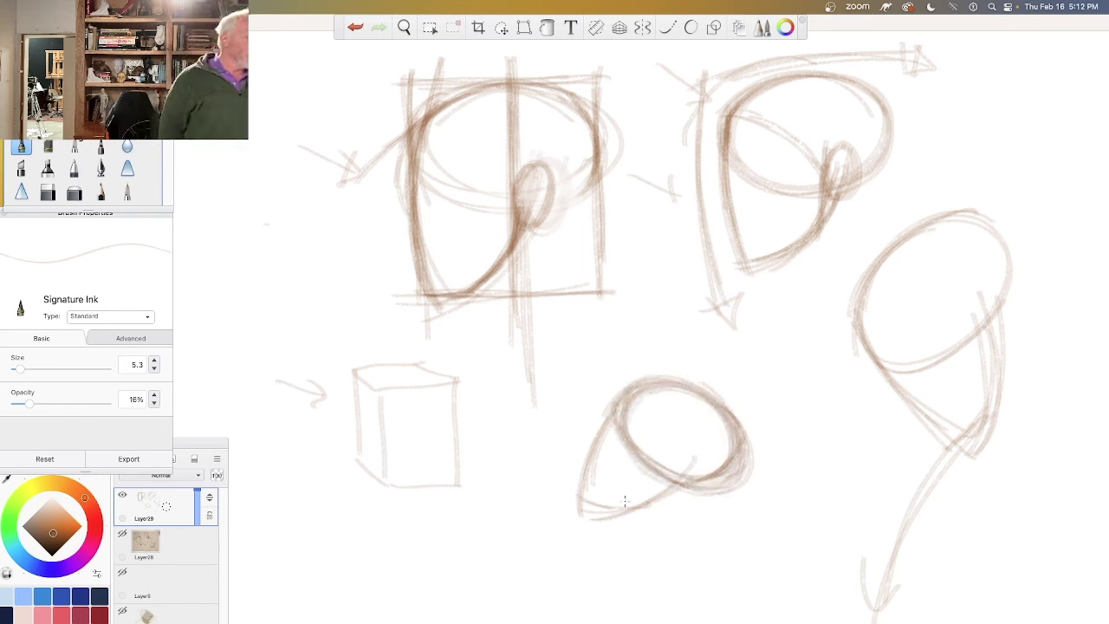
drag(634, 215, 678, 229)
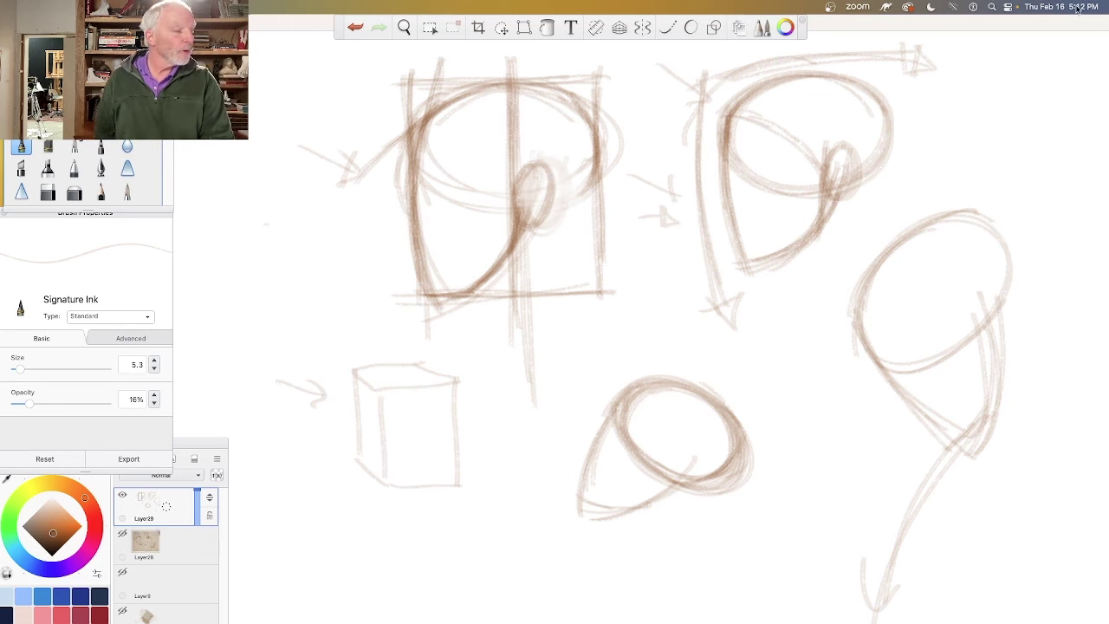
mouse_move(1022, 23)
mouse_down()
mouse_move(670, 24)
mouse_move(969, 5)
mouse_up()
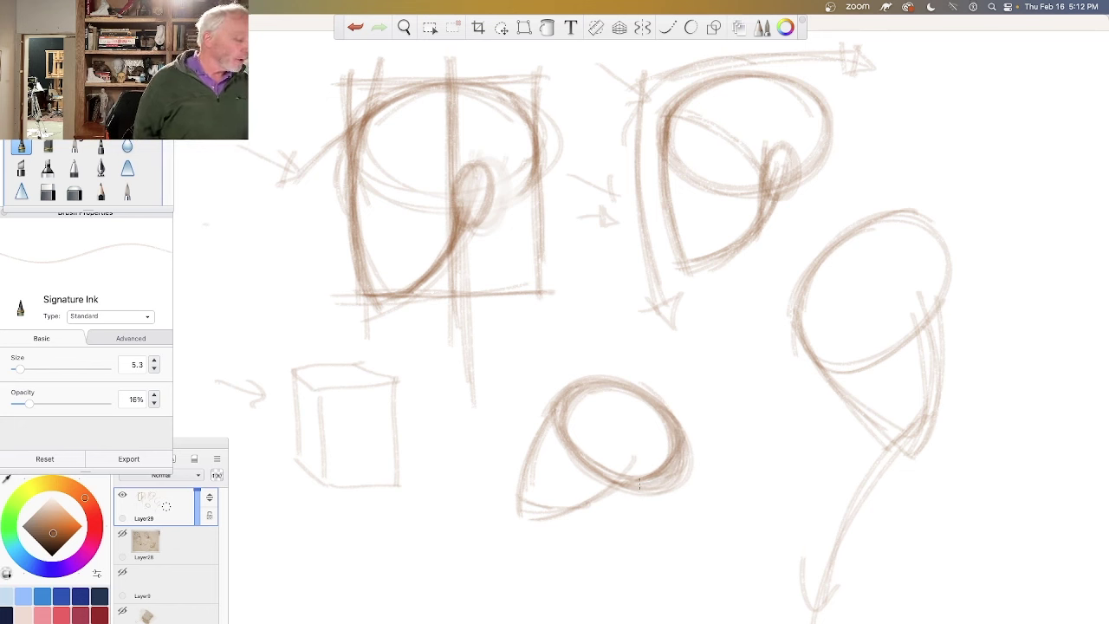
mouse_move(640, 484)
mouse_down()
mouse_move(682, 444)
mouse_move(612, 383)
mouse_move(659, 488)
mouse_move(705, 439)
mouse_move(633, 469)
mouse_up()
mouse_move(673, 431)
mouse_down()
mouse_move(633, 479)
mouse_move(641, 390)
mouse_move(554, 492)
mouse_up()
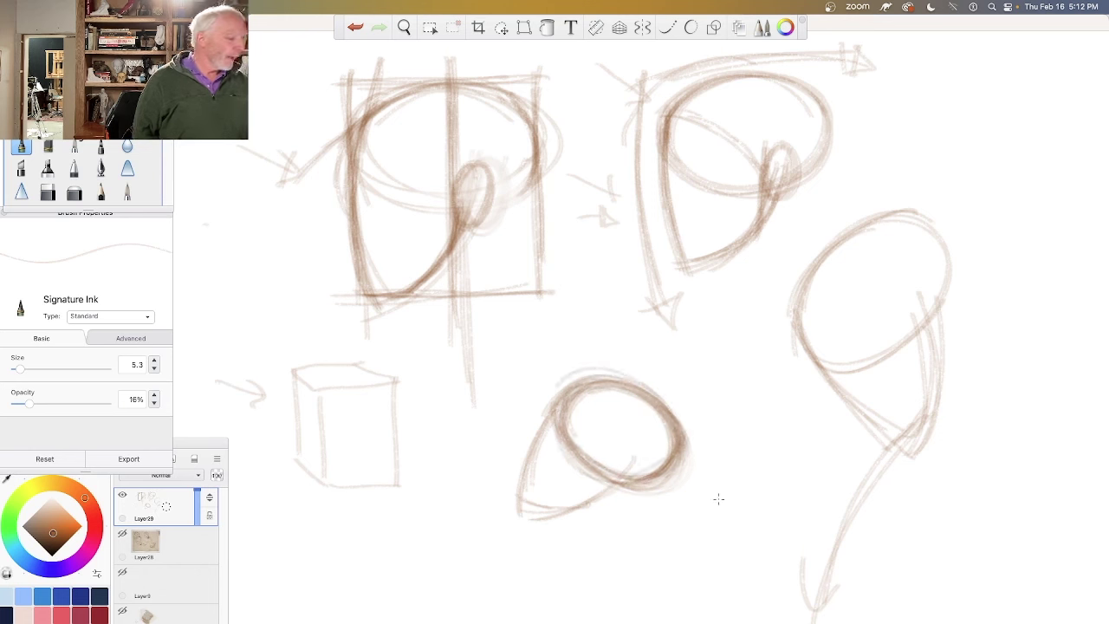
drag(678, 471, 653, 482)
Step: Sketch a fifth, smaller tilted head beside the fourth one, with an oval cranium and pointed jaw
mouse_move(708, 525)
mouse_down()
mouse_move(787, 566)
mouse_move(797, 534)
mouse_up()
mouse_move(723, 482)
mouse_down()
mouse_move(785, 508)
mouse_move(728, 484)
mouse_move(678, 544)
mouse_up()
drag(702, 501, 672, 576)
drag(715, 484, 674, 577)
mouse_move(694, 510)
mouse_down()
mouse_move(678, 559)
mouse_move(744, 568)
mouse_move(674, 584)
mouse_up()
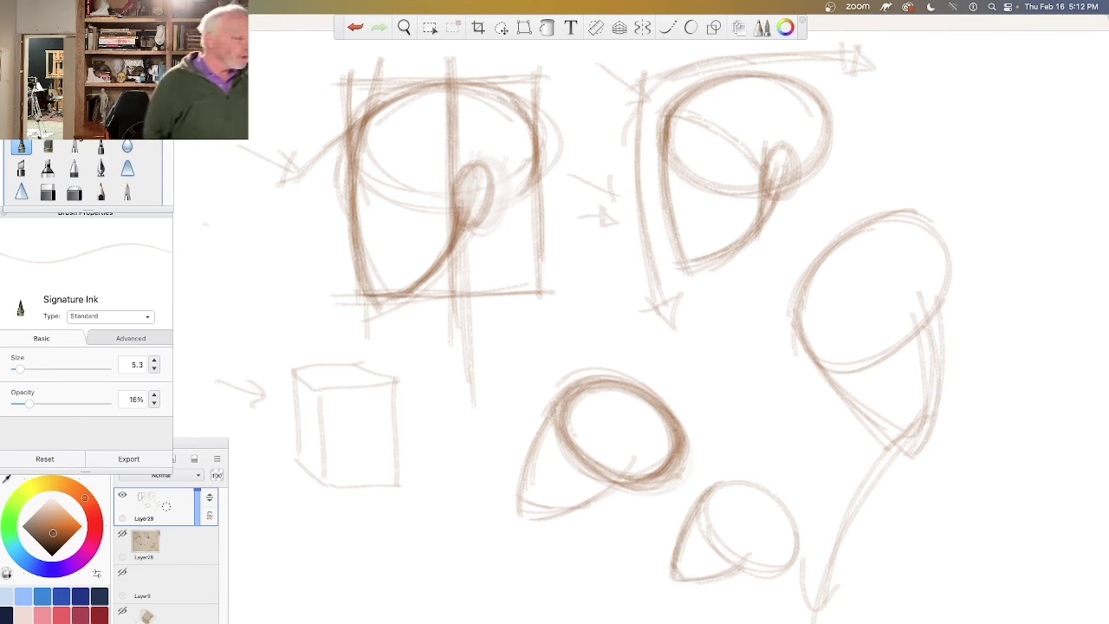
Step: Sketch a slanted cylinder with rounded ends beside the first head, reaching down to the top of the box
mouse_move(279, 222)
mouse_down()
mouse_move(217, 286)
mouse_move(311, 258)
mouse_up()
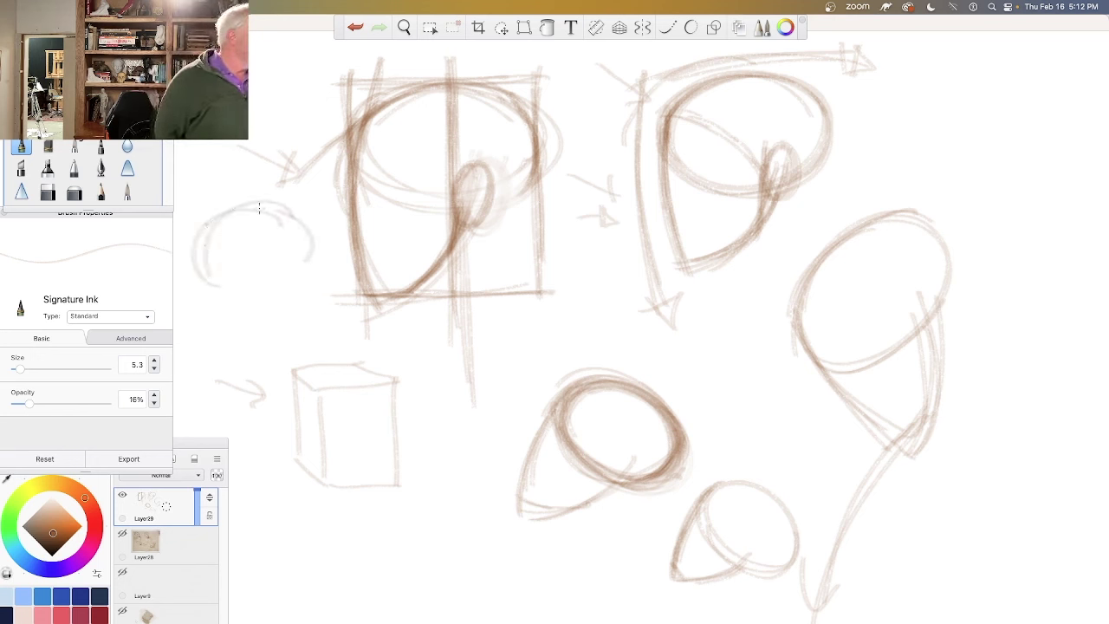
mouse_move(203, 273)
mouse_down()
mouse_move(324, 267)
mouse_move(407, 334)
mouse_up()
drag(276, 210, 416, 345)
drag(290, 231, 387, 329)
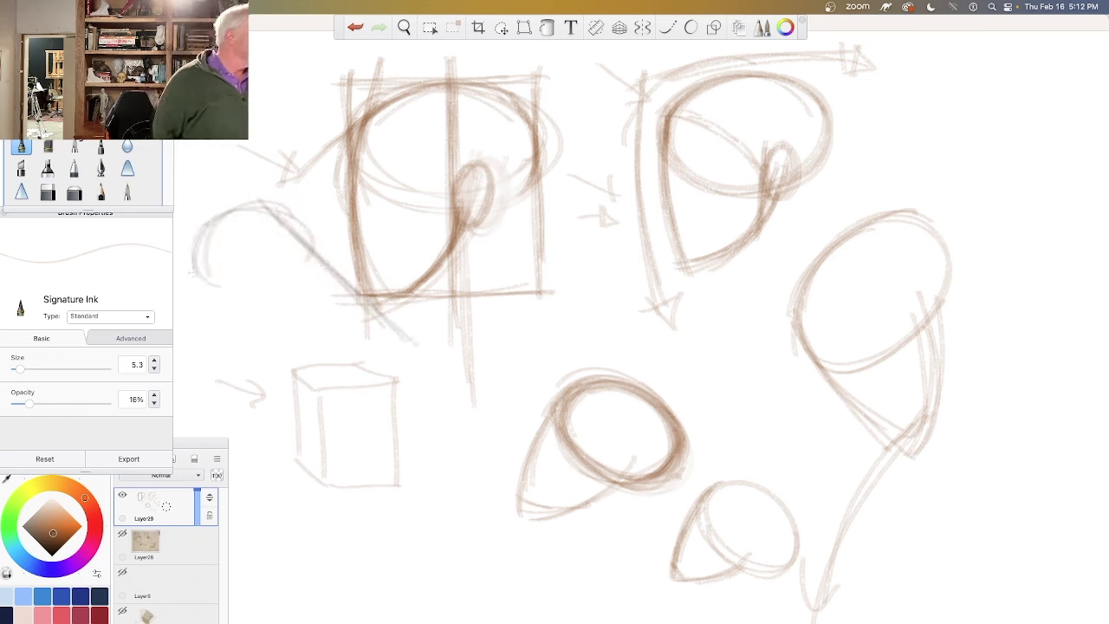
mouse_move(202, 280)
mouse_down()
mouse_move(317, 392)
mouse_move(388, 324)
mouse_move(310, 391)
mouse_up()
drag(387, 317, 312, 396)
drag(248, 200, 345, 289)
mouse_move(294, 220)
mouse_down()
mouse_move(198, 273)
mouse_move(199, 282)
mouse_up()
drag(192, 269, 269, 348)
drag(232, 308, 316, 381)
Step: Shade the cylinder's lower long side with PaintBrush 3, building up a dark band along its edge
click(74, 147)
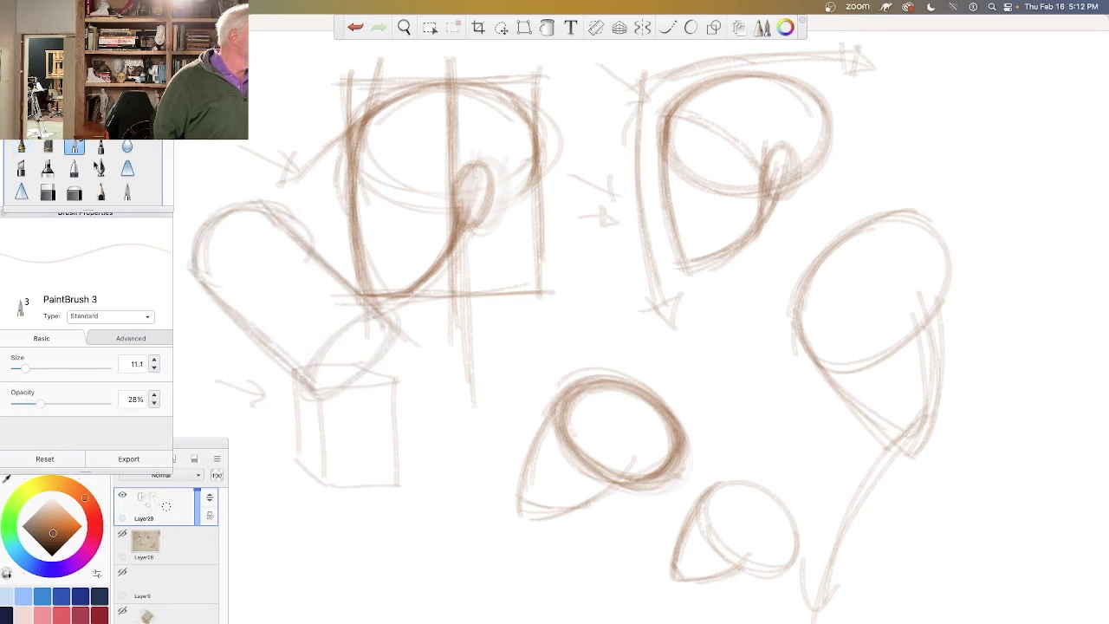
drag(201, 250, 305, 345)
drag(201, 250, 318, 359)
drag(192, 248, 324, 373)
drag(197, 267, 307, 366)
drag(199, 277, 318, 368)
drag(192, 243, 321, 348)
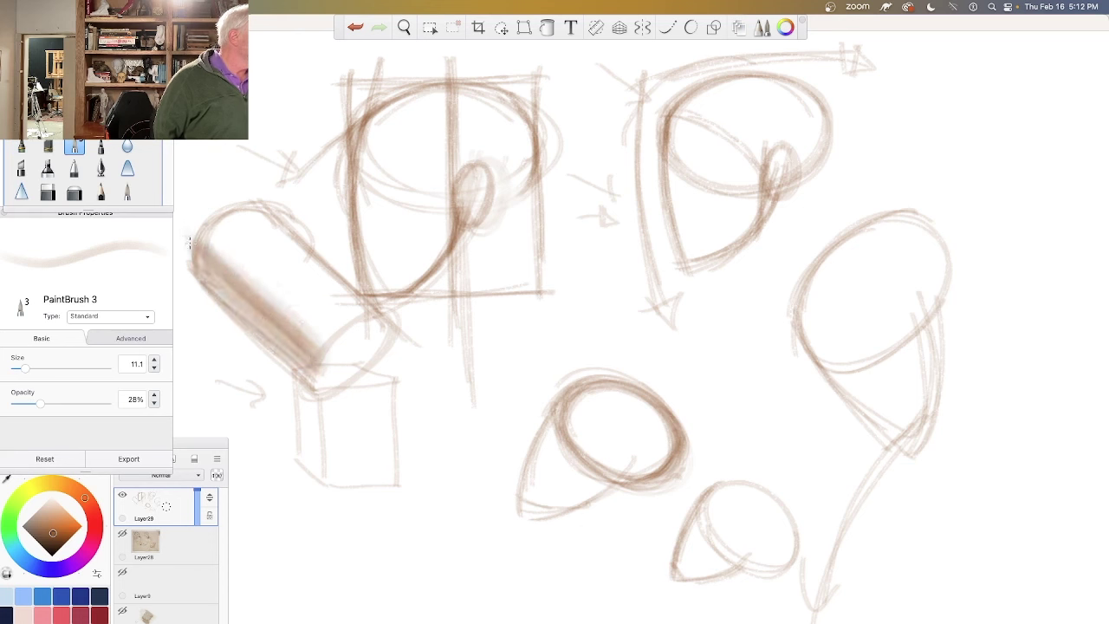
drag(199, 258, 323, 364)
drag(192, 255, 317, 364)
drag(194, 263, 301, 367)
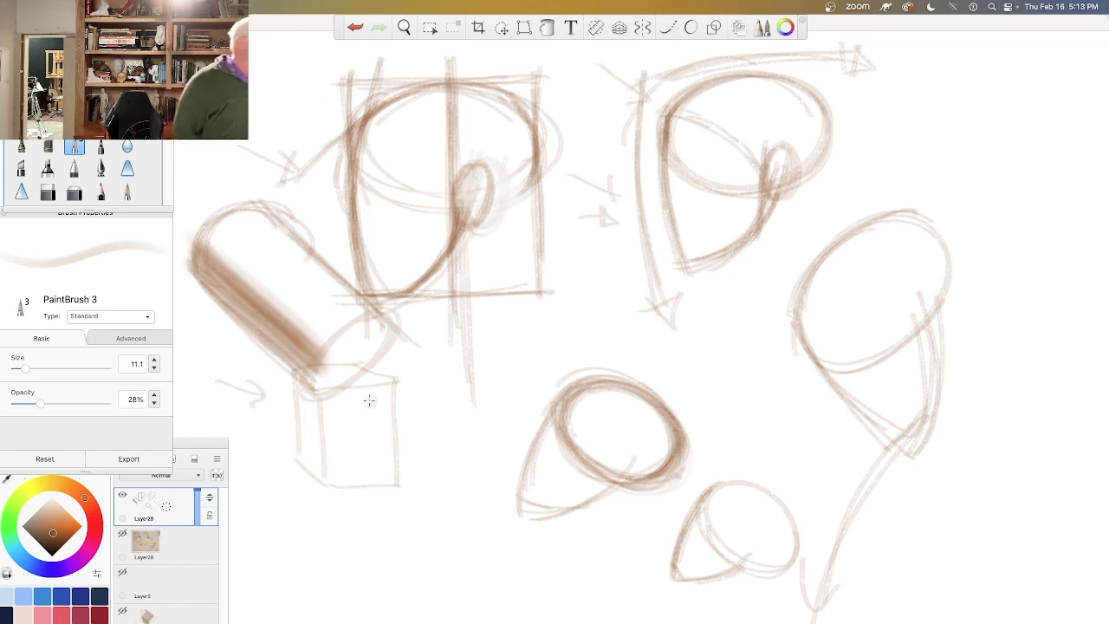
Step: Fill the cylinder's near end with tone and deepen the shadow band along its lower side
mouse_move(328, 355)
mouse_down()
mouse_move(382, 315)
mouse_move(340, 359)
mouse_move(389, 331)
mouse_move(317, 368)
mouse_move(382, 320)
mouse_move(329, 357)
mouse_move(383, 348)
mouse_move(317, 389)
mouse_move(392, 334)
mouse_up()
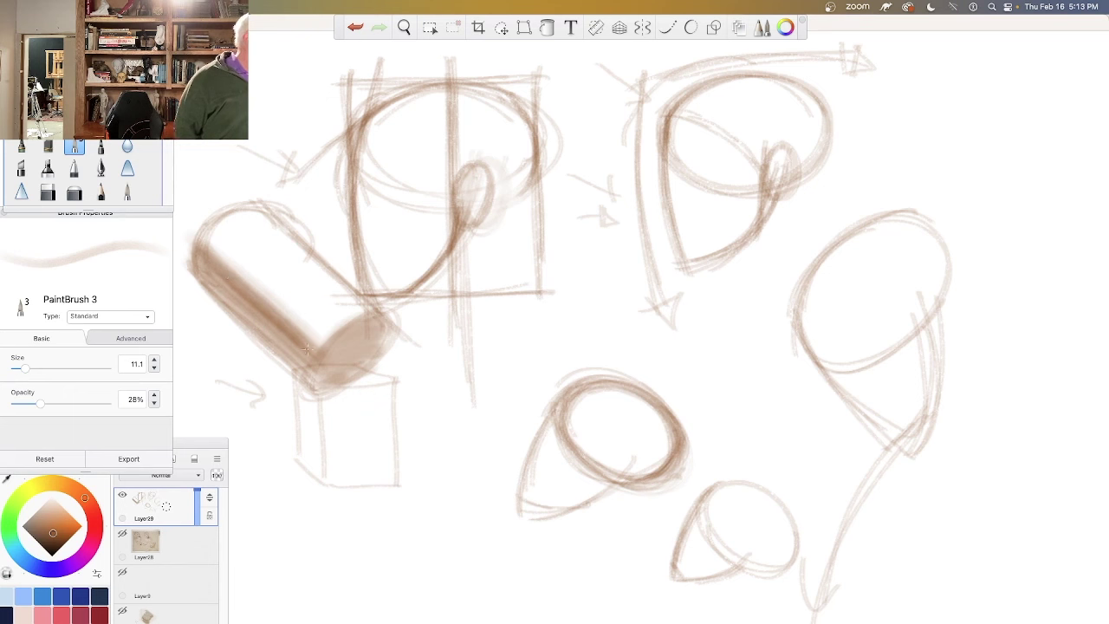
drag(208, 252, 309, 348)
mouse_move(213, 274)
mouse_down()
mouse_move(300, 343)
mouse_move(307, 374)
mouse_up()
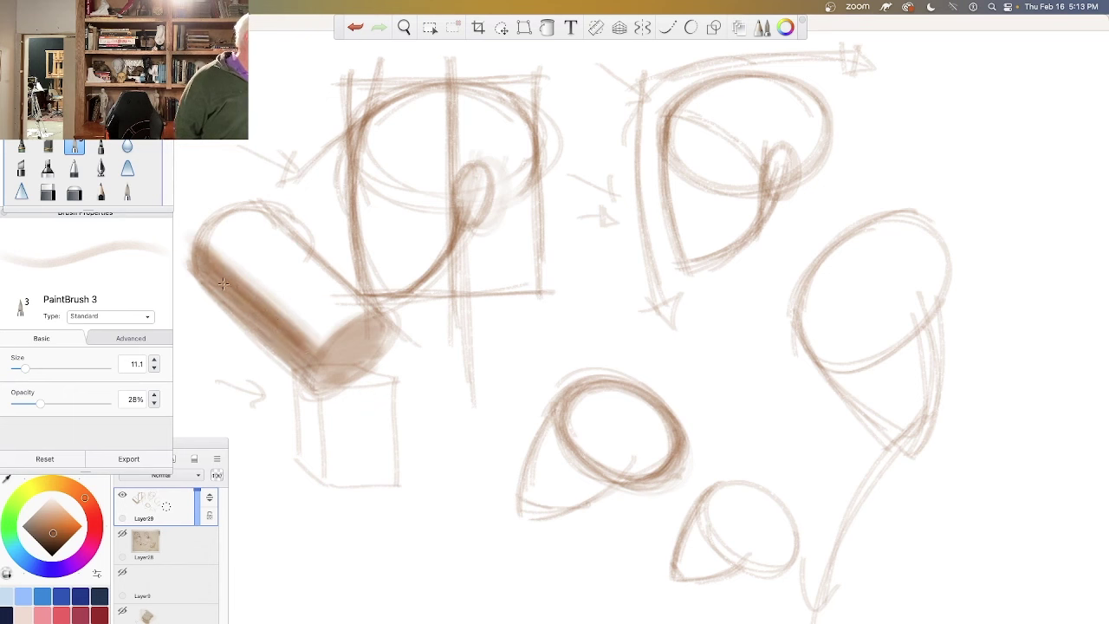
drag(239, 286, 325, 352)
mouse_move(371, 316)
mouse_down()
mouse_move(373, 334)
mouse_move(333, 381)
mouse_up()
drag(240, 282, 314, 344)
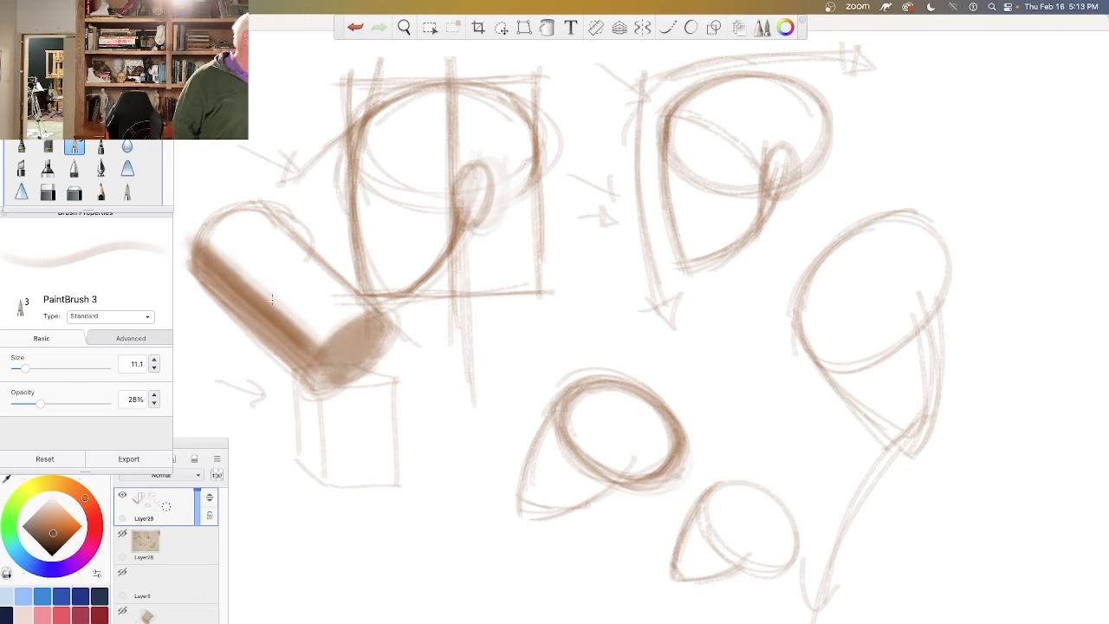
Step: Extend lighter shading strokes lengthwise across the cylinder's upper side to blend out from the dark band
drag(201, 240, 323, 349)
drag(277, 286, 324, 331)
drag(211, 251, 251, 291)
mouse_move(200, 232)
mouse_down()
mouse_move(323, 345)
mouse_move(280, 265)
mouse_move(330, 315)
mouse_up()
drag(243, 212, 303, 264)
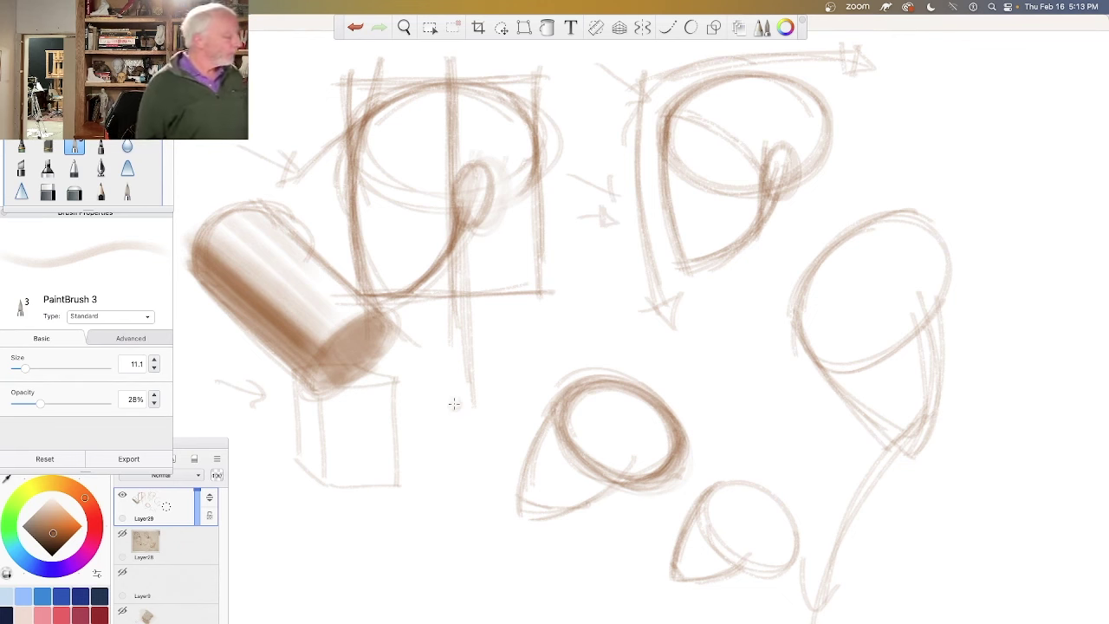
Step: Hide the current sketch layer, add a new empty layer above it, and move the layer panel lower
click(123, 495)
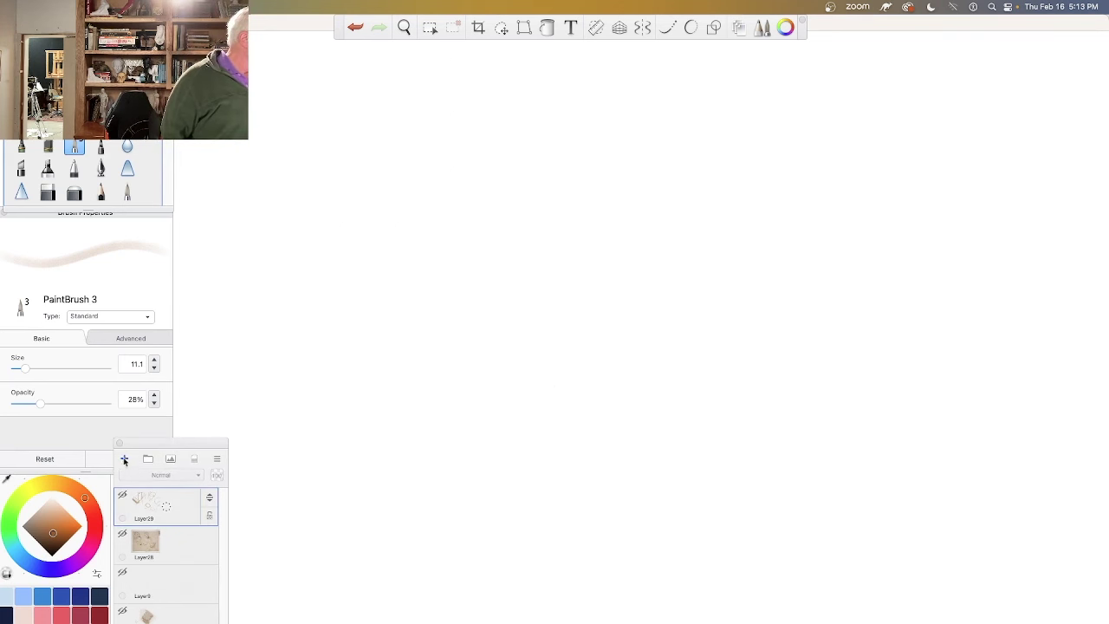
click(124, 459)
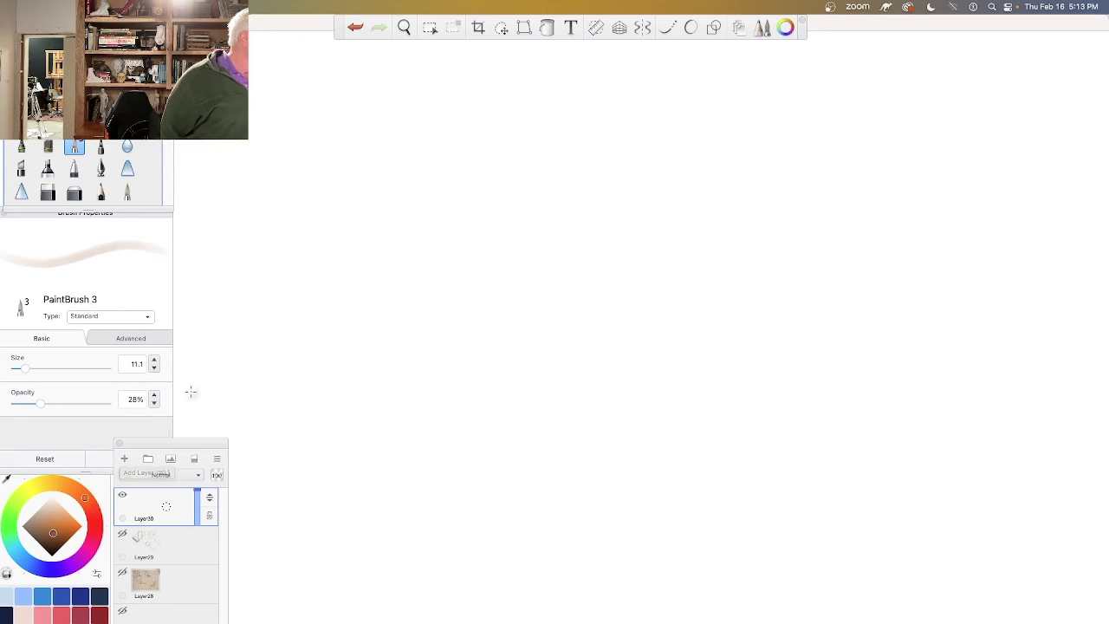
drag(161, 448, 156, 486)
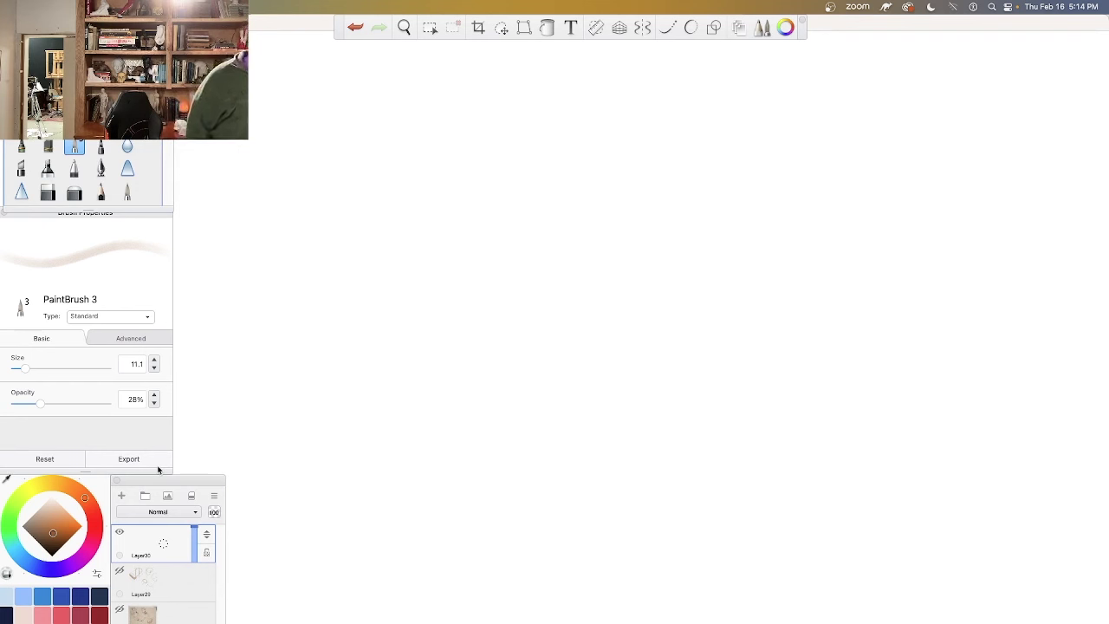
Step: With the Signature Ink brush, sketch the arched top and one curved side of a large shield-shaped face
click(22, 148)
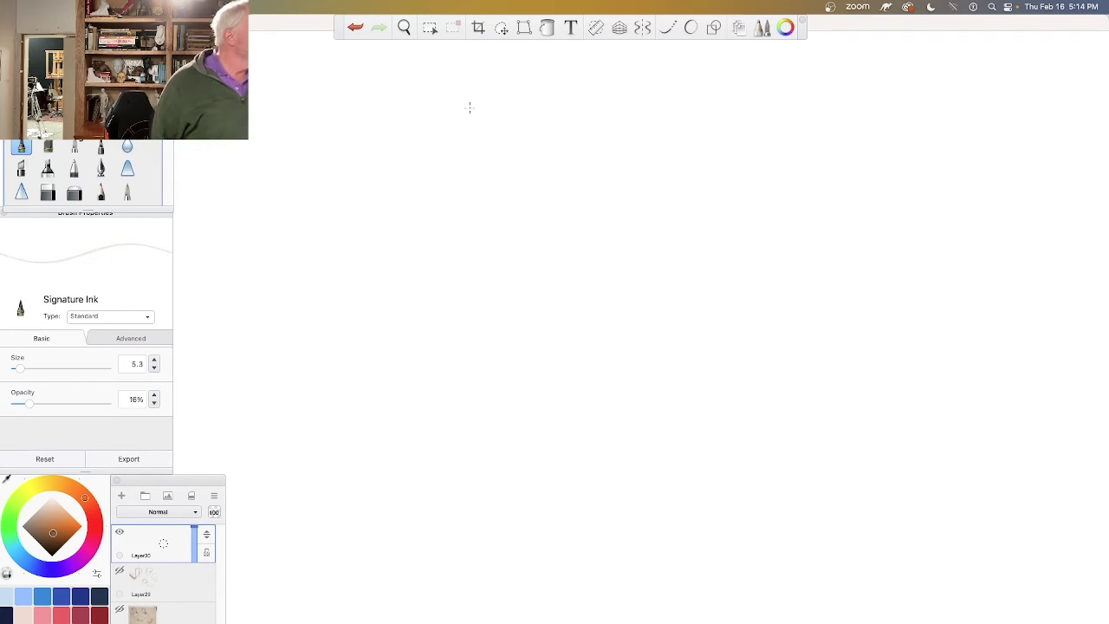
mouse_move(419, 106)
mouse_down()
mouse_move(507, 86)
mouse_move(571, 105)
mouse_up()
drag(386, 135, 482, 87)
drag(568, 103, 386, 136)
drag(413, 88, 411, 317)
drag(393, 111, 429, 330)
drag(382, 167, 420, 306)
Step: Sketch the shield shape's other side, sweeping from its upper corner down to the pointed chin
mouse_move(572, 97)
mouse_down()
mouse_move(431, 347)
mouse_move(537, 220)
mouse_move(429, 335)
mouse_up()
drag(583, 121, 432, 340)
drag(555, 182, 421, 326)
drag(392, 124, 434, 335)
drag(545, 116, 572, 91)
mouse_move(579, 89)
mouse_down()
mouse_move(525, 248)
mouse_move(468, 309)
mouse_up()
drag(570, 150, 482, 303)
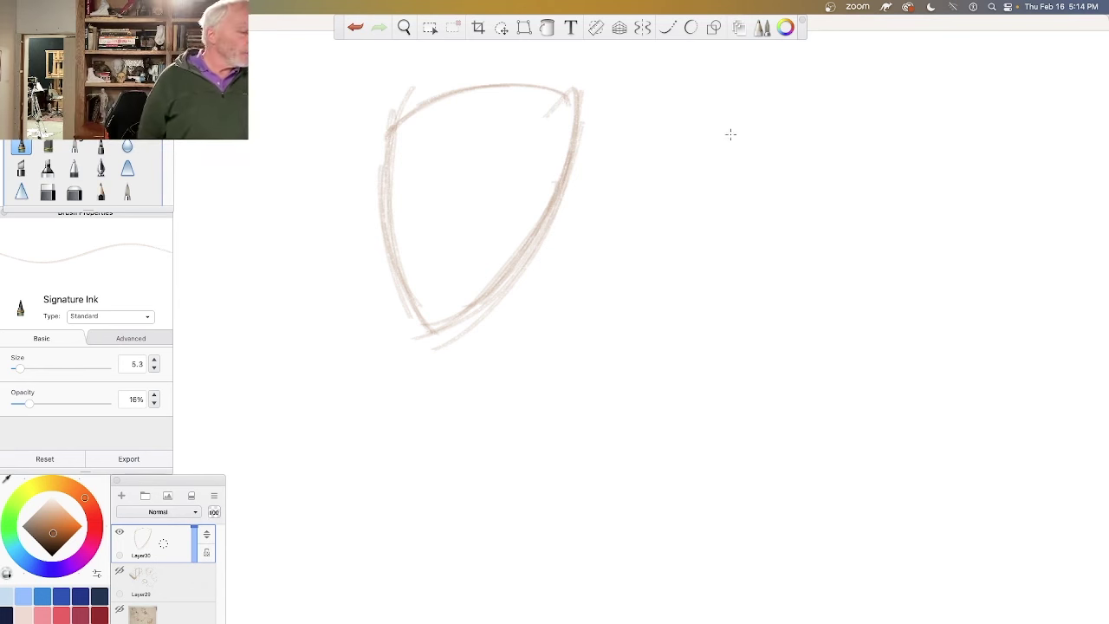
Step: Sketch a tilted oval head beside the shield shape, with a curved eye line and a darkened curved centre line
mouse_move(731, 134)
mouse_down()
mouse_move(800, 144)
mouse_move(745, 121)
mouse_move(777, 312)
mouse_move(839, 268)
mouse_up()
drag(706, 250, 841, 198)
drag(728, 232, 848, 205)
mouse_move(733, 118)
mouse_down()
mouse_move(792, 247)
mouse_move(799, 317)
mouse_up()
drag(749, 129, 810, 292)
mouse_move(733, 116)
mouse_down()
mouse_move(806, 256)
mouse_move(813, 317)
mouse_up()
mouse_move(738, 122)
mouse_down()
mouse_move(810, 264)
mouse_move(811, 305)
mouse_up()
drag(733, 117, 806, 302)
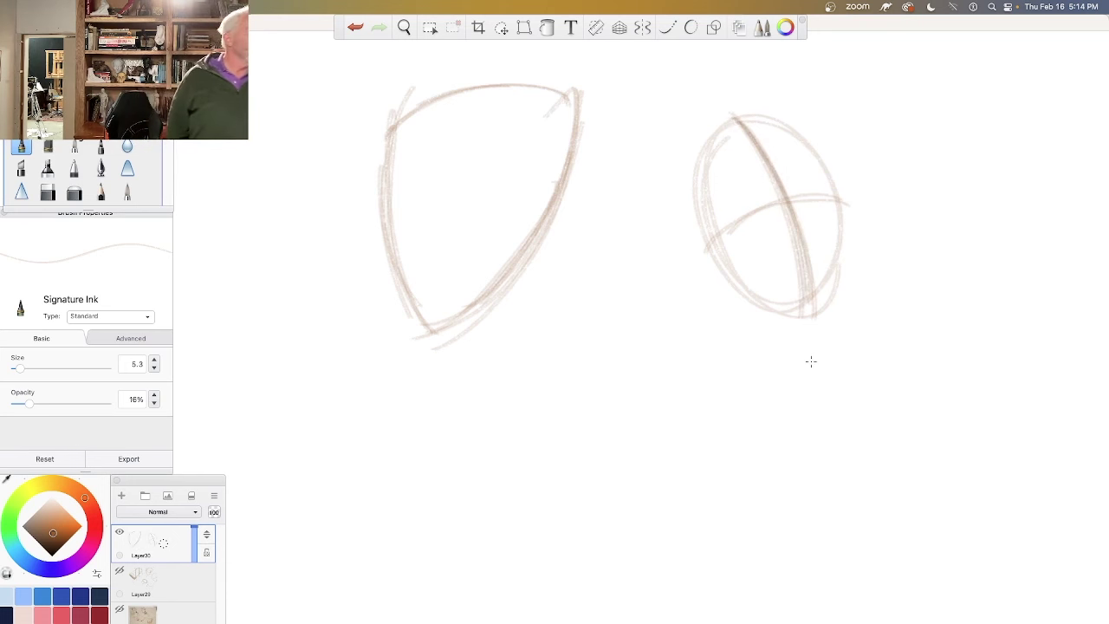
Step: Sketch a tilted cylinder beside the oval head, with parallel sides, a rounded top and an elliptical lower end
drag(941, 71, 1047, 256)
mouse_move(875, 118)
mouse_down()
mouse_move(961, 268)
mouse_move(944, 73)
mouse_move(953, 87)
mouse_up()
mouse_move(962, 271)
mouse_down()
mouse_move(1031, 227)
mouse_move(1014, 264)
mouse_move(962, 260)
mouse_move(985, 260)
mouse_up()
Step: With PaintBrush 3, shade a dark band along the cylinder's shadow side and add background tone along both outer edges
click(74, 148)
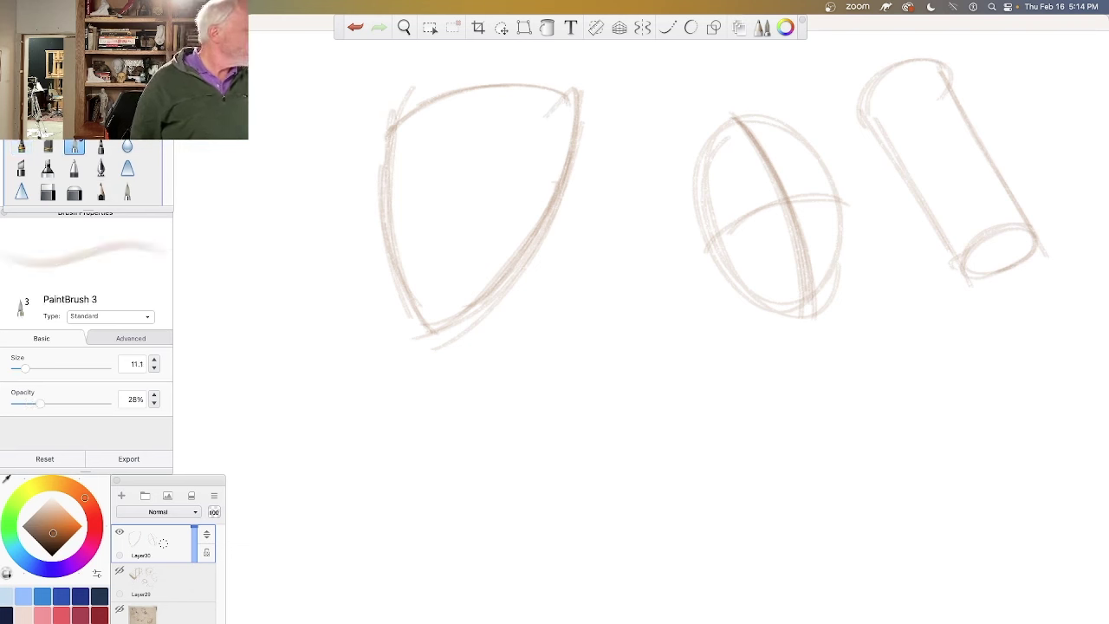
mouse_move(891, 108)
mouse_down()
mouse_move(984, 246)
mouse_move(884, 95)
mouse_move(971, 243)
mouse_move(874, 108)
mouse_move(892, 97)
mouse_move(882, 84)
mouse_move(870, 103)
mouse_move(904, 113)
mouse_up()
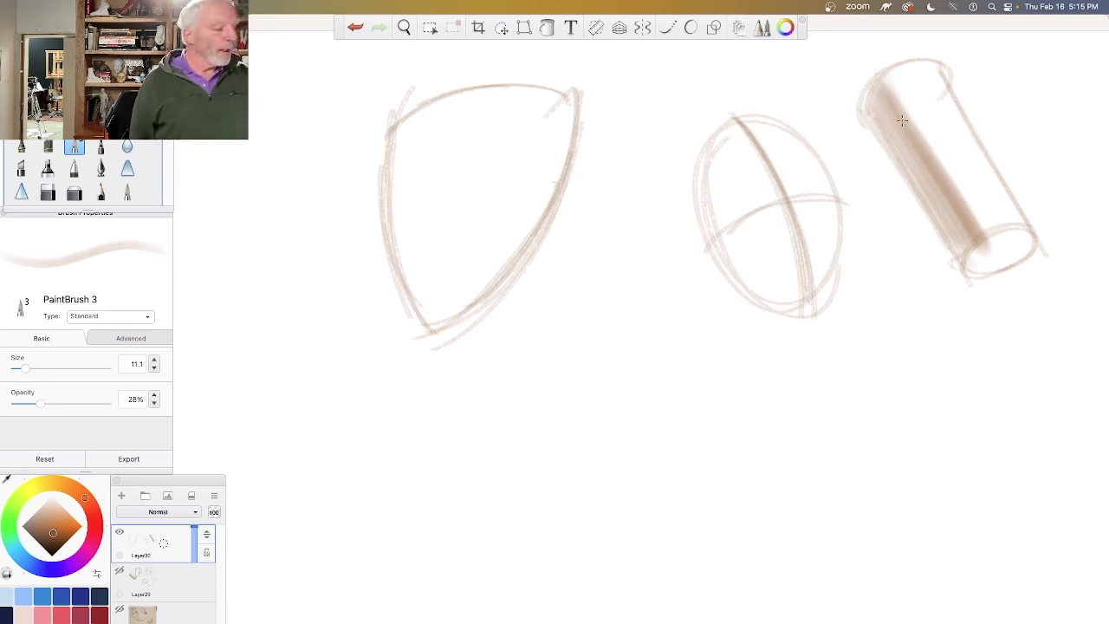
mouse_move(896, 122)
mouse_down()
mouse_move(963, 236)
mouse_move(953, 242)
mouse_up()
mouse_move(973, 151)
mouse_down()
mouse_move(1029, 201)
mouse_move(1031, 181)
mouse_move(1049, 234)
mouse_move(924, 149)
mouse_move(936, 278)
mouse_move(855, 141)
mouse_move(935, 293)
mouse_up()
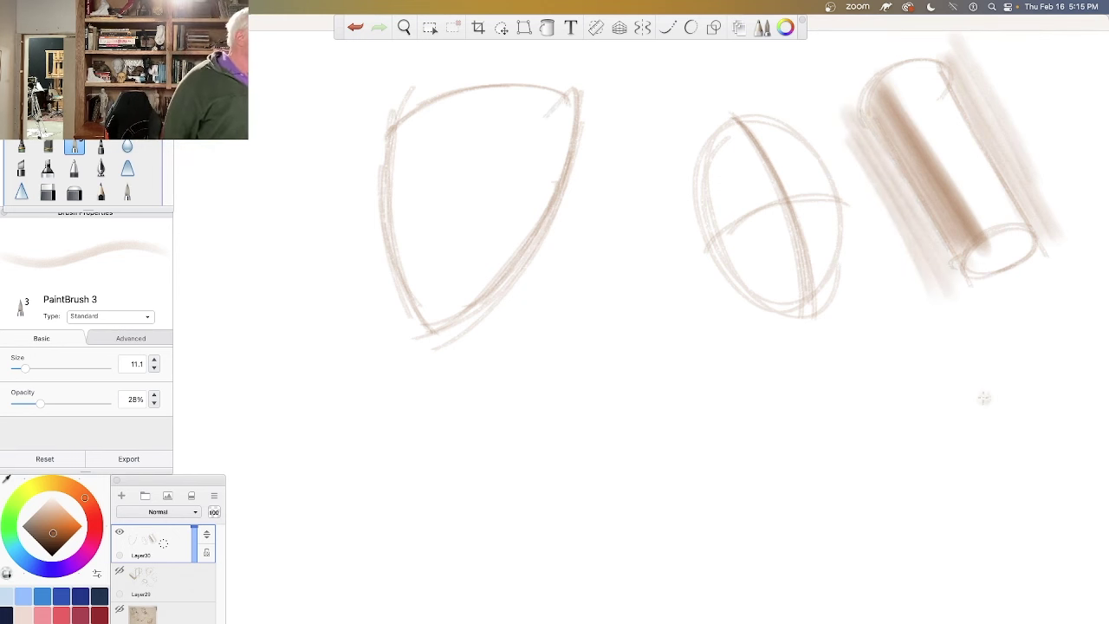
Step: With the Signature Ink brush, restate the tilted head's curved eye line and draw a matching curve around the cylinder
click(21, 145)
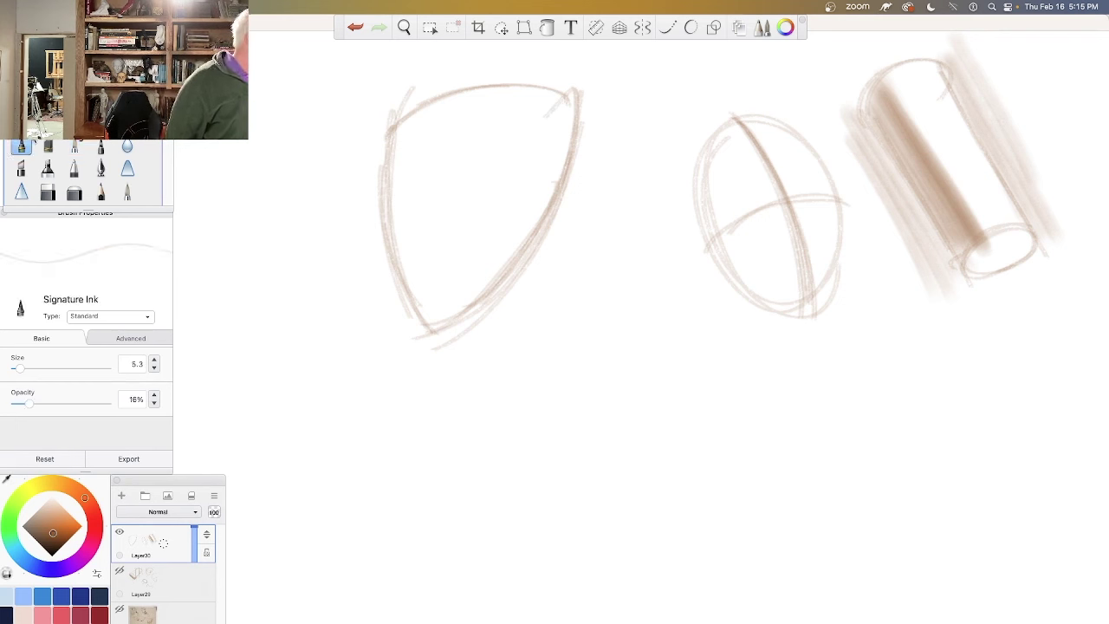
drag(221, 264, 243, 310)
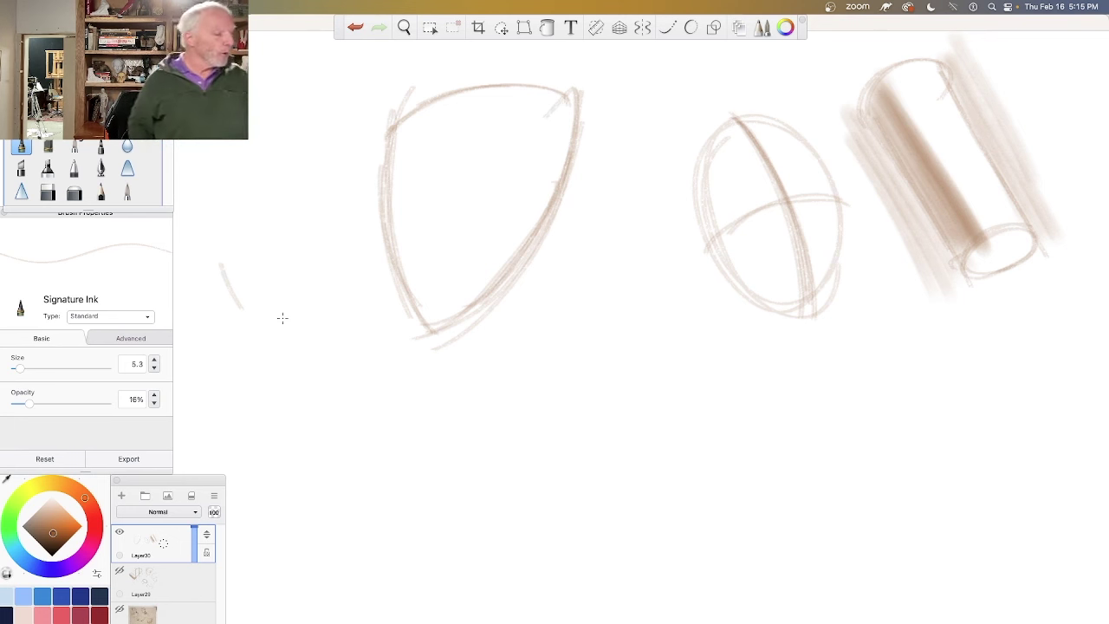
mouse_move(845, 197)
mouse_down()
mouse_move(728, 222)
mouse_move(705, 265)
mouse_up()
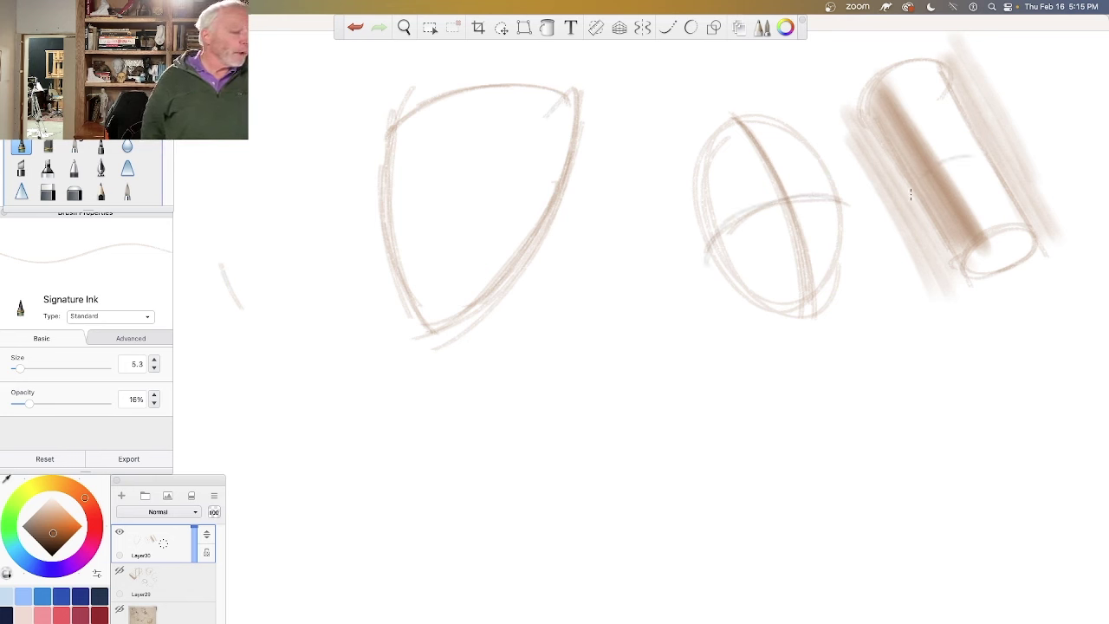
drag(988, 156, 932, 168)
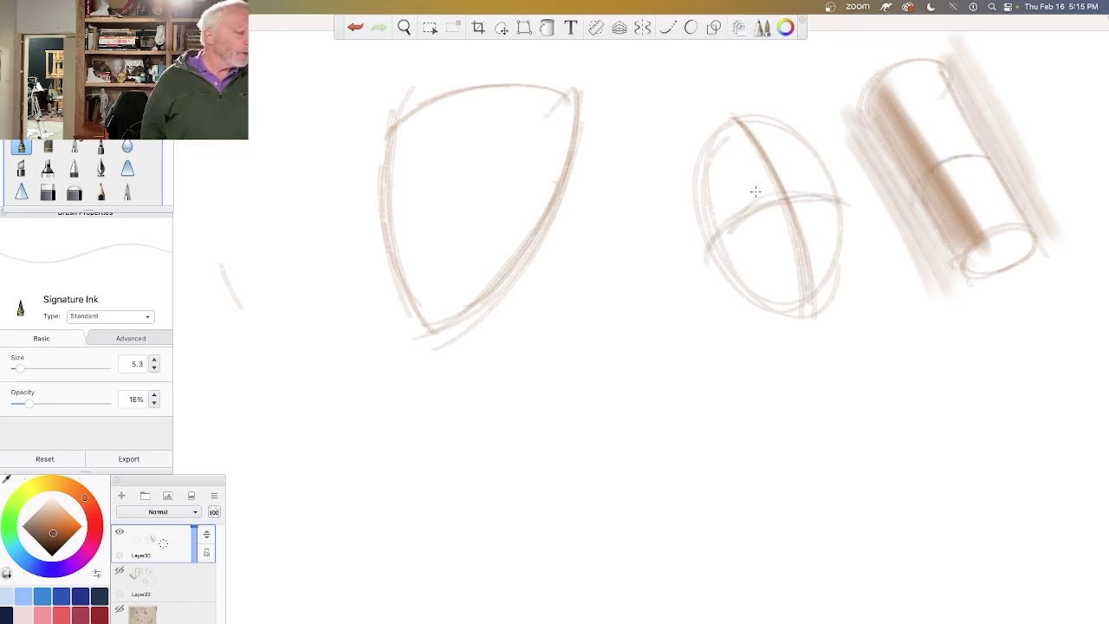
Step: Add small ovals for the eyes, nose and mouth on the tilted head, and an ear on each side
drag(742, 189, 754, 192)
mouse_move(792, 191)
mouse_down()
mouse_move(819, 192)
mouse_move(795, 239)
mouse_move(818, 265)
mouse_up()
drag(709, 212, 705, 239)
drag(837, 172, 844, 234)
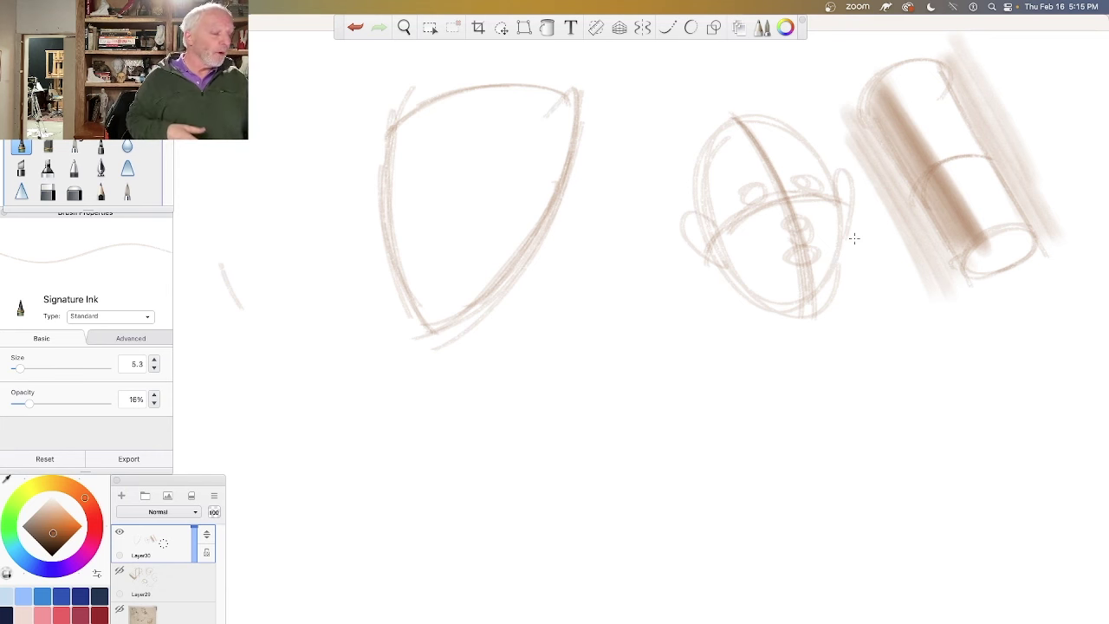
Step: Sketch a tilted rectangular box with a visible end face below the cylinder, and a small tilted oval beside it
mouse_move(974, 313)
mouse_down()
mouse_move(960, 360)
mouse_move(1052, 318)
mouse_move(1069, 439)
mouse_up()
mouse_move(1045, 310)
mouse_down()
mouse_move(1096, 403)
mouse_move(1050, 404)
mouse_up()
drag(958, 355, 1031, 455)
drag(1052, 407, 1032, 454)
drag(1094, 410, 1089, 452)
drag(1089, 449, 1040, 454)
mouse_move(917, 402)
mouse_down()
mouse_move(938, 520)
mouse_move(908, 400)
mouse_up()
Step: Mark the side planes of the tilted head and the box with short crossing strokes
drag(726, 239, 761, 258)
drag(750, 241, 742, 268)
drag(975, 350, 999, 373)
drag(1008, 358, 1000, 386)
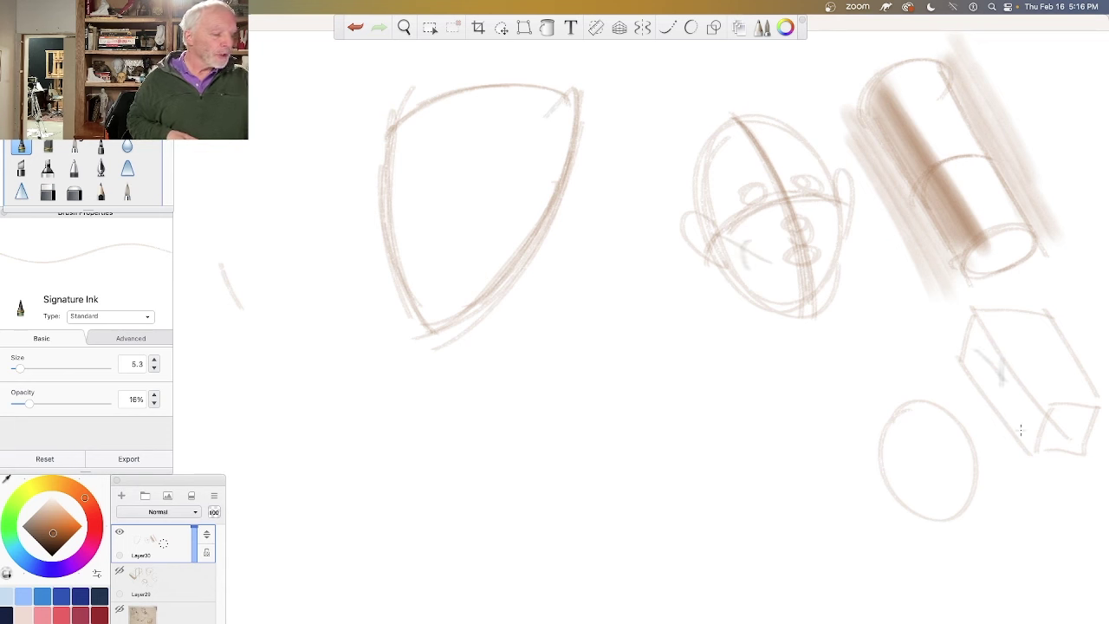
Step: With PaintBrush 3, shade the shadow side of the tilted head and the side and end faces of the box
click(75, 147)
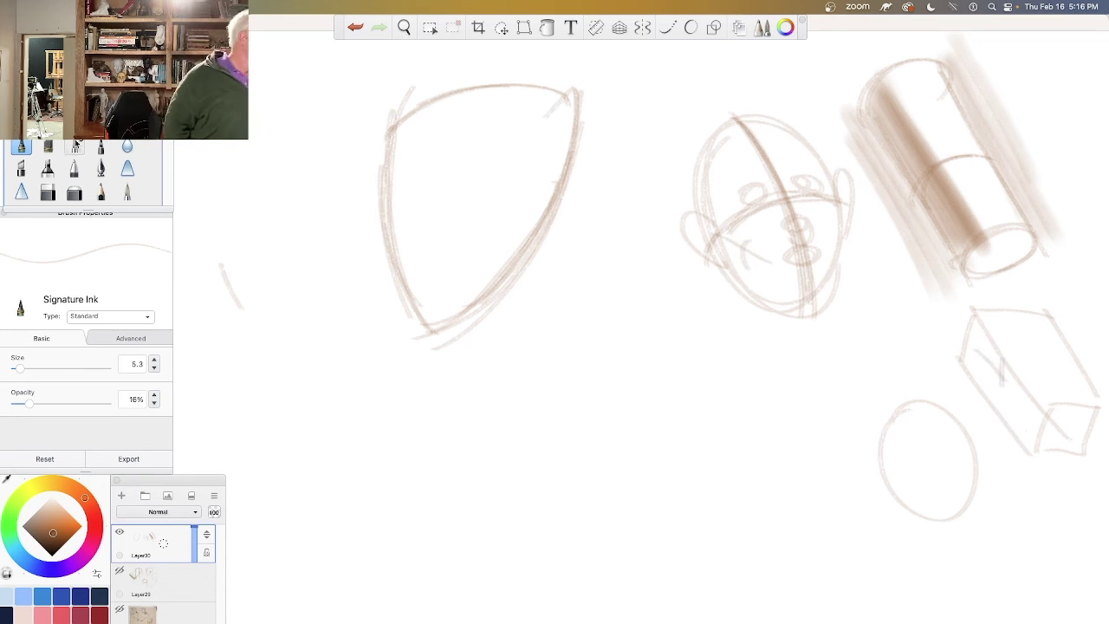
mouse_move(717, 149)
mouse_down()
mouse_move(768, 279)
mouse_move(803, 295)
mouse_move(810, 314)
mouse_move(792, 317)
mouse_up()
drag(709, 216, 785, 317)
mouse_move(975, 322)
mouse_down()
mouse_move(1044, 419)
mouse_move(1033, 442)
mouse_up()
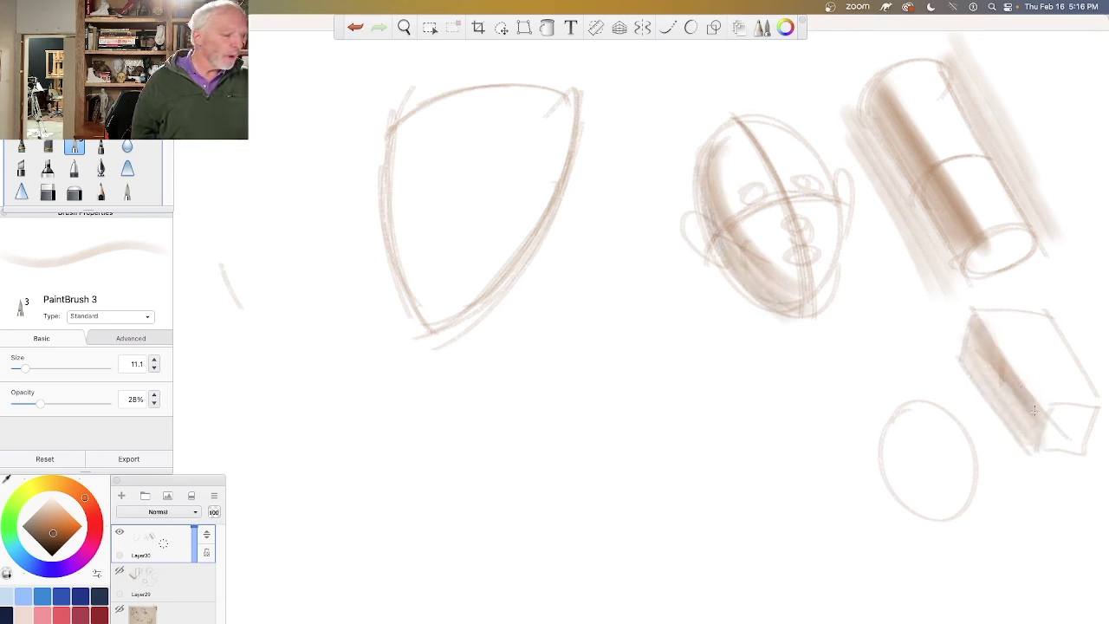
mouse_move(973, 347)
mouse_down()
mouse_move(1040, 442)
mouse_move(1085, 413)
mouse_move(1054, 425)
mouse_move(1040, 446)
mouse_move(1085, 464)
mouse_up()
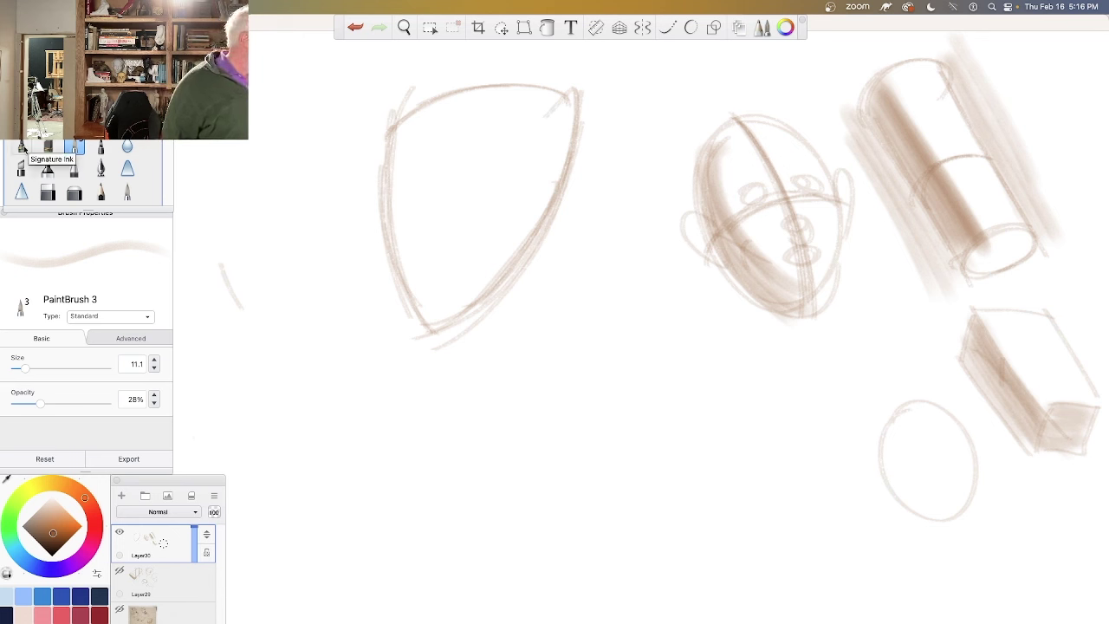
Step: With the Signature Ink brush, sketch a second shield-shaped face below, with an arched top and sides narrowing to the chin
click(21, 147)
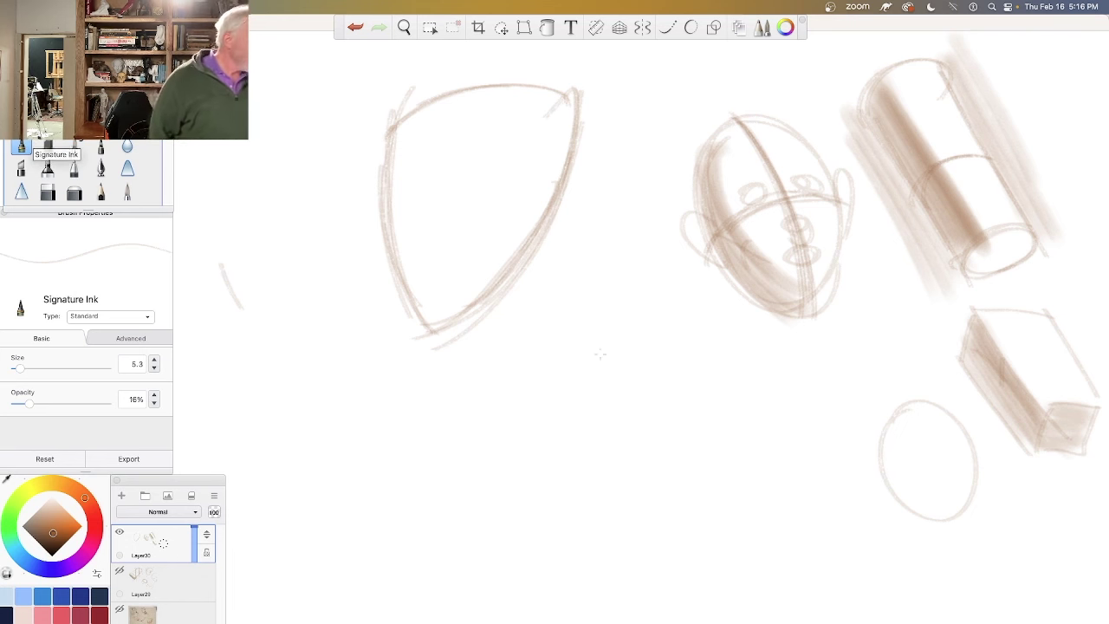
mouse_move(685, 351)
mouse_down()
mouse_move(578, 371)
mouse_move(546, 412)
mouse_move(540, 448)
mouse_move(584, 586)
mouse_up()
mouse_move(546, 381)
mouse_down()
mouse_move(570, 540)
mouse_move(603, 576)
mouse_up()
mouse_move(702, 388)
mouse_down()
mouse_move(610, 604)
mouse_move(652, 559)
mouse_move(575, 573)
mouse_up()
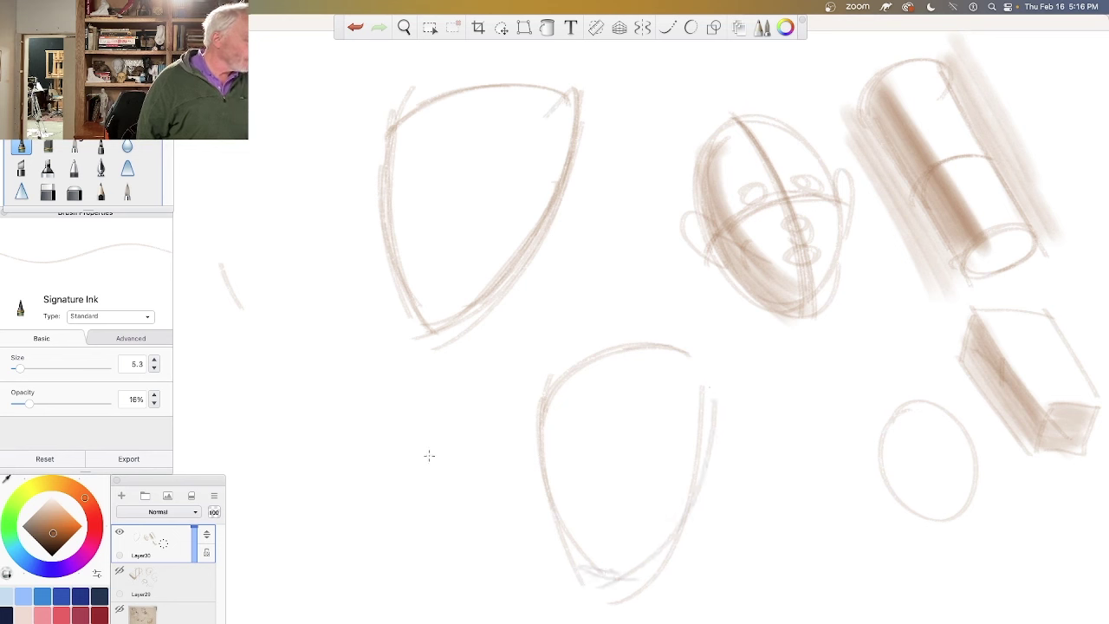
Step: Sketch an upright frontal oval head beside the second shield shape, with a vertical centre line
mouse_move(424, 579)
mouse_down()
mouse_move(433, 575)
mouse_move(364, 520)
mouse_move(373, 408)
mouse_move(363, 371)
mouse_up()
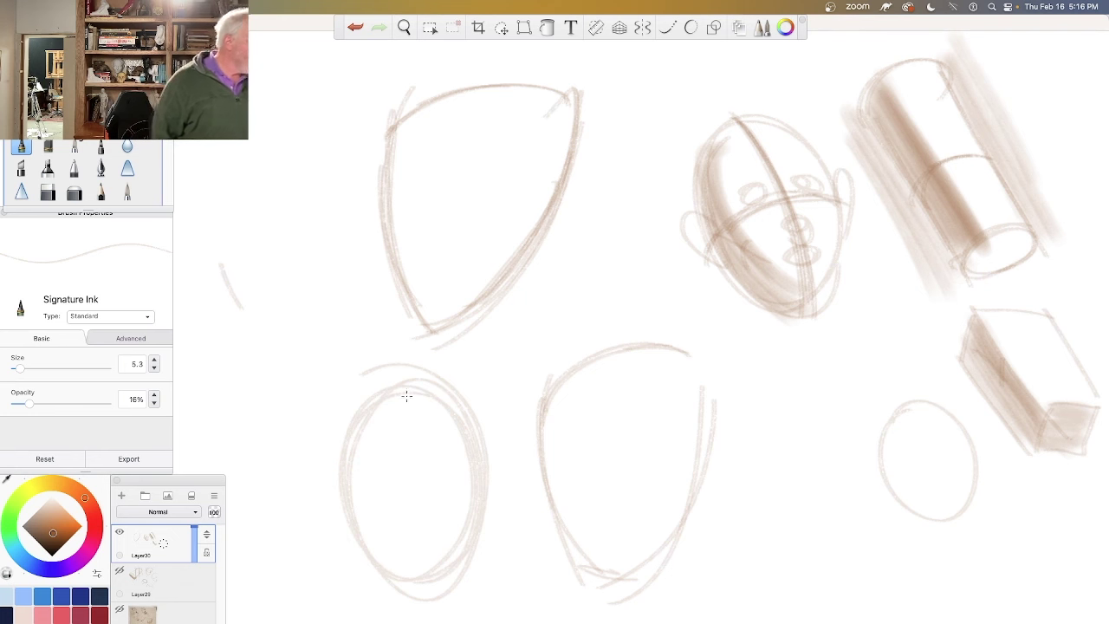
mouse_move(409, 361)
mouse_down()
mouse_move(416, 606)
mouse_move(425, 580)
mouse_up()
drag(413, 529, 422, 558)
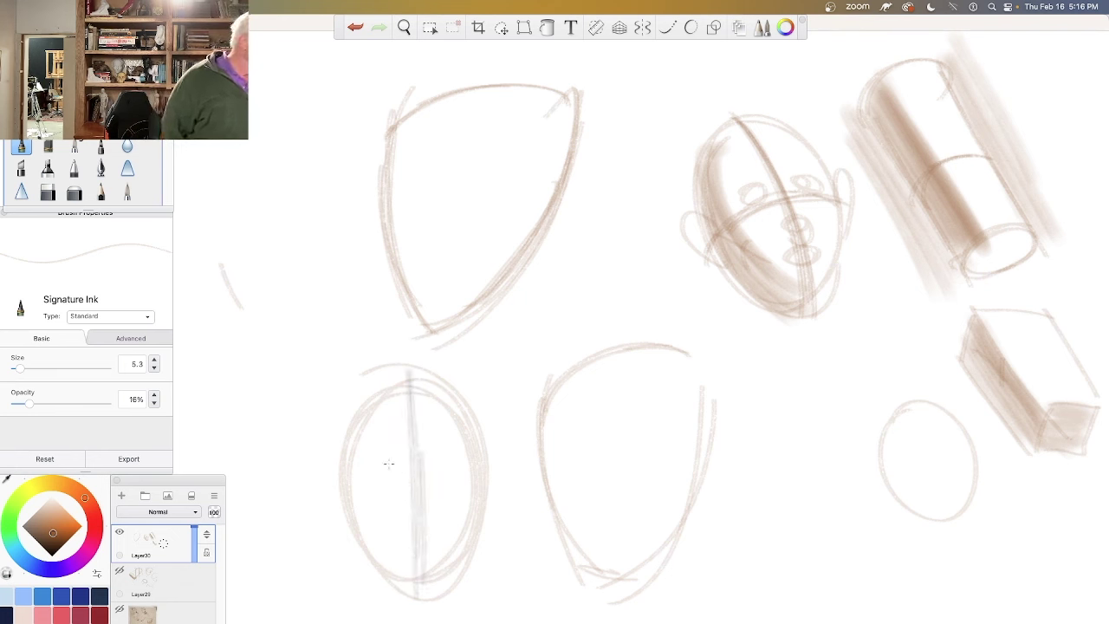
Step: Draw a horizontal brow line across the upright oval head and a vertical temple edge above one end of it
mouse_move(362, 471)
mouse_down()
mouse_move(479, 469)
mouse_move(449, 470)
mouse_up()
mouse_move(457, 429)
mouse_down()
mouse_move(460, 463)
mouse_move(446, 465)
mouse_move(460, 467)
mouse_up()
mouse_move(376, 465)
mouse_down()
mouse_move(400, 465)
mouse_move(365, 471)
mouse_up()
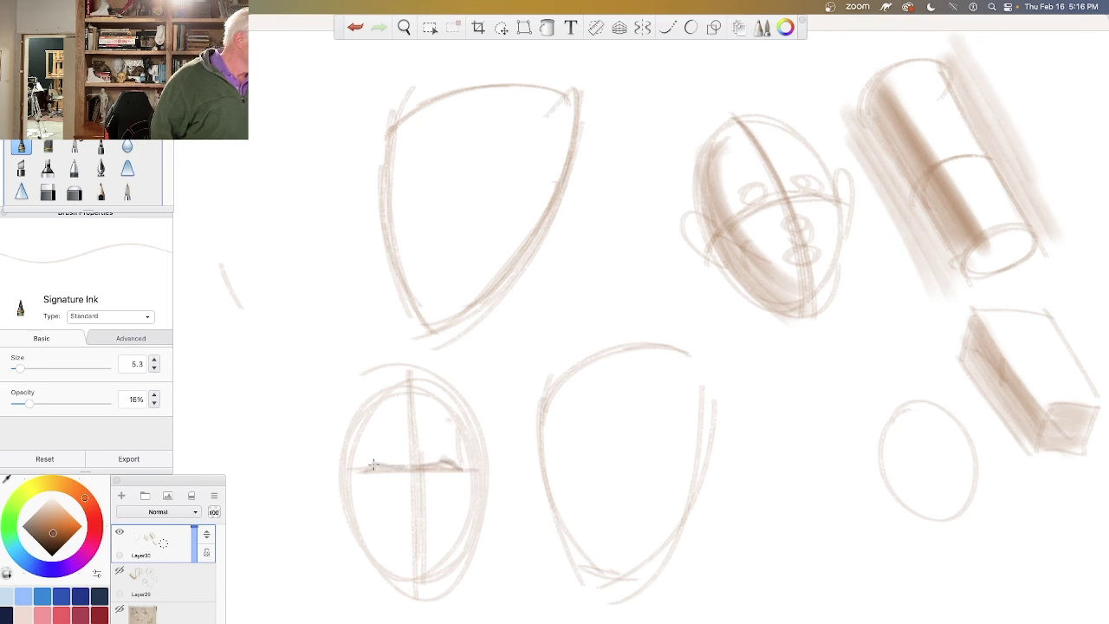
drag(445, 404, 451, 458)
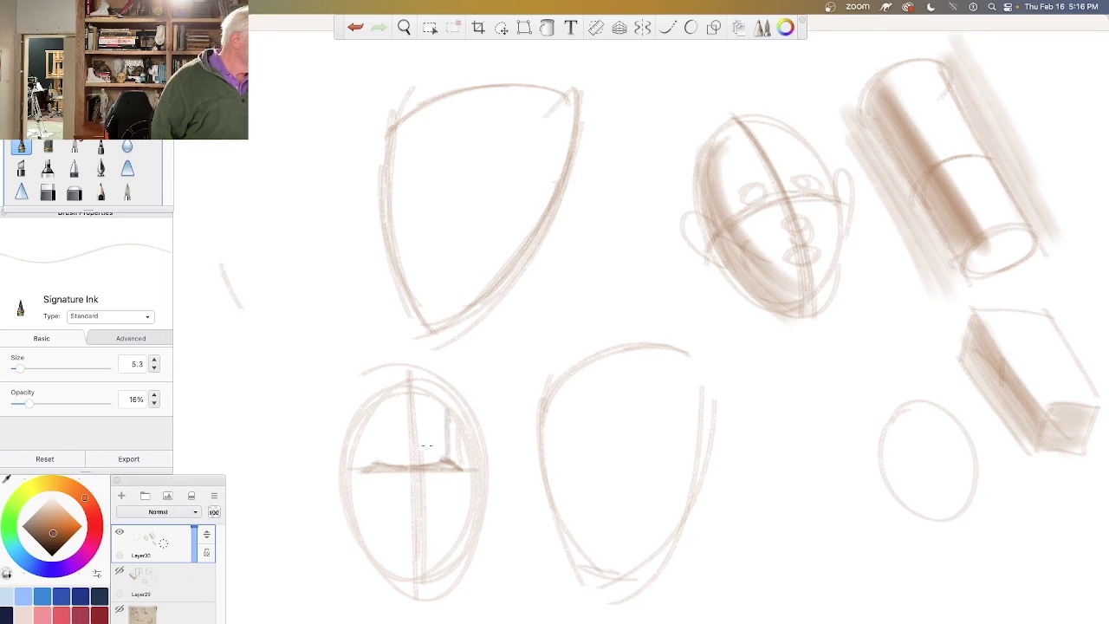
Step: With PaintBrush 3, shade both temples of the upright oval head and the plane beneath its brow line
click(75, 147)
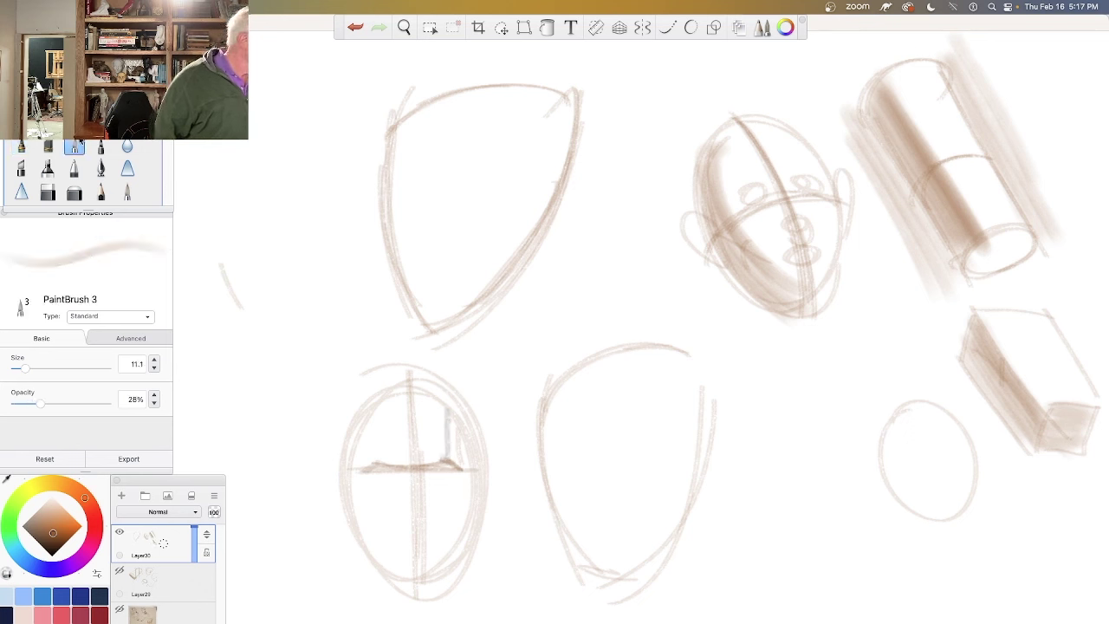
mouse_move(452, 416)
mouse_down()
mouse_move(451, 456)
mouse_move(454, 414)
mouse_move(463, 468)
mouse_move(461, 434)
mouse_up()
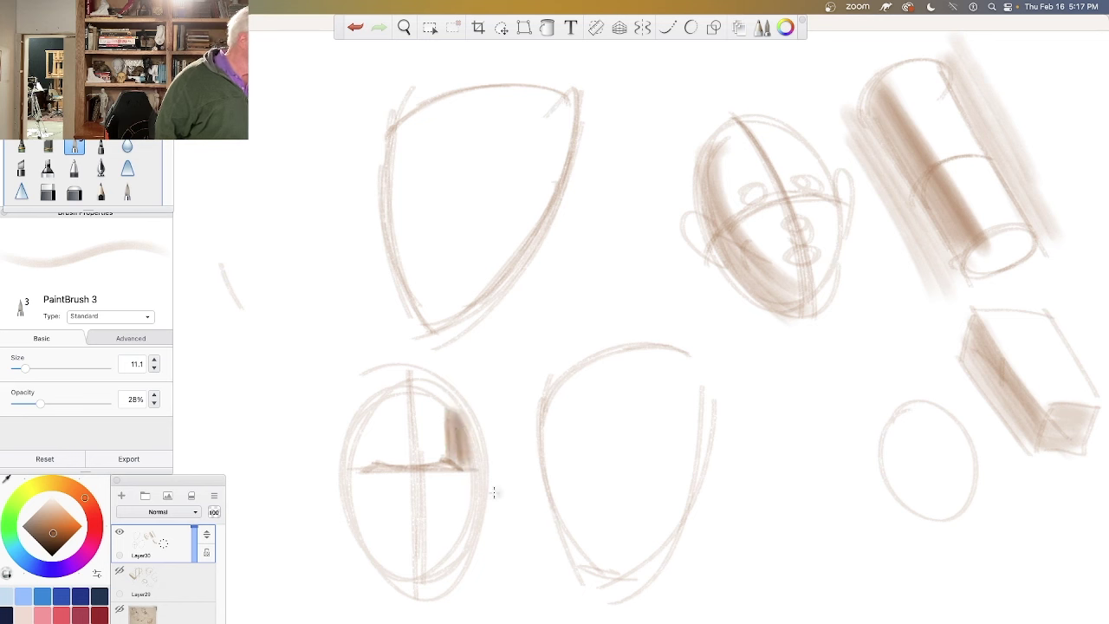
mouse_move(433, 475)
mouse_down()
mouse_move(456, 463)
mouse_move(359, 474)
mouse_up()
drag(460, 468, 347, 473)
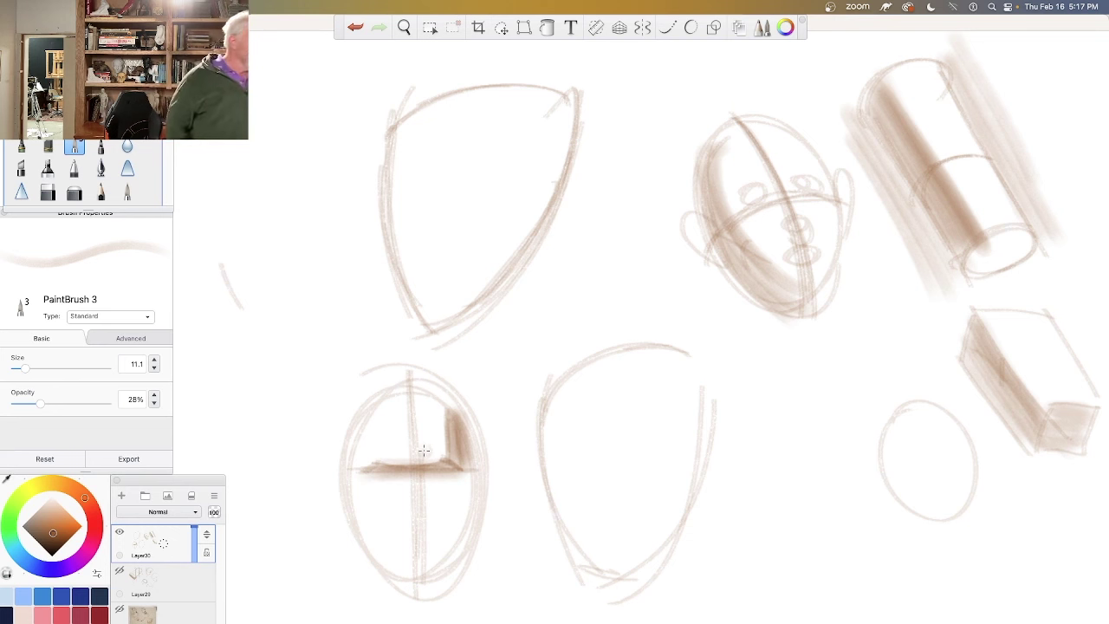
drag(372, 428, 361, 474)
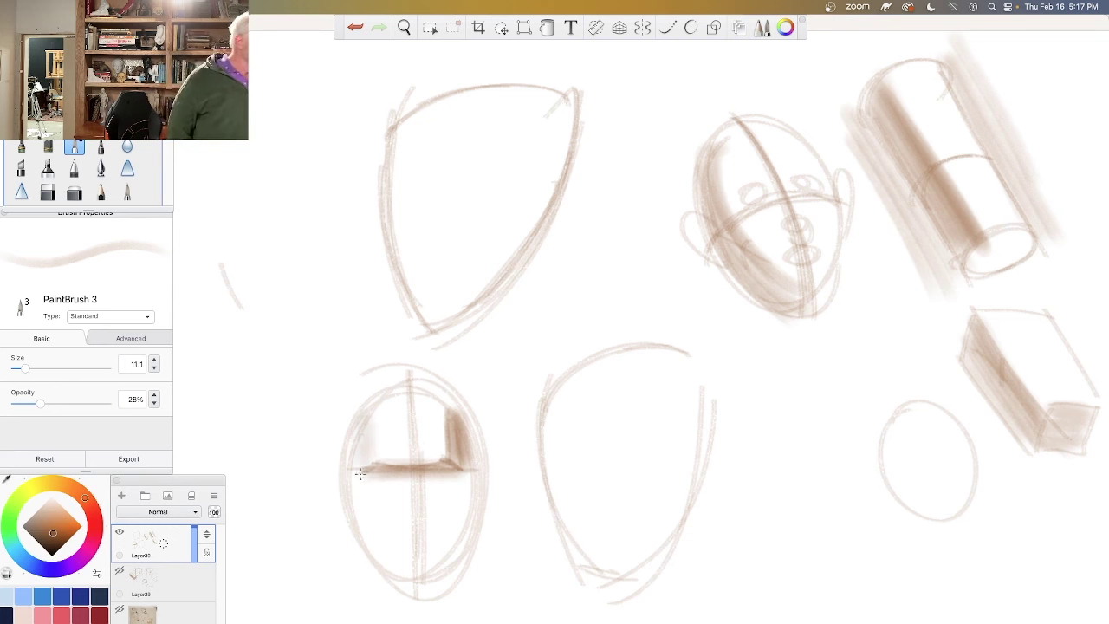
Step: Choose a darker brown and use Signature Ink to reinforce the upright head's brow line and start the cheek edge
click(46, 535)
click(22, 148)
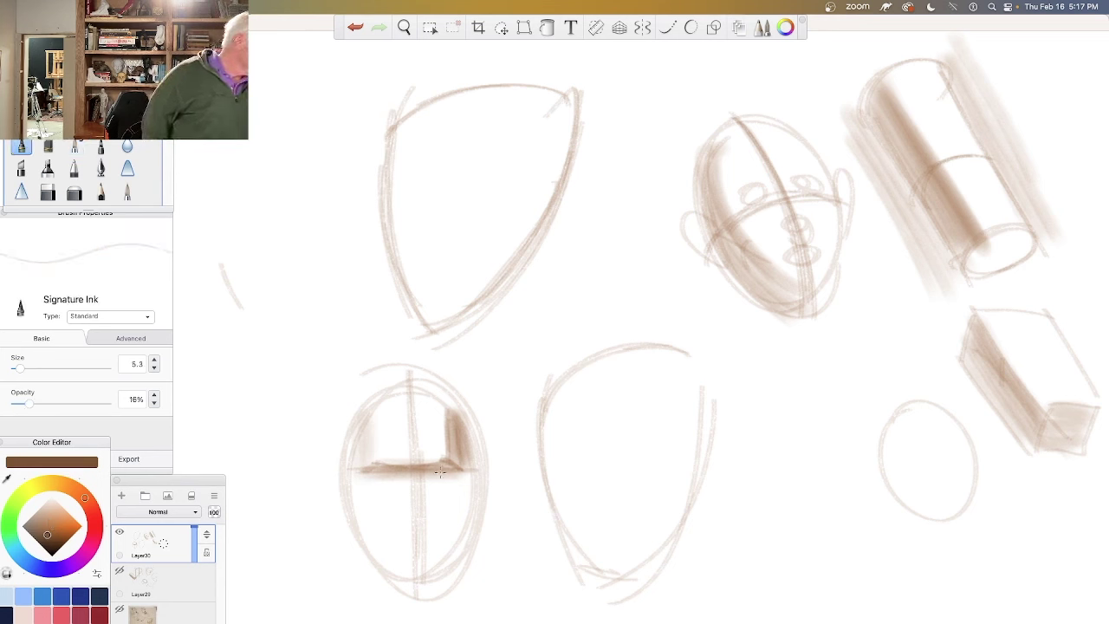
mouse_move(465, 473)
mouse_down()
mouse_move(359, 476)
mouse_move(440, 476)
mouse_move(373, 476)
mouse_up()
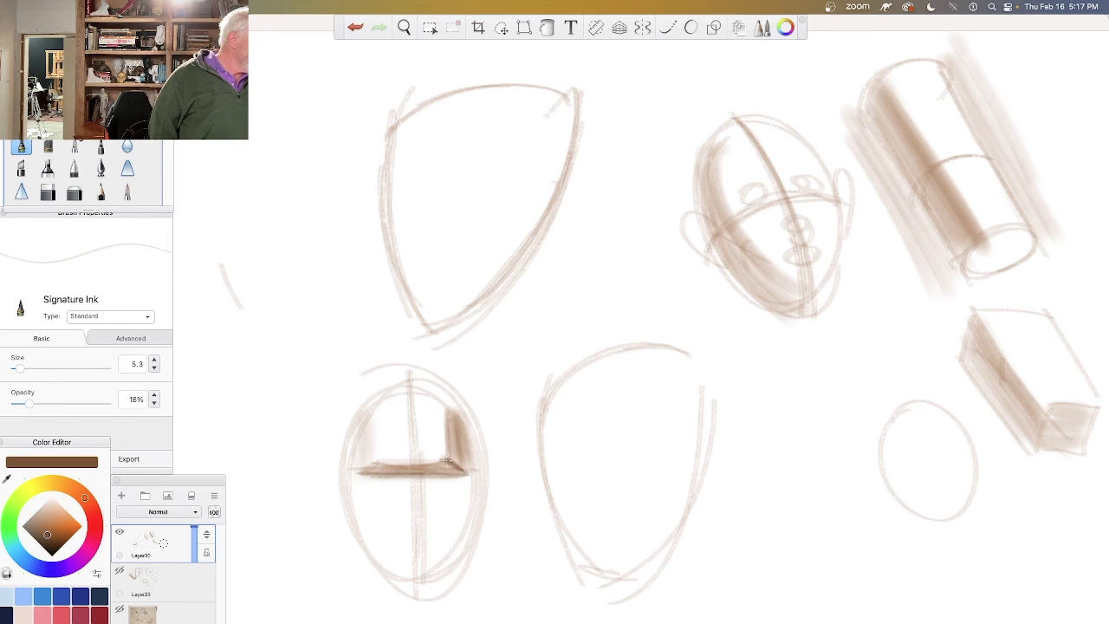
drag(467, 474, 464, 486)
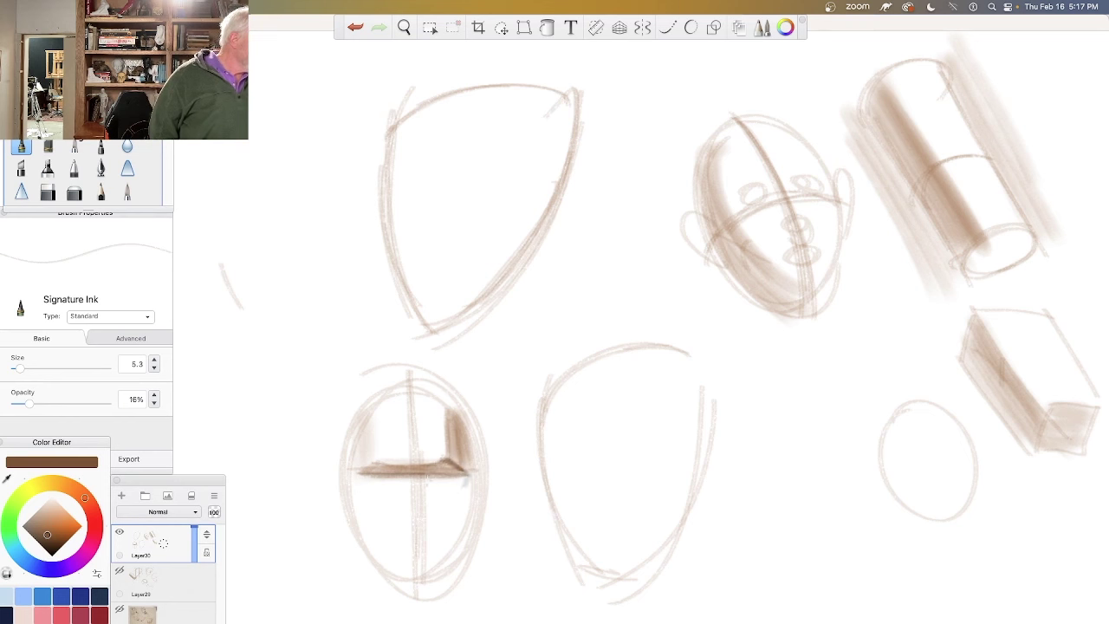
Step: With PaintBrush 3, try shading one cheek of the upright oval head from the brow line down to the jaw
click(75, 147)
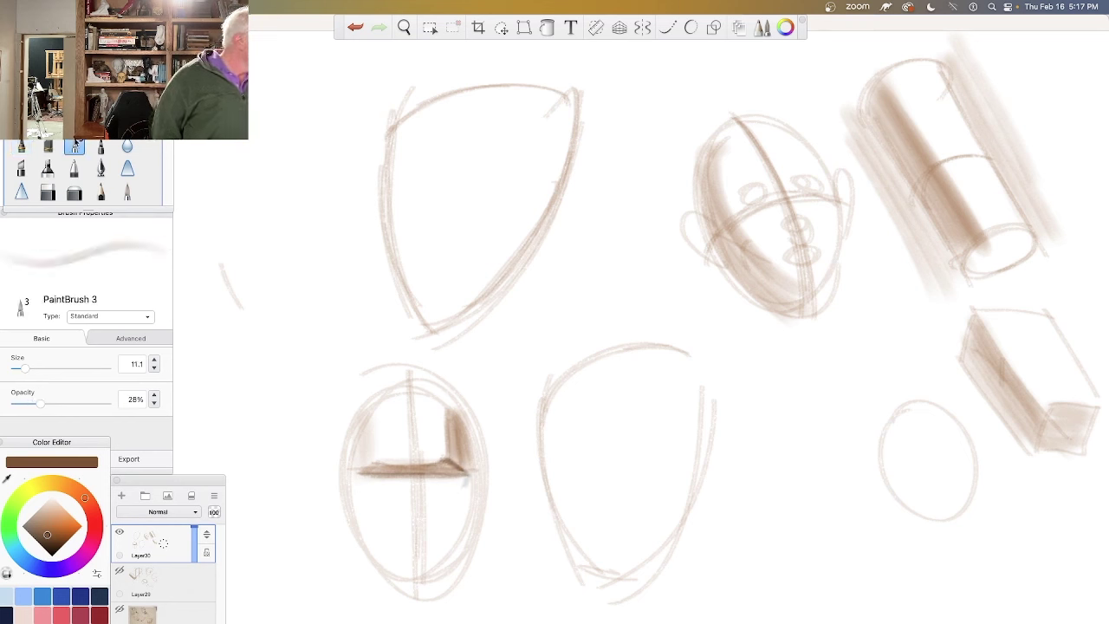
mouse_move(470, 486)
mouse_down()
mouse_move(457, 513)
mouse_move(472, 475)
mouse_move(454, 539)
mouse_move(466, 442)
mouse_move(452, 542)
mouse_move(459, 485)
mouse_move(432, 572)
mouse_up()
drag(451, 518, 454, 550)
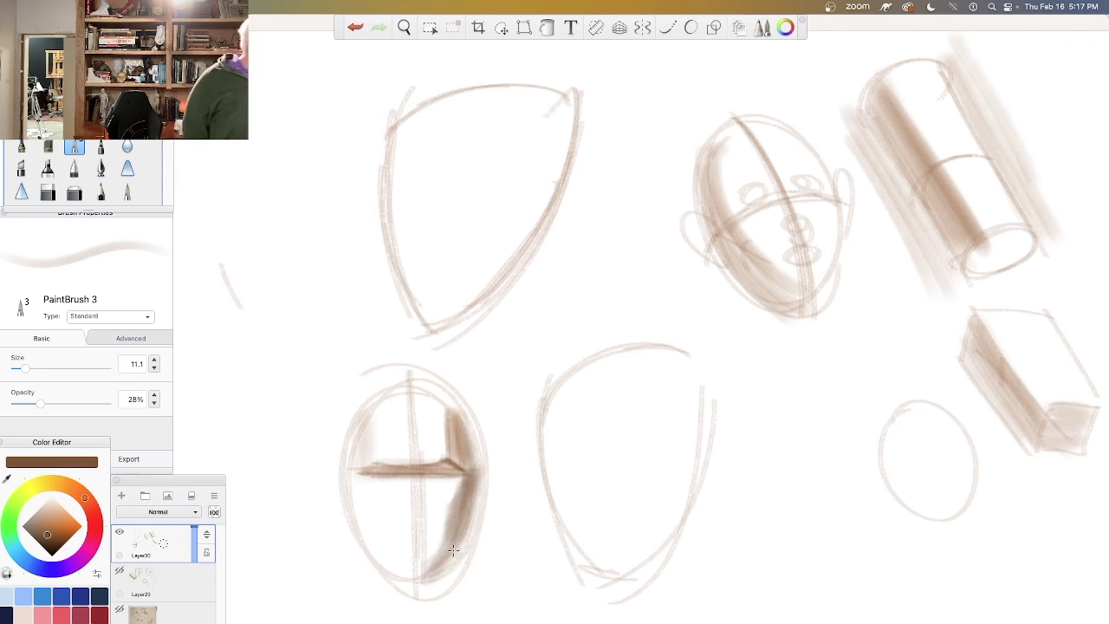
Step: Undo the dark shading strokes on the upright head's cheek
click(353, 29)
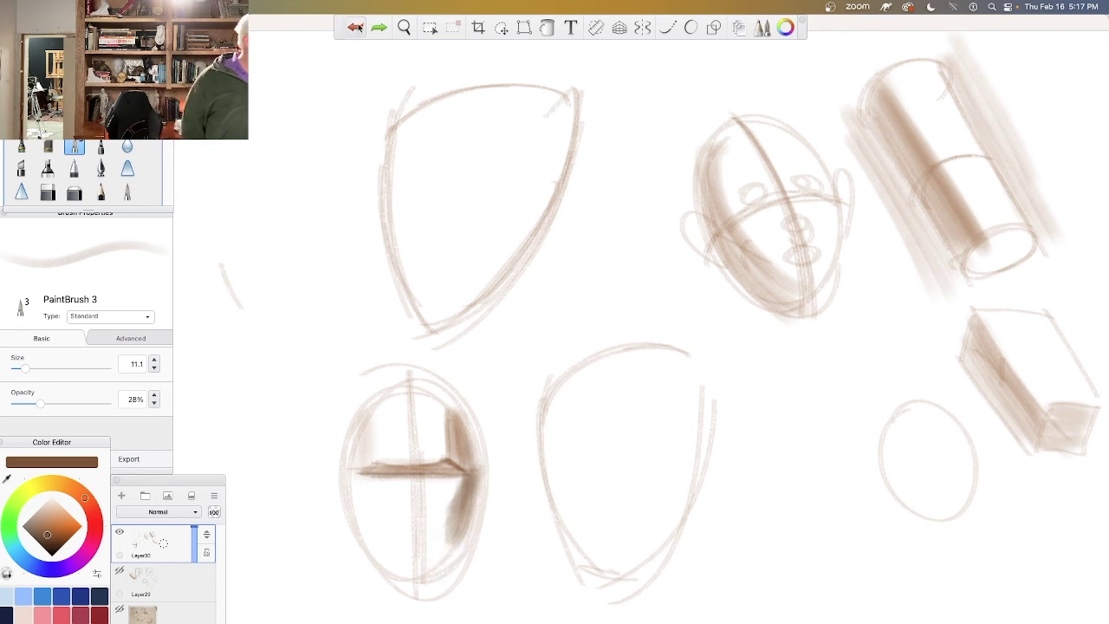
click(357, 29)
click(361, 29)
click(360, 29)
click(360, 30)
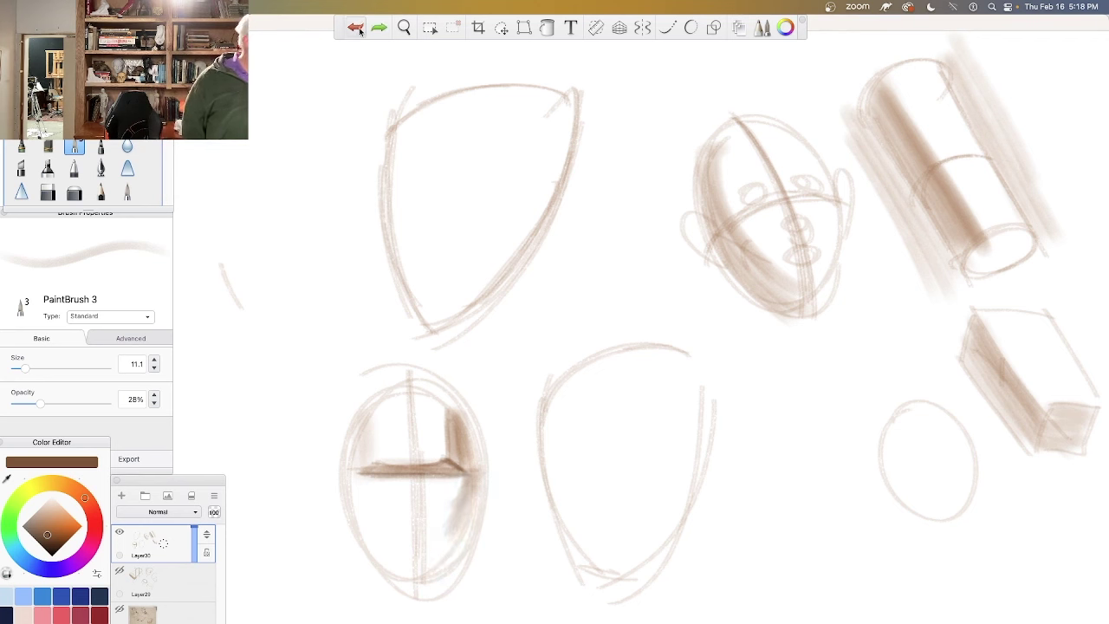
click(361, 30)
click(359, 29)
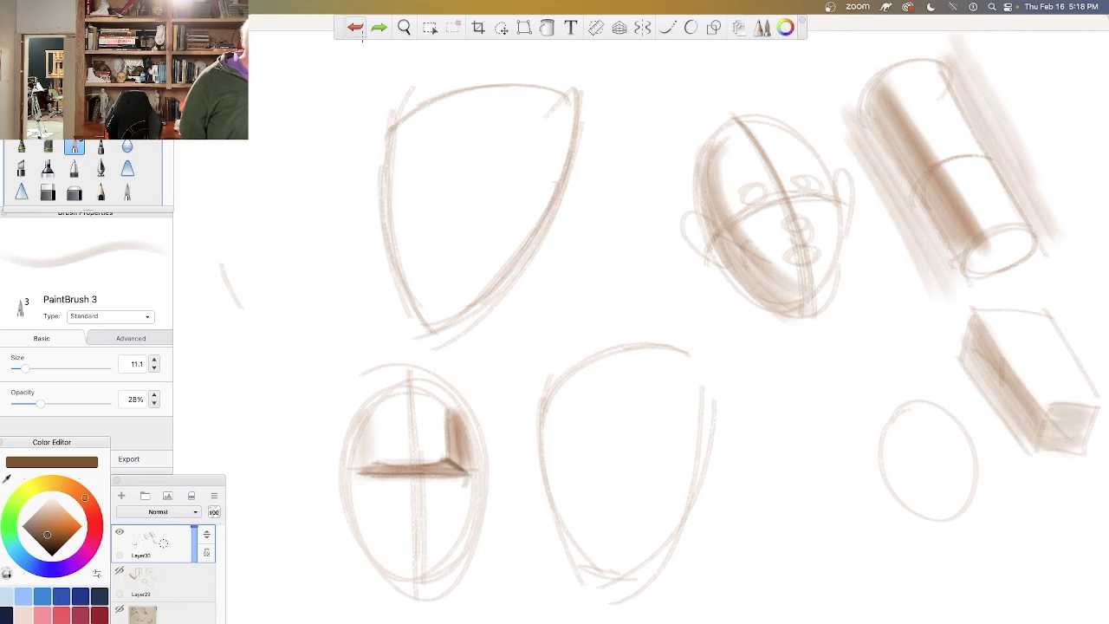
Step: Pick a lighter brown, set PaintBrush 3 to size 5.9 and 24% opacity, and shade both cheek planes of the upright head
click(50, 527)
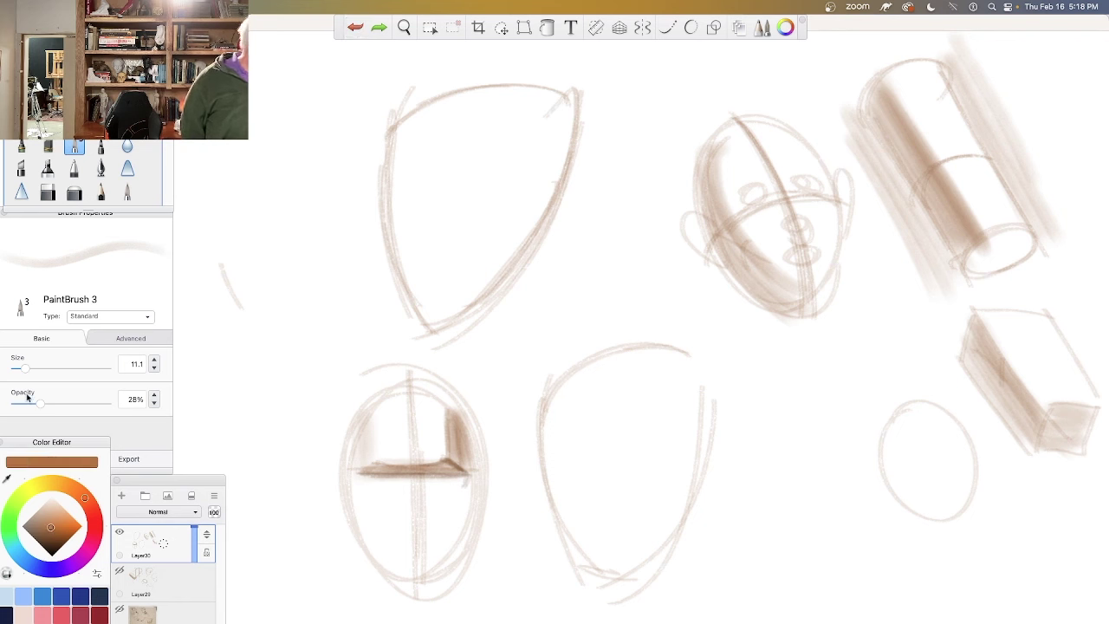
drag(40, 404, 25, 373)
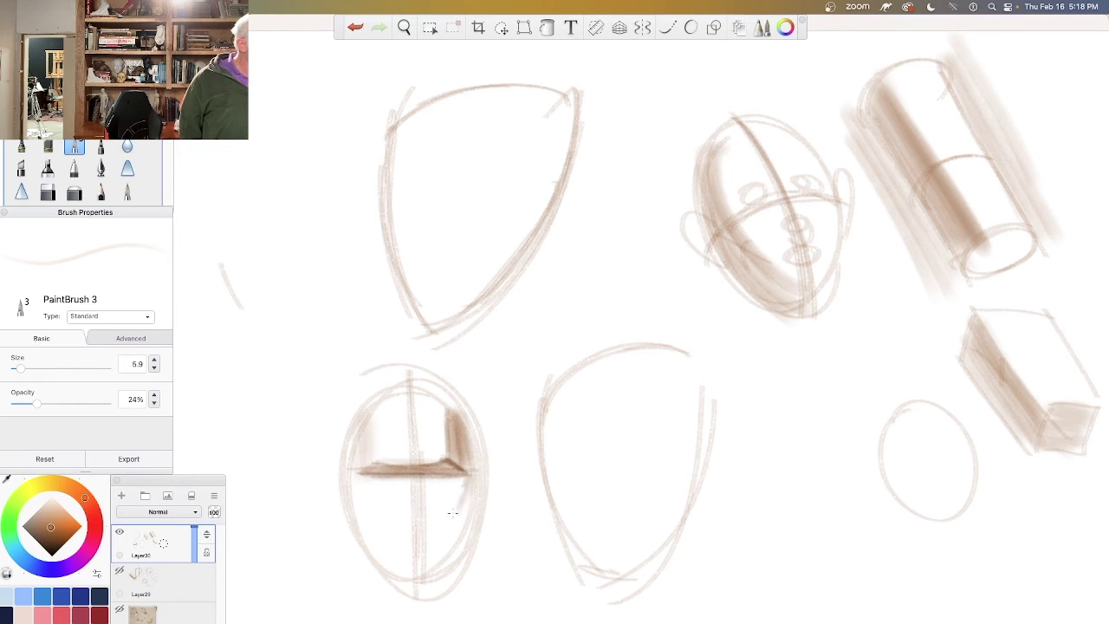
mouse_move(460, 499)
mouse_down()
mouse_move(449, 561)
mouse_move(477, 489)
mouse_move(472, 442)
mouse_move(459, 520)
mouse_move(468, 512)
mouse_up()
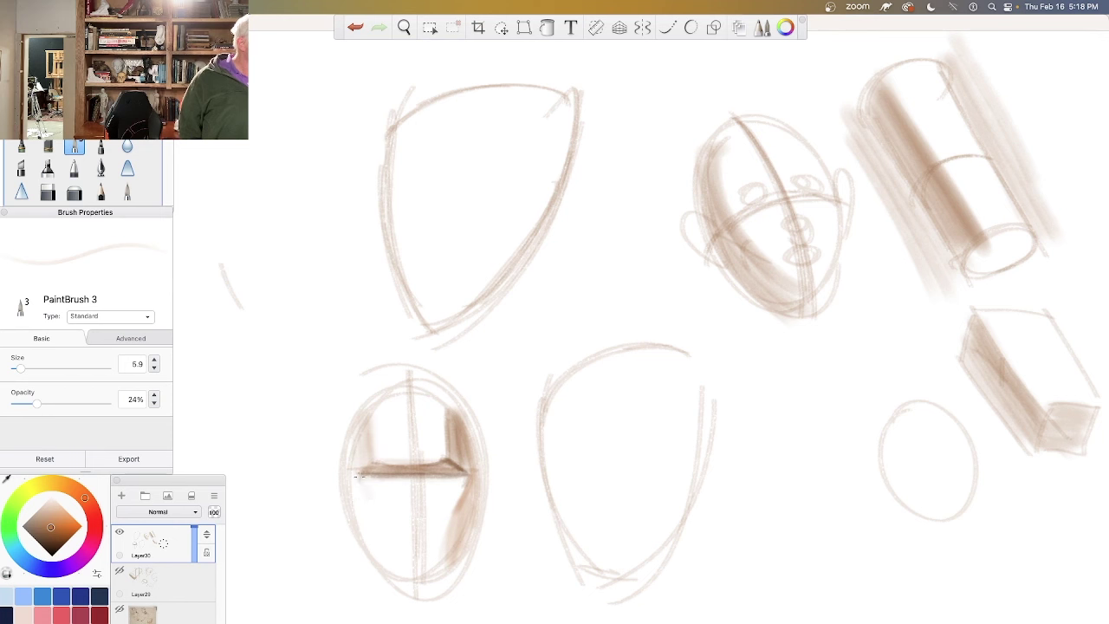
mouse_move(359, 477)
mouse_down()
mouse_move(380, 546)
mouse_move(358, 524)
mouse_move(364, 450)
mouse_move(356, 526)
mouse_up()
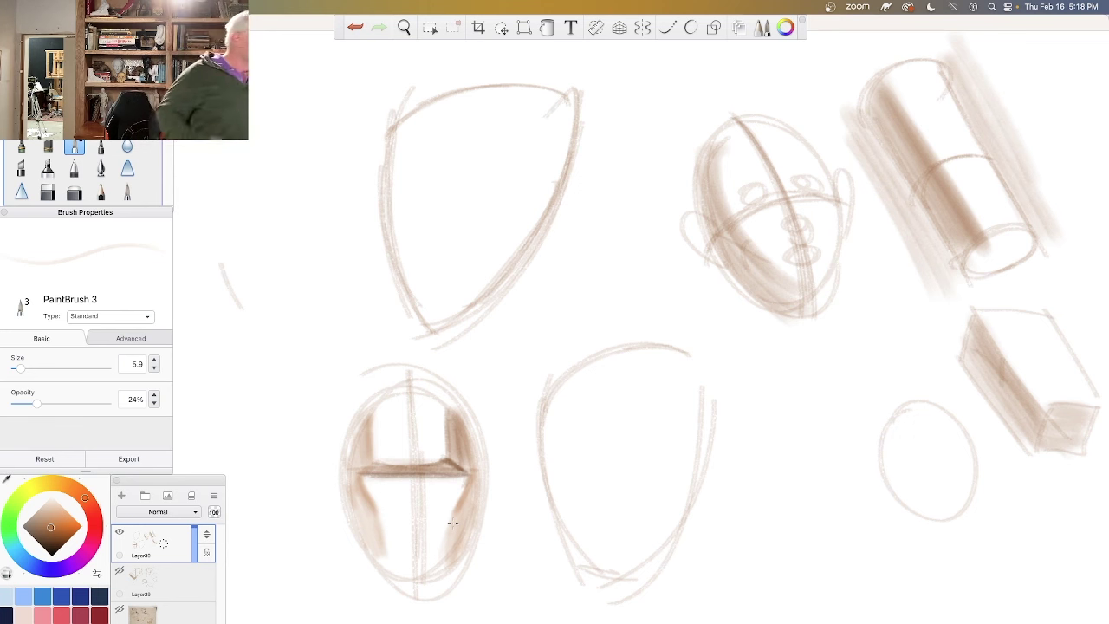
Step: With Signature Ink, draw a curved vertical centre line in the lower shield-shaped head and curved top and side guidelines outside the upper shield
click(21, 146)
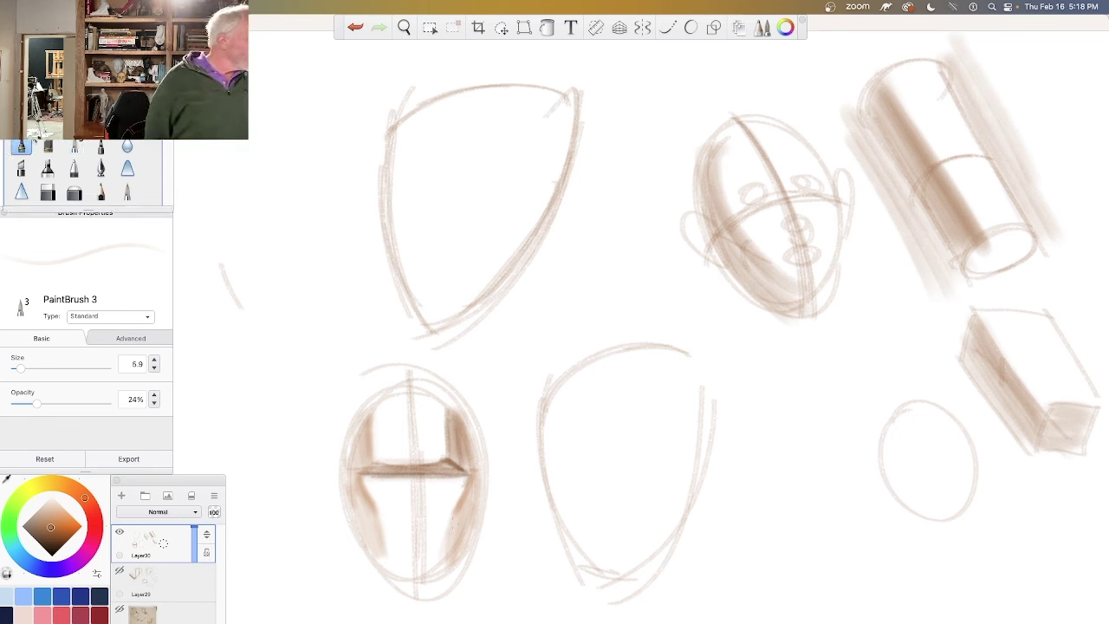
drag(577, 388, 602, 574)
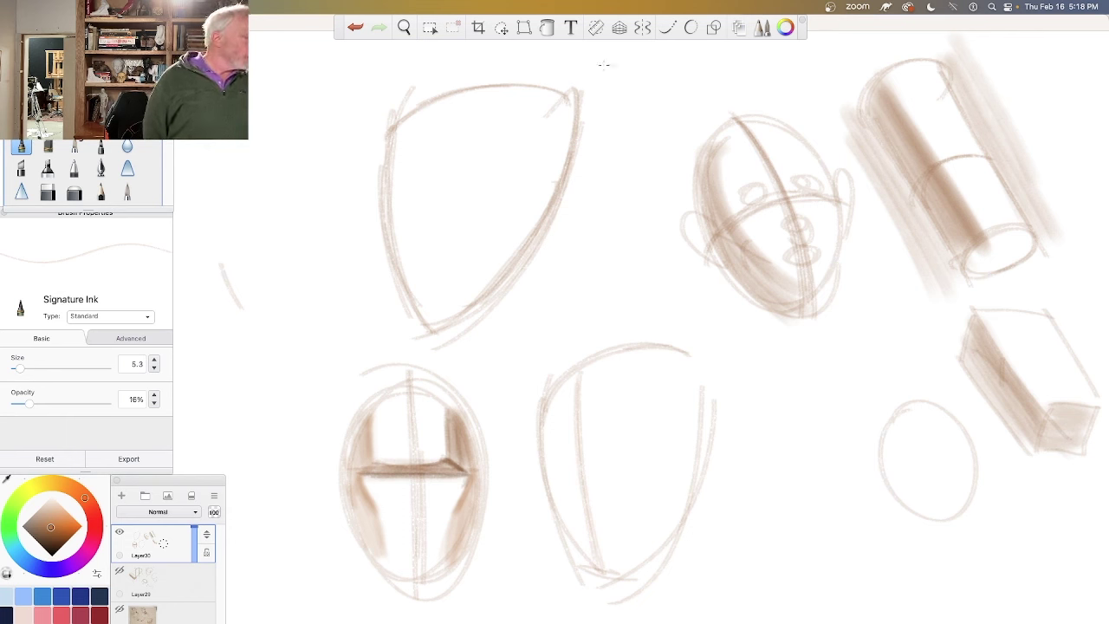
mouse_move(604, 64)
mouse_down()
mouse_move(344, 108)
mouse_move(335, 301)
mouse_up()
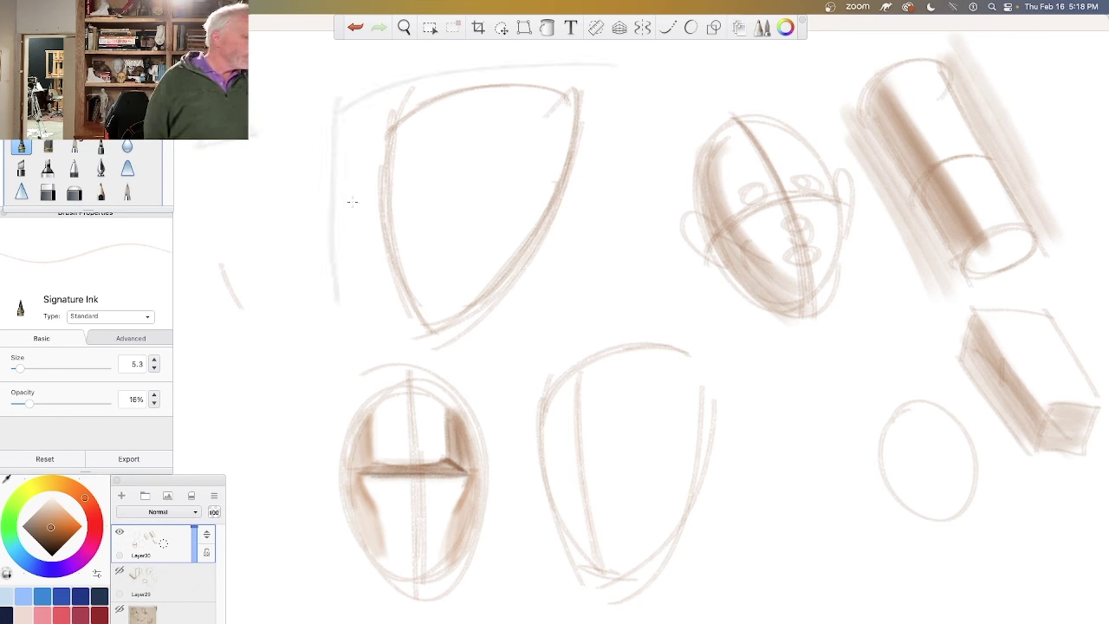
Step: Add a straight brow crossline to the tilted oval head and reinforce the centre and brow lines on the tilted and upright heads
drag(746, 109, 778, 195)
drag(837, 162, 724, 192)
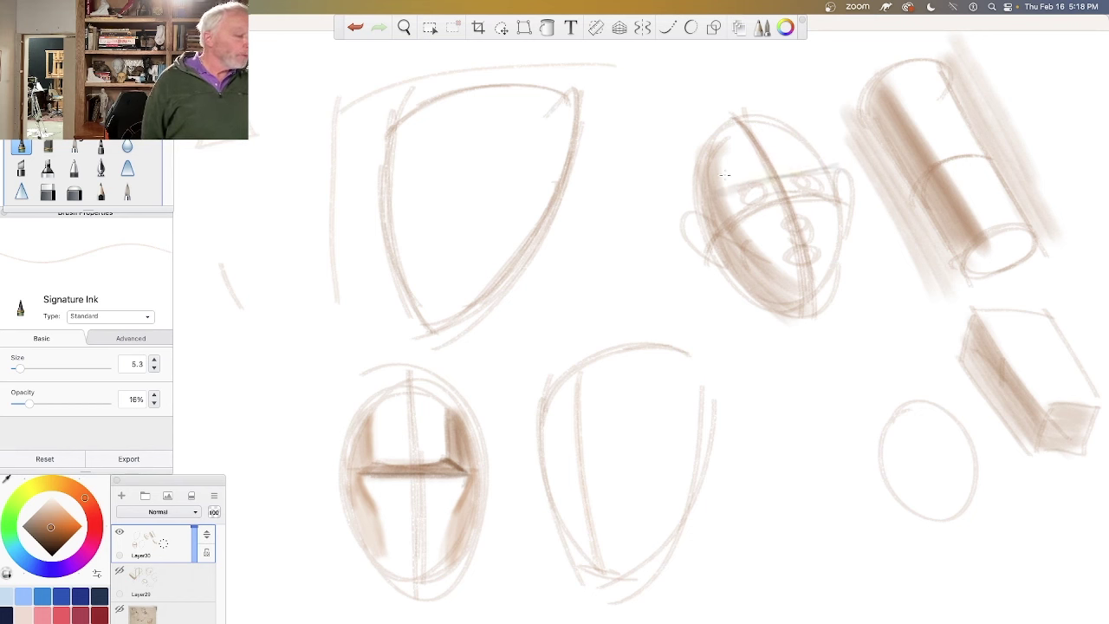
drag(735, 113, 803, 262)
drag(728, 92, 816, 312)
drag(832, 166, 684, 221)
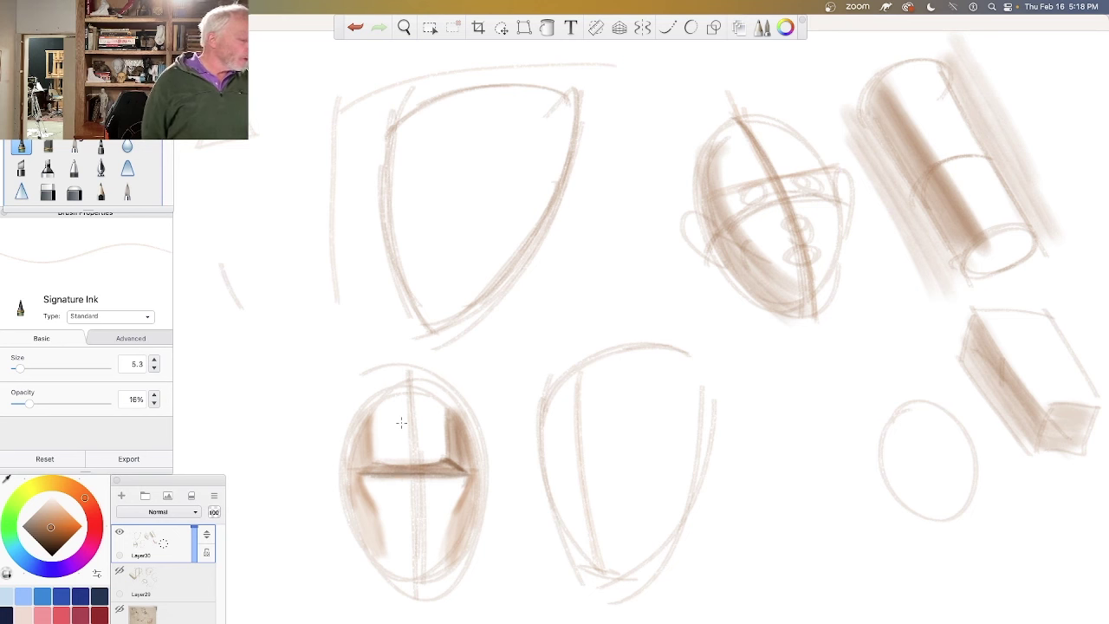
drag(407, 383, 412, 595)
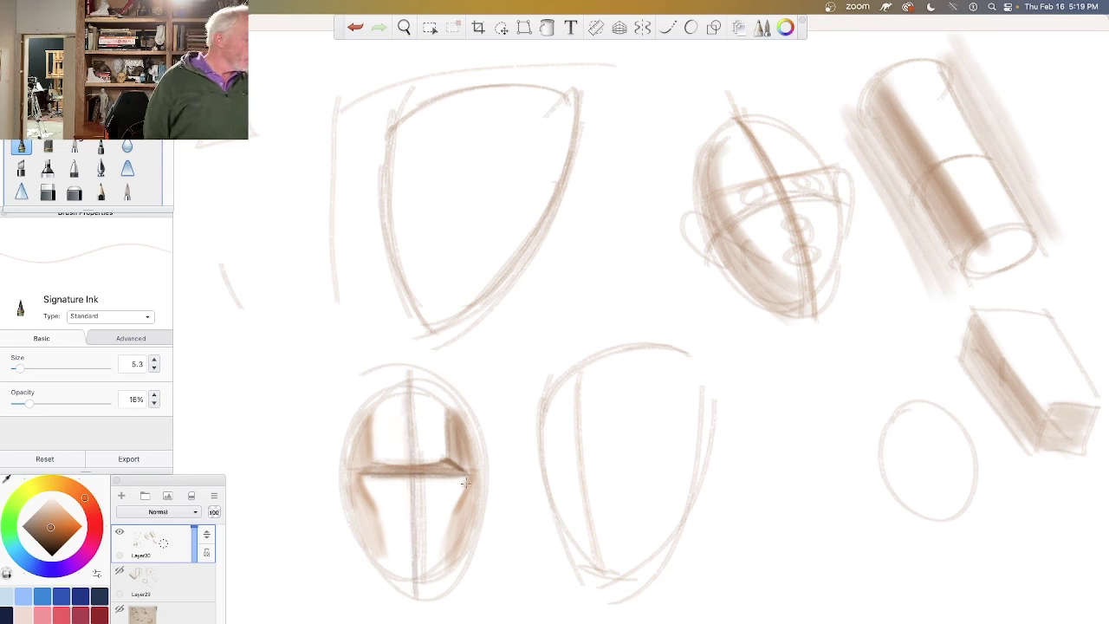
drag(466, 477, 356, 479)
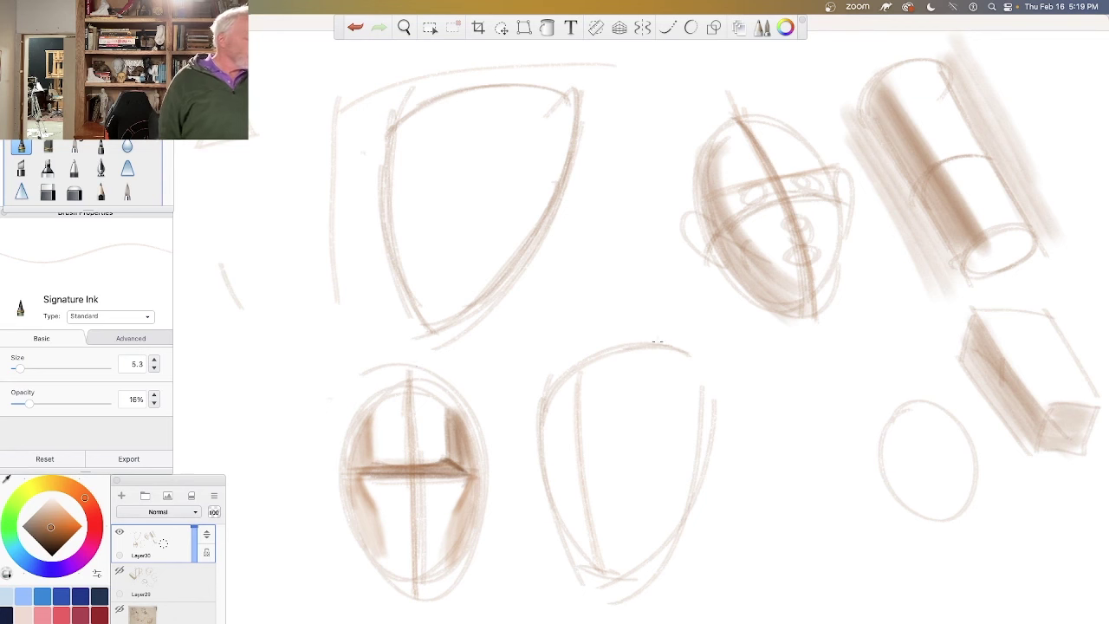
Step: On the lower shield-shaped head, sketch the forehead's upper curve, the brow line turning back along the side plane, and the ear
drag(657, 343, 574, 404)
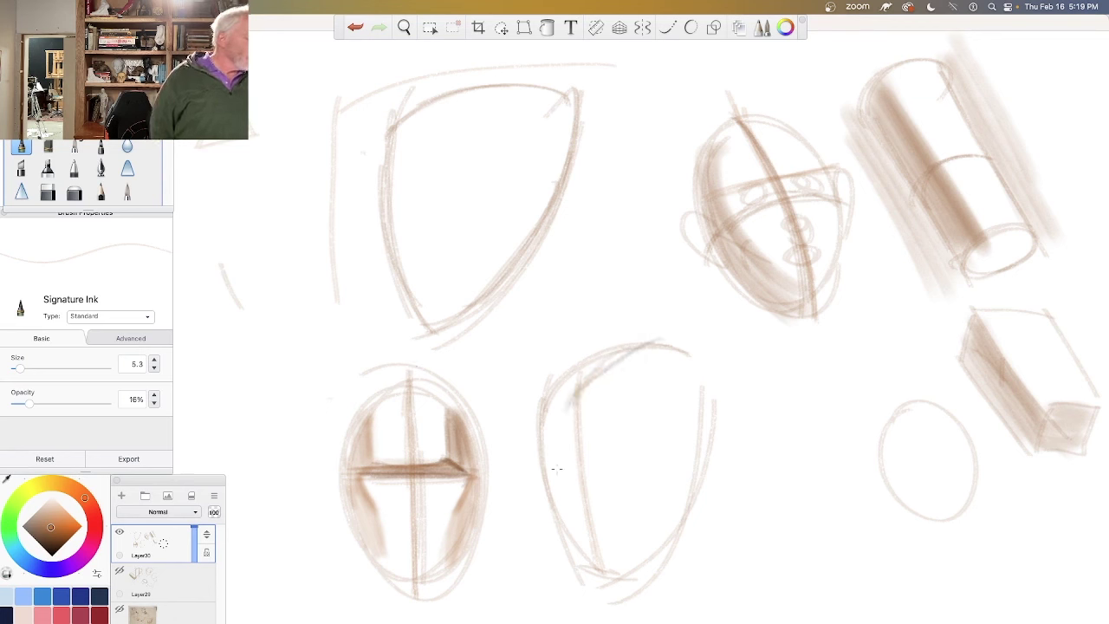
drag(606, 469, 631, 473)
mouse_move(548, 466)
mouse_down()
mouse_move(627, 475)
mouse_move(721, 424)
mouse_move(692, 508)
mouse_up()
mouse_move(697, 446)
mouse_down()
mouse_move(677, 498)
mouse_move(709, 485)
mouse_up()
drag(697, 440, 675, 511)
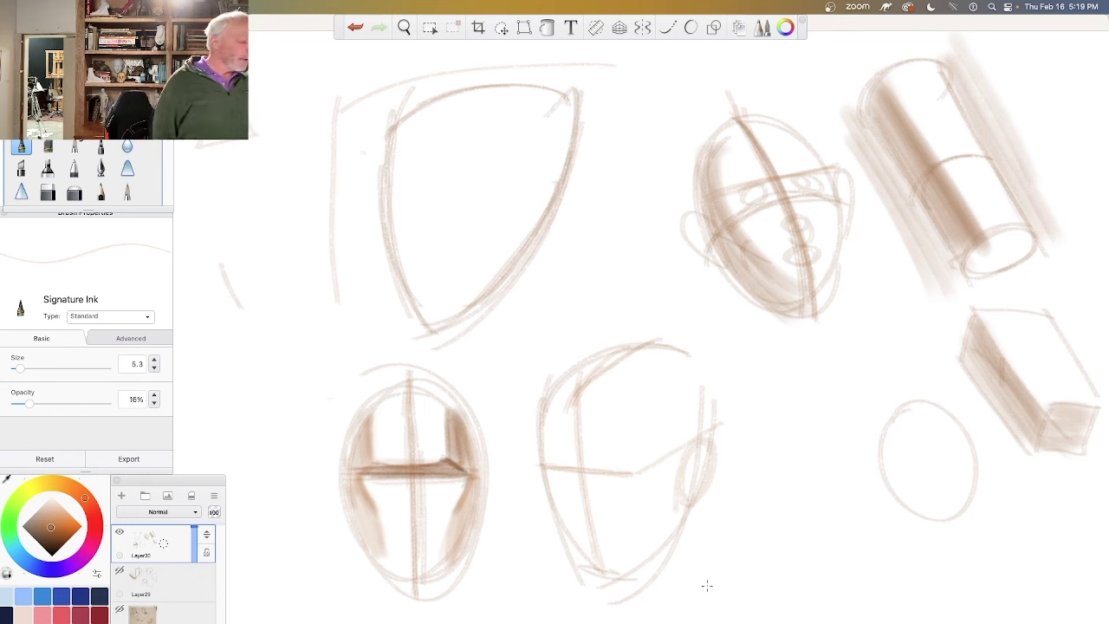
Step: Letter an L beside the turned head, a T beside the upright head, and an underlined TL beside the upper shield
mouse_move(737, 448)
mouse_down()
mouse_move(742, 468)
mouse_move(782, 466)
mouse_up()
drag(276, 448, 288, 499)
drag(258, 447, 294, 446)
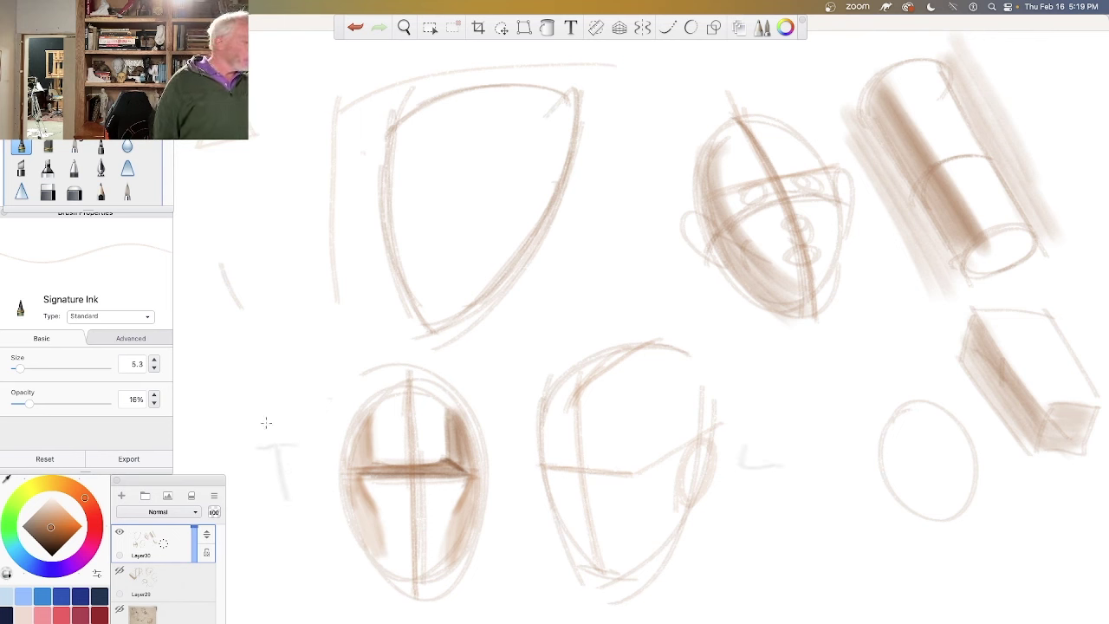
drag(278, 89, 306, 106)
drag(316, 123, 230, 152)
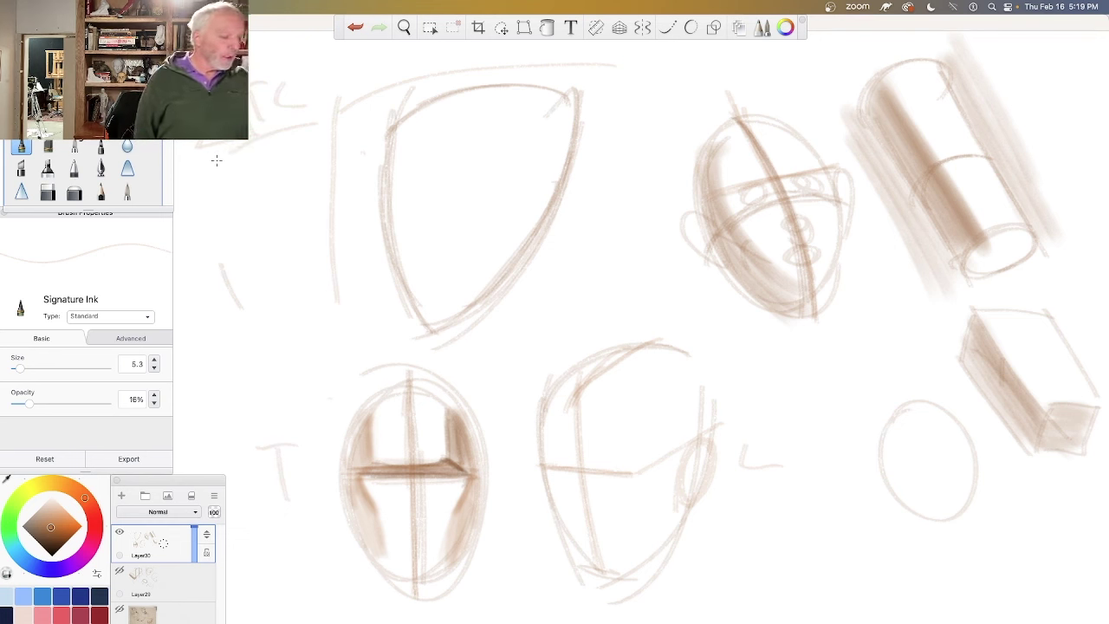
Step: Draw crossing centre lines on the box's upper face and reinforce the guidelines outside the upper shield
drag(1019, 310, 1062, 392)
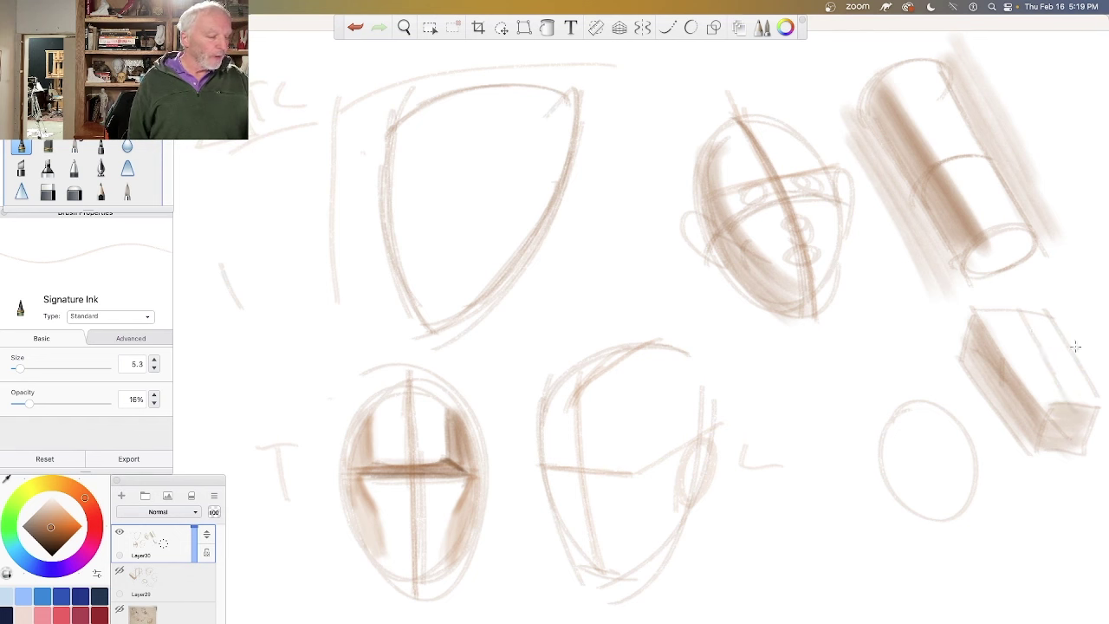
mouse_move(1075, 347)
mouse_down()
mouse_move(1002, 348)
mouse_move(991, 404)
mouse_up()
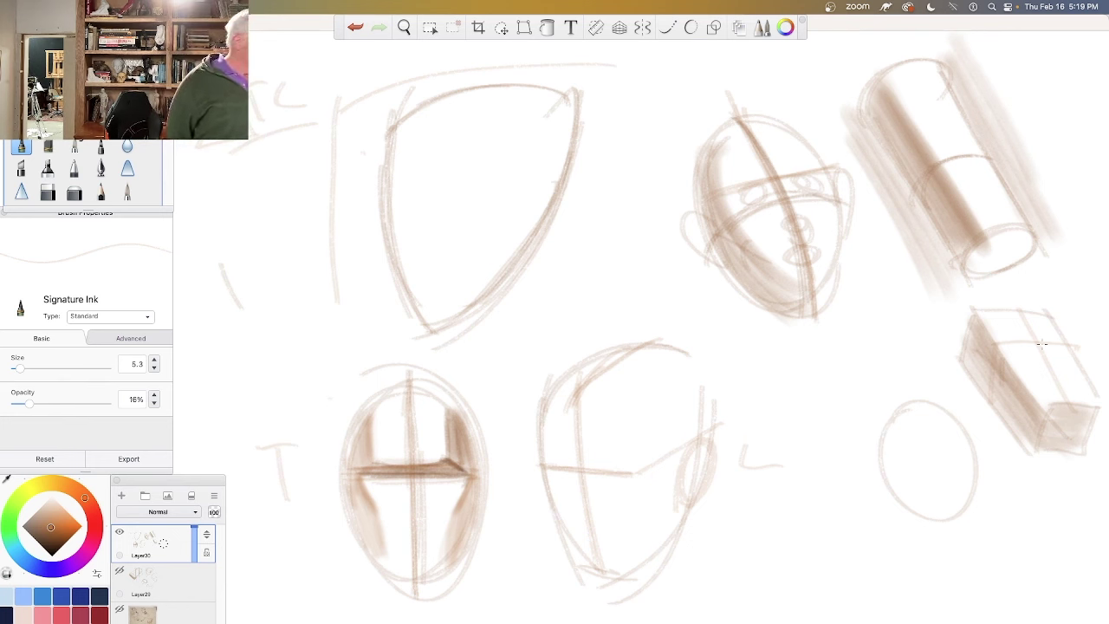
drag(326, 111, 345, 291)
mouse_move(330, 104)
mouse_down()
mouse_move(350, 303)
mouse_move(394, 84)
mouse_move(603, 62)
mouse_move(343, 107)
mouse_up()
Step: Reinforce the turned head's centre, brow and side lines, adding an arrow at the brow's front, and restate the upright head's centre line
mouse_move(659, 333)
mouse_down()
mouse_move(569, 400)
mouse_move(602, 576)
mouse_up()
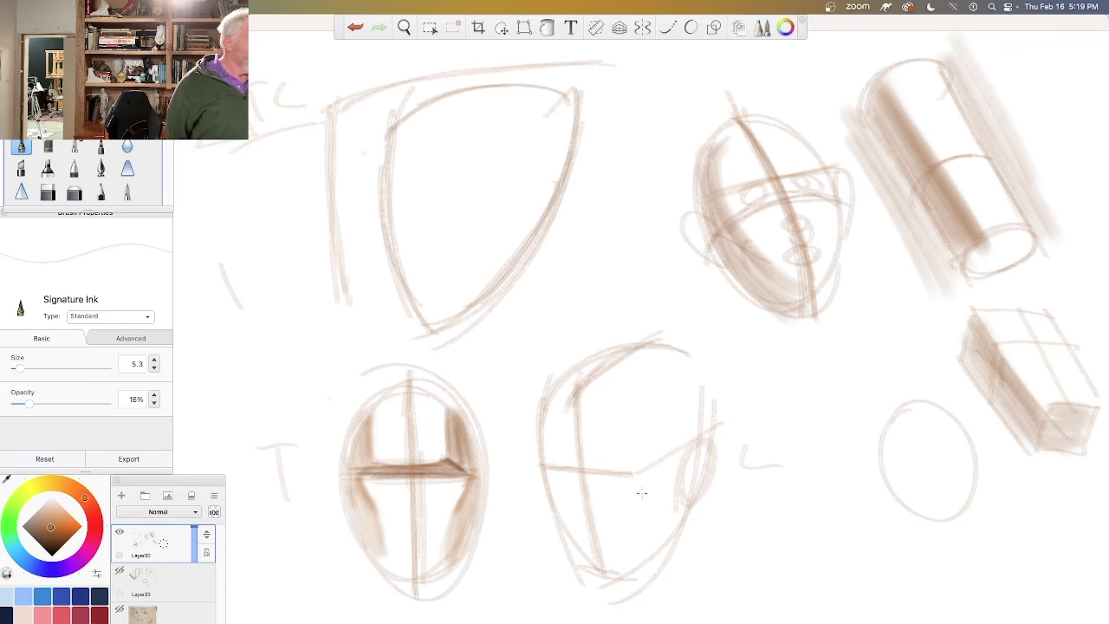
drag(610, 477, 547, 478)
mouse_move(720, 420)
mouse_down()
mouse_move(626, 478)
mouse_move(559, 477)
mouse_move(645, 464)
mouse_up()
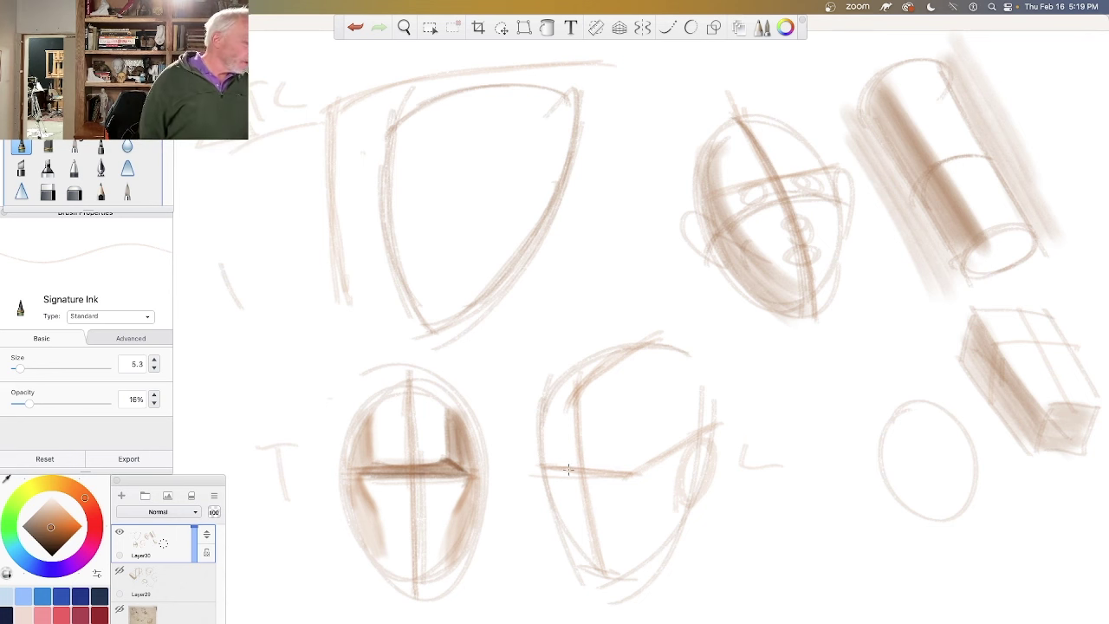
drag(557, 468, 503, 463)
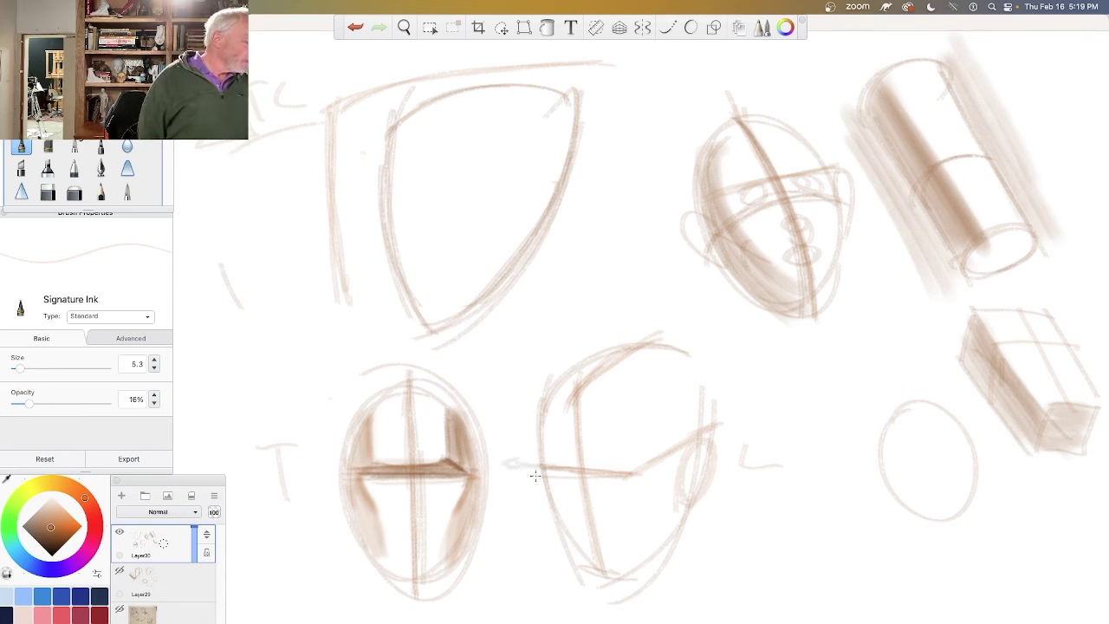
drag(409, 484, 414, 577)
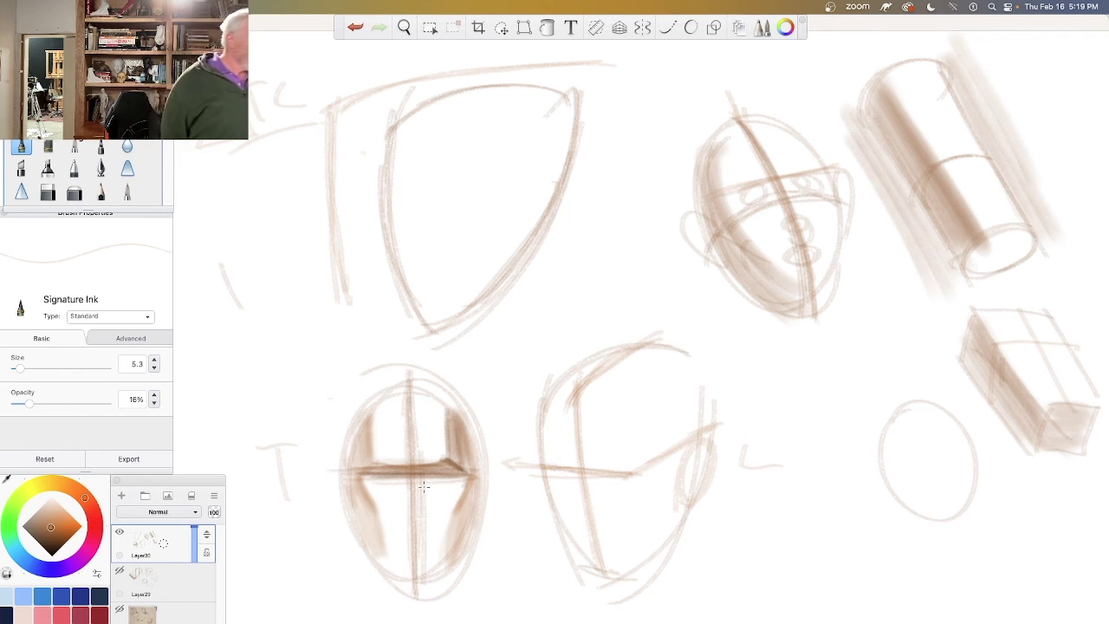
drag(572, 416, 595, 568)
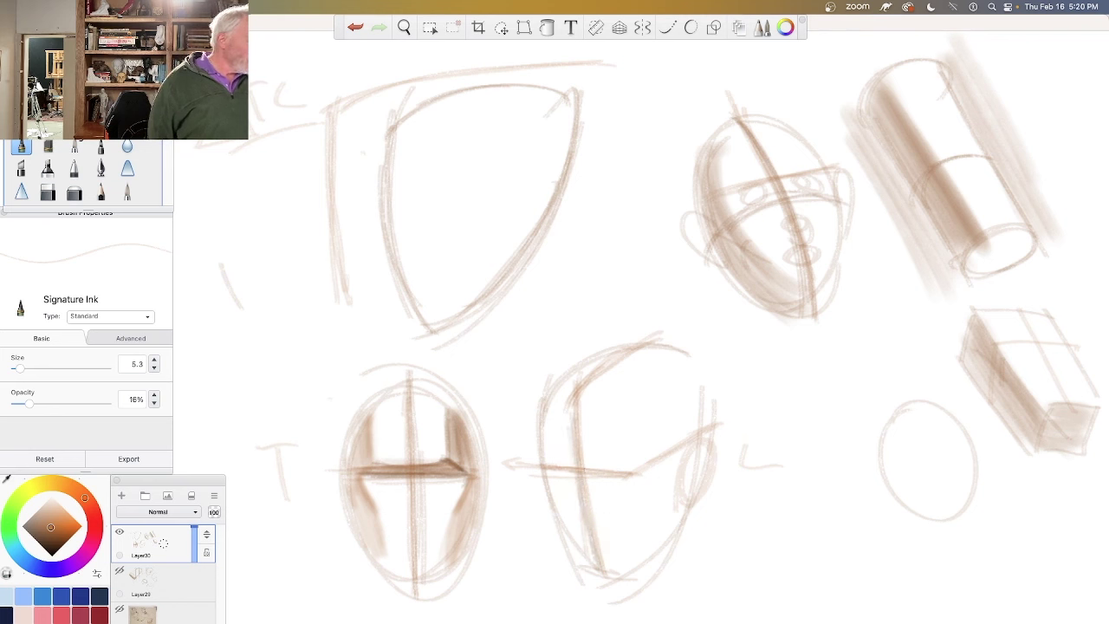
mouse_move(581, 465)
mouse_down()
mouse_move(632, 473)
mouse_move(546, 462)
mouse_up()
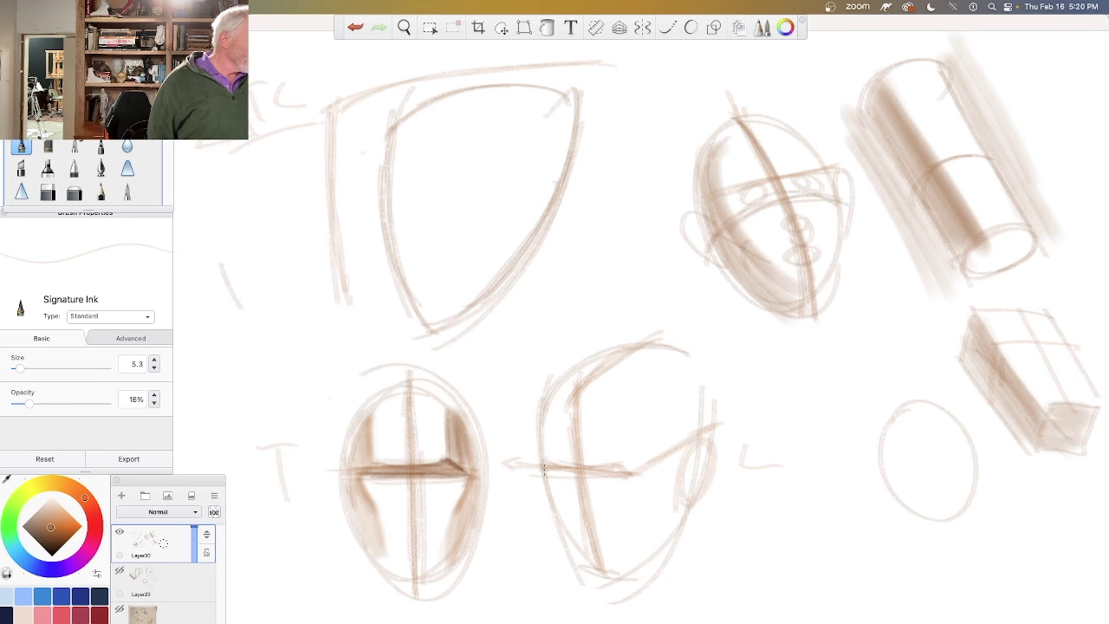
Step: Draw the turned head's temple edge, shade its front forehead plane with PaintBrush 3, and sketch an arrow above the T
drag(620, 416, 621, 470)
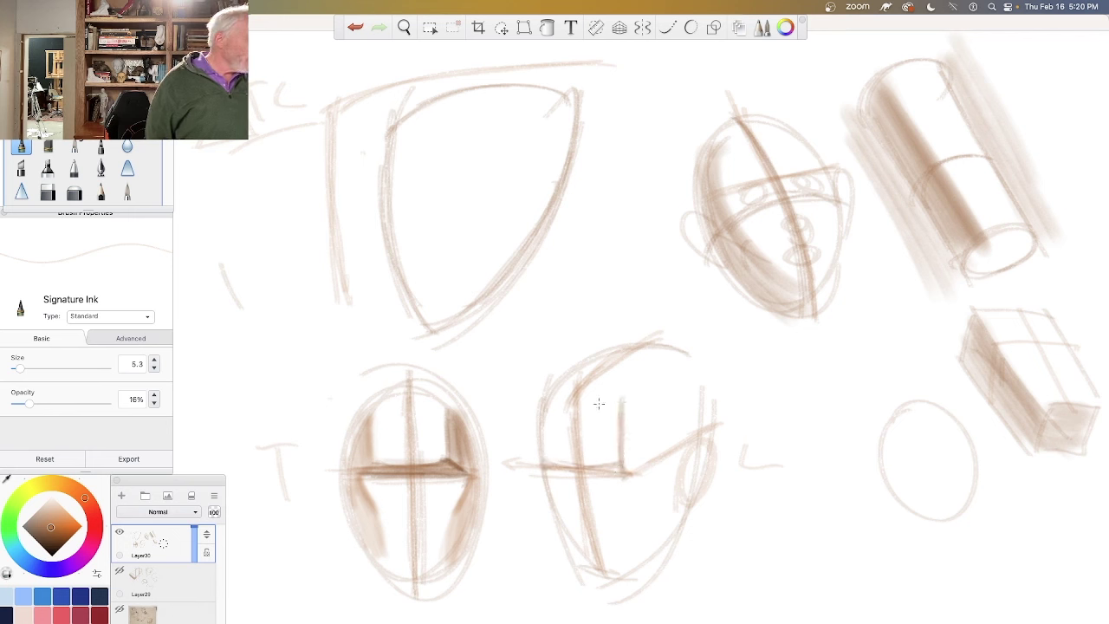
click(74, 147)
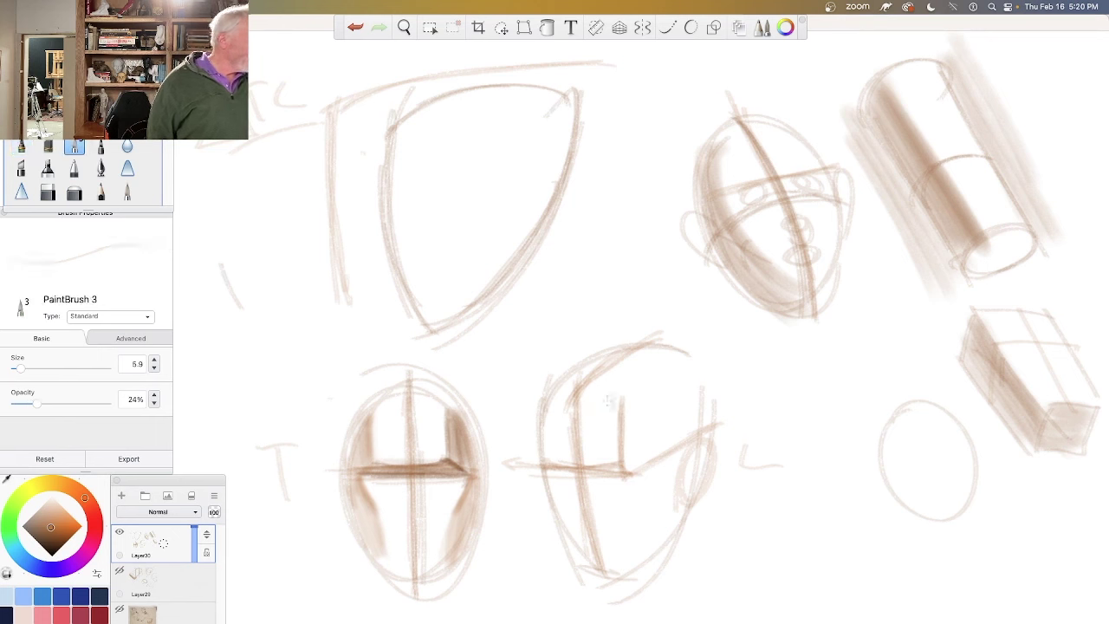
mouse_move(609, 400)
mouse_down()
mouse_move(612, 416)
mouse_move(571, 399)
mouse_move(607, 460)
mouse_move(565, 412)
mouse_move(568, 446)
mouse_move(544, 437)
mouse_move(546, 425)
mouse_move(616, 406)
mouse_move(615, 454)
mouse_move(565, 416)
mouse_move(547, 456)
mouse_up()
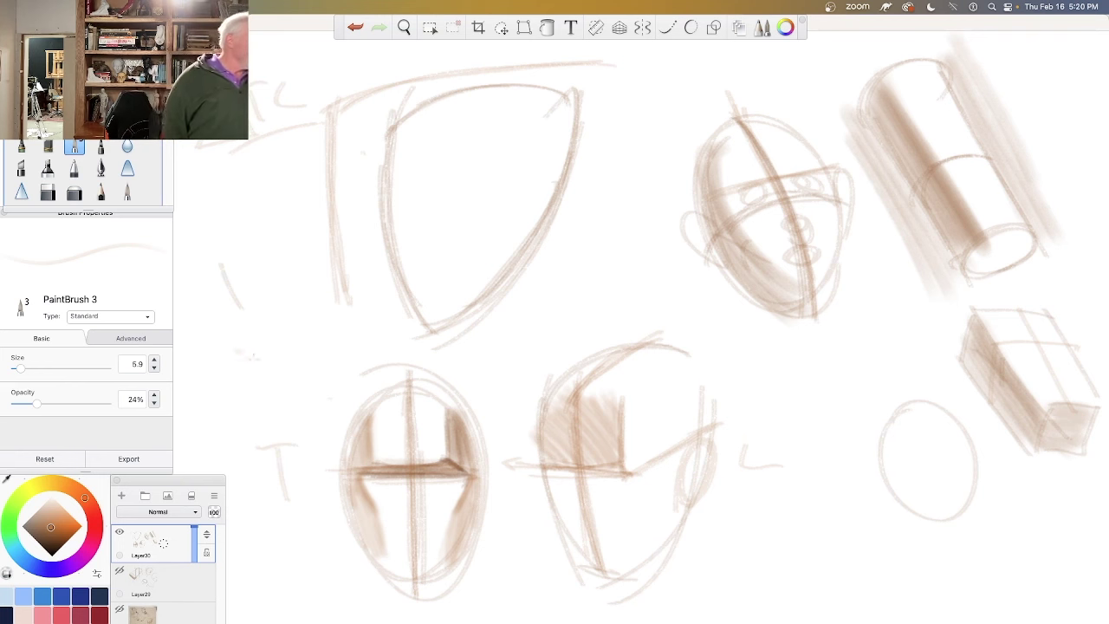
drag(238, 353, 308, 408)
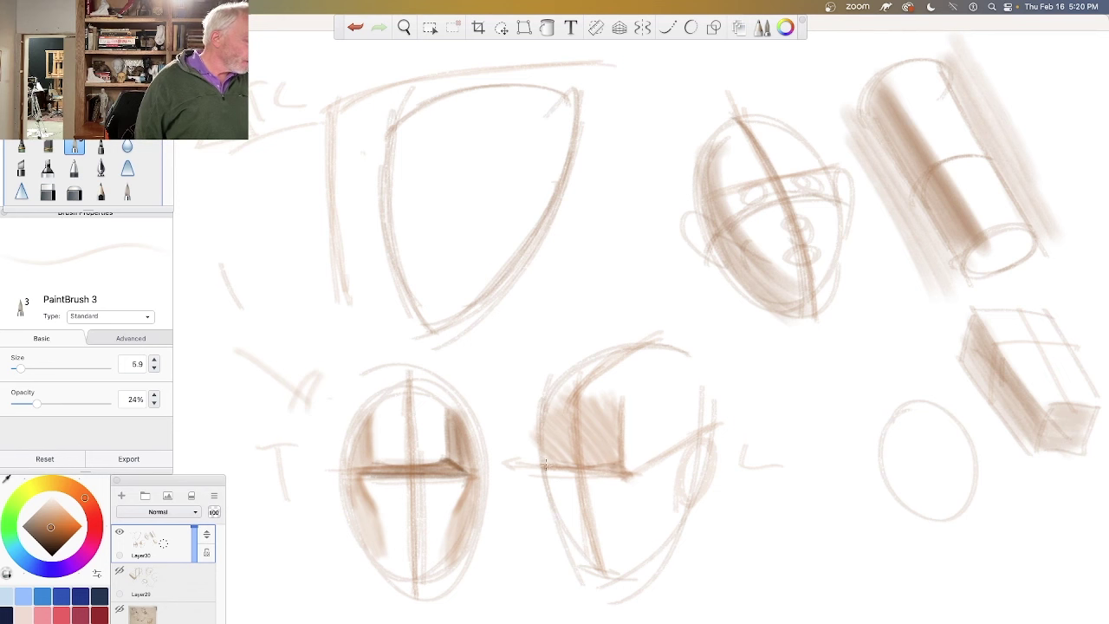
Step: Thicken the turned head's brow line with Signature Ink, picking a very dark brown to accent its outer corner
drag(552, 468, 621, 474)
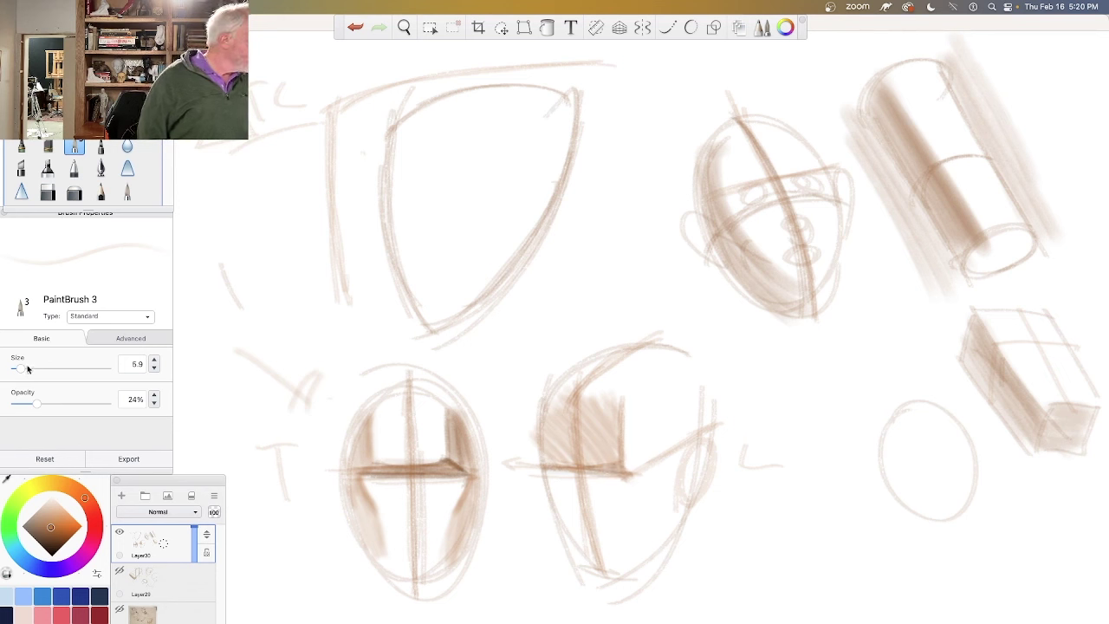
click(21, 147)
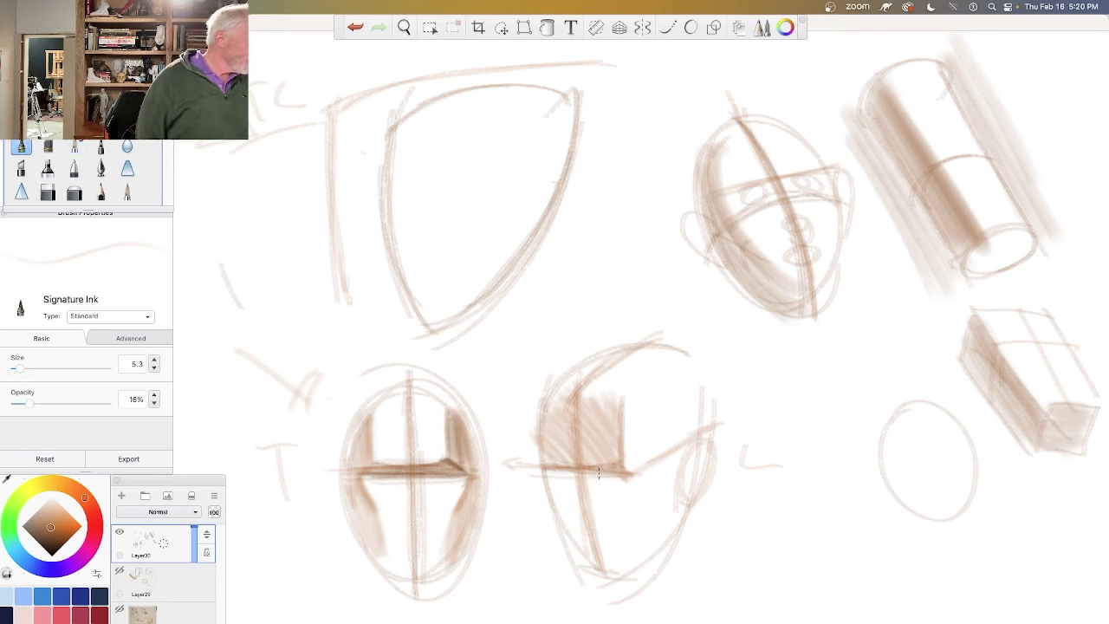
drag(557, 471, 624, 475)
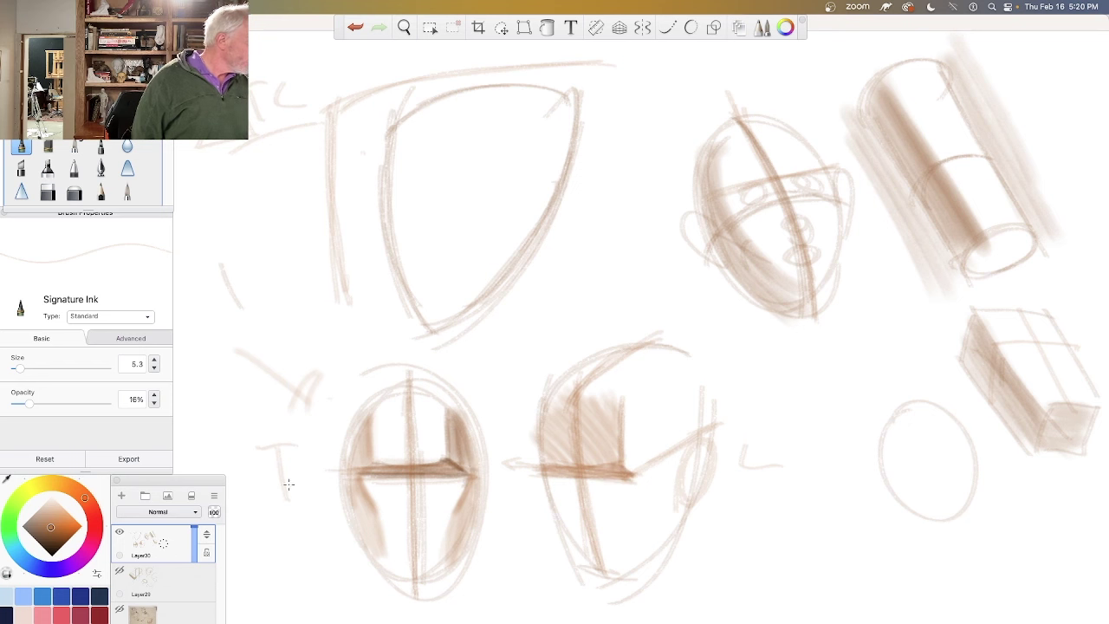
click(52, 545)
mouse_move(617, 464)
mouse_down()
mouse_move(642, 478)
mouse_move(537, 464)
mouse_move(641, 479)
mouse_up()
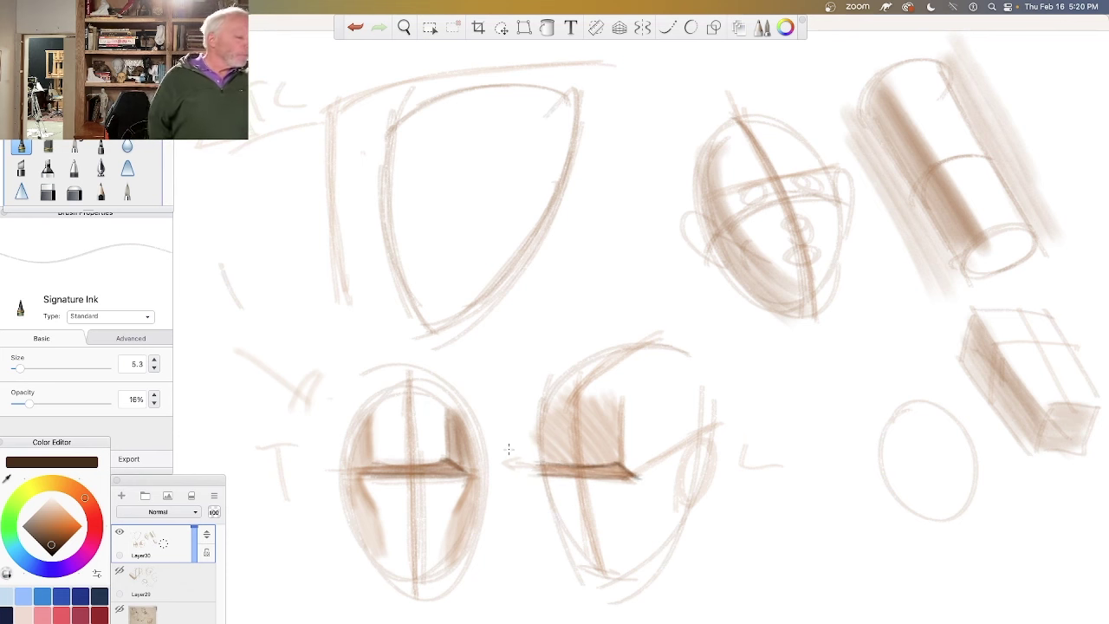
Step: Sketch a twisting, chain-like form between the upper shield and the tilted oval head
mouse_move(648, 231)
mouse_down()
mouse_move(598, 247)
mouse_move(668, 224)
mouse_move(572, 256)
mouse_up()
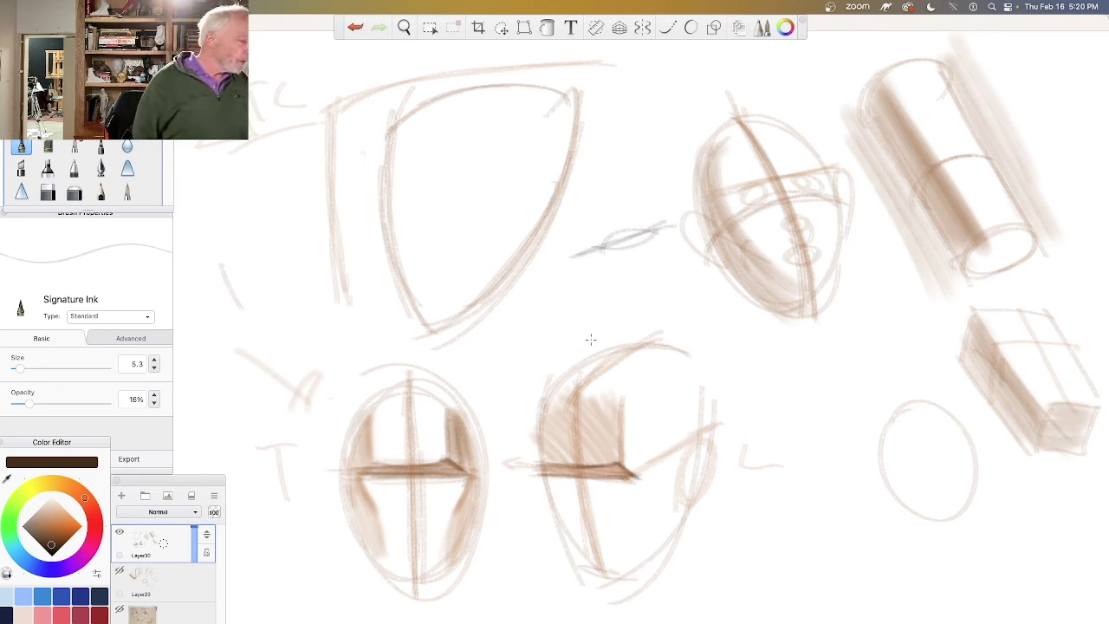
drag(557, 253, 523, 276)
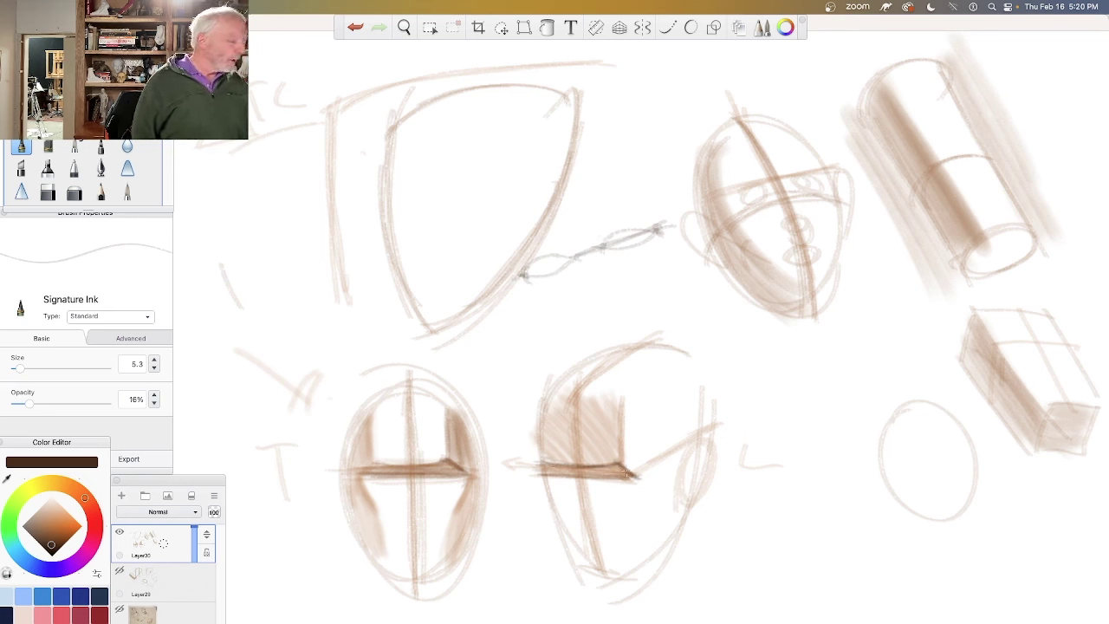
Step: Draw the turned head's curved cheek edge, choose a medium brown, and hatch the front face plane from the brow down to the chin
mouse_move(642, 473)
mouse_down()
mouse_move(638, 514)
mouse_move(617, 541)
mouse_up()
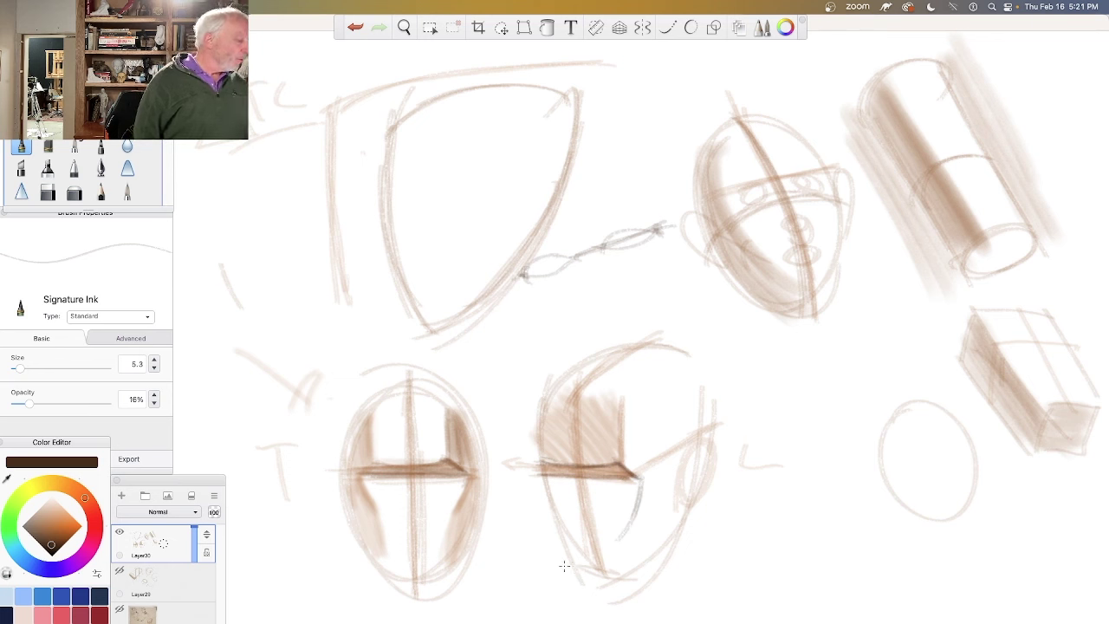
click(57, 526)
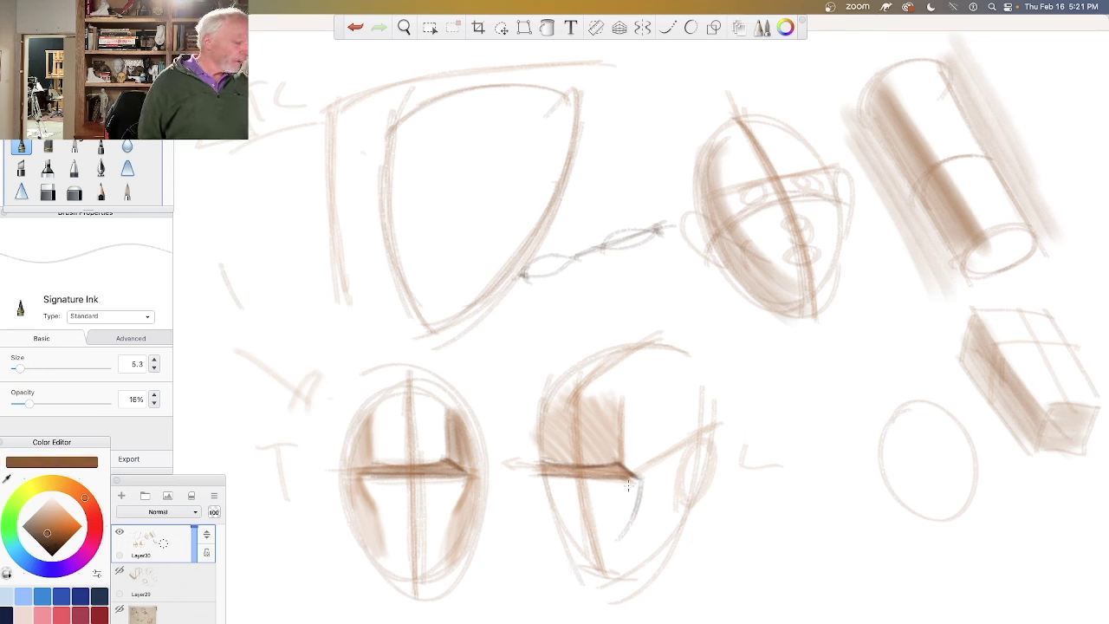
mouse_move(627, 475)
mouse_down()
mouse_move(633, 487)
mouse_move(612, 496)
mouse_move(573, 483)
mouse_move(554, 520)
mouse_move(611, 533)
mouse_move(563, 550)
mouse_move(623, 582)
mouse_move(609, 563)
mouse_move(596, 574)
mouse_move(579, 560)
mouse_move(585, 572)
mouse_up()
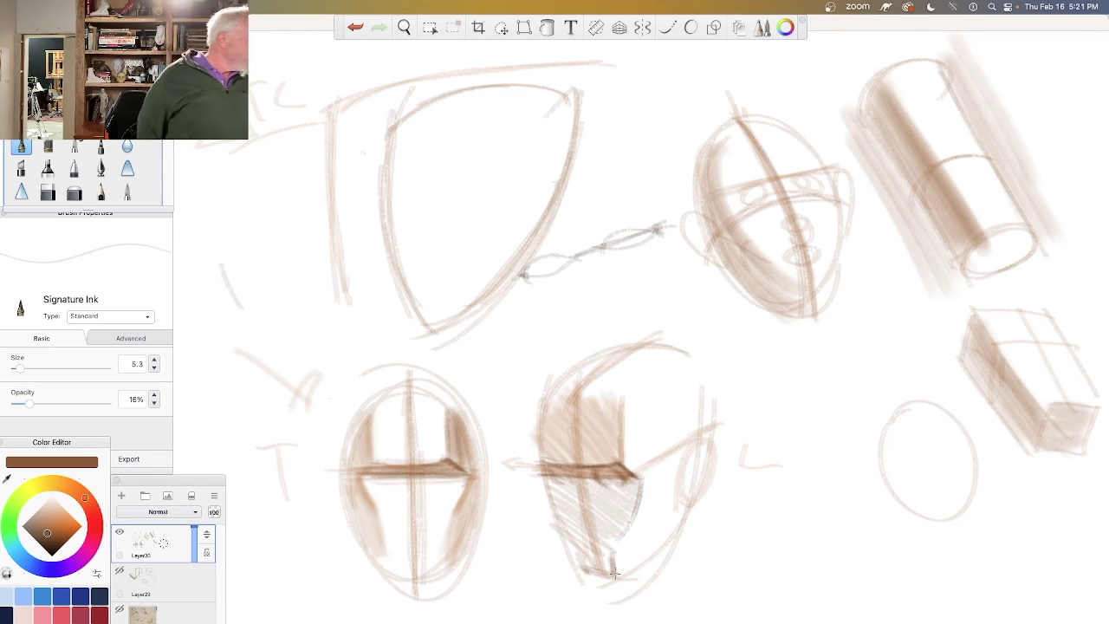
Step: Hide the current sketch layer and add a new blank layer
click(120, 532)
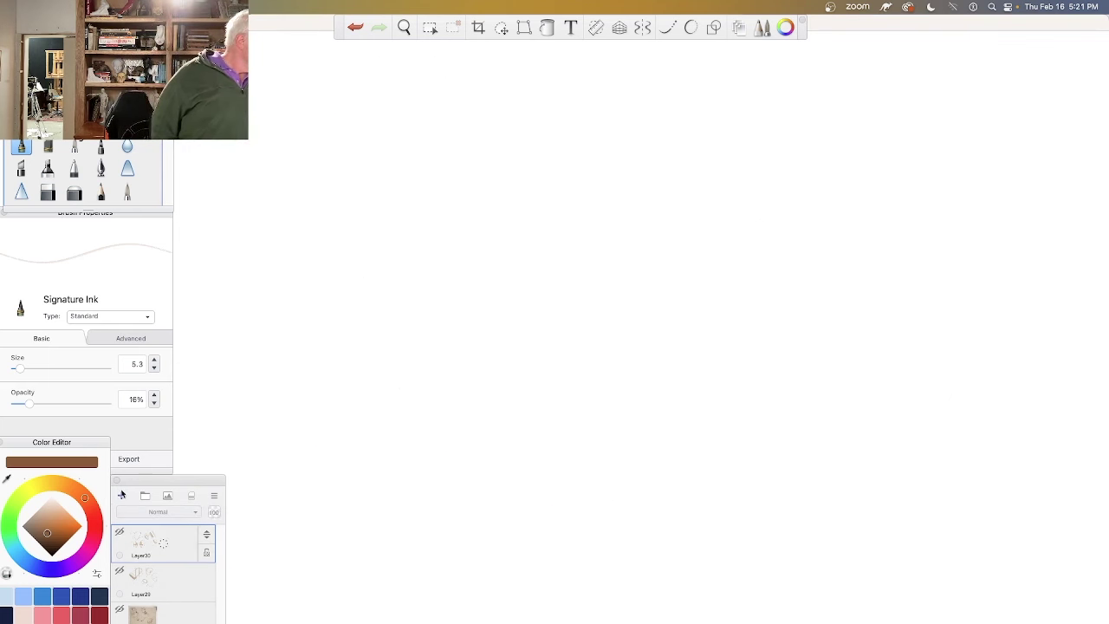
click(122, 496)
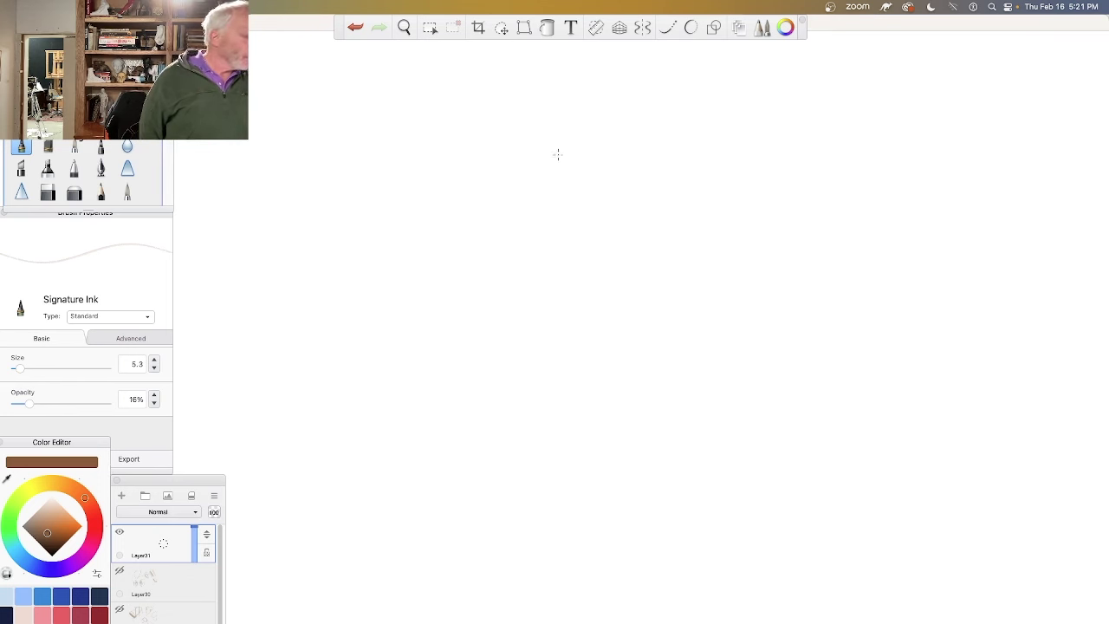
Step: Sketch a large shield with a curved, slightly slanted upper edge and sides tapering to a rounded point, restating its edges with repeated strokes
drag(494, 167, 634, 156)
mouse_move(448, 184)
mouse_down()
mouse_move(650, 155)
mouse_move(441, 185)
mouse_move(469, 331)
mouse_up()
drag(448, 156, 494, 390)
drag(444, 191, 487, 391)
mouse_move(606, 141)
mouse_down()
mouse_move(440, 196)
mouse_move(468, 194)
mouse_move(440, 199)
mouse_move(498, 401)
mouse_up()
mouse_move(630, 126)
mouse_down()
mouse_move(479, 403)
mouse_move(575, 329)
mouse_move(479, 401)
mouse_up()
mouse_move(641, 132)
mouse_down()
mouse_move(636, 180)
mouse_move(476, 386)
mouse_move(451, 189)
mouse_move(435, 203)
mouse_up()
mouse_move(619, 140)
mouse_down()
mouse_move(518, 150)
mouse_move(443, 200)
mouse_up()
mouse_move(445, 194)
mouse_down()
mouse_move(468, 317)
mouse_move(516, 412)
mouse_up()
mouse_move(440, 194)
mouse_down()
mouse_move(493, 364)
mouse_move(526, 388)
mouse_up()
drag(575, 324, 587, 296)
mouse_move(633, 135)
mouse_down()
mouse_move(612, 263)
mouse_move(508, 395)
mouse_up()
drag(634, 203, 481, 396)
drag(438, 189, 448, 241)
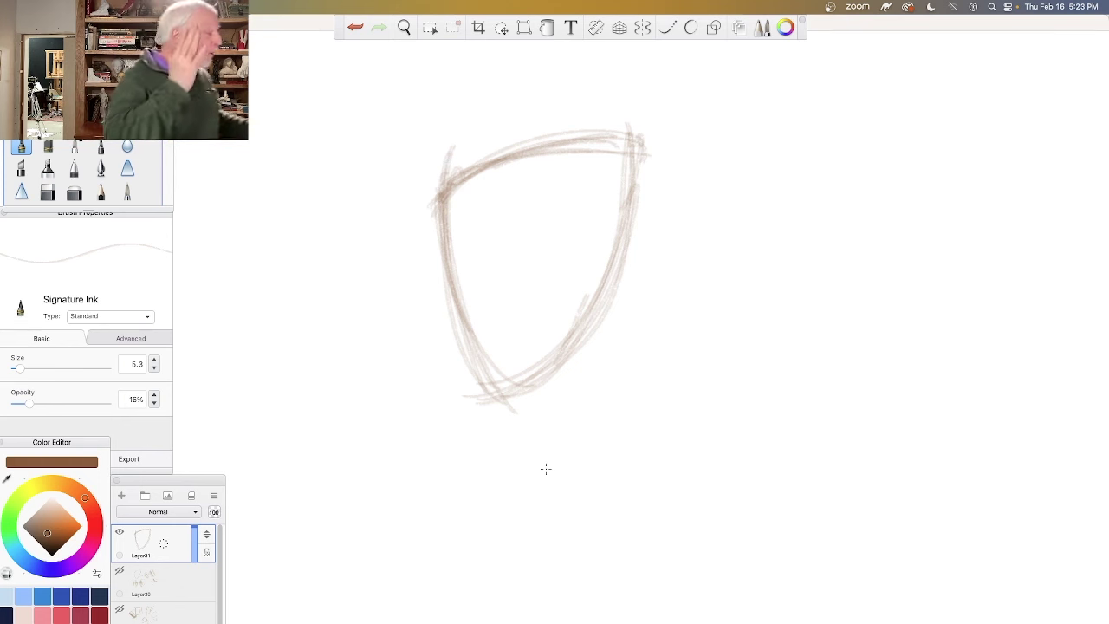
Step: Show and activate the previous head-sketch layer, and set the brush to teal at 22% opacity
click(119, 571)
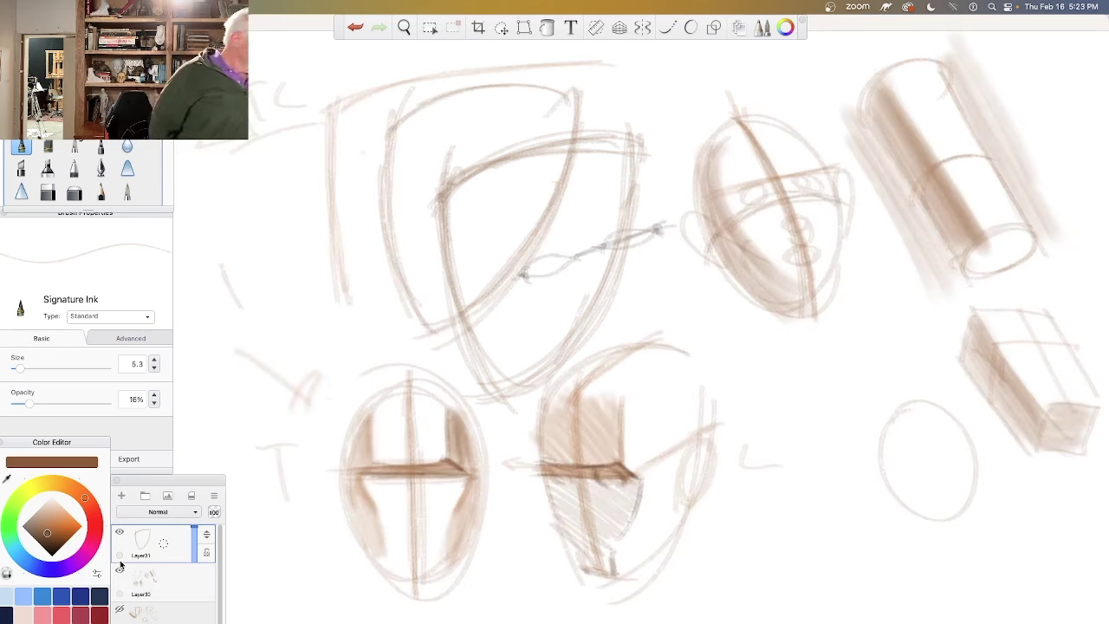
click(178, 577)
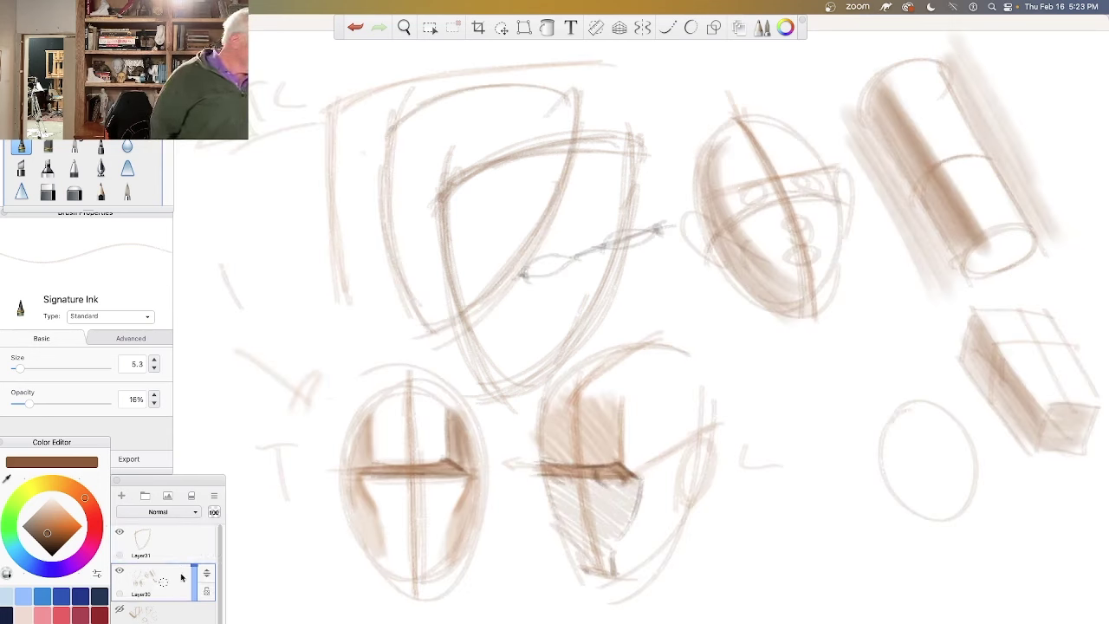
click(17, 552)
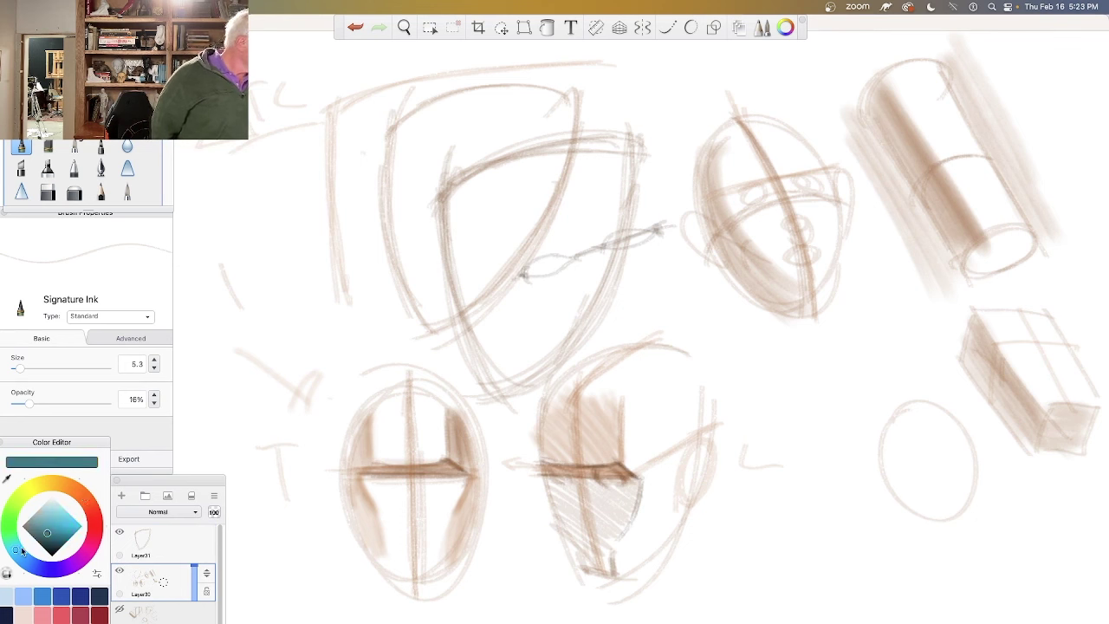
drag(28, 403, 35, 403)
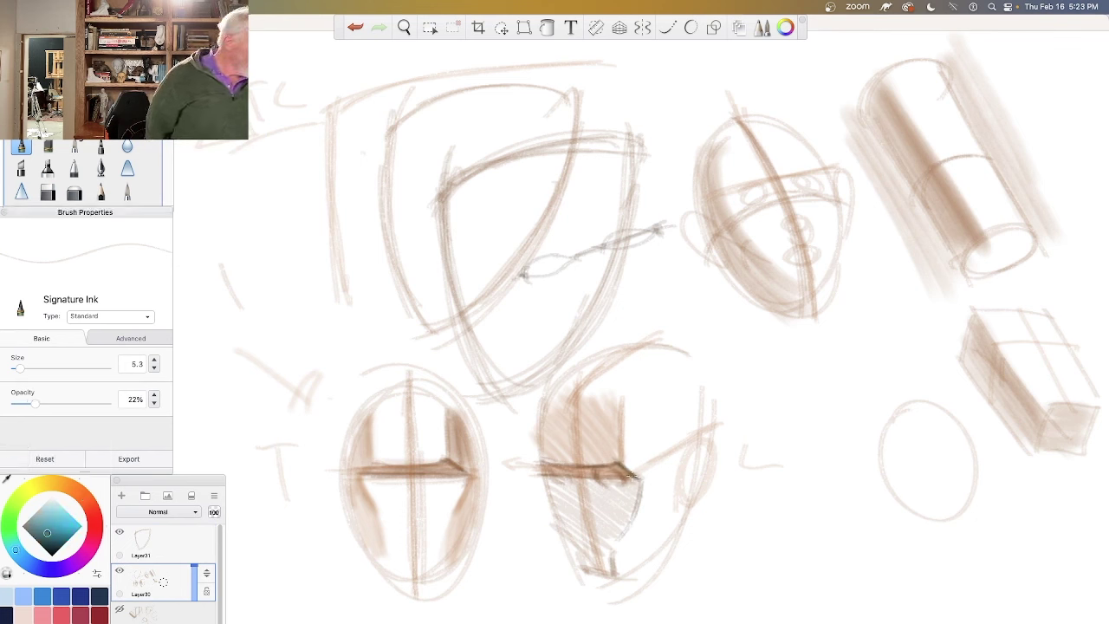
Step: Trace the temple-to-cheekbone edge in teal on both lower heads, and circle the turned head's eye socket
mouse_move(636, 478)
mouse_down()
mouse_move(622, 466)
mouse_move(634, 502)
mouse_up()
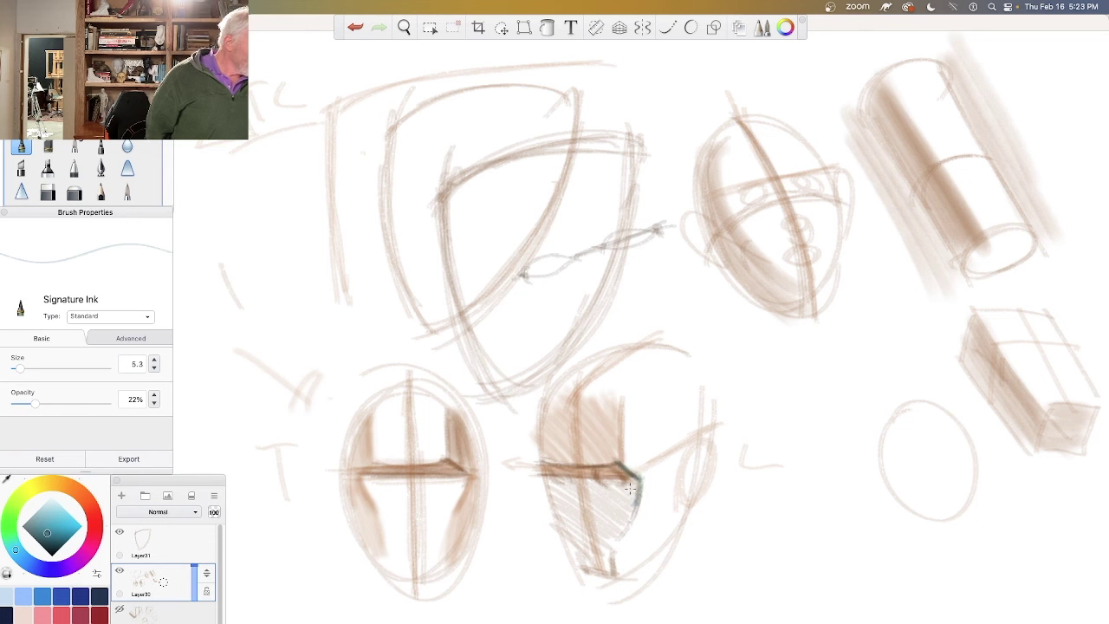
mouse_move(621, 431)
mouse_down()
mouse_move(625, 466)
mouse_move(621, 404)
mouse_move(619, 458)
mouse_move(640, 481)
mouse_move(636, 513)
mouse_up()
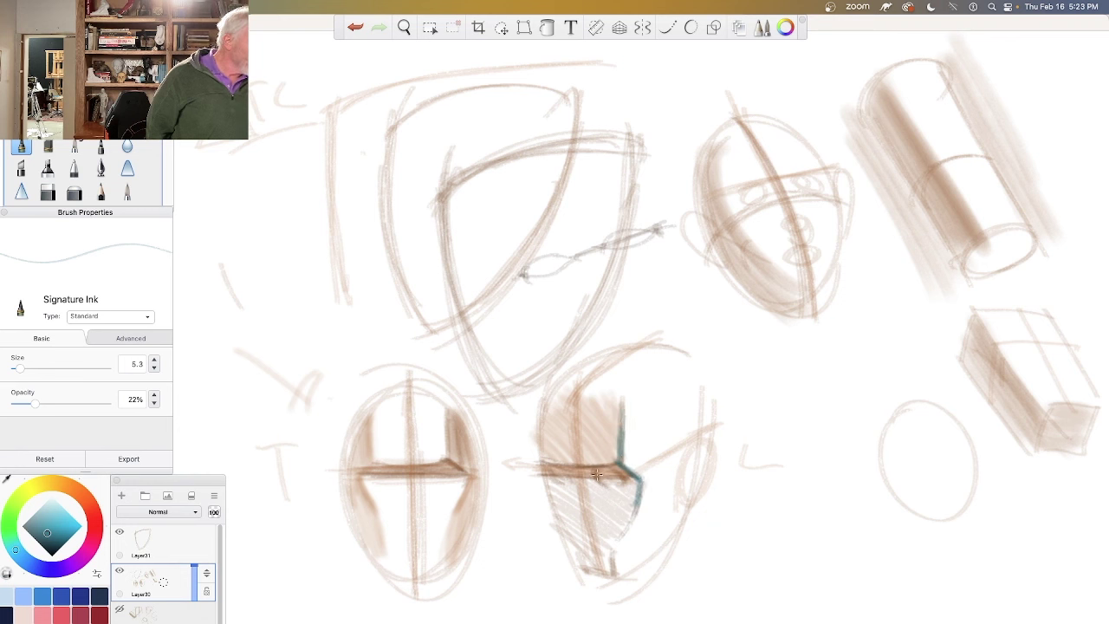
mouse_move(597, 474)
mouse_down()
mouse_move(622, 488)
mouse_move(596, 468)
mouse_up()
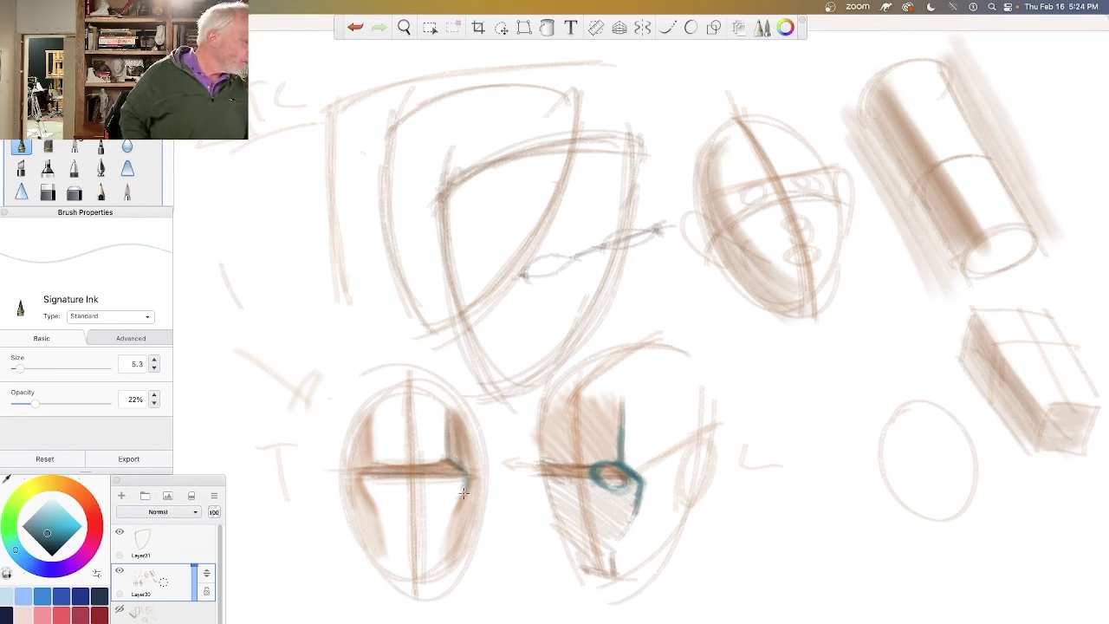
drag(447, 435, 466, 477)
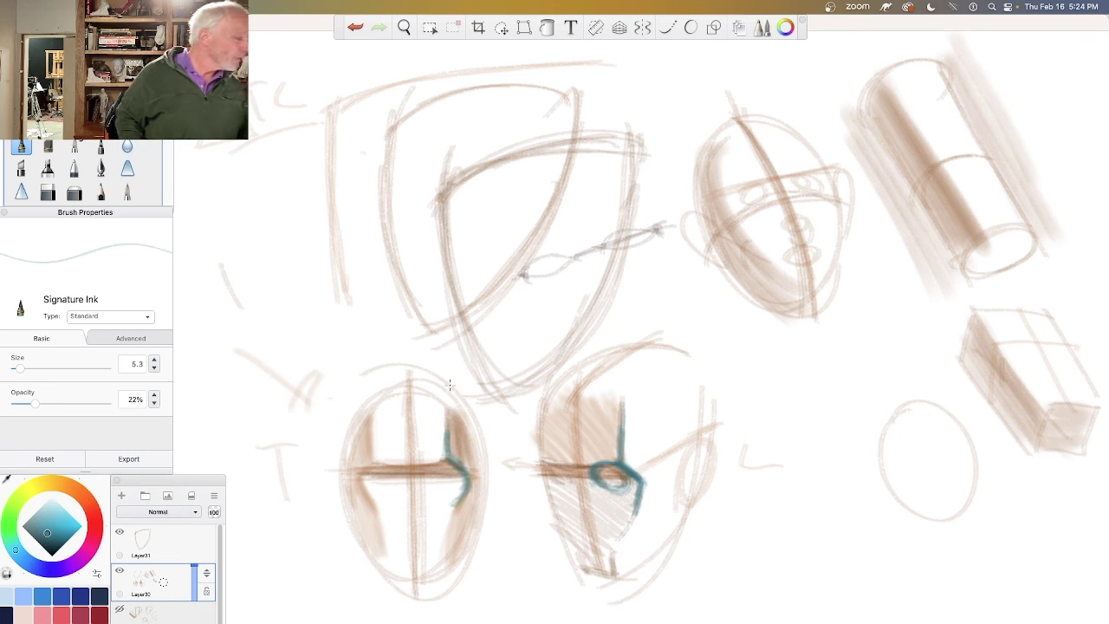
Step: Hide the head-sketch layer, return to the shield layer, and draw slanted guidelines through the shield's top and chin with a long line down beside it
click(119, 570)
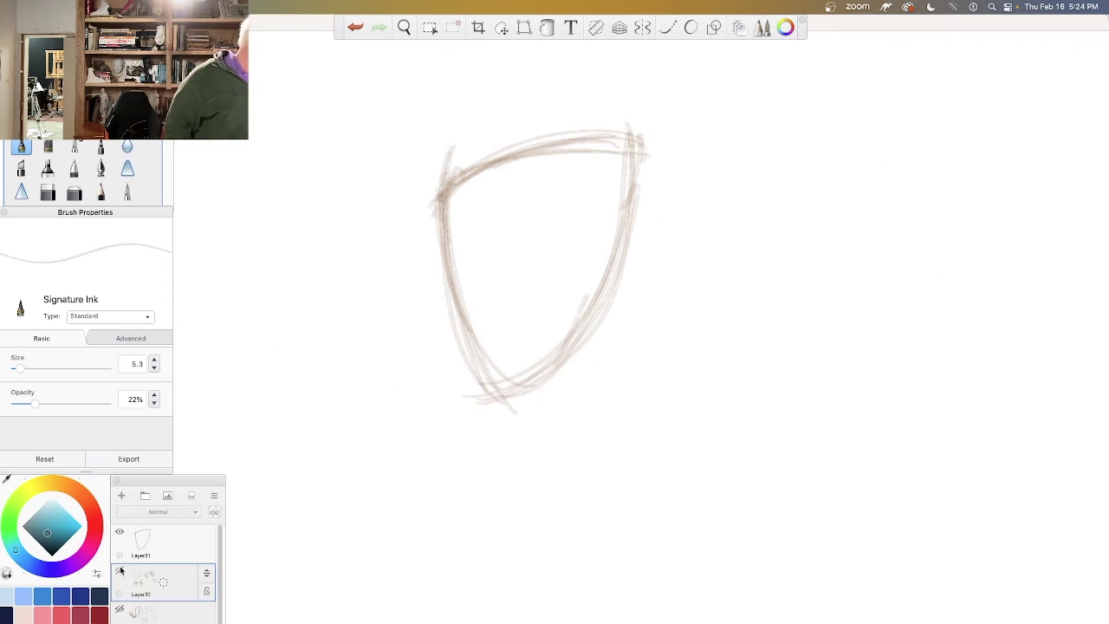
click(156, 542)
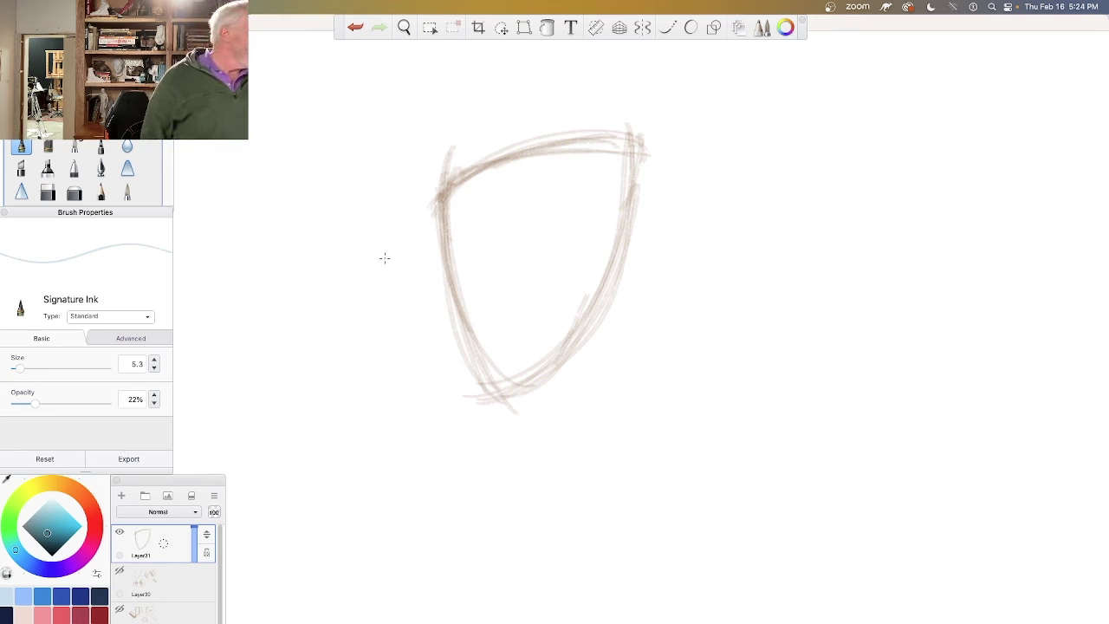
drag(455, 180, 328, 227)
mouse_move(506, 382)
mouse_down()
mouse_move(484, 406)
mouse_move(457, 392)
mouse_up()
drag(529, 138, 329, 194)
mouse_move(525, 144)
mouse_down()
mouse_move(296, 216)
mouse_move(306, 209)
mouse_up()
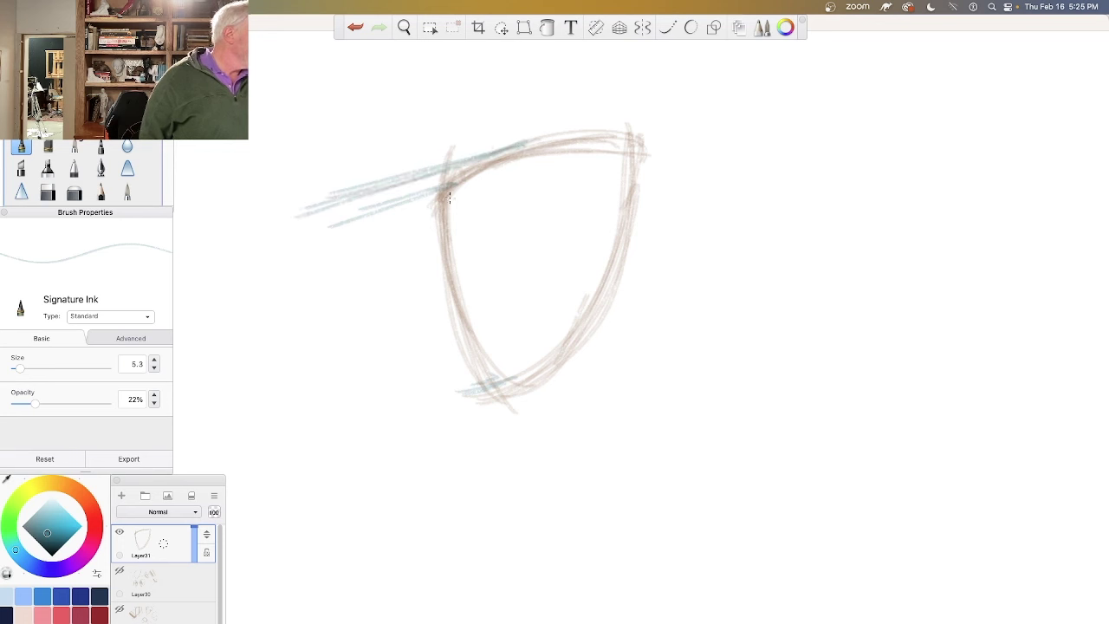
drag(516, 383, 459, 392)
drag(388, 184, 444, 392)
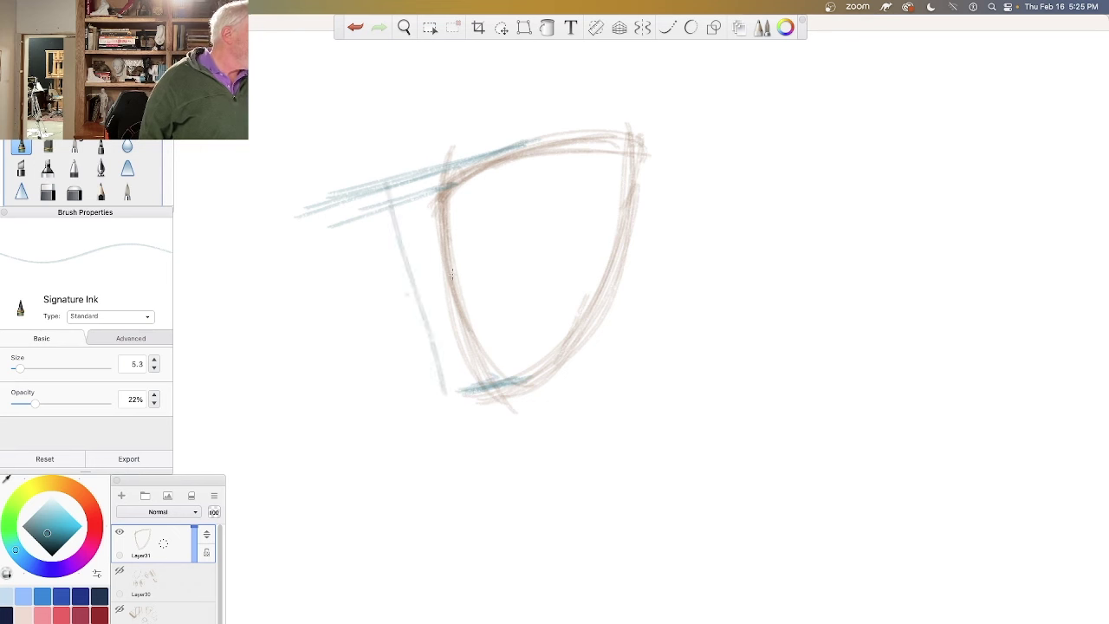
Step: Mark the eye level with short horizontal strokes just inside the shield's left edge
drag(458, 271, 480, 269)
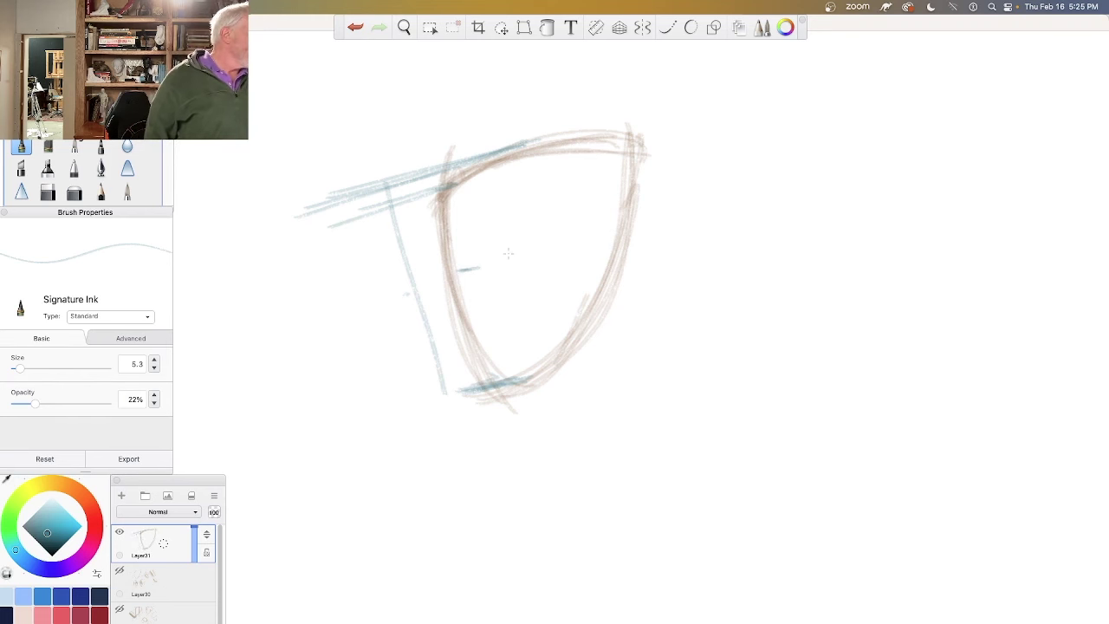
drag(479, 270, 459, 269)
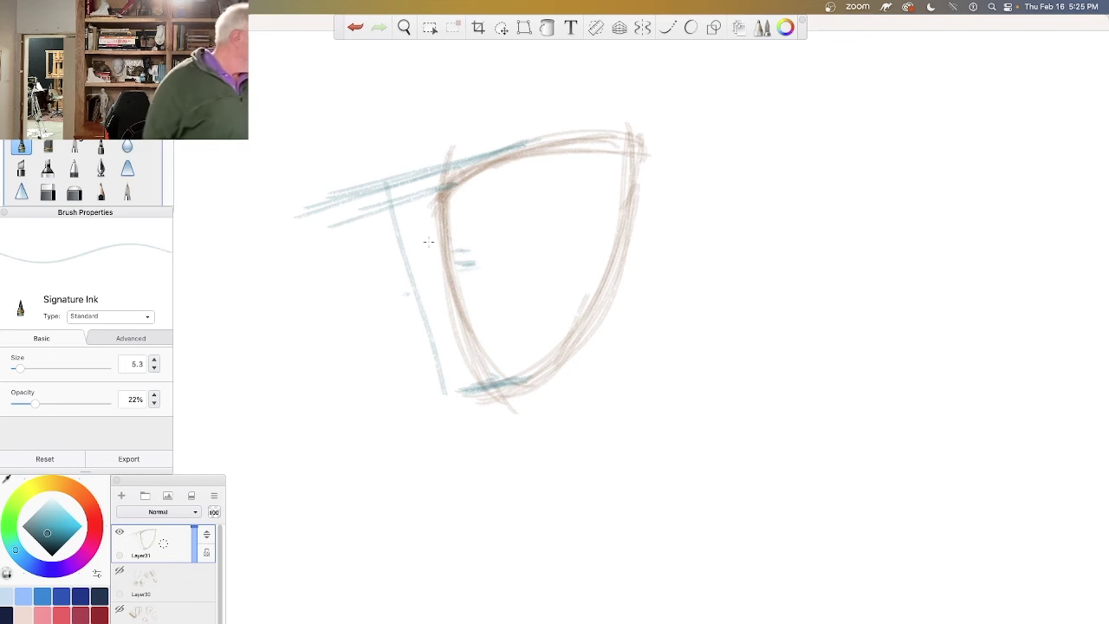
Step: Add several blank layers above the shield sketch
click(121, 496)
click(121, 496)
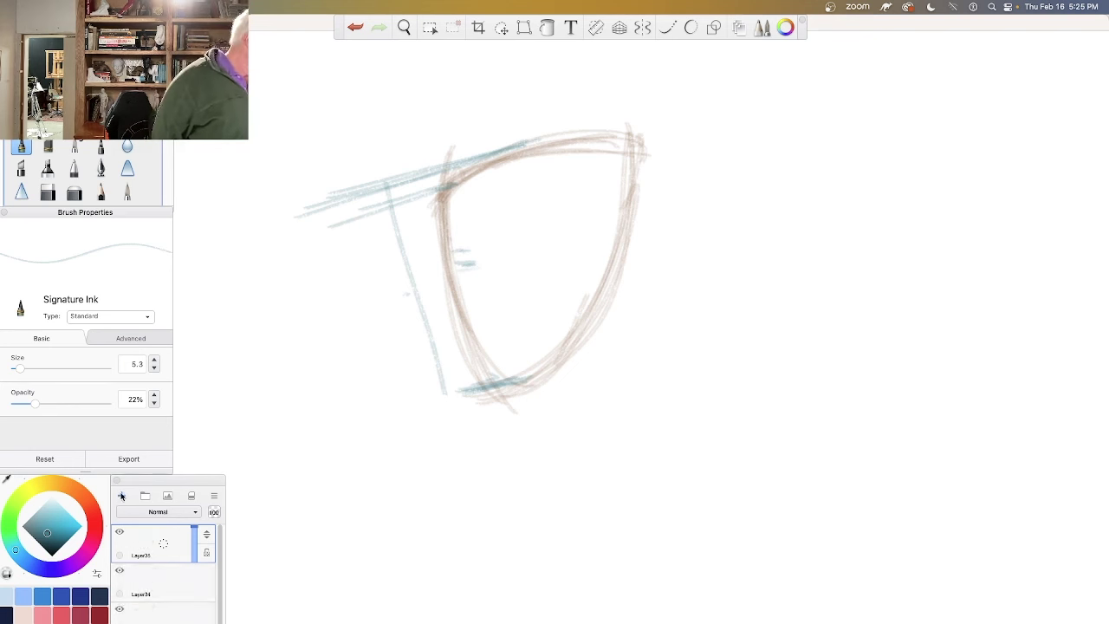
click(121, 496)
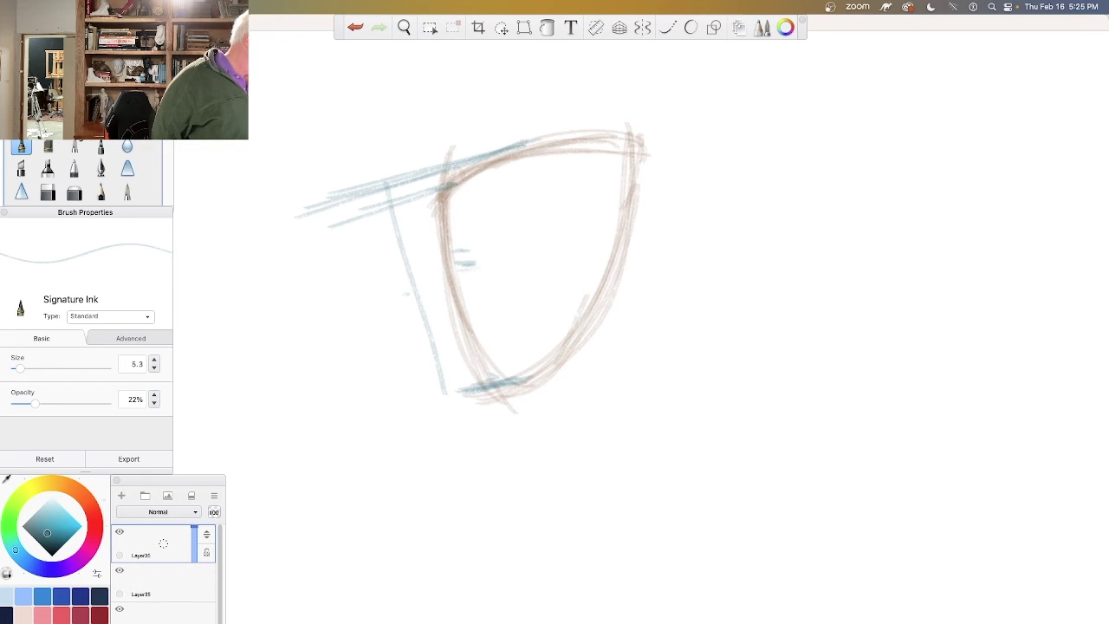
scroll(165, 572, down, 3)
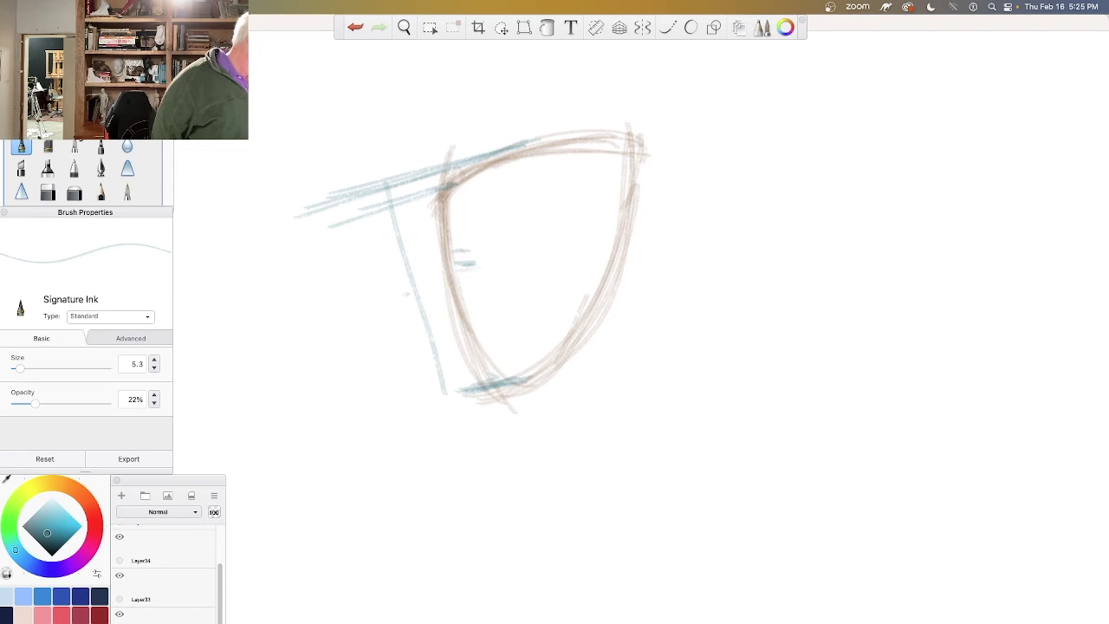
Step: Undo the added blank layers and the short eye-level strokes inside the shield
click(356, 28)
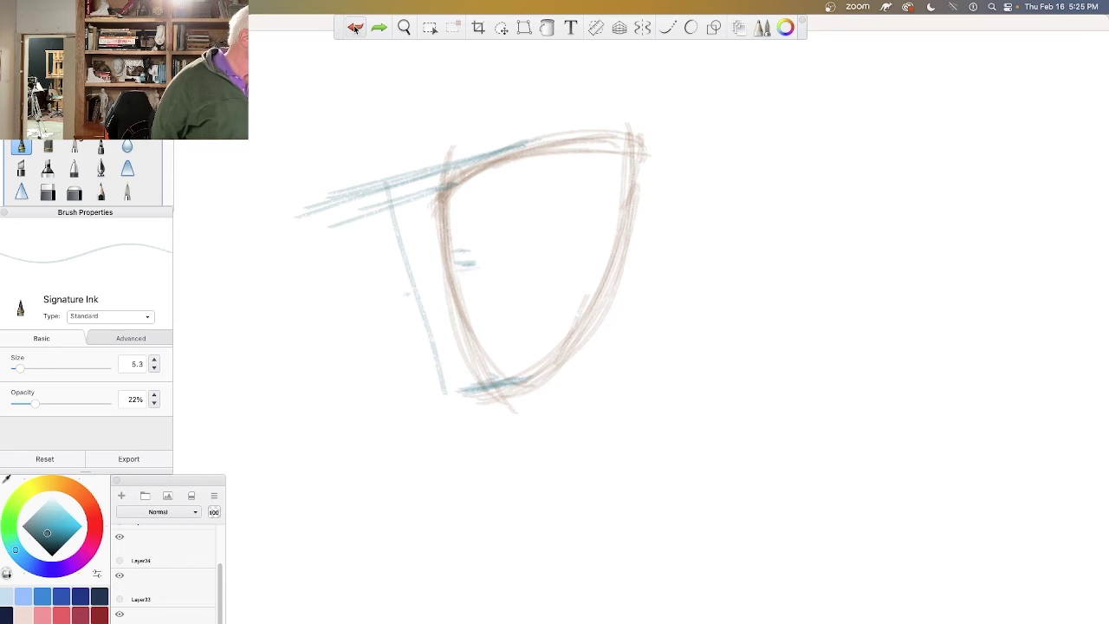
click(356, 28)
click(357, 29)
click(356, 29)
click(357, 30)
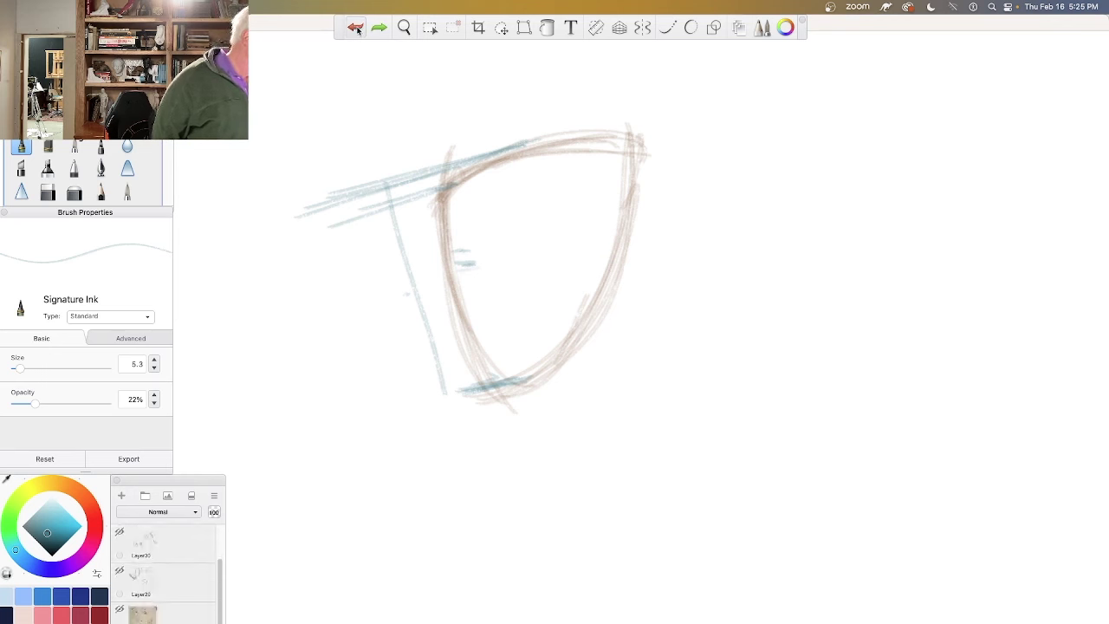
click(358, 30)
click(357, 28)
click(359, 28)
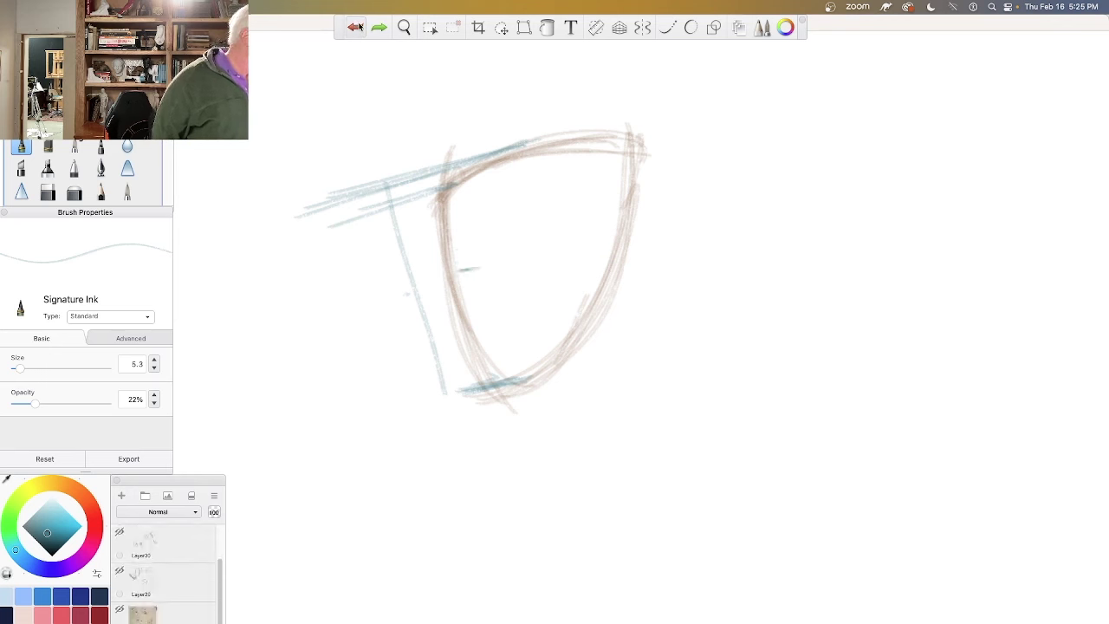
click(355, 28)
click(355, 29)
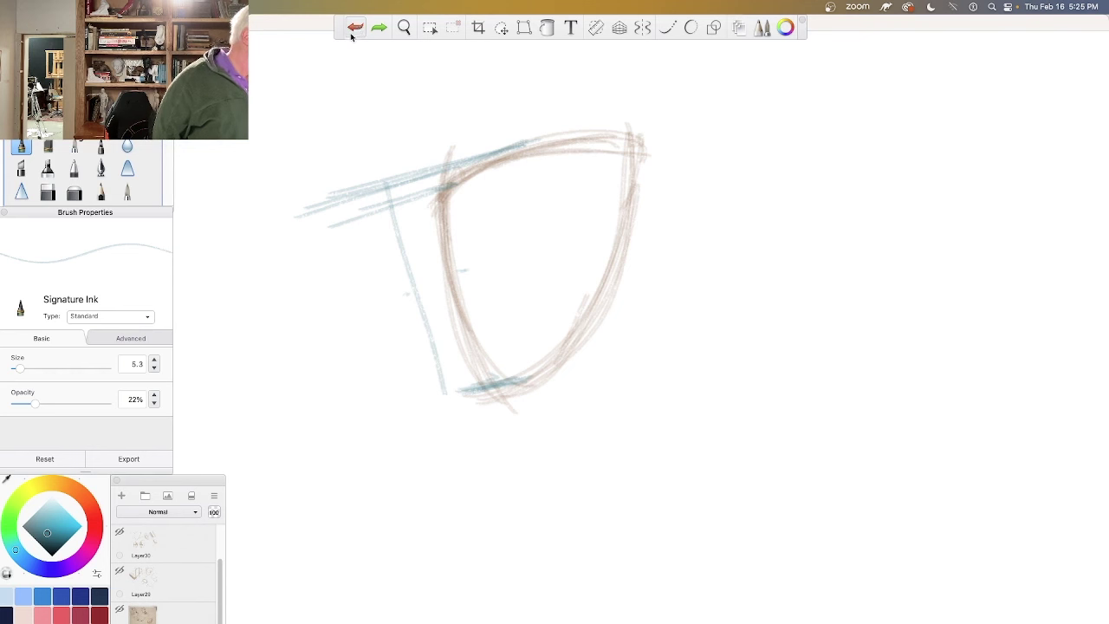
click(354, 29)
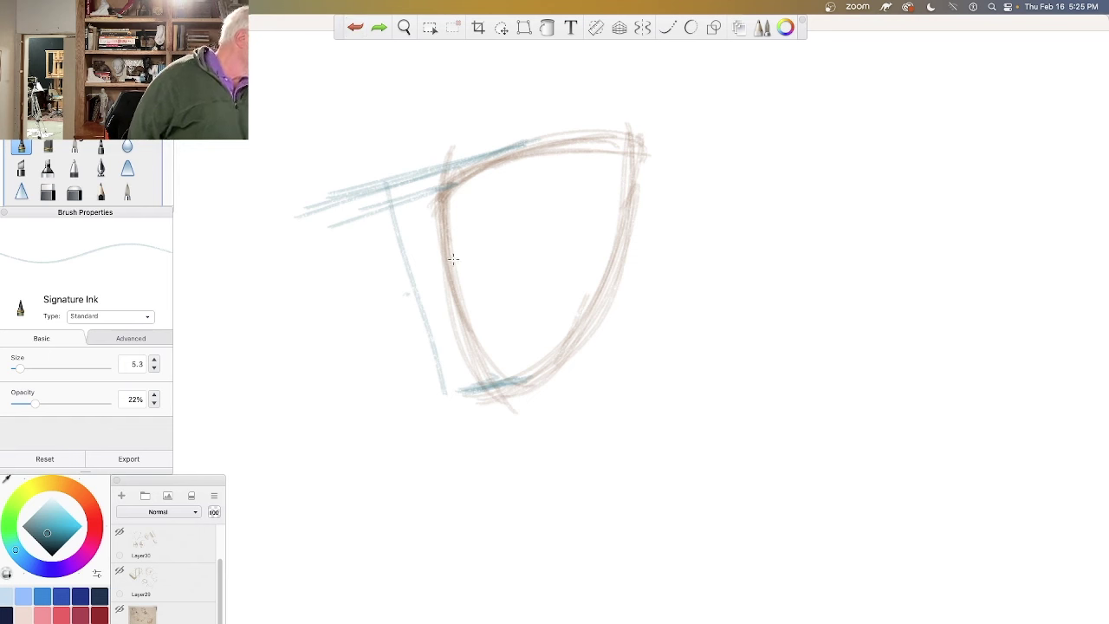
Step: Sketch a small eye with an arched upper lid inside the shield's left edge, and facial profile contours down that edge to the mouth
drag(466, 257, 456, 259)
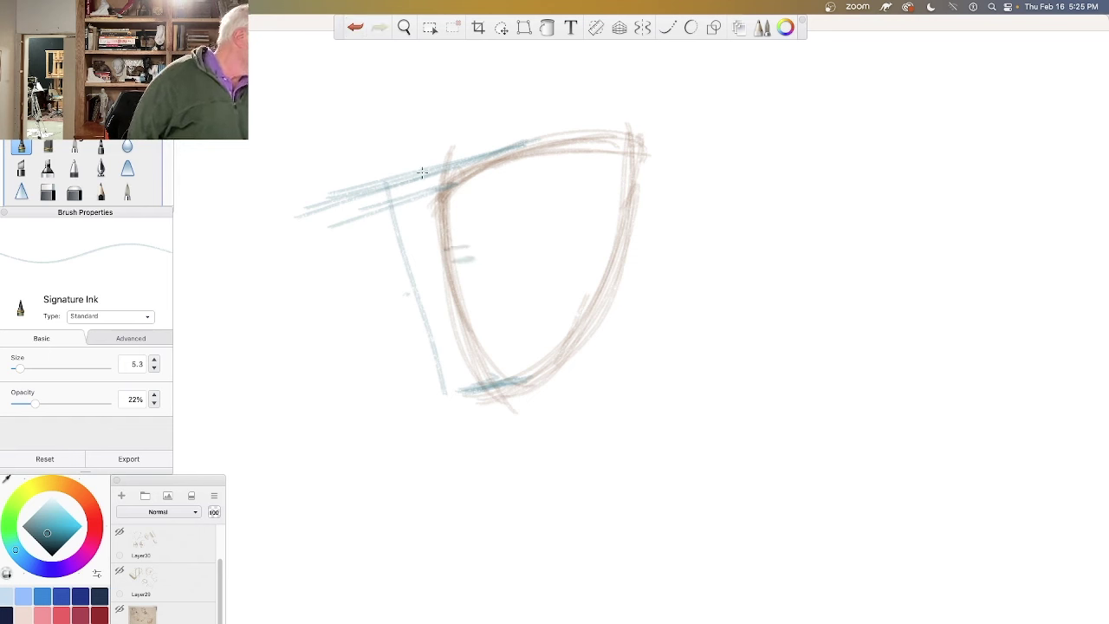
click(354, 29)
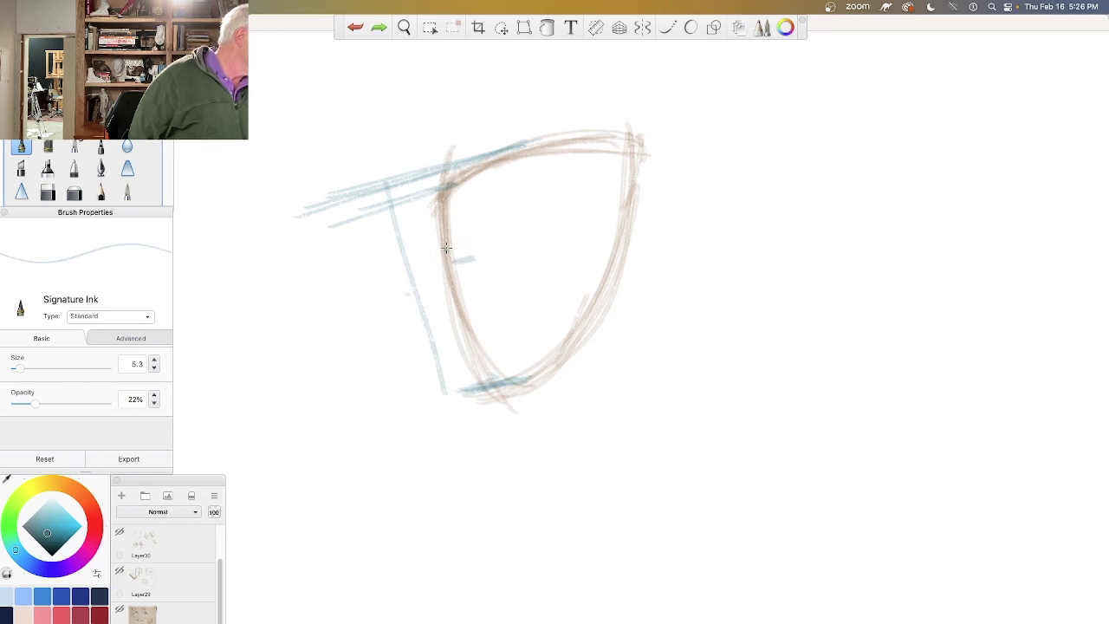
drag(448, 247, 473, 248)
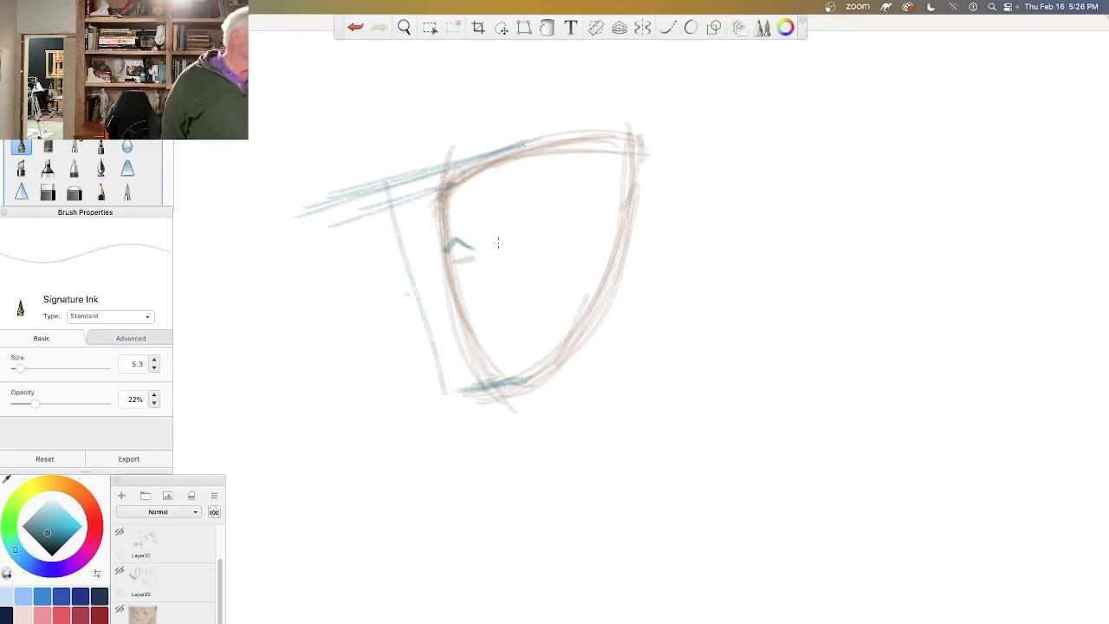
mouse_move(440, 206)
mouse_down()
mouse_move(447, 320)
mouse_move(486, 333)
mouse_move(465, 347)
mouse_move(491, 379)
mouse_up()
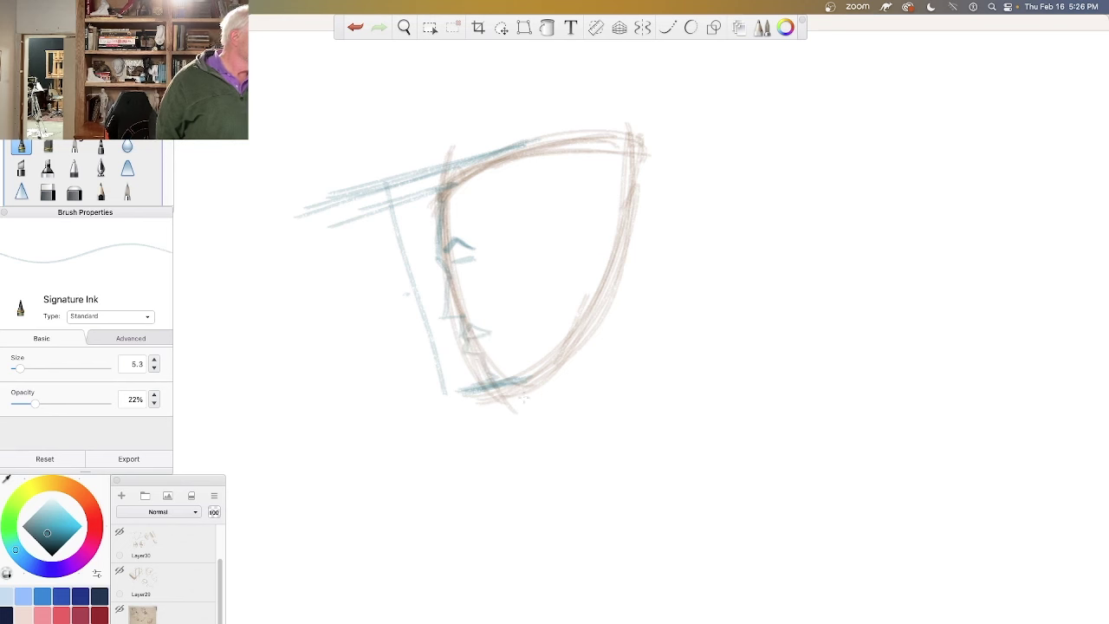
Step: Draw a long tilted double-headed arrow through the head sketch's eye line and darken the mark where it crosses the eye
click(405, 27)
mouse_move(396, 277)
mouse_down()
mouse_move(421, 214)
mouse_move(427, 326)
mouse_up()
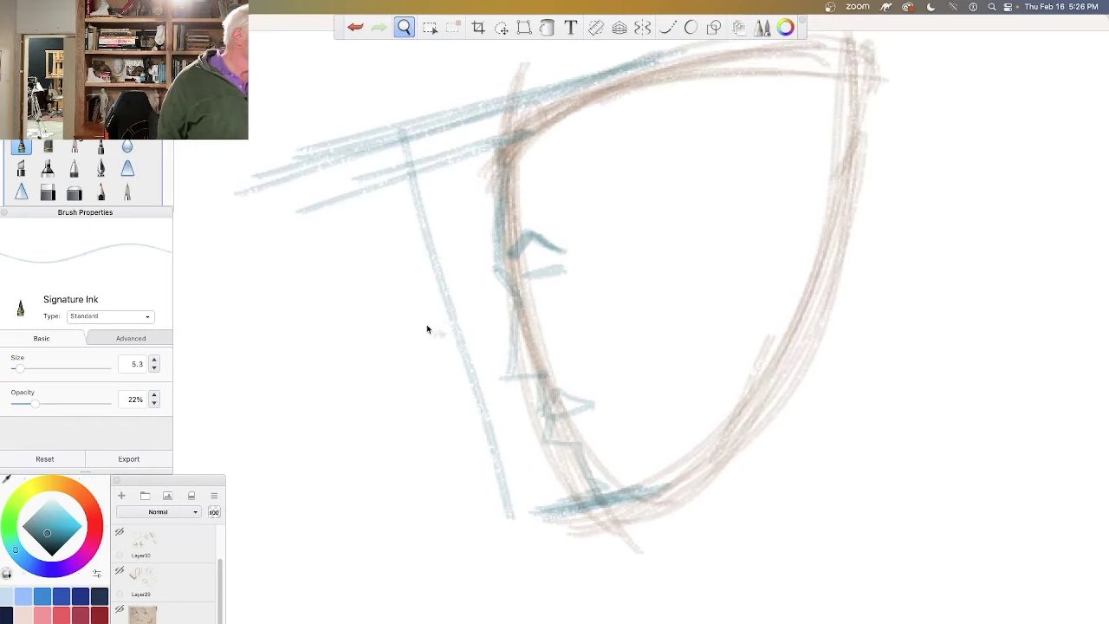
click(454, 265)
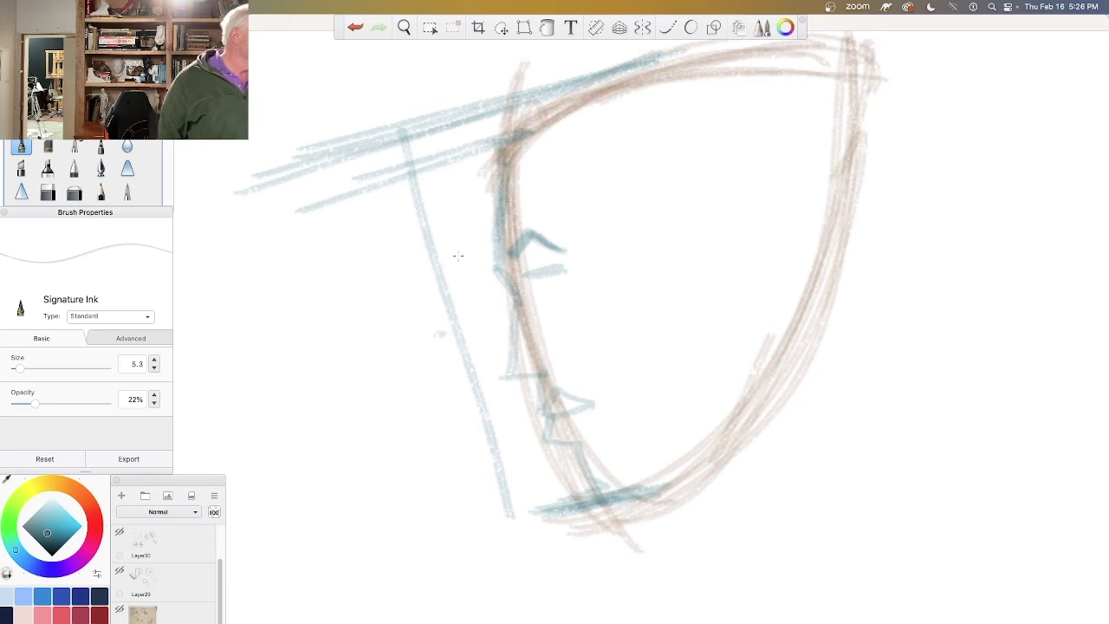
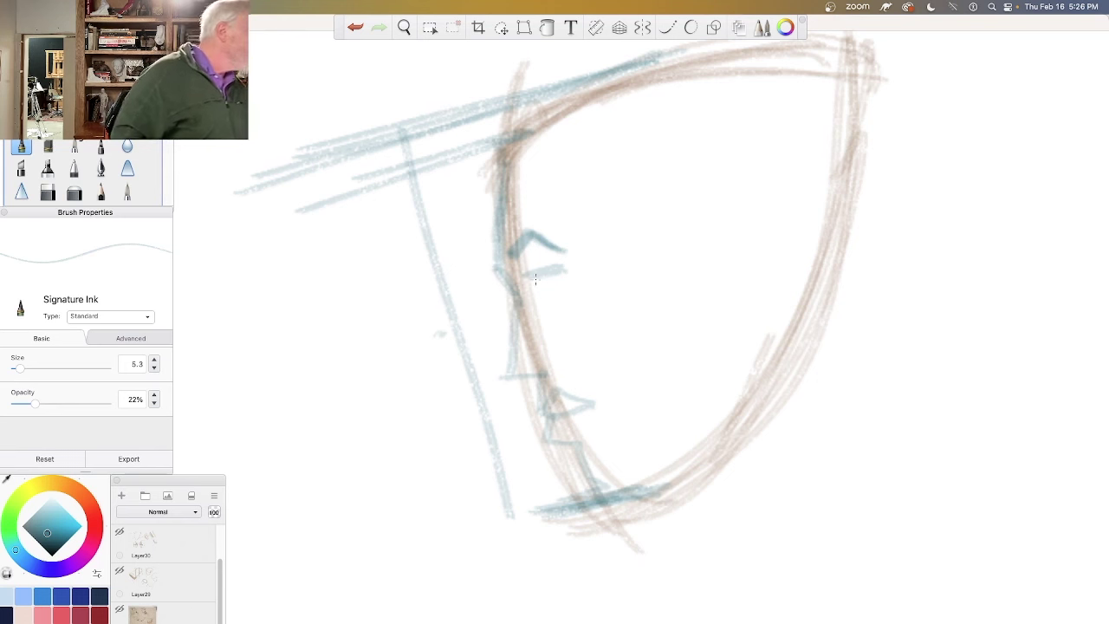
mouse_move(565, 267)
mouse_down()
mouse_move(221, 324)
mouse_move(246, 338)
mouse_up()
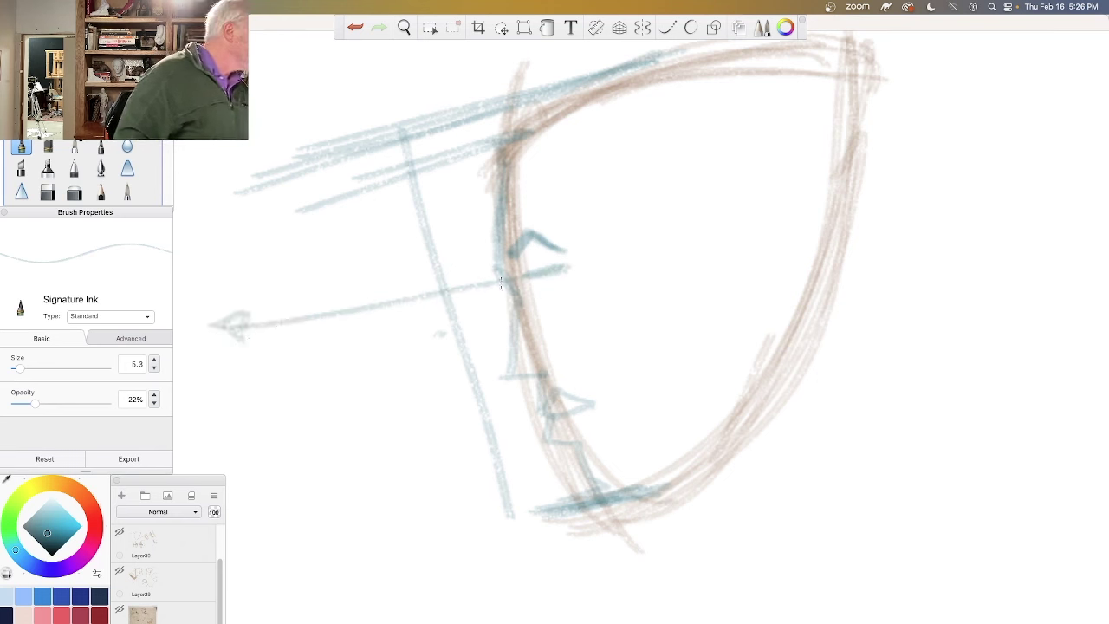
mouse_move(501, 281)
mouse_down()
mouse_move(988, 202)
mouse_move(997, 212)
mouse_up()
drag(995, 180, 1046, 201)
drag(1045, 203, 1001, 217)
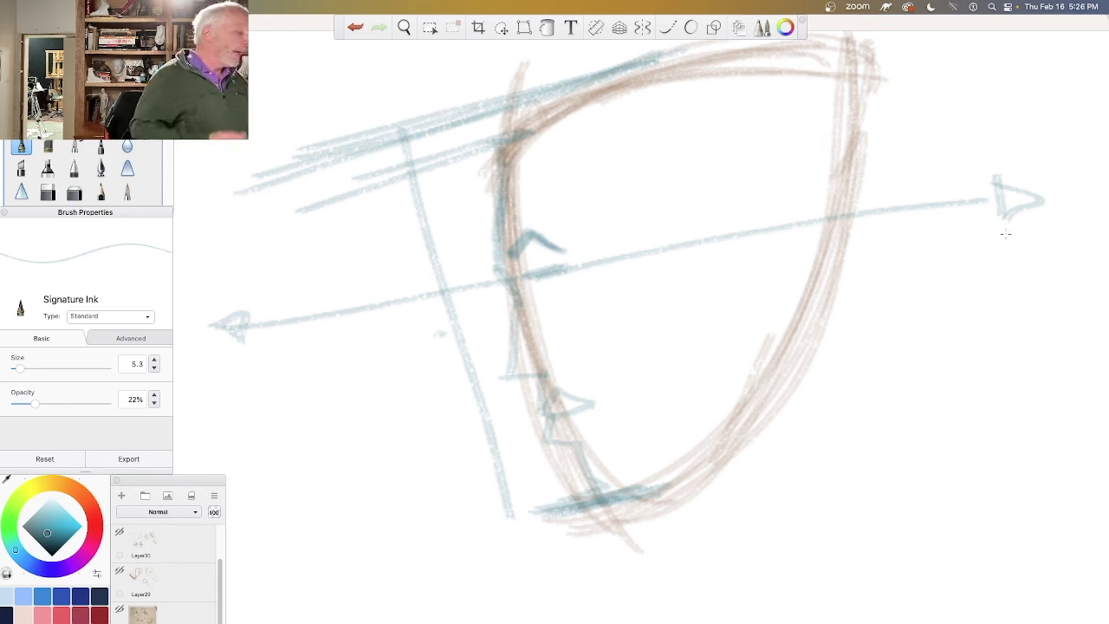
drag(539, 272, 551, 288)
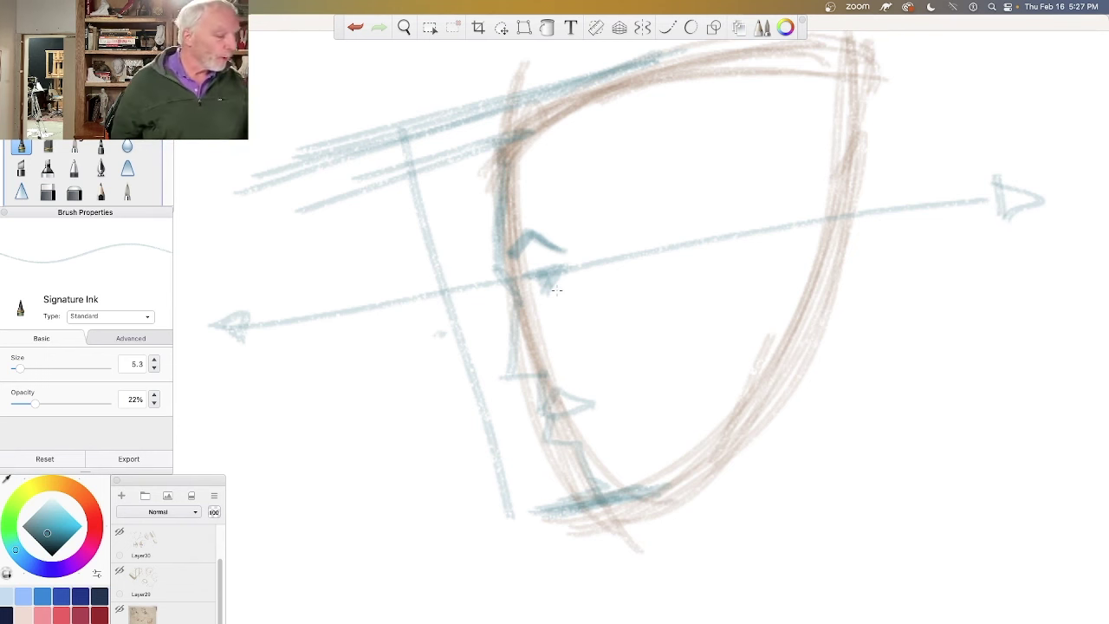
Step: Handwrite the note "3-D STRUCTURE" beside the head sketch, just below the arrow's far end
mouse_move(867, 305)
mouse_down()
mouse_move(896, 314)
mouse_move(877, 347)
mouse_up()
drag(922, 308, 953, 305)
drag(957, 288, 960, 326)
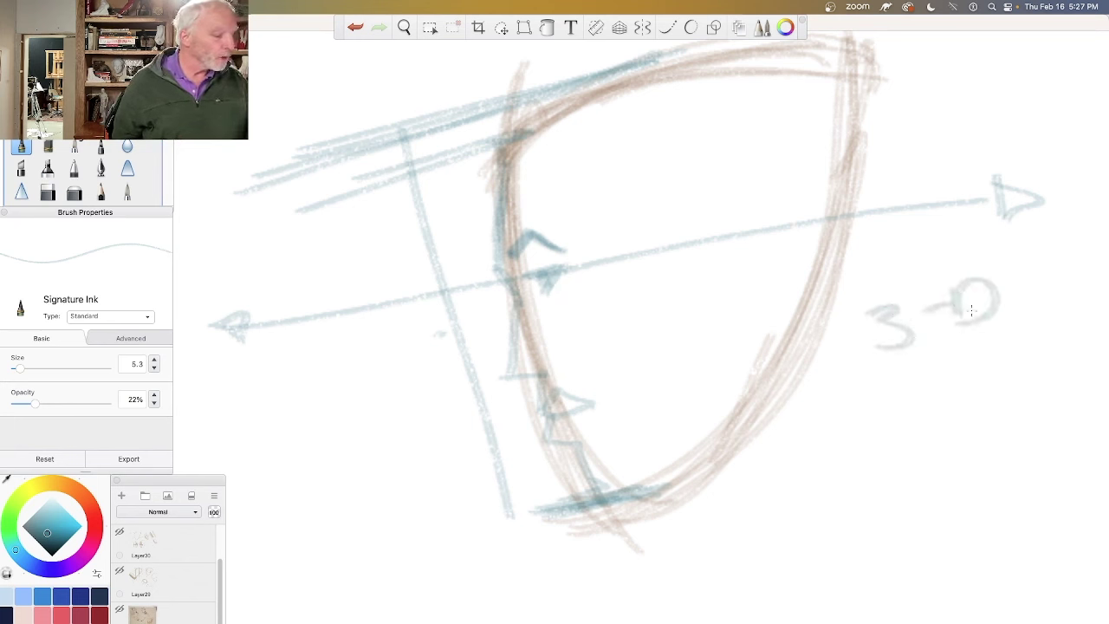
mouse_move(897, 385)
mouse_down()
mouse_move(858, 424)
mouse_move(917, 413)
mouse_up()
mouse_move(888, 378)
mouse_down()
mouse_move(925, 371)
mouse_move(968, 387)
mouse_move(990, 347)
mouse_move(1076, 323)
mouse_move(1064, 324)
mouse_up()
Step: Draw two near-vertical parallel lines below the note, with arrowheads and short arrows connecting them at both ends
drag(836, 463, 853, 584)
mouse_move(893, 446)
mouse_down()
mouse_move(908, 563)
mouse_move(894, 565)
mouse_move(910, 587)
mouse_move(925, 557)
mouse_up()
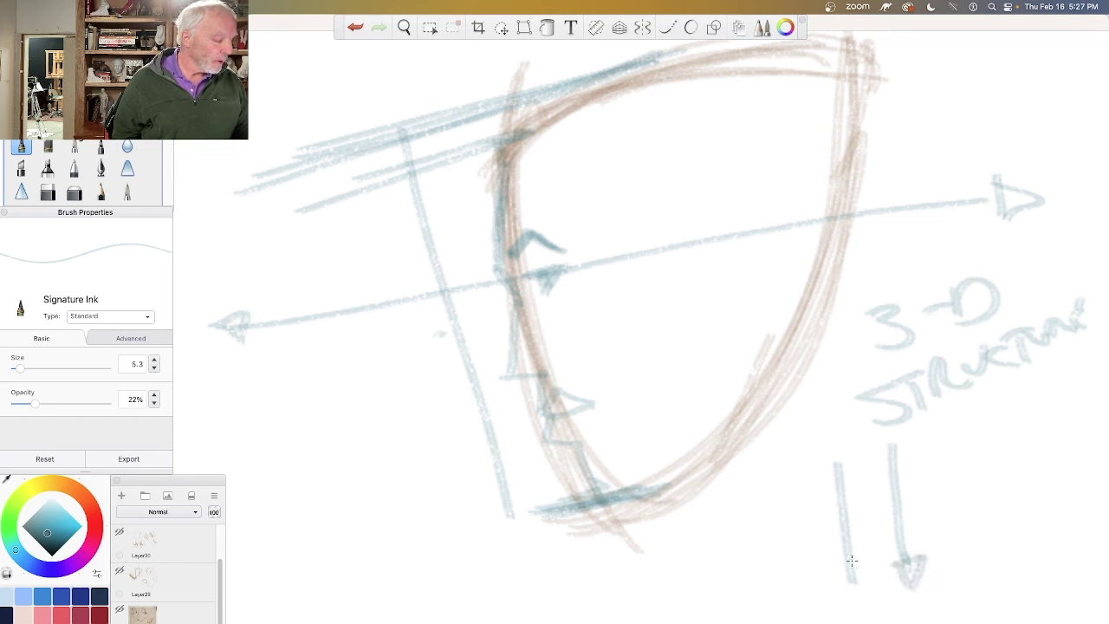
mouse_move(834, 461)
mouse_down()
mouse_move(821, 484)
mouse_move(847, 482)
mouse_up()
mouse_move(858, 579)
mouse_down()
mouse_move(912, 570)
mouse_move(865, 591)
mouse_up()
drag(870, 572, 842, 585)
drag(826, 452, 892, 446)
drag(893, 447, 875, 458)
Step: Draw an upright oval beside the vertical arrows and add a curved double-headed arrow wrapping across its middle
mouse_move(1017, 434)
mouse_down()
mouse_move(1040, 544)
mouse_move(961, 437)
mouse_up()
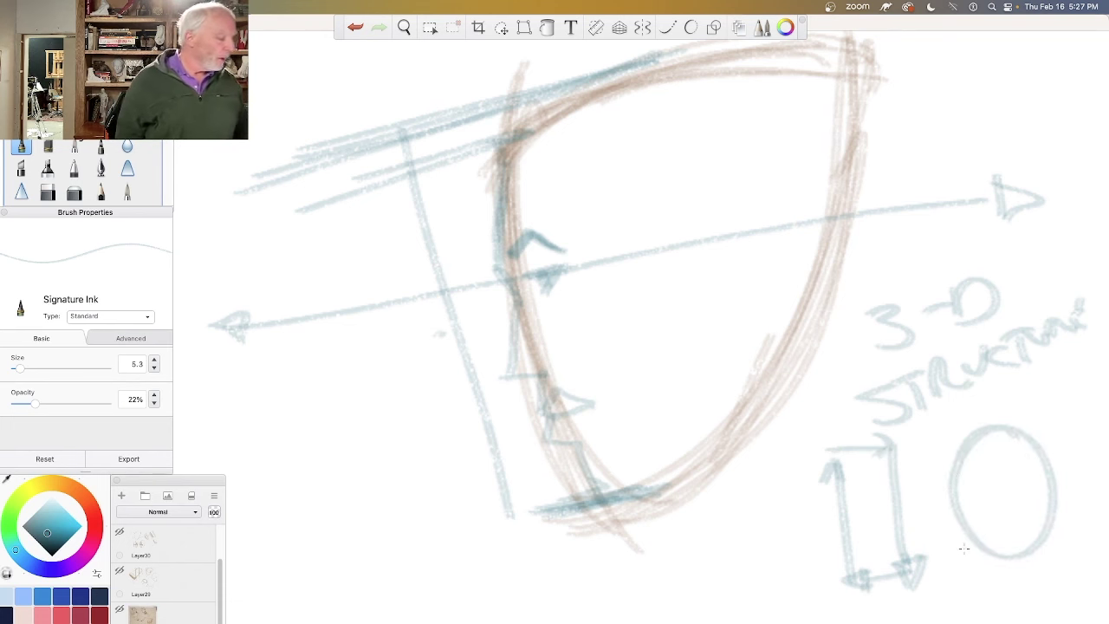
mouse_move(1054, 482)
mouse_down()
mouse_move(1040, 475)
mouse_move(972, 496)
mouse_move(966, 516)
mouse_move(986, 513)
mouse_up()
mouse_move(1038, 460)
mouse_down()
mouse_move(1052, 477)
mouse_move(1045, 487)
mouse_up()
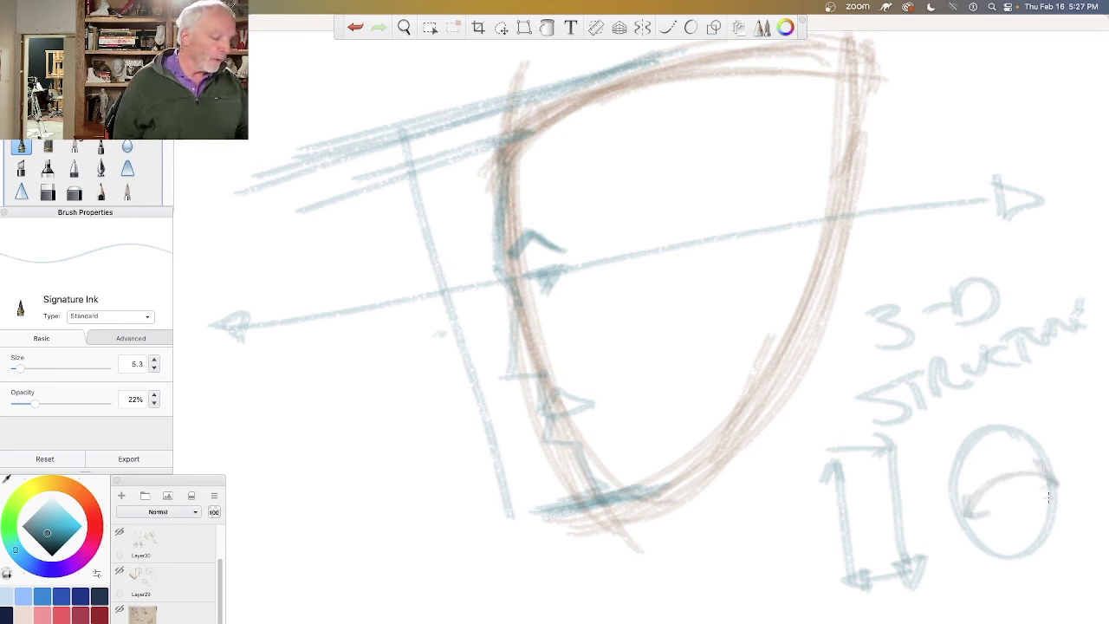
mouse_move(993, 427)
mouse_down()
mouse_move(1059, 498)
mouse_move(962, 513)
mouse_move(983, 432)
mouse_up()
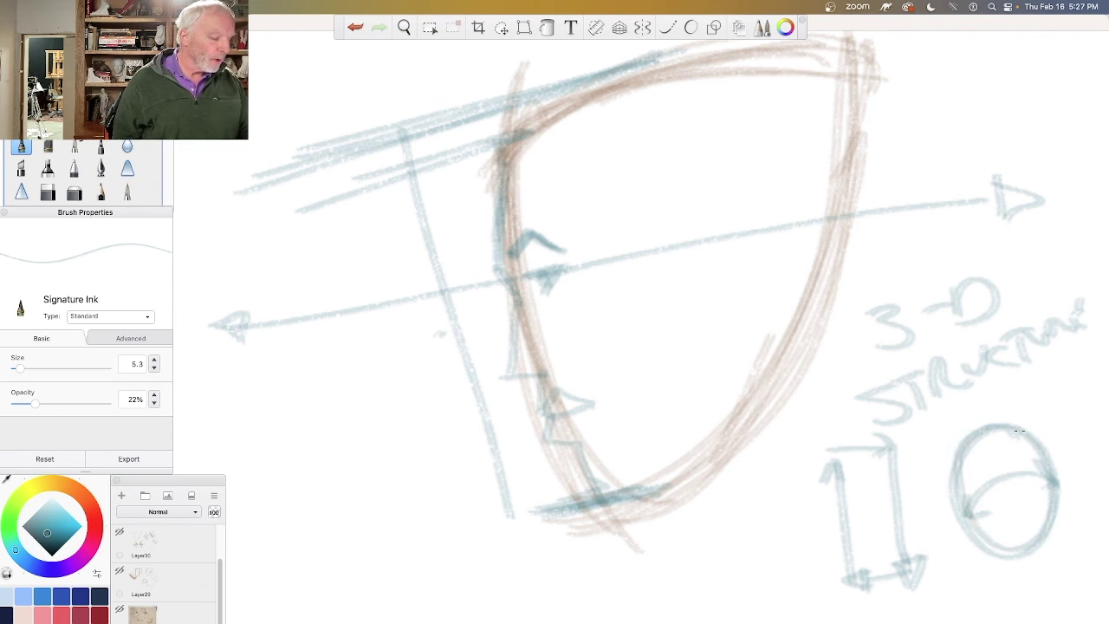
mouse_move(1059, 496)
mouse_down()
mouse_move(1022, 552)
mouse_move(966, 439)
mouse_move(1059, 489)
mouse_move(1016, 559)
mouse_up()
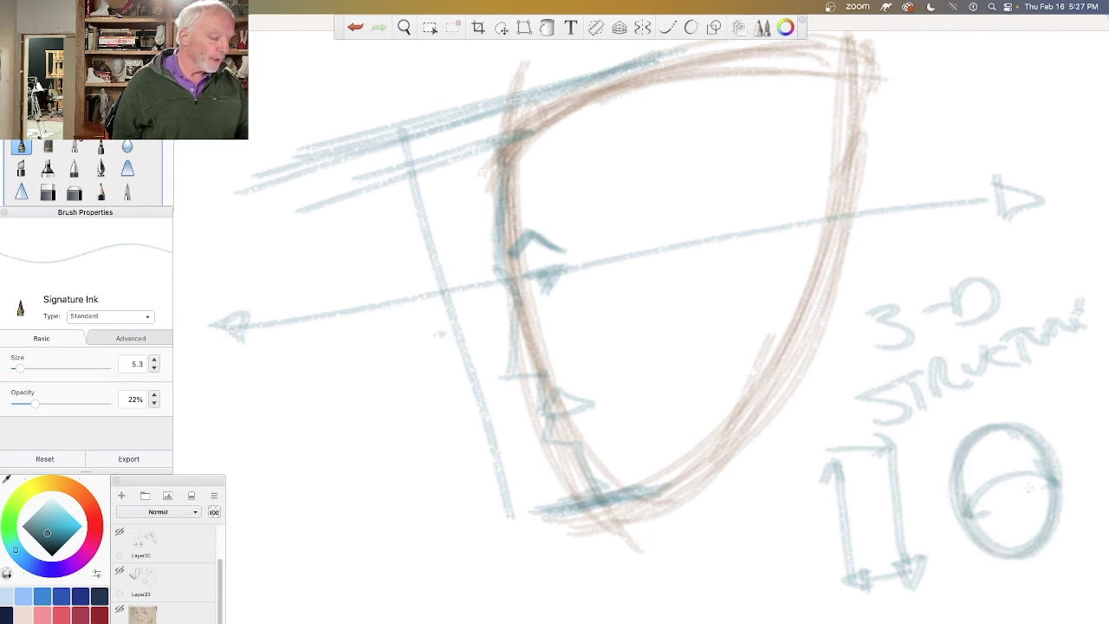
mouse_move(1043, 461)
mouse_down()
mouse_move(1058, 481)
mouse_move(981, 490)
mouse_up()
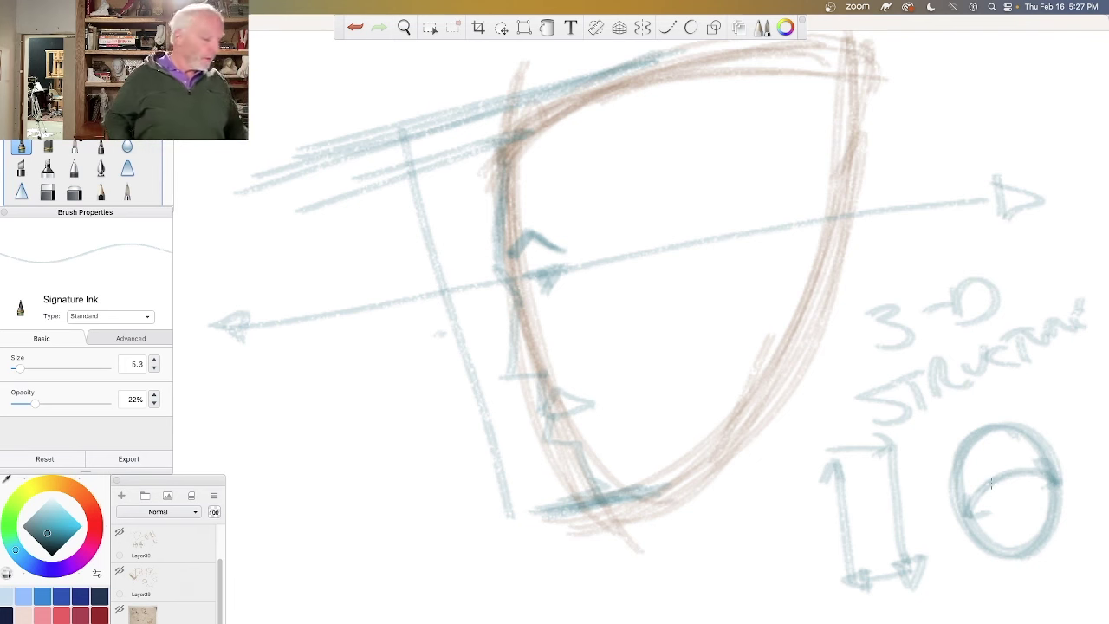
Step: Sketch an upright column below the chin with a darkened V-notched top, a centre line and a wavy cross-contour
mouse_move(699, 511)
mouse_down()
mouse_move(732, 537)
mouse_move(793, 517)
mouse_up()
mouse_move(696, 506)
mouse_down()
mouse_move(728, 534)
mouse_move(791, 511)
mouse_move(790, 623)
mouse_up()
drag(787, 516, 787, 623)
drag(693, 513, 685, 623)
mouse_move(693, 508)
mouse_down()
mouse_move(793, 520)
mouse_move(761, 527)
mouse_up()
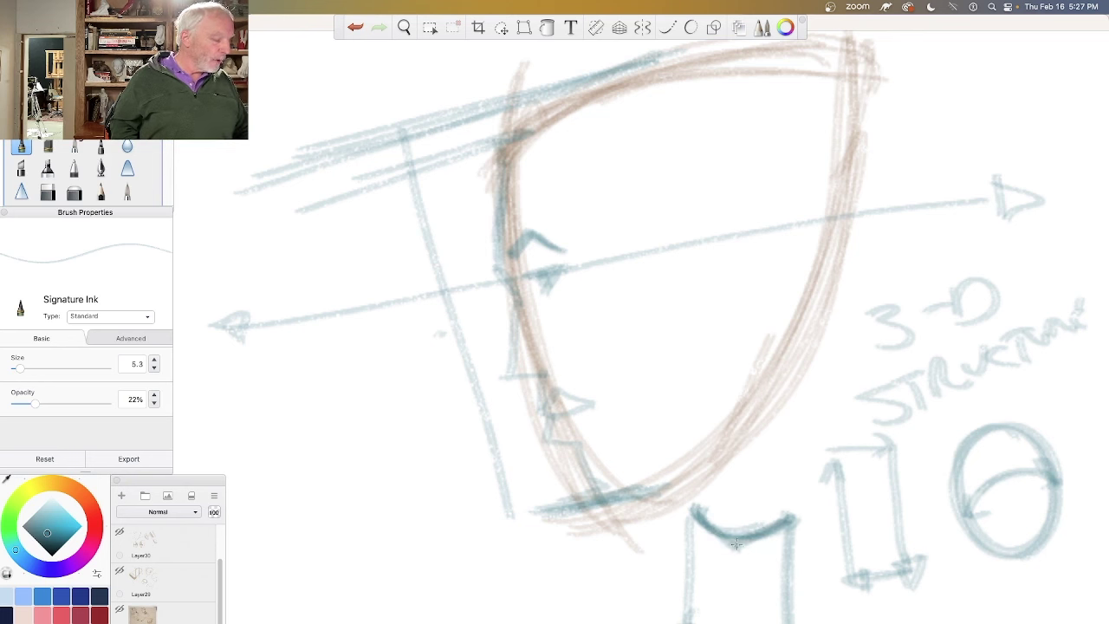
mouse_move(696, 510)
mouse_down()
mouse_move(735, 539)
mouse_move(784, 519)
mouse_up()
drag(734, 544, 734, 622)
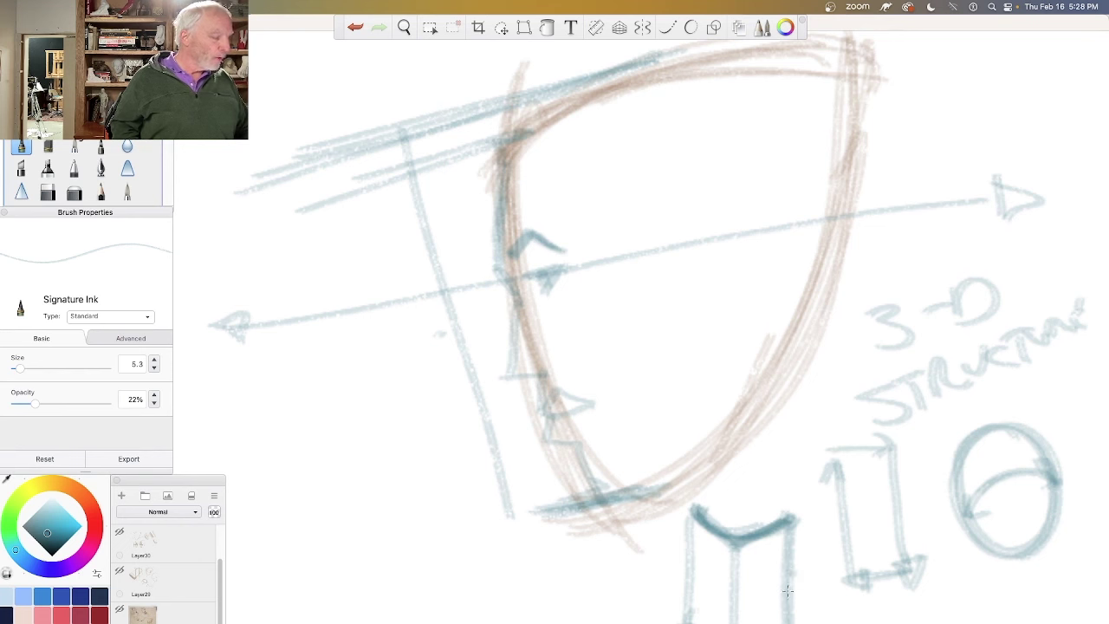
mouse_move(787, 569)
mouse_down()
mouse_move(731, 613)
mouse_move(696, 587)
mouse_up()
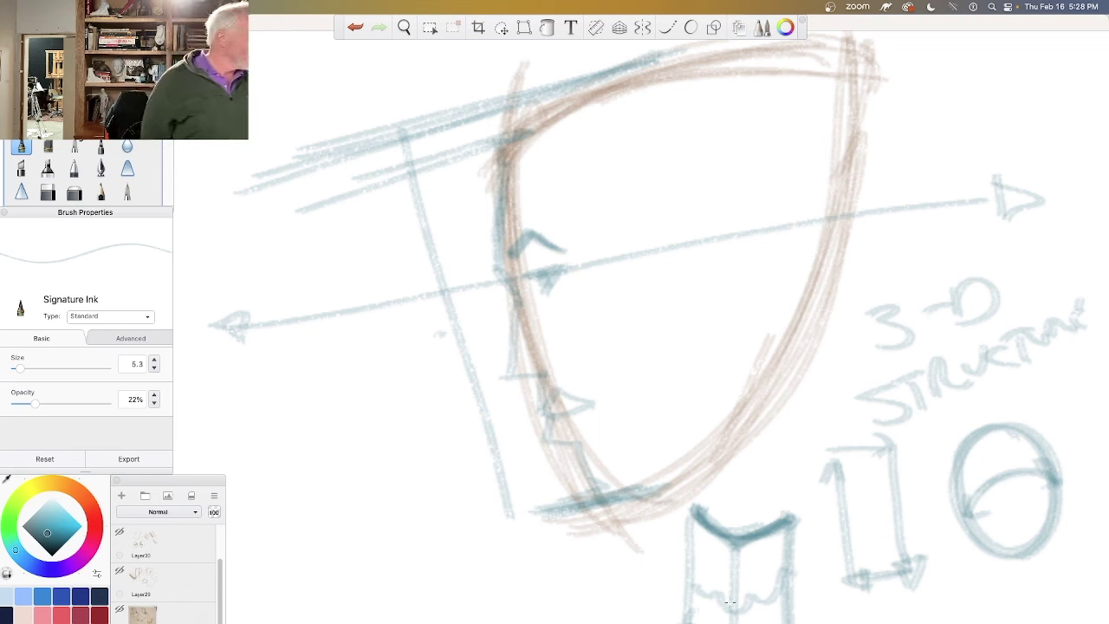
Step: Draw a large diagonal arrow pointing down toward the chin side, in the empty area below the head sketch
click(404, 27)
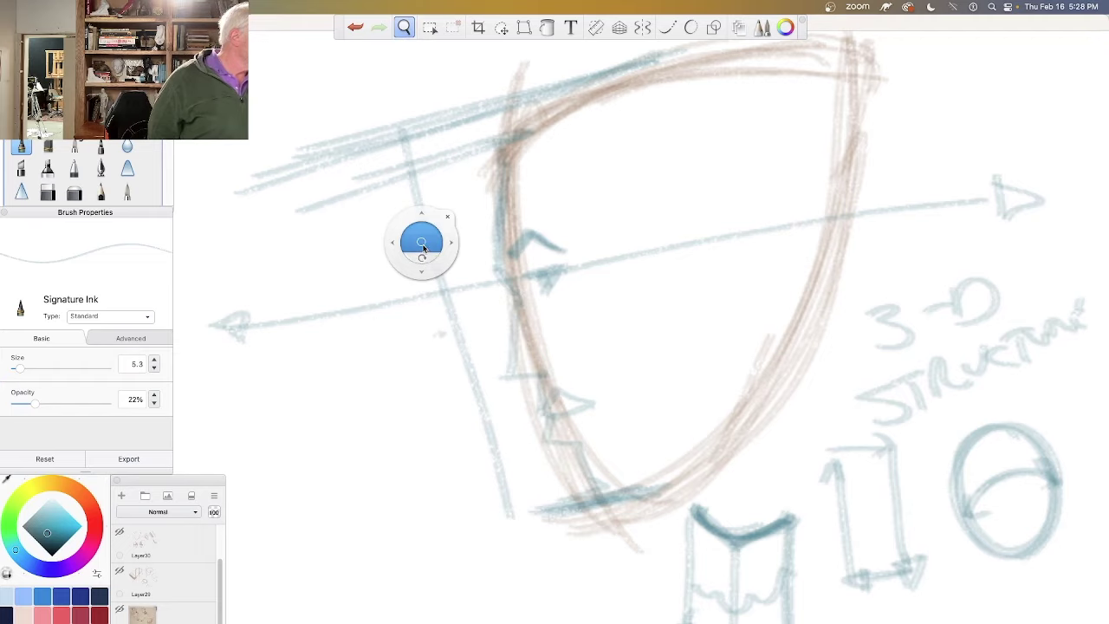
drag(422, 246, 432, 350)
click(456, 309)
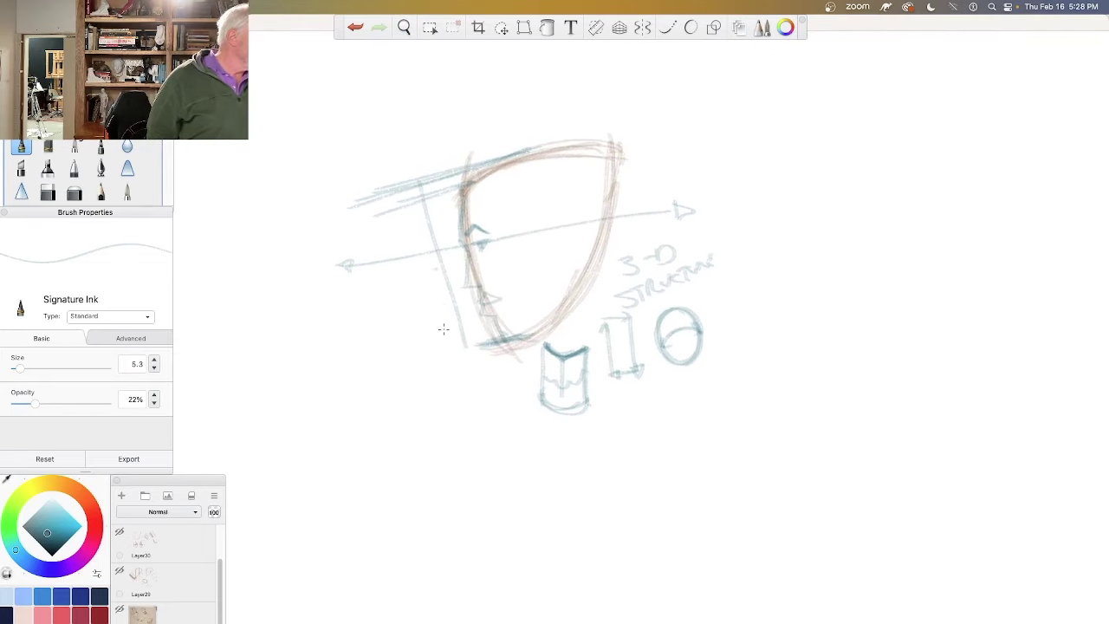
mouse_move(282, 353)
mouse_down()
mouse_move(351, 461)
mouse_move(330, 476)
mouse_up()
mouse_move(373, 437)
mouse_down()
mouse_move(379, 499)
mouse_move(330, 490)
mouse_up()
Step: Handwrite "VISUAL ARROW MOMENTUM" in two lines below the sketches and underline it twice
drag(468, 495, 448, 499)
drag(452, 489, 468, 552)
drag(468, 552, 473, 498)
drag(500, 496, 499, 547)
mouse_move(555, 505)
mouse_down()
mouse_move(515, 543)
mouse_move(593, 511)
mouse_up()
mouse_move(607, 535)
mouse_down()
mouse_move(622, 501)
mouse_move(642, 538)
mouse_up()
drag(610, 531, 627, 529)
mouse_move(645, 508)
mouse_down()
mouse_move(650, 526)
mouse_move(683, 529)
mouse_up()
drag(728, 499, 711, 541)
mouse_move(730, 499)
mouse_down()
mouse_move(751, 542)
mouse_move(762, 488)
mouse_up()
drag(763, 487, 796, 527)
mouse_move(795, 505)
mouse_down()
mouse_move(829, 525)
mouse_move(929, 482)
mouse_up()
mouse_move(572, 607)
mouse_down()
mouse_move(614, 602)
mouse_move(630, 579)
mouse_move(709, 600)
mouse_up()
mouse_move(691, 584)
mouse_down()
mouse_move(690, 574)
mouse_move(777, 558)
mouse_move(768, 593)
mouse_up()
mouse_move(780, 568)
mouse_down()
mouse_move(814, 567)
mouse_move(849, 586)
mouse_move(451, 620)
mouse_up()
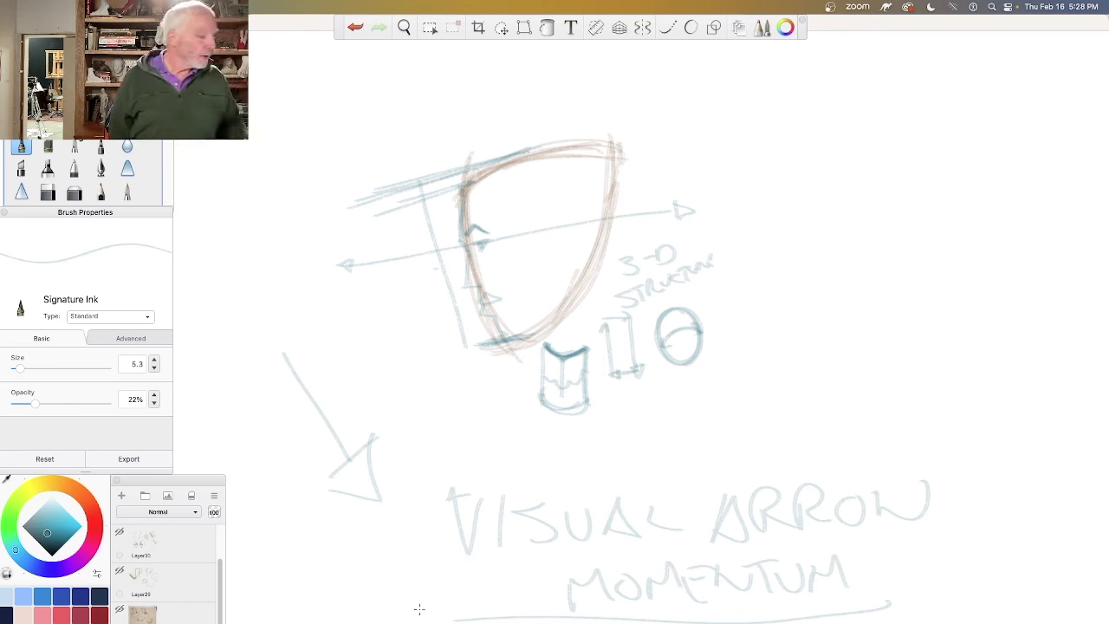
mouse_move(489, 619)
mouse_down()
mouse_move(916, 614)
mouse_move(480, 613)
mouse_up()
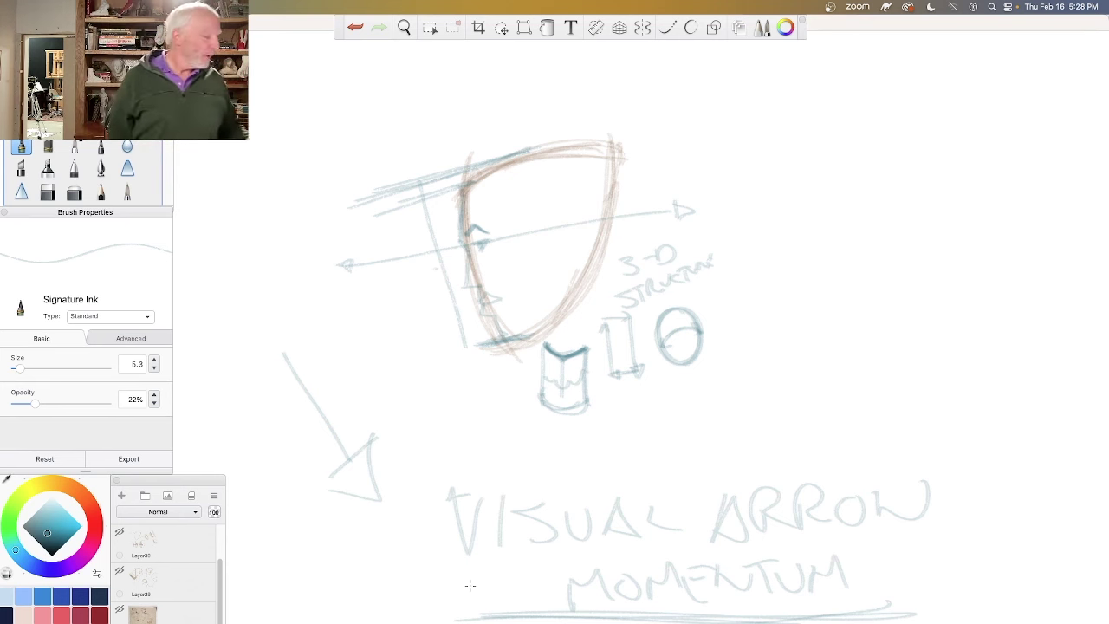
Step: Draw a horizontal line that breaks into dashes above the handwritten title and end it with a question mark
drag(604, 430, 721, 428)
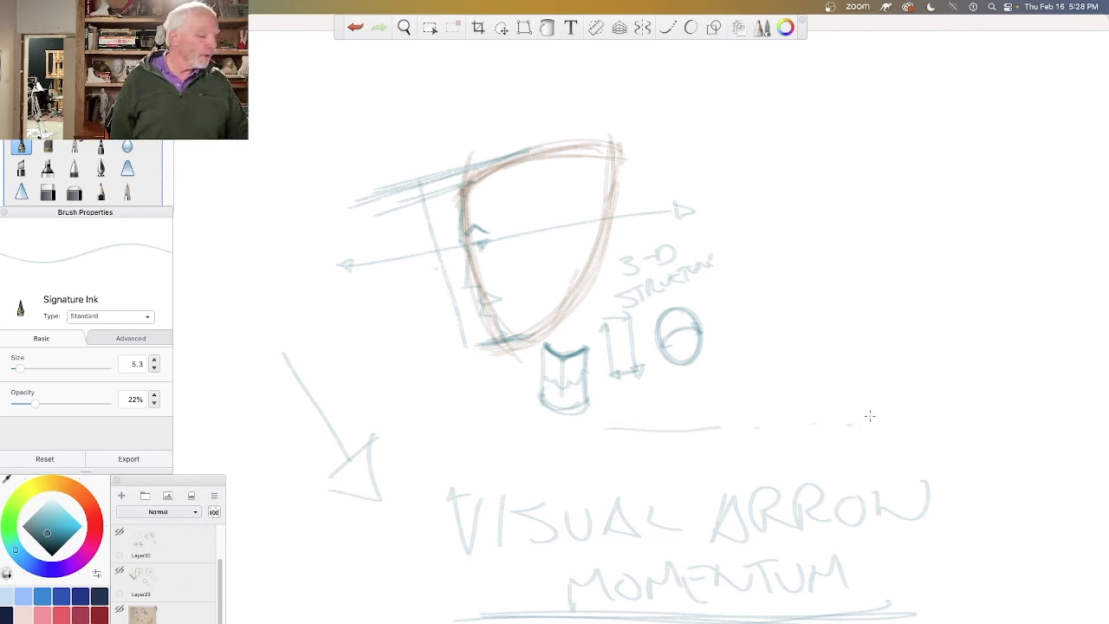
mouse_move(933, 382)
mouse_down()
mouse_move(941, 373)
mouse_move(940, 420)
mouse_up()
click(951, 448)
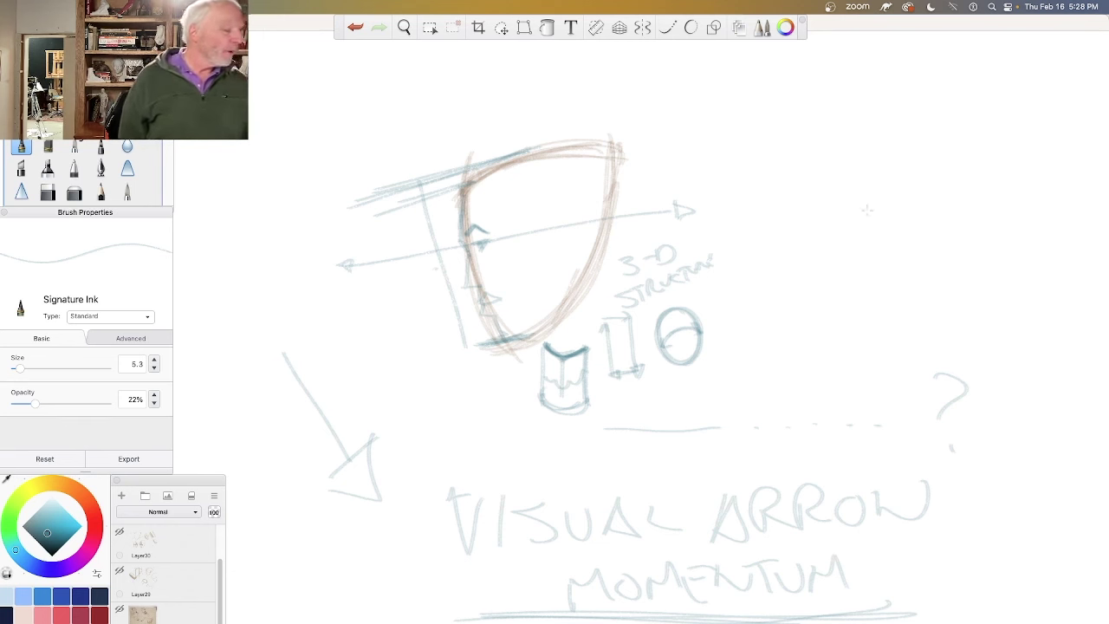
Step: Sketch a second tilted head outline beside the first, with a straight eye-direction arrow and a curved arrow wrapping downward
drag(969, 88, 808, 134)
drag(794, 102, 846, 326)
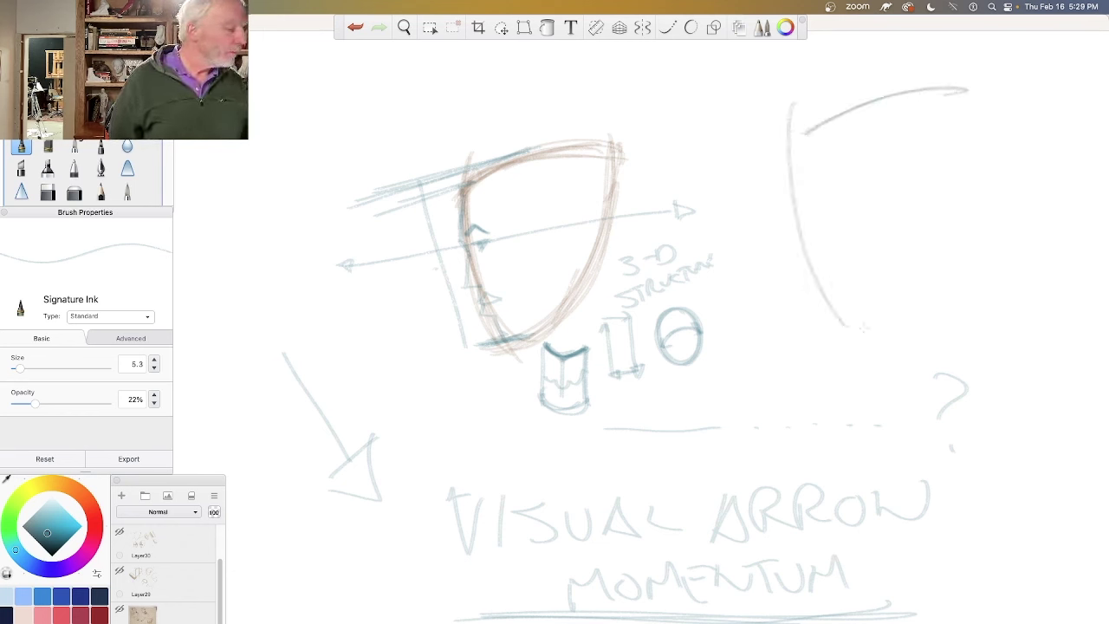
drag(777, 132, 863, 322)
mouse_move(970, 90)
mouse_down()
mouse_move(903, 291)
mouse_move(845, 340)
mouse_up()
mouse_move(799, 198)
mouse_down()
mouse_move(799, 184)
mouse_move(827, 196)
mouse_move(693, 249)
mouse_up()
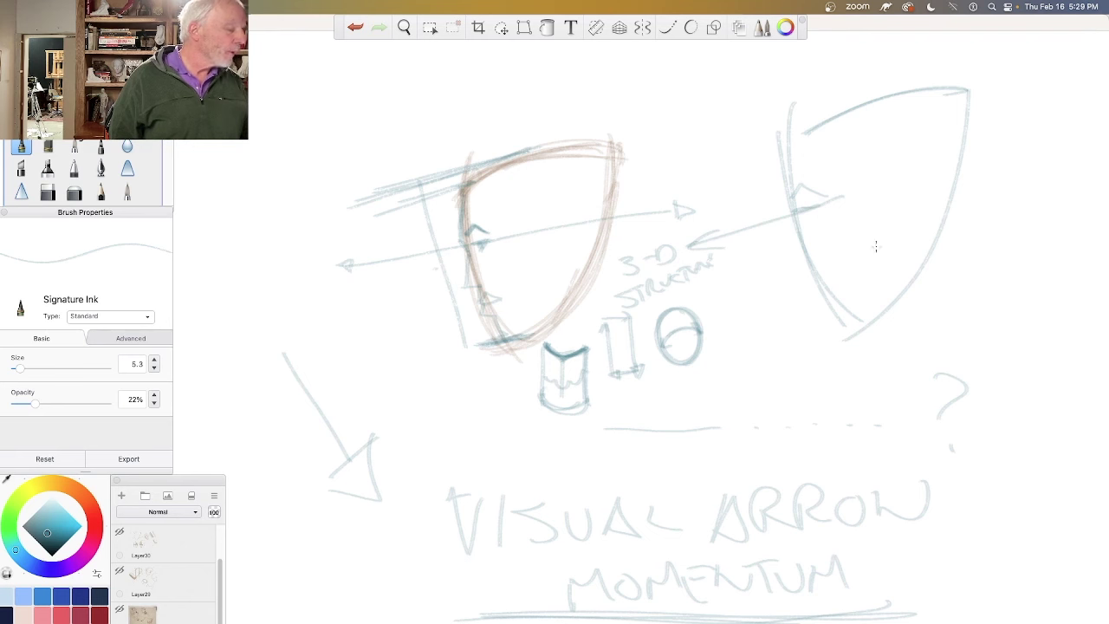
mouse_move(882, 225)
mouse_down()
mouse_move(767, 258)
mouse_move(783, 328)
mouse_up()
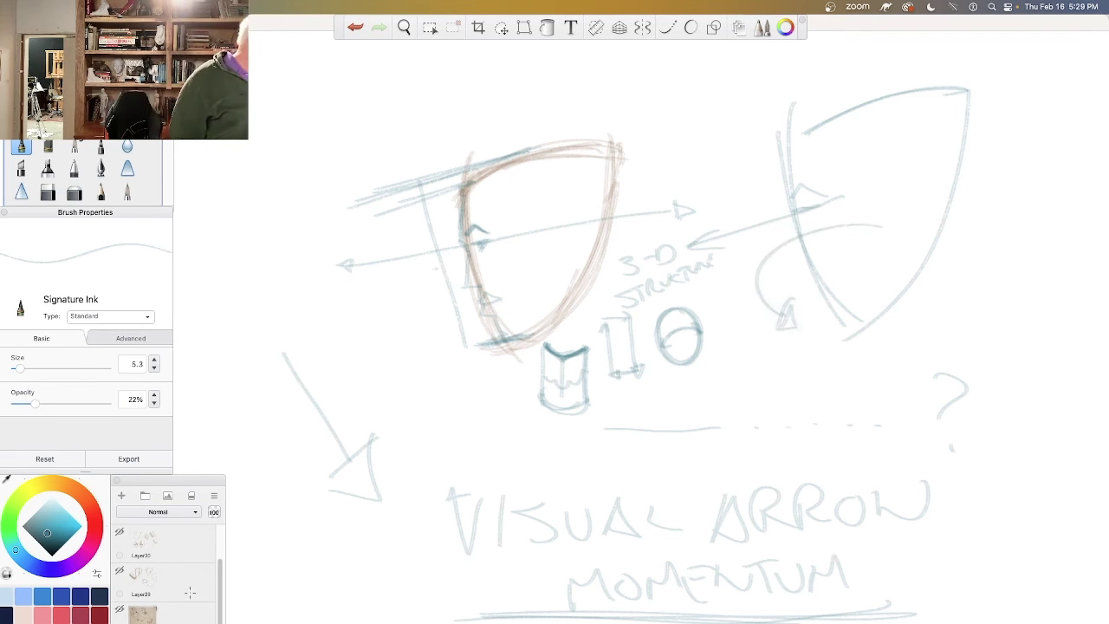
Step: Hide the layer holding the current sketches and add a new empty layer above it
scroll(190, 592, up, 2)
click(118, 529)
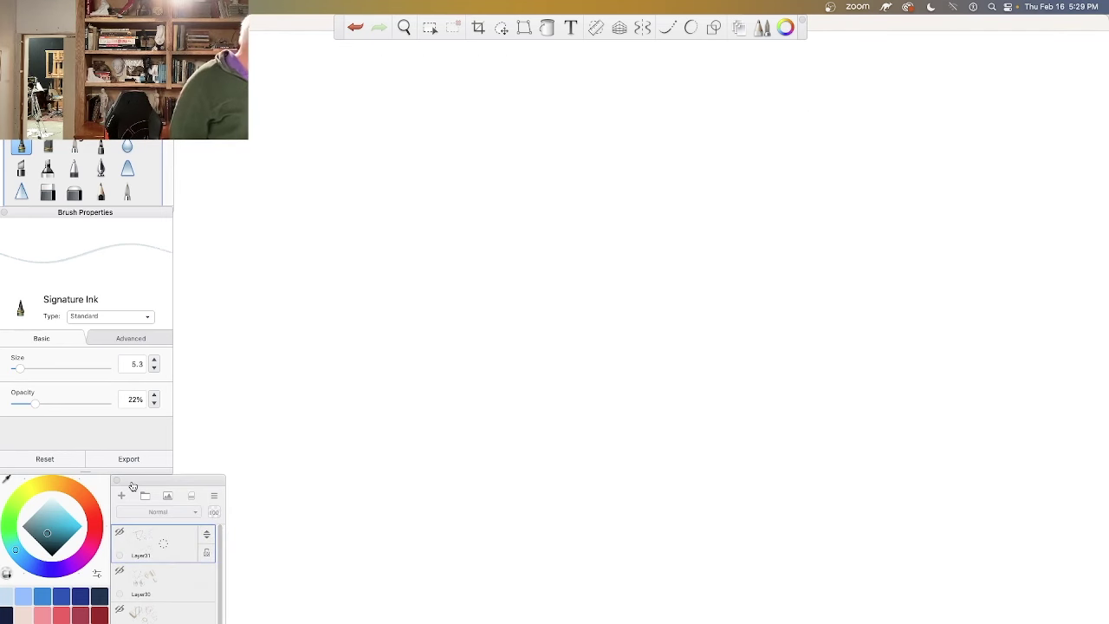
drag(180, 481, 182, 481)
click(124, 494)
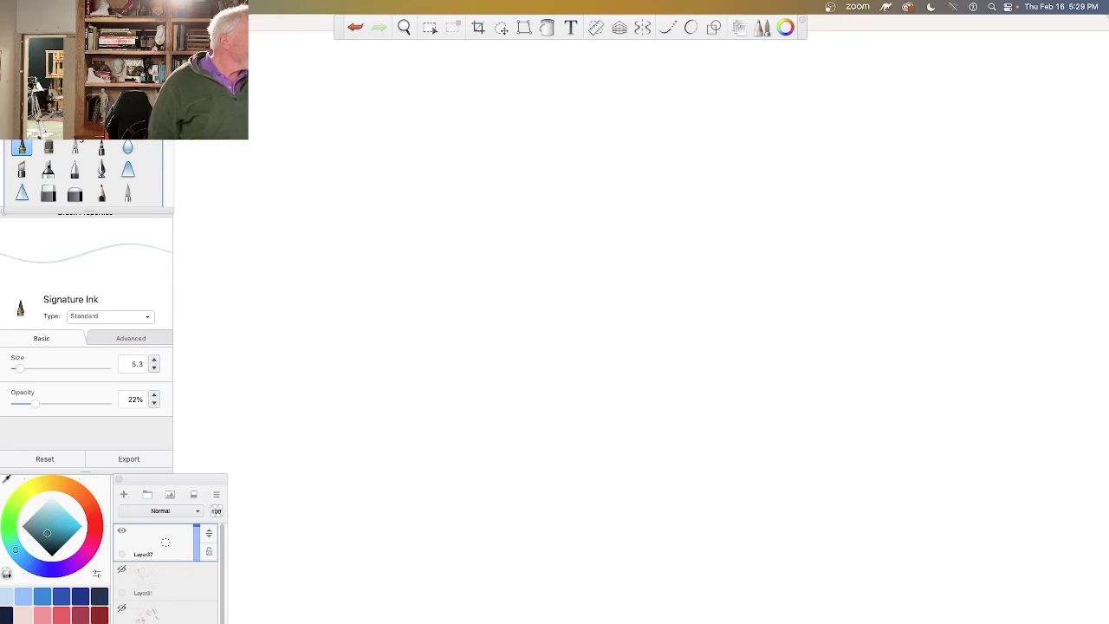
Step: Rough in a tilted, shield-shaped head outline with a curved crown and layered side strokes tapering to the chin
mouse_move(567, 128)
mouse_down()
mouse_move(391, 156)
mouse_move(371, 180)
mouse_up()
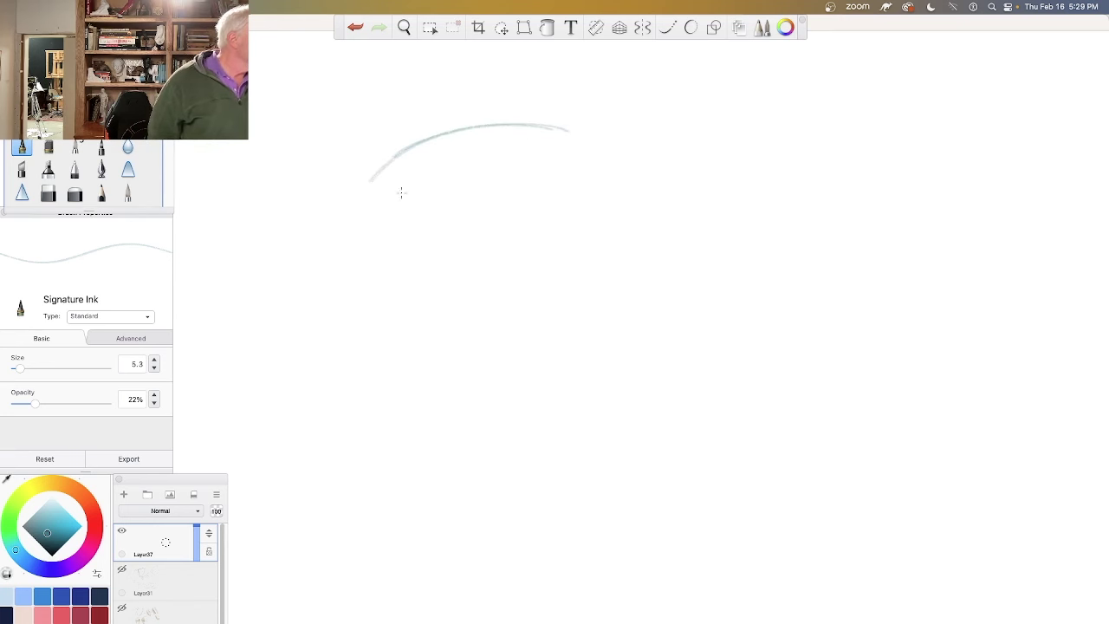
drag(364, 141, 425, 358)
drag(363, 165, 444, 364)
drag(565, 111, 459, 398)
mouse_move(562, 158)
mouse_down()
mouse_move(528, 287)
mouse_move(468, 367)
mouse_up()
mouse_move(347, 193)
mouse_down()
mouse_move(376, 268)
mouse_move(475, 395)
mouse_up()
mouse_move(375, 270)
mouse_down()
mouse_move(431, 354)
mouse_move(473, 378)
mouse_up()
mouse_move(548, 116)
mouse_down()
mouse_move(549, 145)
mouse_move(437, 394)
mouse_up()
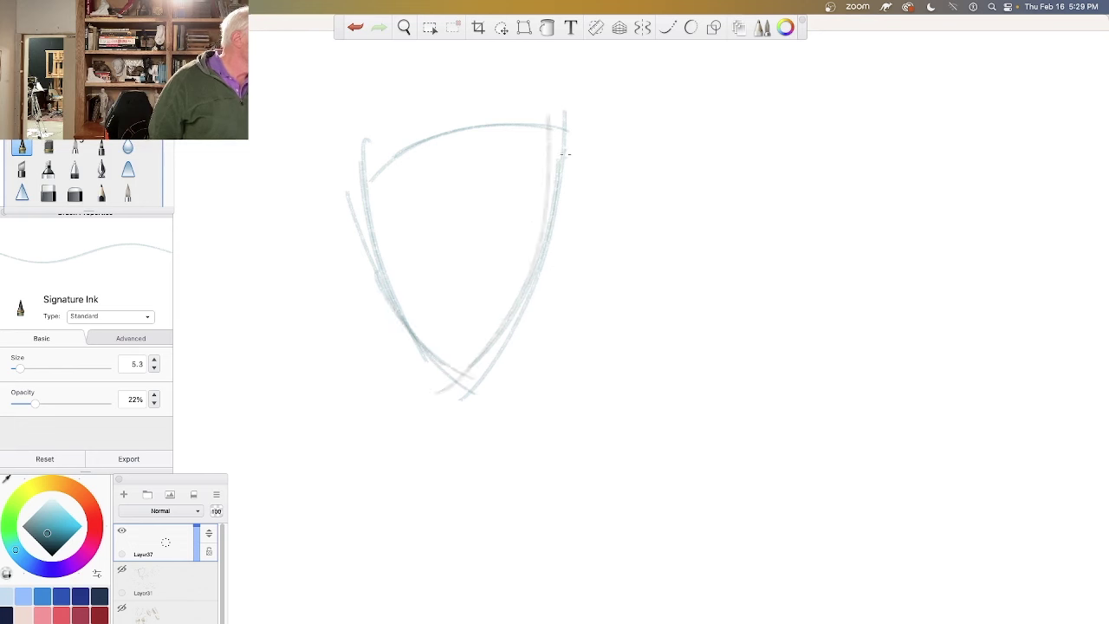
drag(567, 161, 367, 186)
drag(499, 134, 351, 238)
drag(354, 198, 482, 403)
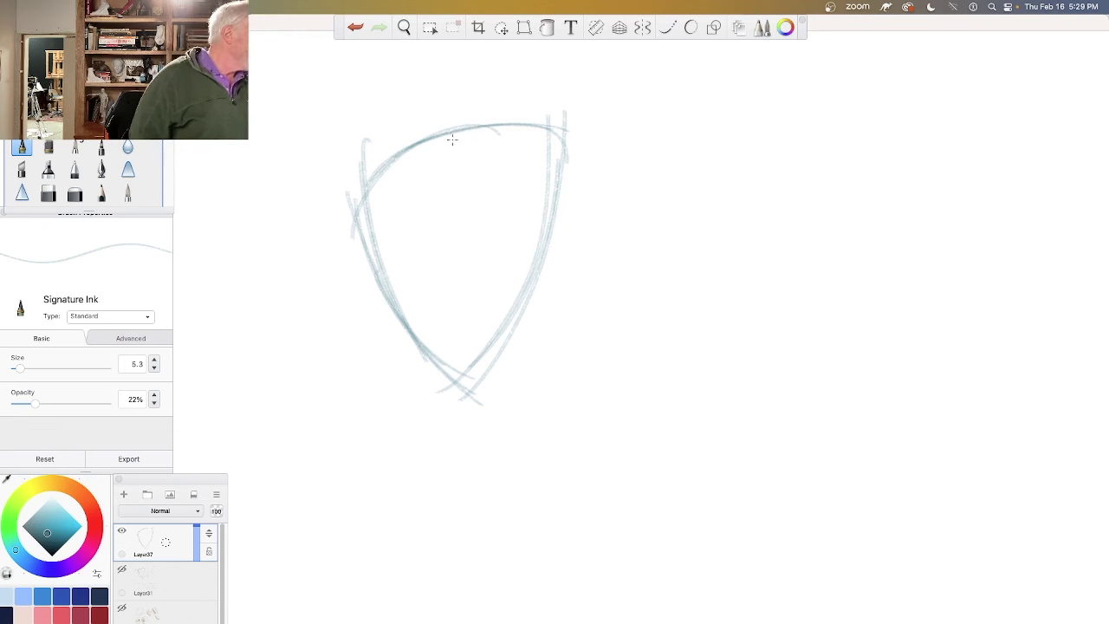
Step: Draw a tilted ellipse for the cranium inside the upper head outline and reinforce its upper back edge
mouse_move(433, 149)
mouse_down()
mouse_move(397, 172)
mouse_move(513, 224)
mouse_up()
mouse_move(478, 137)
mouse_down()
mouse_move(520, 216)
mouse_move(416, 260)
mouse_move(541, 147)
mouse_move(463, 144)
mouse_move(539, 183)
mouse_move(407, 260)
mouse_move(382, 164)
mouse_move(520, 138)
mouse_move(539, 168)
mouse_move(495, 253)
mouse_move(544, 173)
mouse_up()
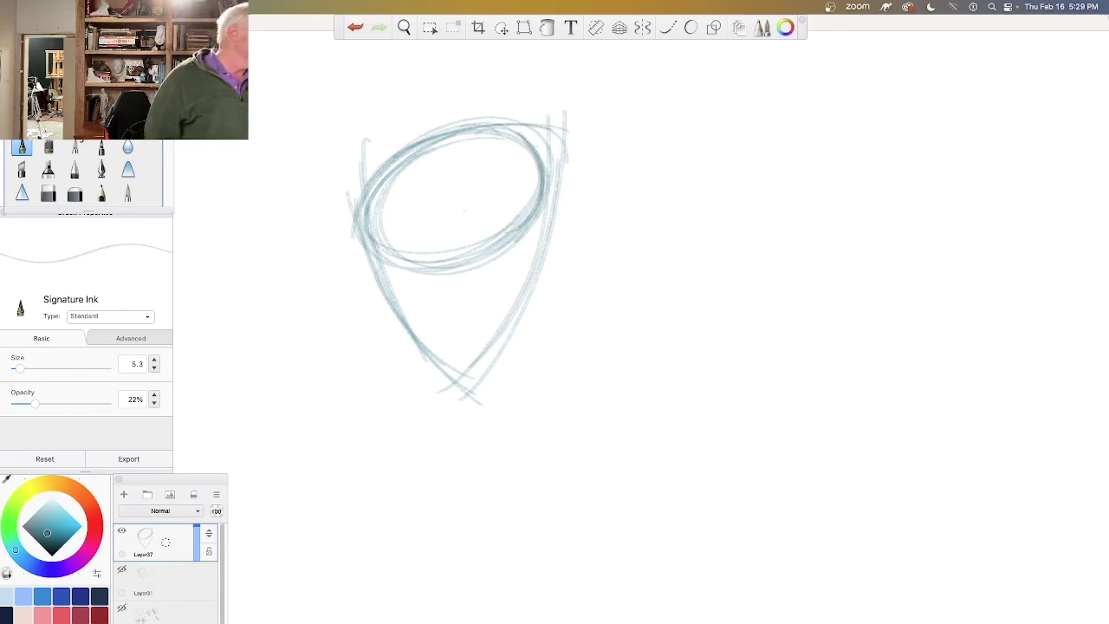
drag(511, 125, 553, 222)
mouse_move(507, 121)
mouse_down()
mouse_move(541, 182)
mouse_move(528, 224)
mouse_up()
Step: Darken the lower front edge of the face and draw the jaw's back line curving down to the chin
mouse_move(372, 269)
mouse_down()
mouse_move(445, 371)
mouse_move(438, 362)
mouse_up()
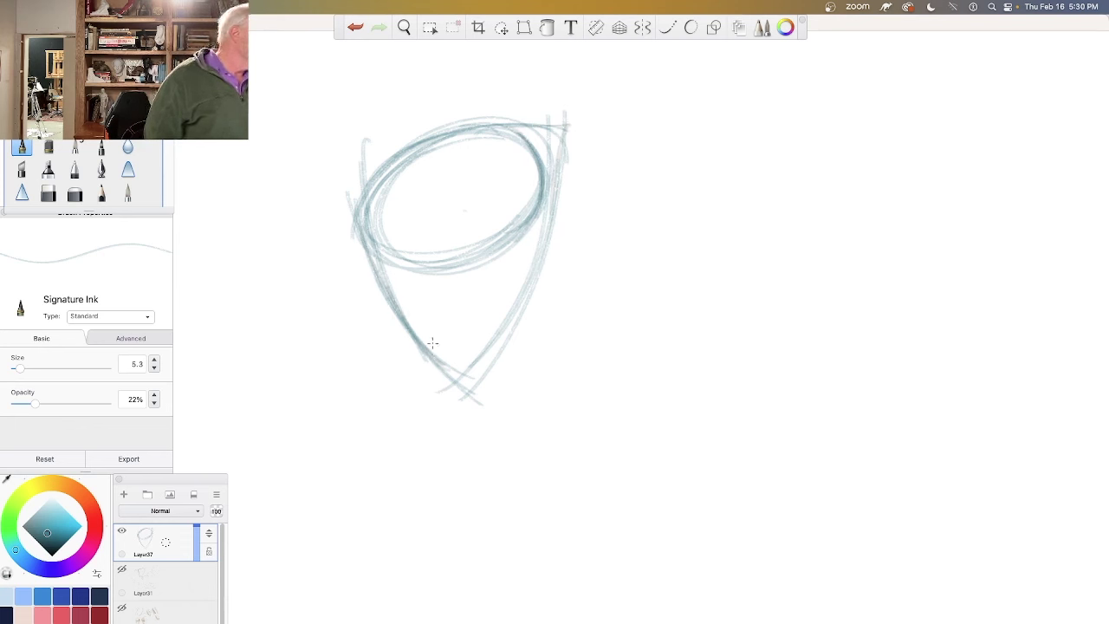
drag(383, 294, 431, 360)
drag(383, 288, 429, 366)
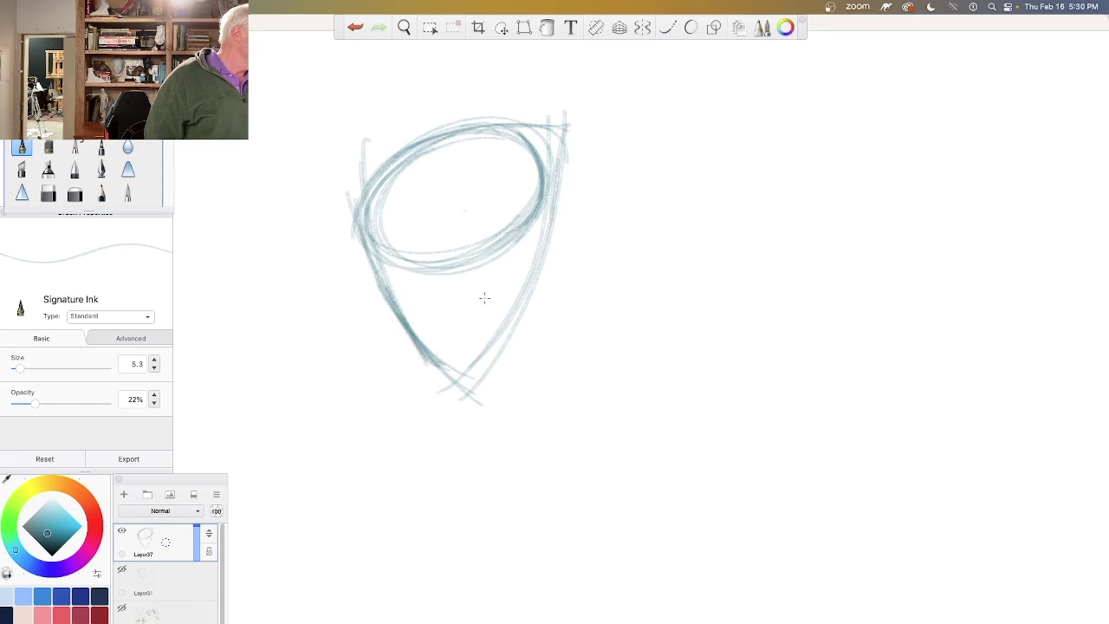
mouse_move(483, 297)
mouse_down()
mouse_move(445, 365)
mouse_move(494, 261)
mouse_move(431, 374)
mouse_move(449, 374)
mouse_move(414, 355)
mouse_move(438, 373)
mouse_up()
mouse_move(485, 244)
mouse_down()
mouse_move(456, 359)
mouse_move(481, 351)
mouse_up()
Step: Add an oval ear at the top of the jaw line and curved brow and cheekbone strokes across to it
mouse_move(481, 205)
mouse_down()
mouse_move(486, 259)
mouse_move(517, 248)
mouse_move(520, 260)
mouse_move(485, 210)
mouse_up()
mouse_move(364, 230)
mouse_down()
mouse_move(352, 224)
mouse_move(375, 208)
mouse_move(491, 260)
mouse_up()
mouse_move(356, 224)
mouse_down()
mouse_move(414, 199)
mouse_move(426, 232)
mouse_move(470, 241)
mouse_move(468, 261)
mouse_move(482, 256)
mouse_move(468, 259)
mouse_up()
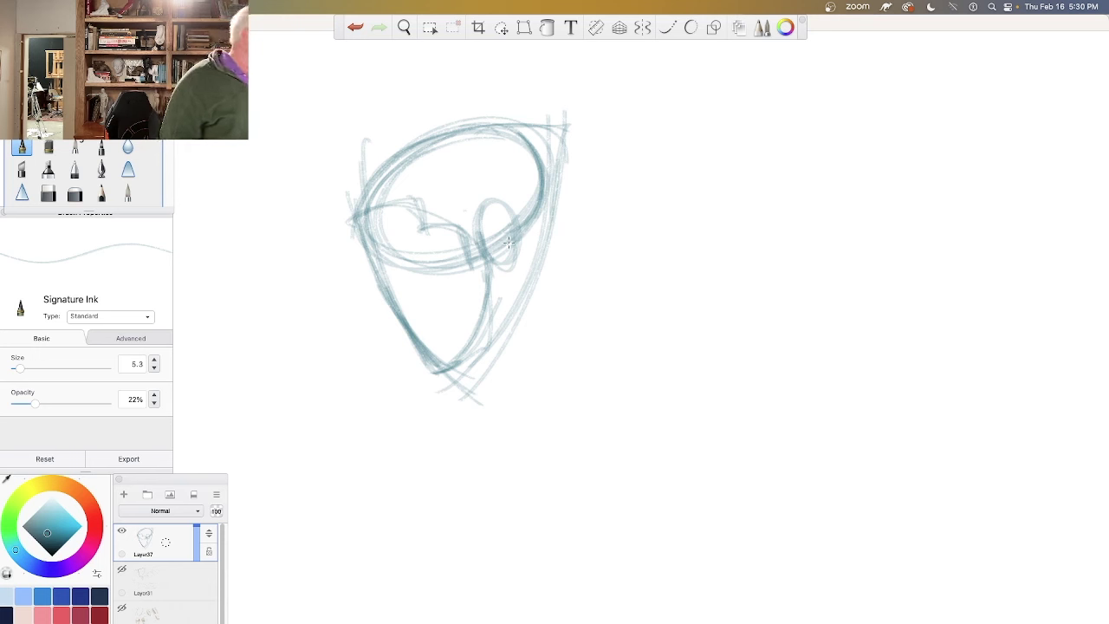
Step: Shade the cranium in light teal and the ear oval in purple using PaintBrush 3
click(75, 147)
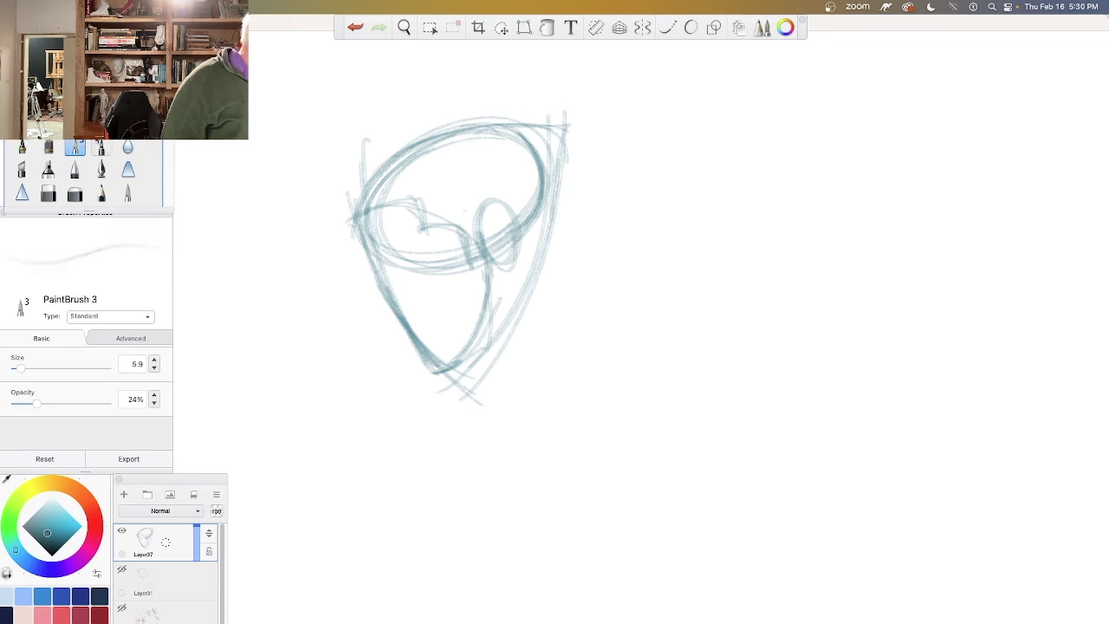
mouse_move(495, 136)
mouse_down()
mouse_move(510, 138)
mouse_move(531, 178)
mouse_move(485, 160)
mouse_move(506, 188)
mouse_move(460, 169)
mouse_move(433, 178)
mouse_move(424, 204)
mouse_move(472, 243)
mouse_move(407, 186)
mouse_move(380, 197)
mouse_move(432, 203)
mouse_up()
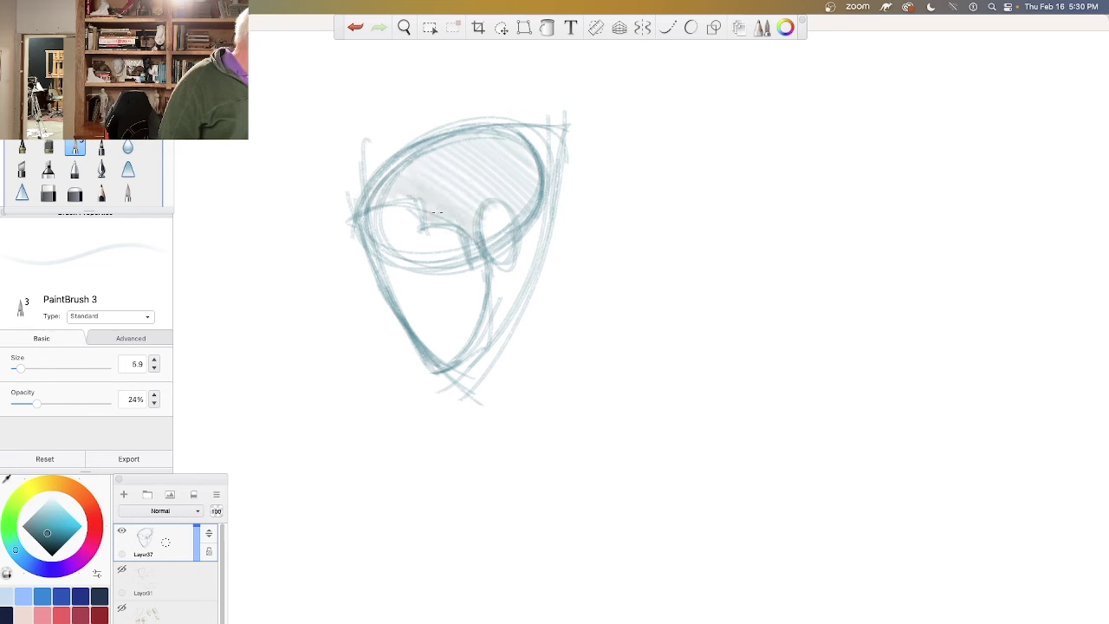
drag(89, 547, 78, 560)
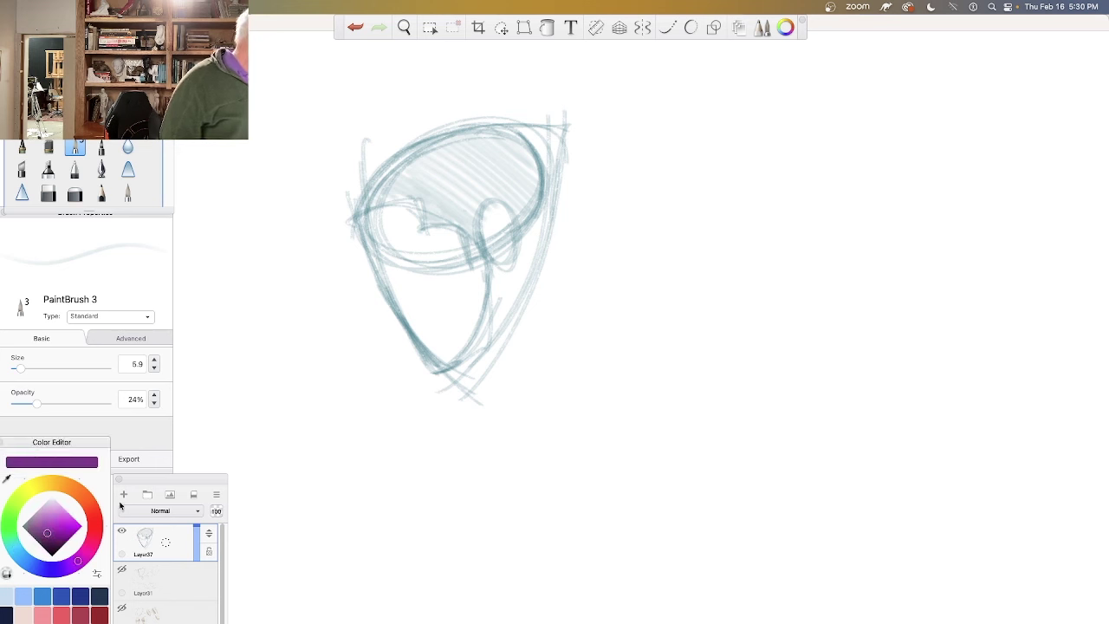
mouse_move(498, 206)
mouse_down()
mouse_move(512, 224)
mouse_move(486, 251)
mouse_move(487, 204)
mouse_move(485, 243)
mouse_up()
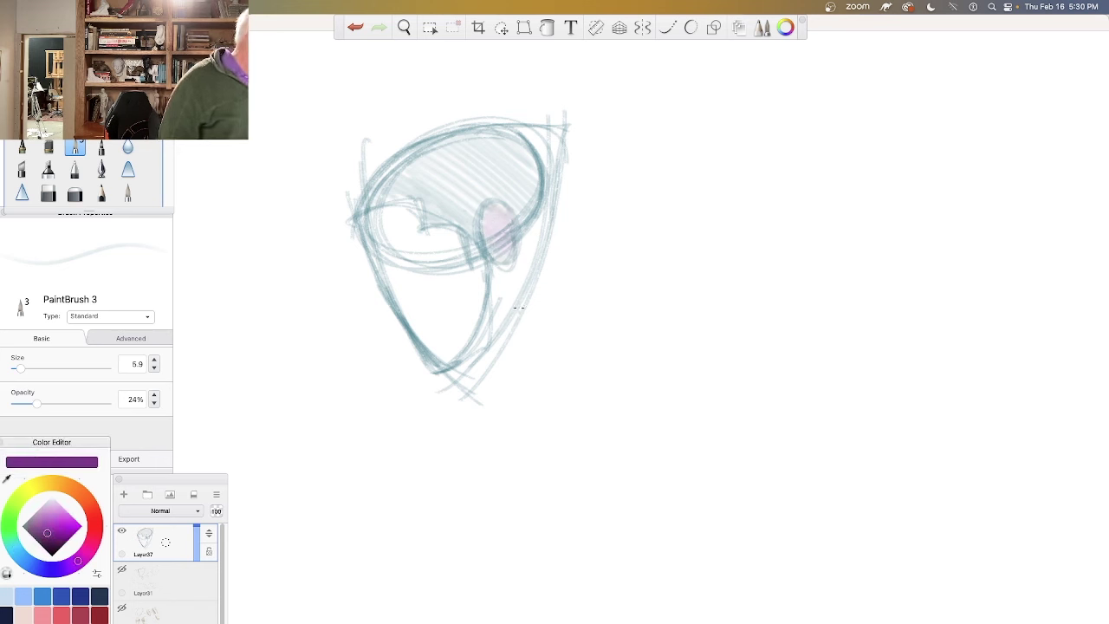
Step: Hatch the whole face area in light orange from the brow line down to the chin
click(78, 492)
drag(48, 544, 64, 524)
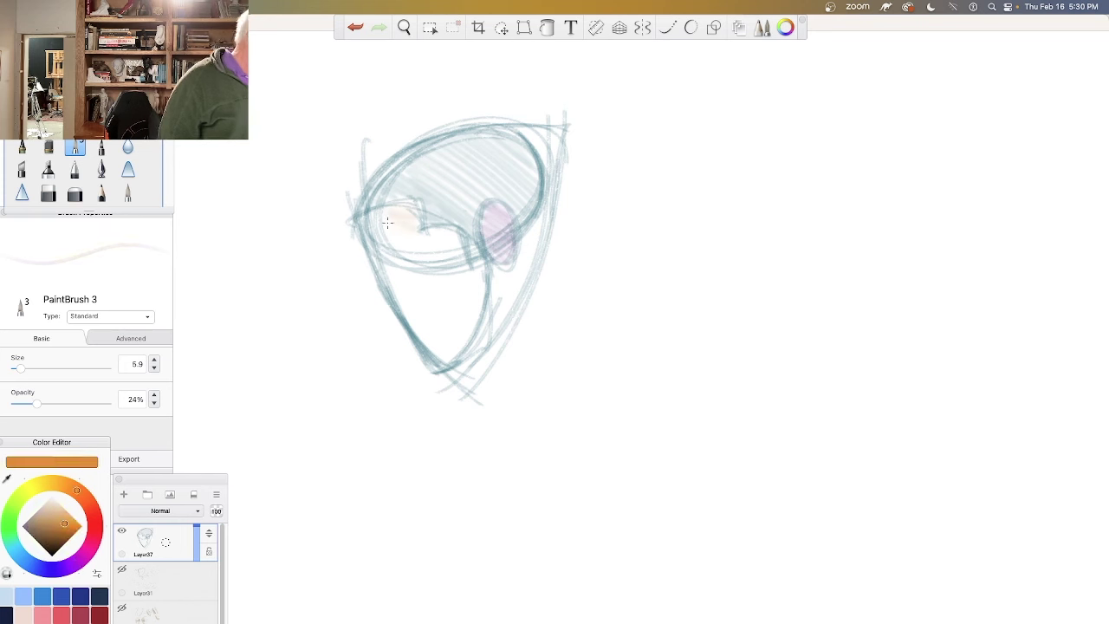
mouse_move(457, 259)
mouse_down()
mouse_move(481, 279)
mouse_move(442, 273)
mouse_move(392, 287)
mouse_move(459, 345)
mouse_move(441, 359)
mouse_up()
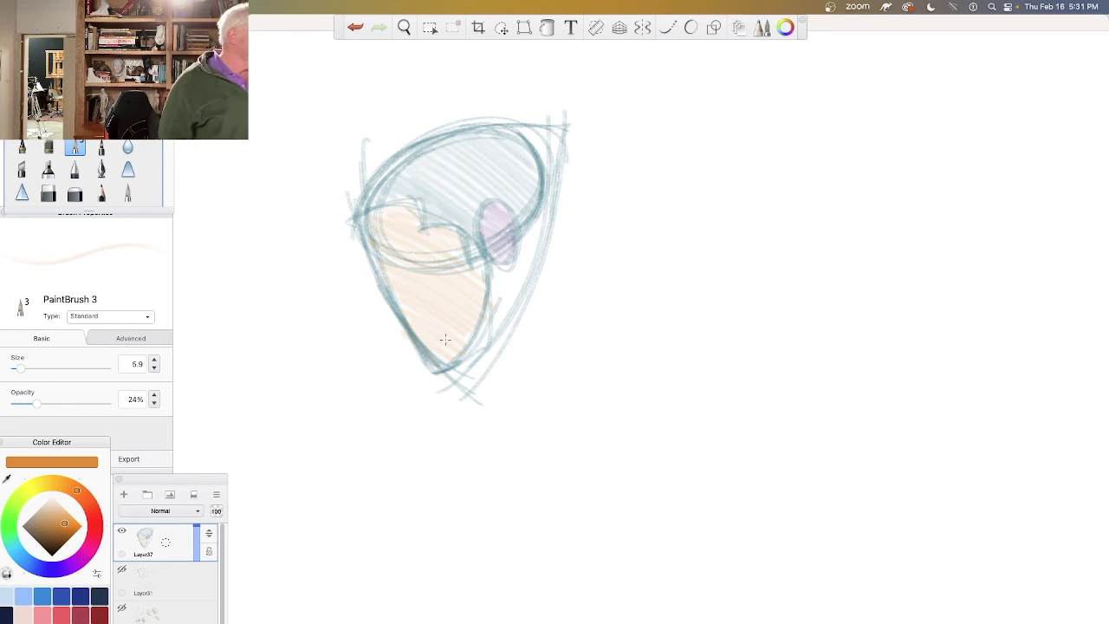
Step: Fade the stray construction lines around the head with the Hard Eraser at 17% amount erased
click(48, 194)
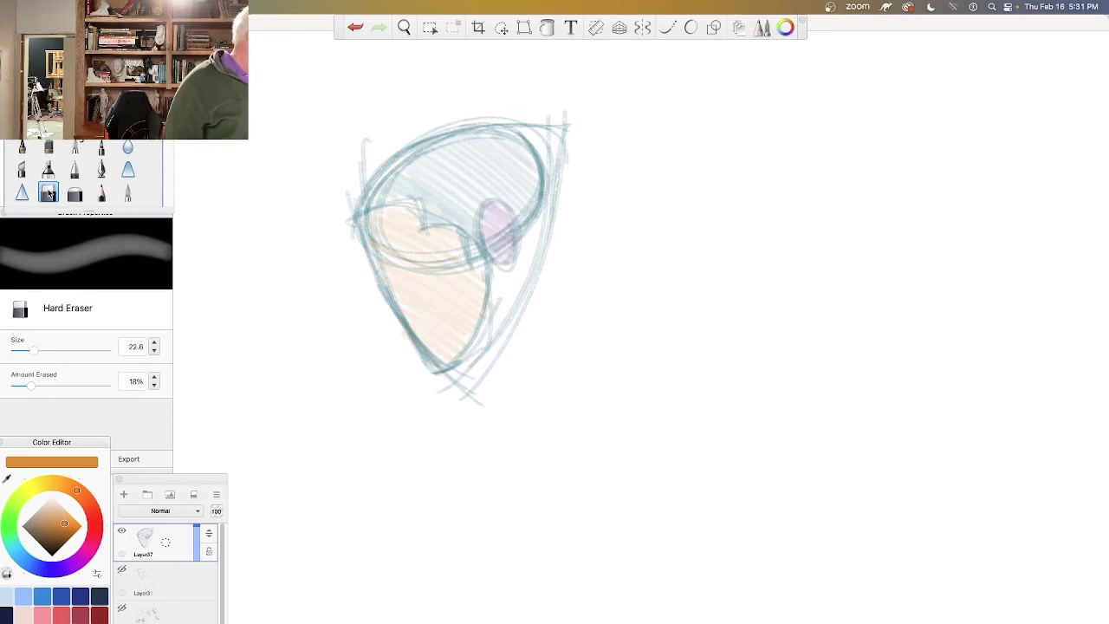
drag(30, 385, 28, 384)
mouse_move(562, 128)
mouse_down()
mouse_move(532, 100)
mouse_move(495, 96)
mouse_move(547, 268)
mouse_move(430, 407)
mouse_up()
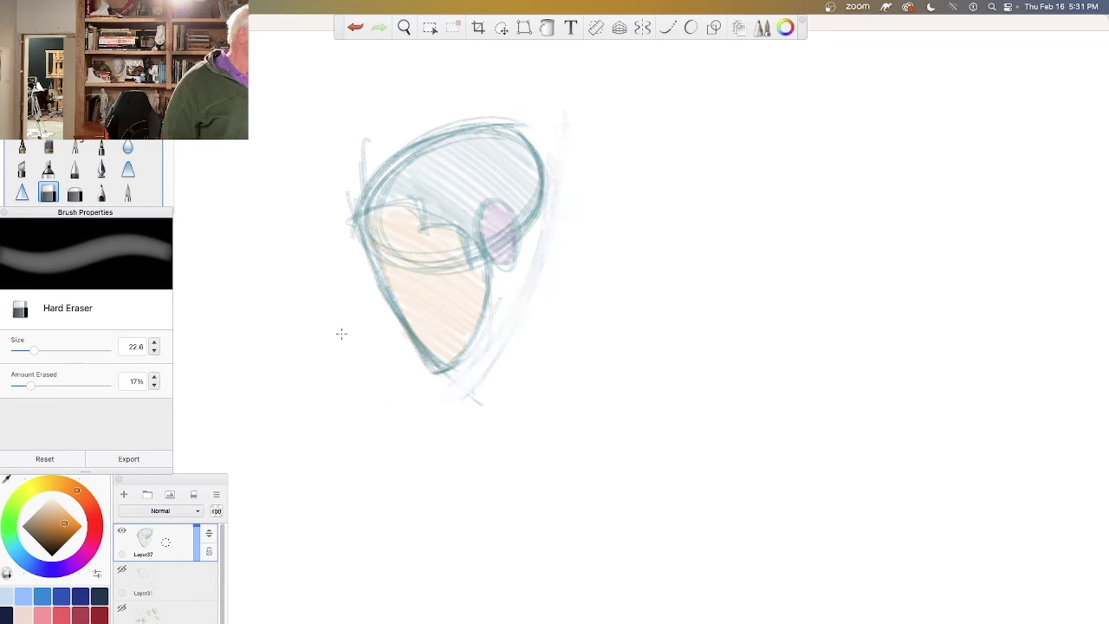
mouse_move(351, 217)
mouse_down()
mouse_move(358, 149)
mouse_move(364, 260)
mouse_move(384, 308)
mouse_move(366, 192)
mouse_move(392, 160)
mouse_move(459, 126)
mouse_move(431, 136)
mouse_up()
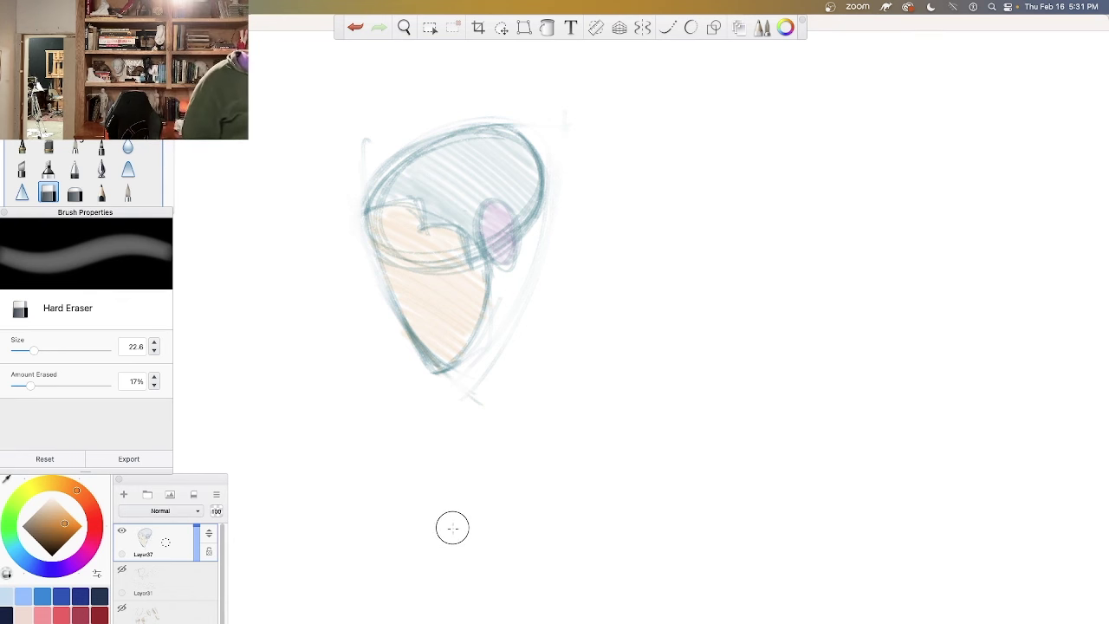
Step: Pick a muted green, reinforce the front edge of the face, and draw two angular corner marks in front of it
click(47, 535)
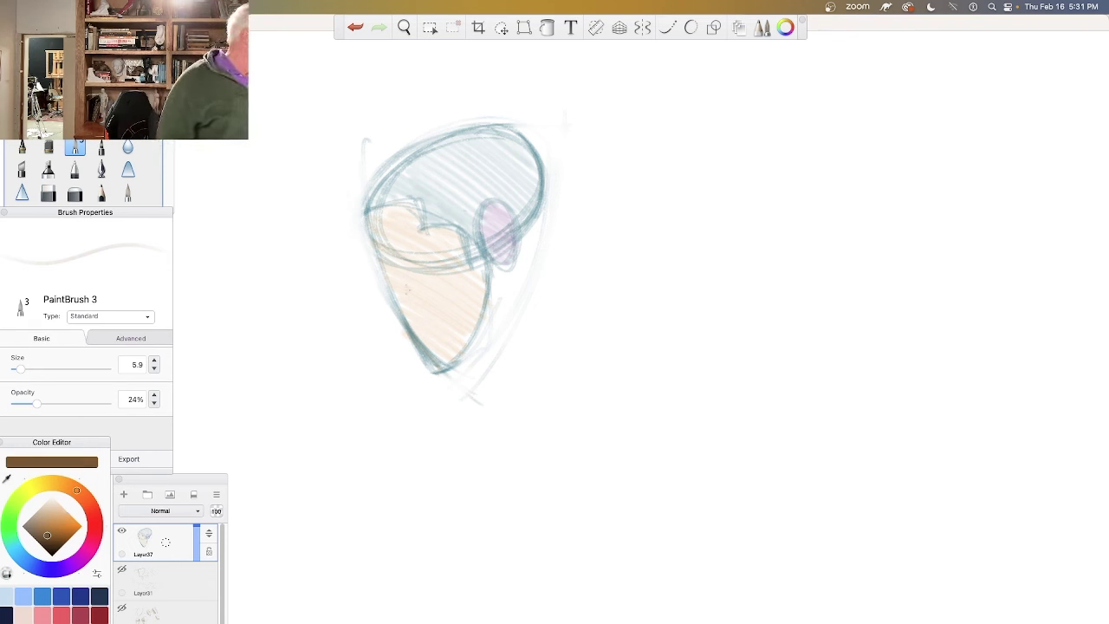
click(16, 552)
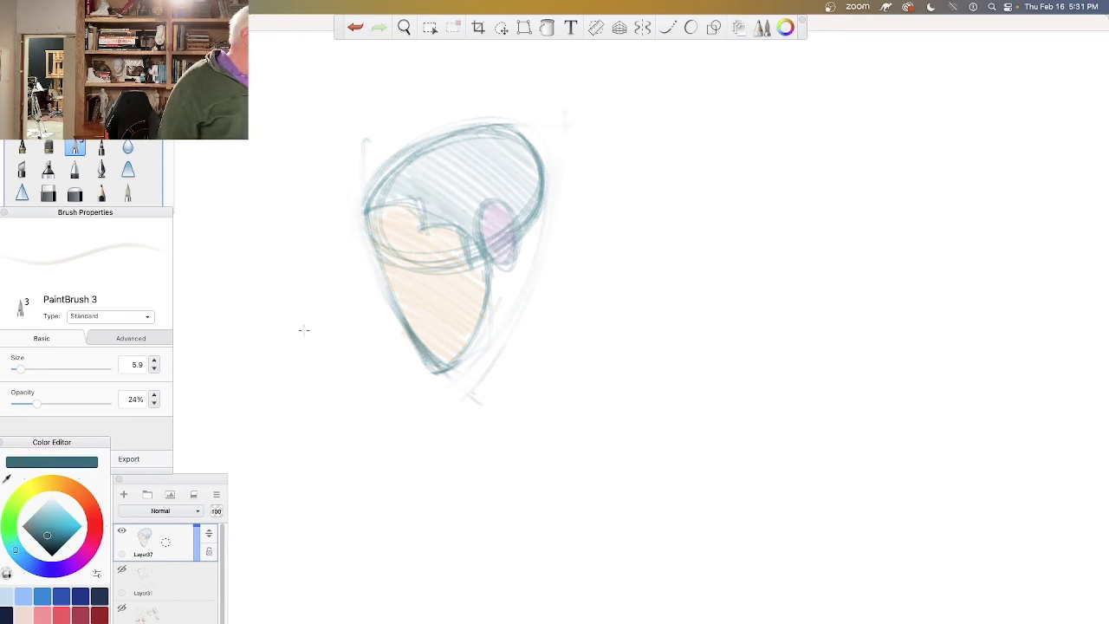
drag(16, 550, 10, 539)
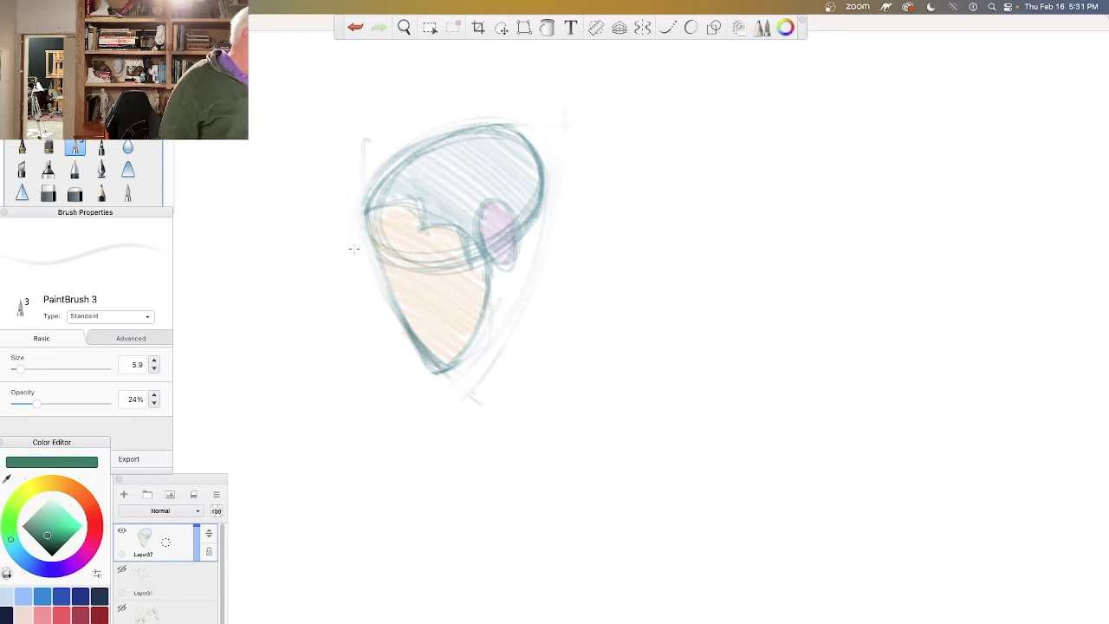
mouse_move(363, 217)
mouse_down()
mouse_move(409, 334)
mouse_move(392, 300)
mouse_up()
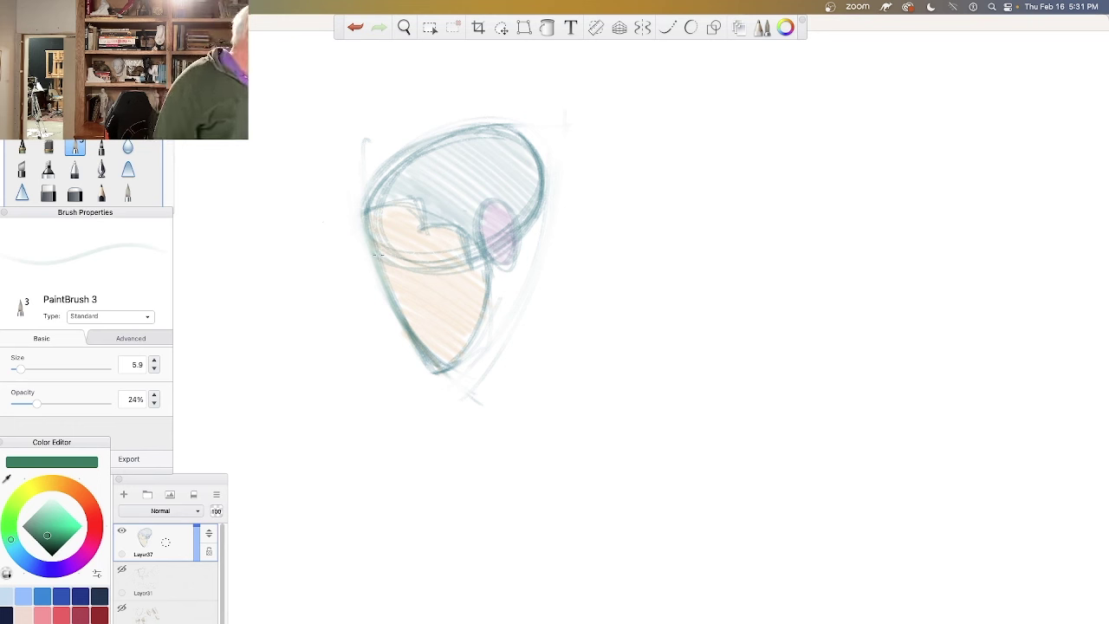
mouse_move(260, 283)
mouse_down()
mouse_move(246, 310)
mouse_move(295, 303)
mouse_move(291, 323)
mouse_up()
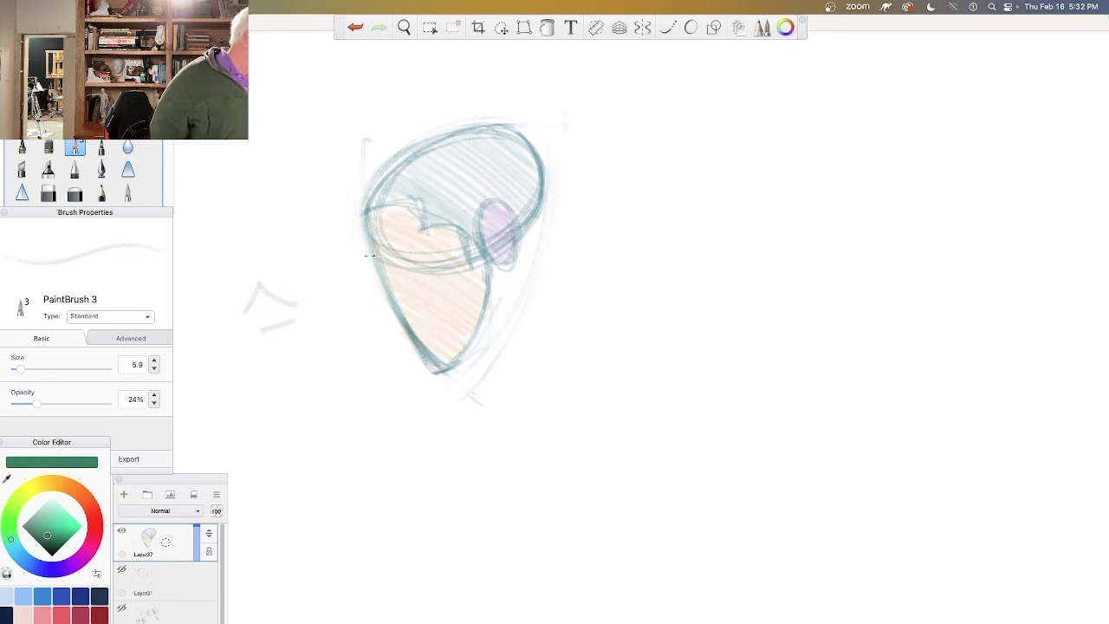
drag(258, 285, 243, 324)
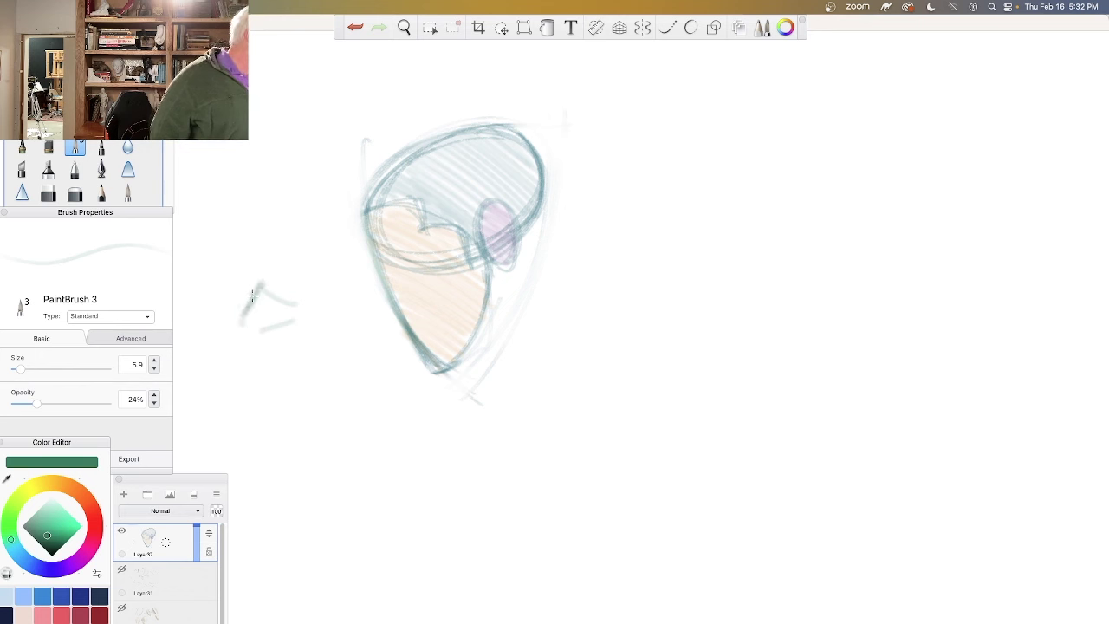
mouse_move(240, 202)
mouse_down()
mouse_move(204, 221)
mouse_move(257, 208)
mouse_move(273, 229)
mouse_move(208, 219)
mouse_up()
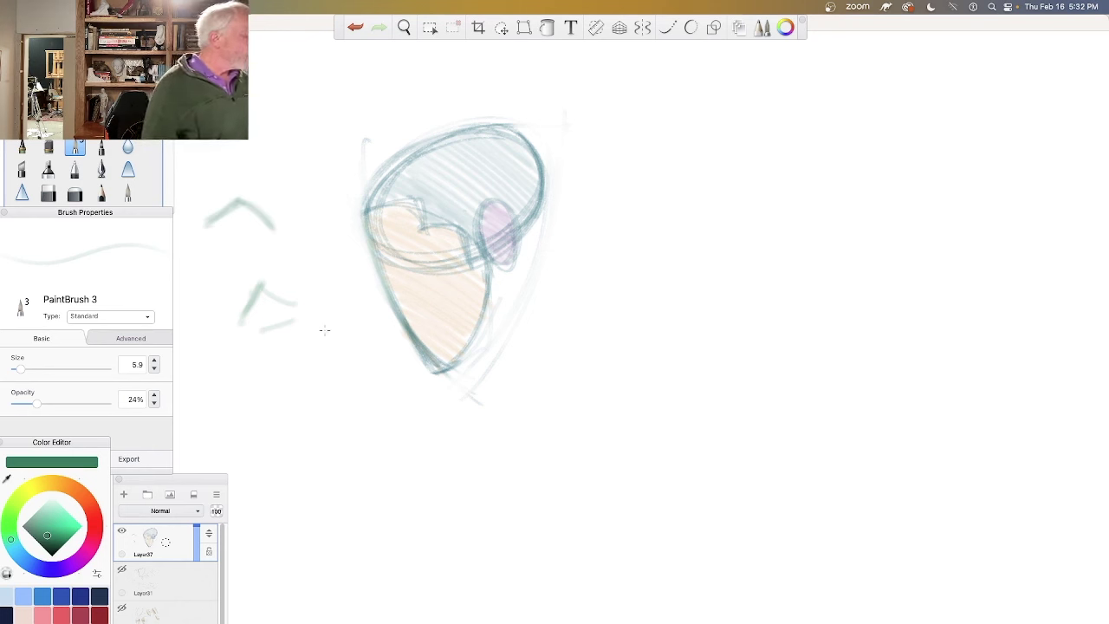
Step: Briefly check the earlier head studies layer, then extend the lower corner mark into two diverging arrows
click(121, 607)
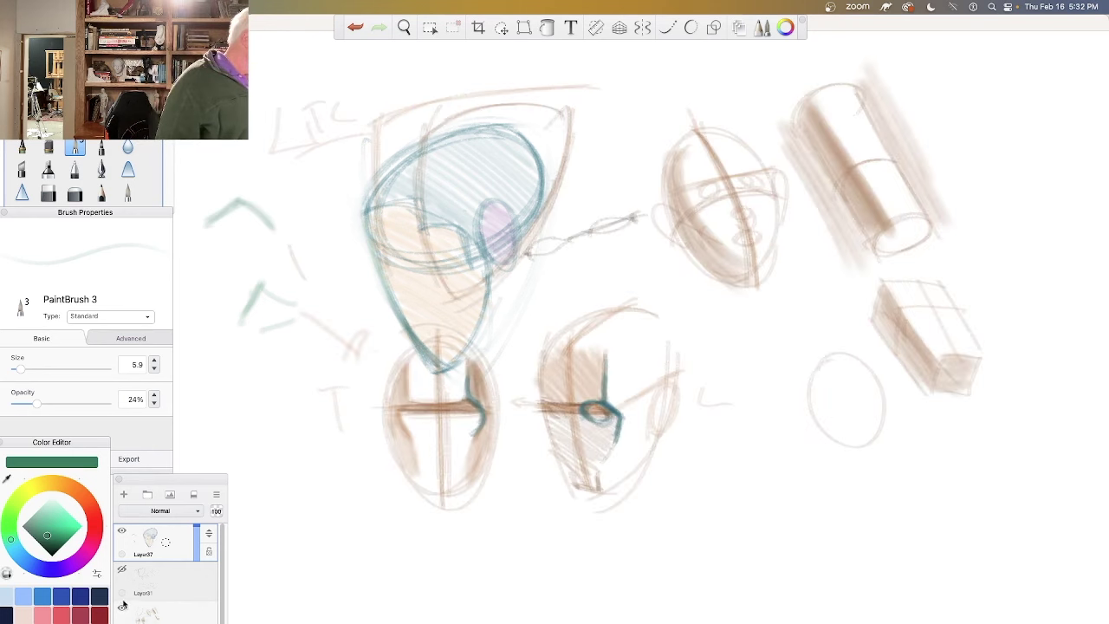
click(122, 607)
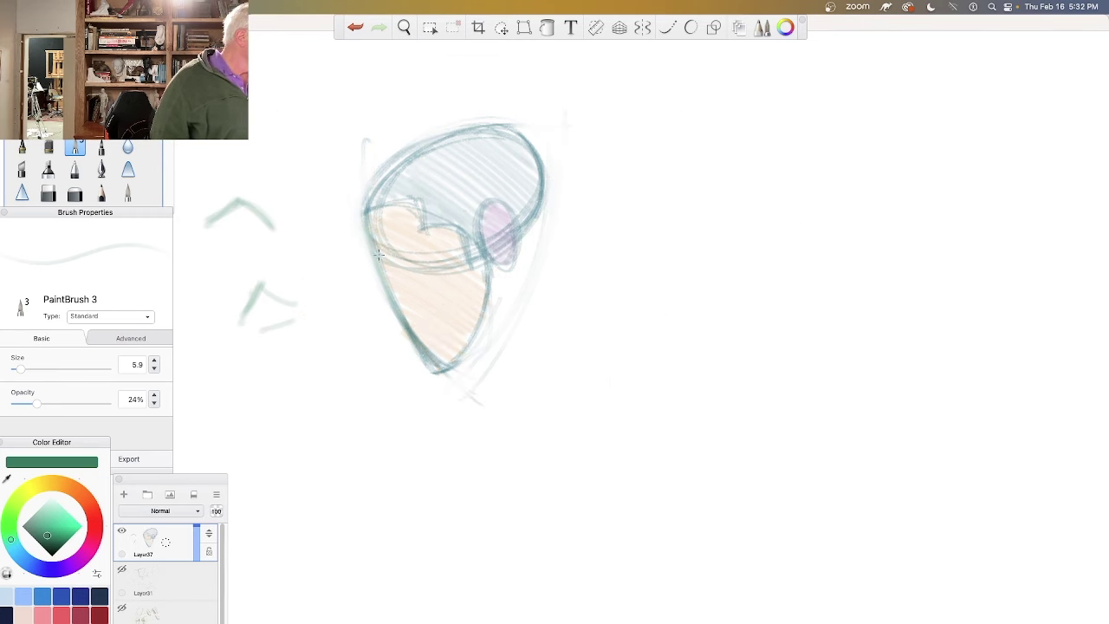
mouse_move(239, 321)
mouse_down()
mouse_move(251, 300)
mouse_move(304, 313)
mouse_up()
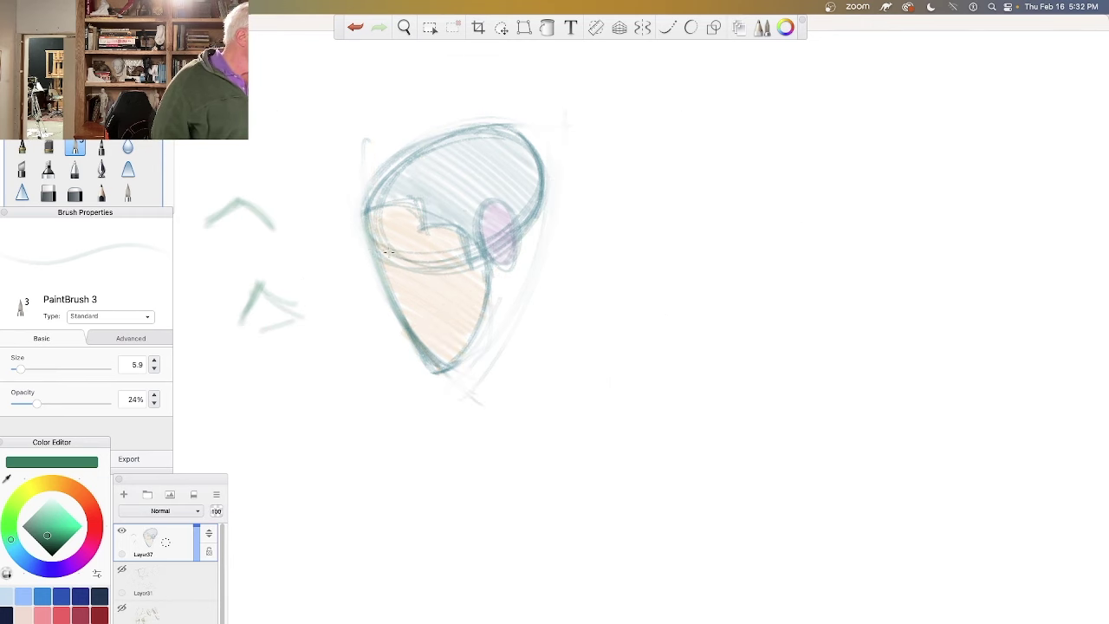
drag(241, 327, 303, 312)
drag(372, 247, 443, 276)
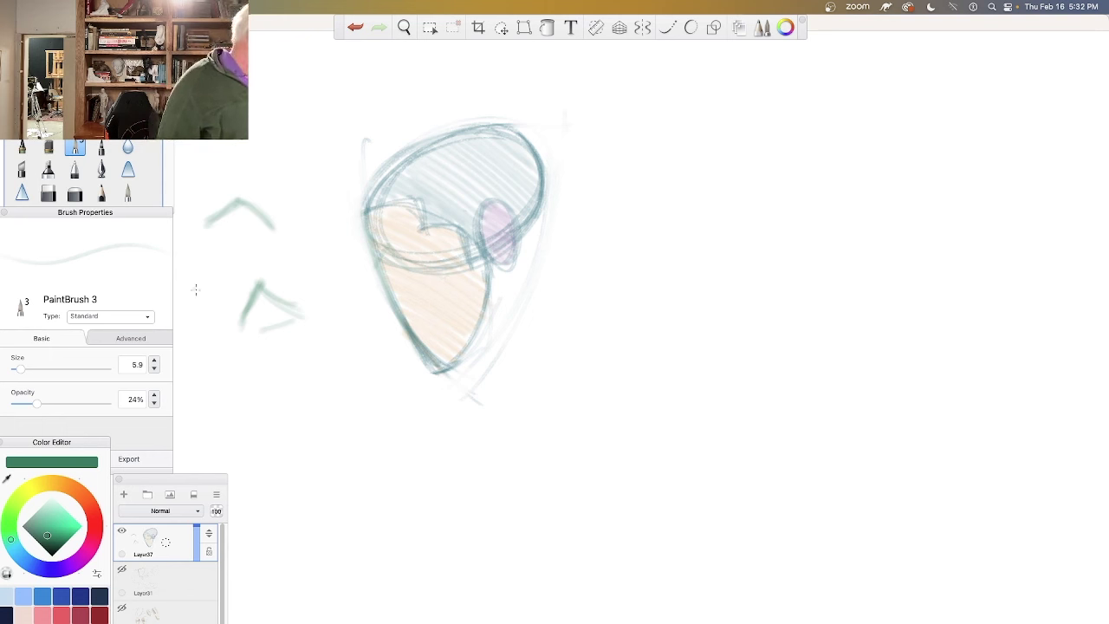
mouse_move(244, 317)
mouse_down()
mouse_move(212, 369)
mouse_move(241, 357)
mouse_up()
drag(267, 295, 346, 334)
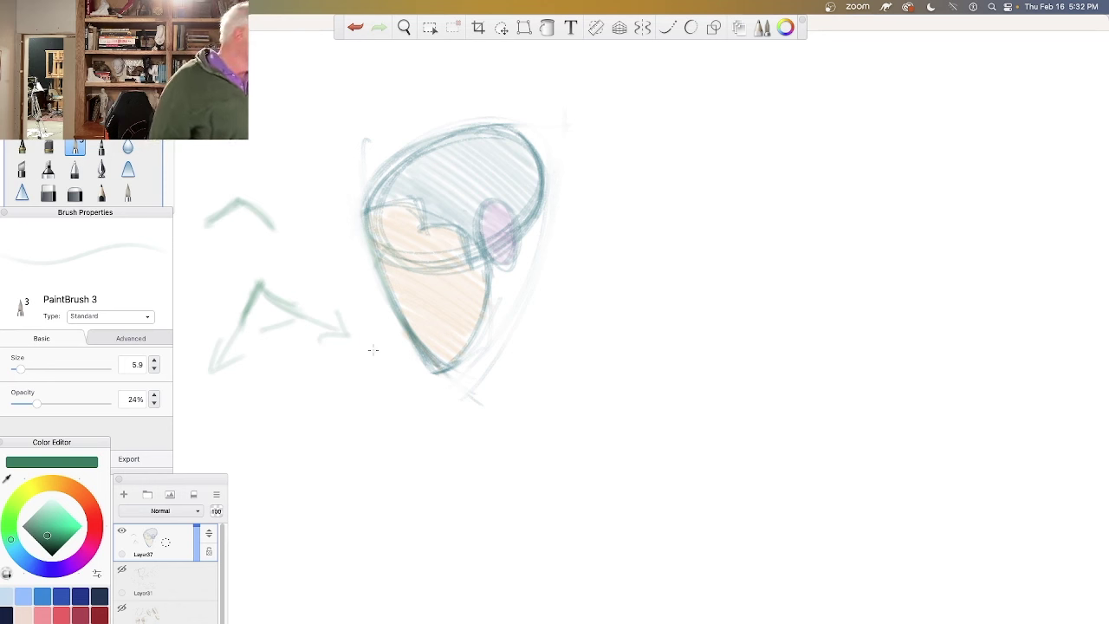
Step: Undo the arrow extensions added to the lower corner mark
click(355, 27)
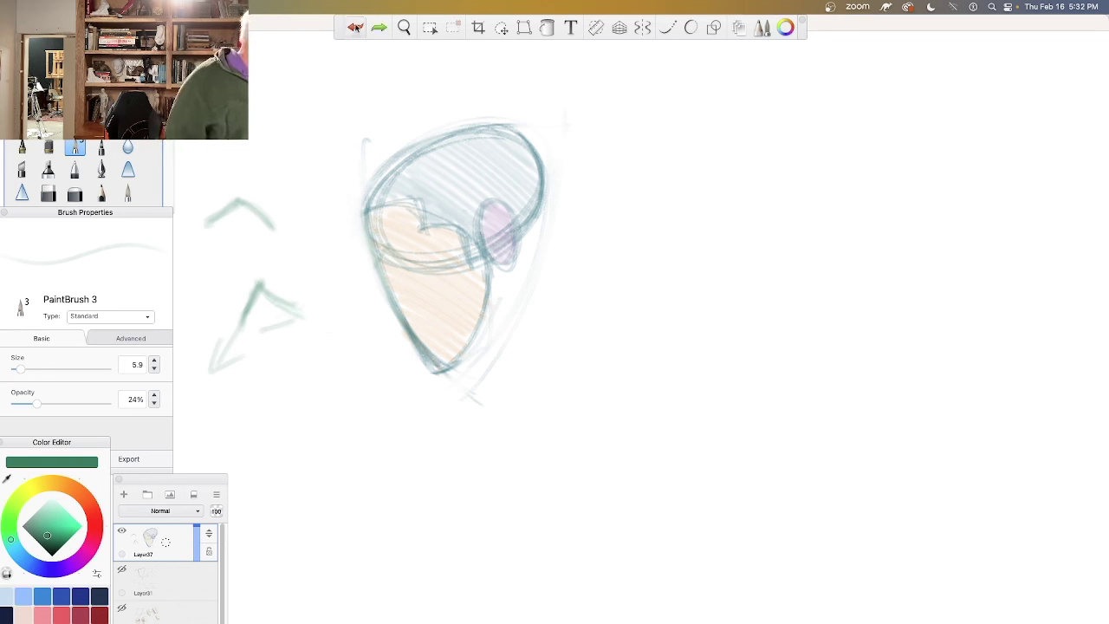
click(356, 27)
click(356, 27)
click(356, 28)
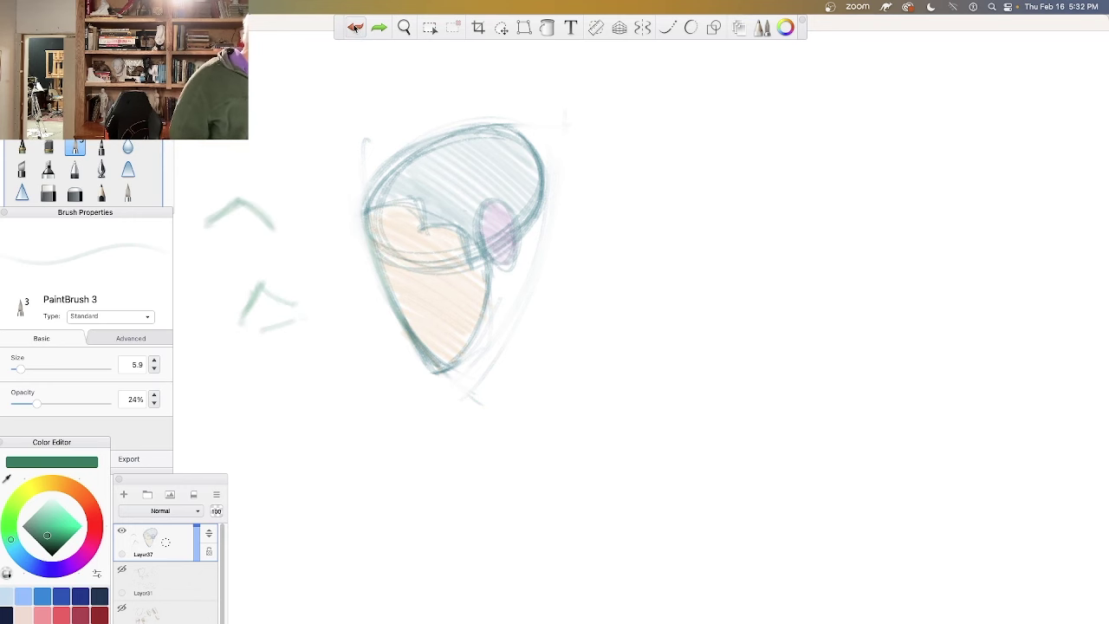
click(355, 28)
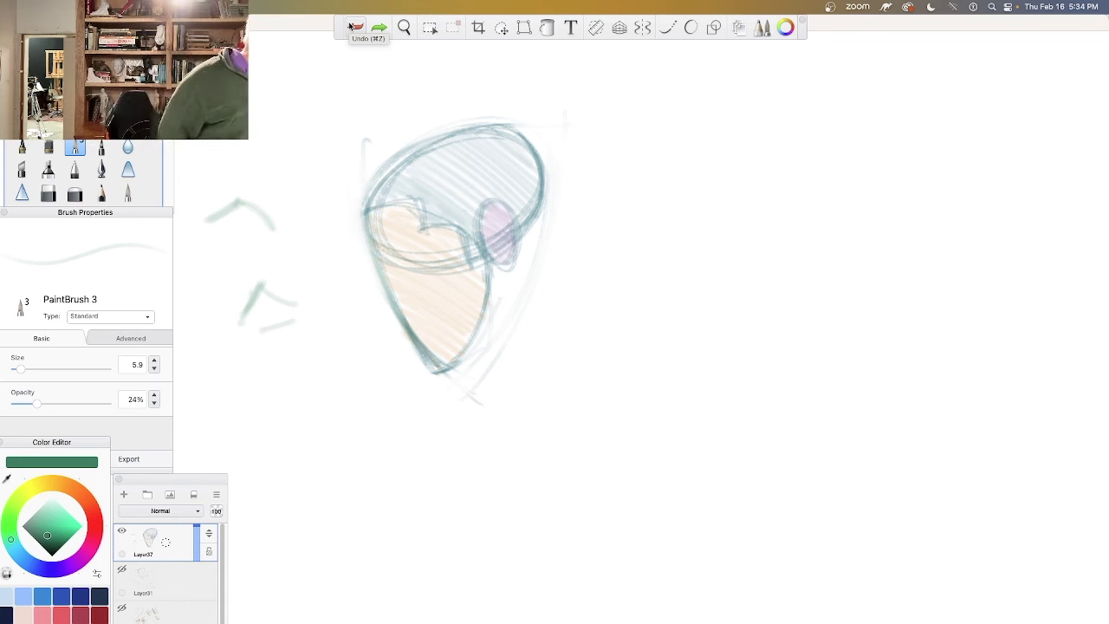
Step: Draw a third corner mark between the existing two, then reinforce the upper mark with brush opacity at 30%
mouse_move(231, 253)
mouse_down()
mouse_move(216, 277)
mouse_move(245, 258)
mouse_move(260, 266)
mouse_up()
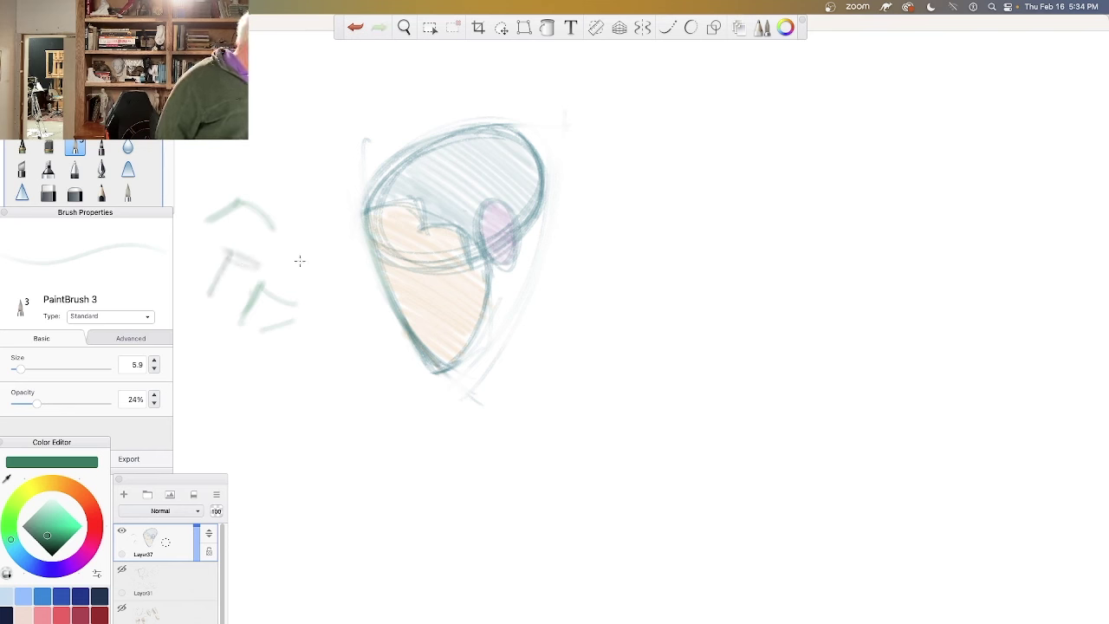
click(46, 538)
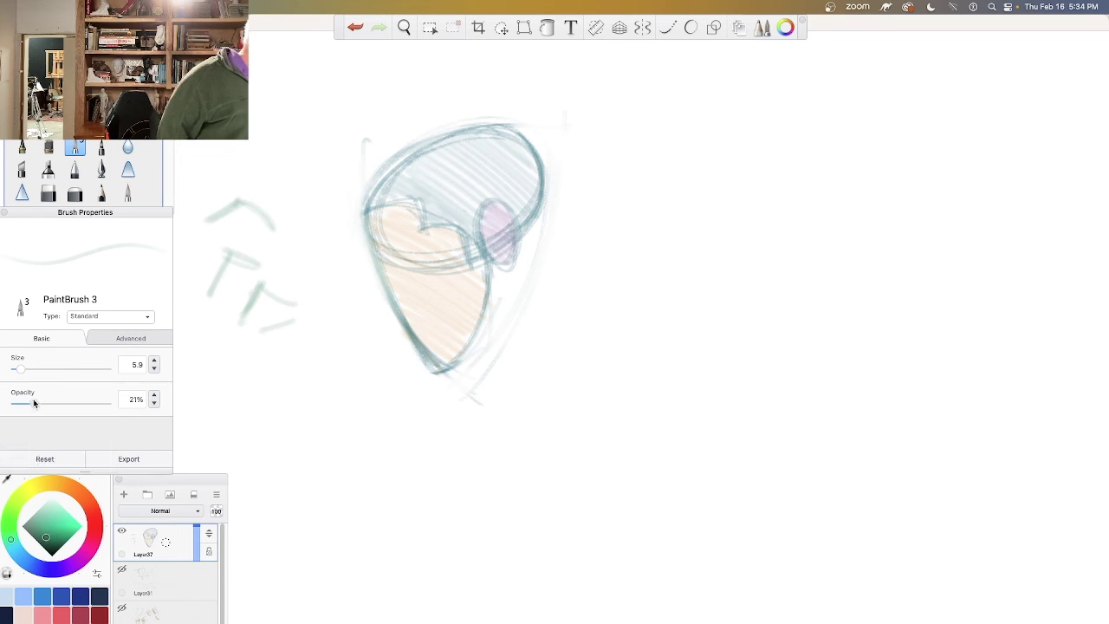
drag(36, 403, 41, 403)
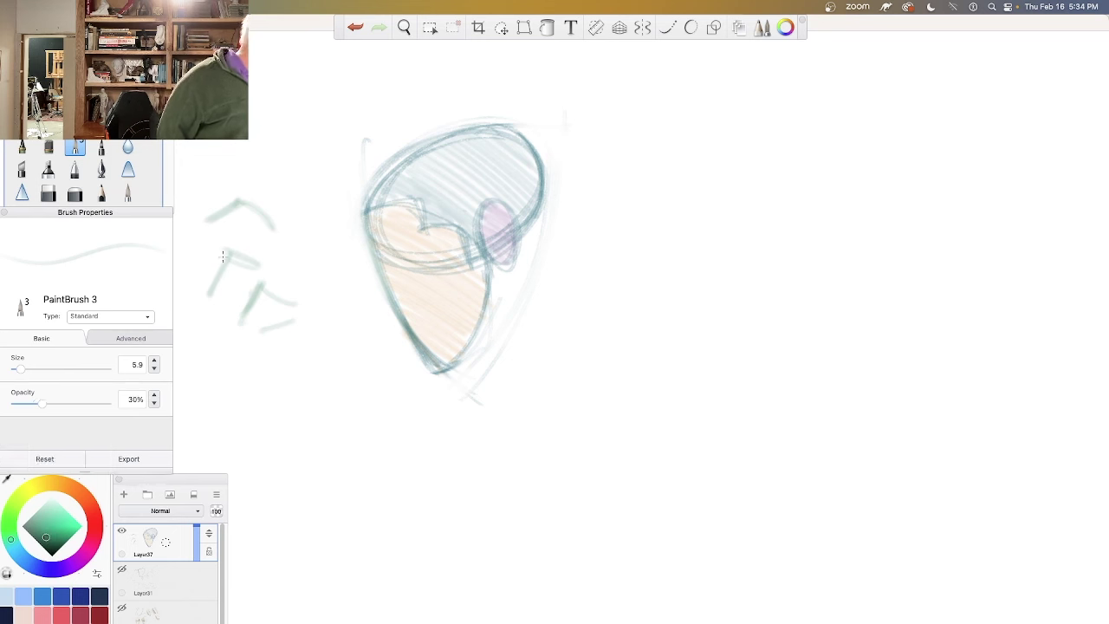
drag(233, 205, 203, 222)
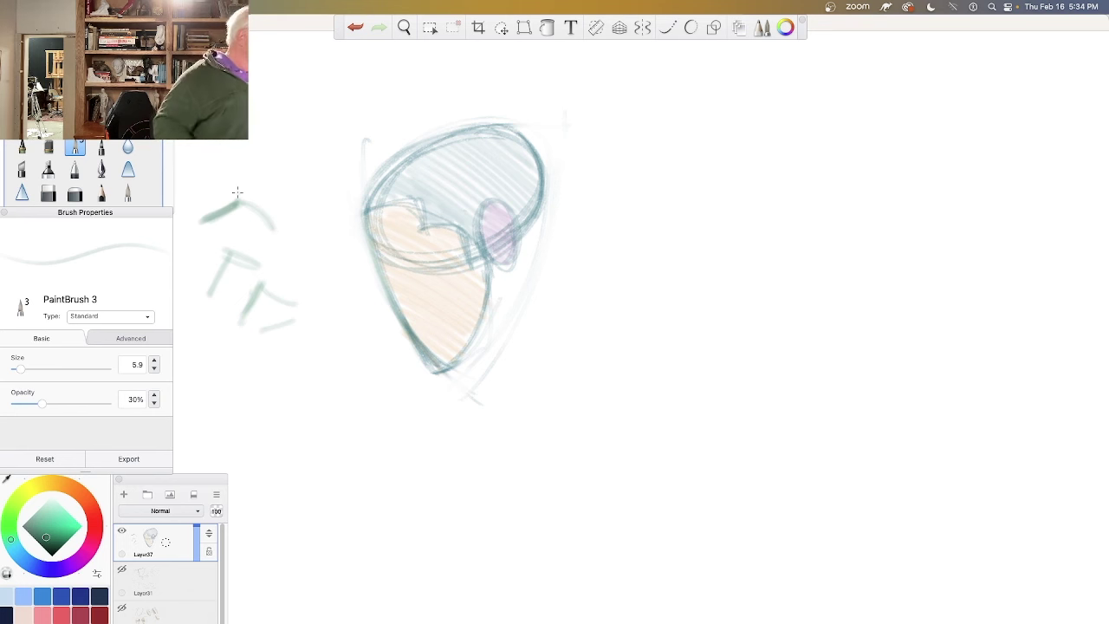
Step: Draw a pointer line from the face to the corner marks and shade the front eye-socket area on a new layer
drag(362, 266, 299, 288)
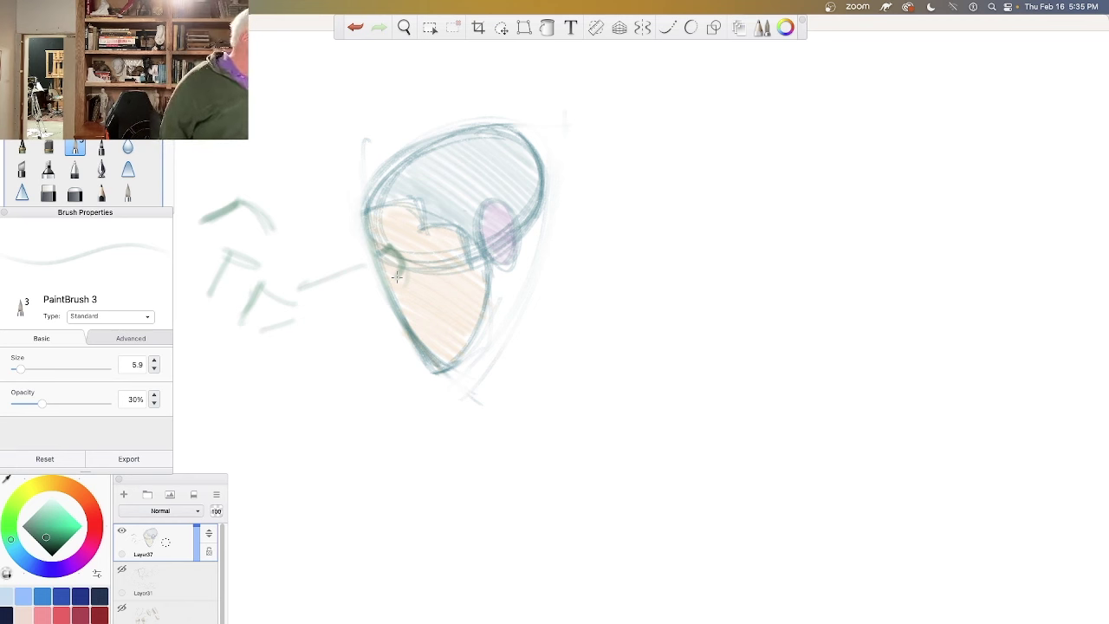
click(357, 28)
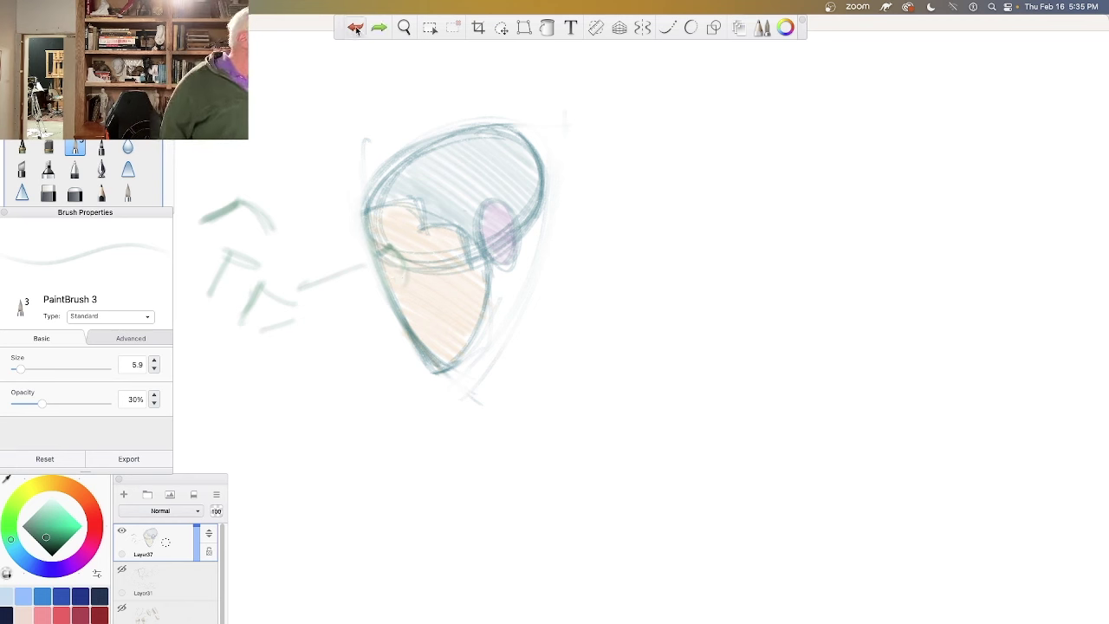
click(123, 494)
drag(388, 250, 395, 289)
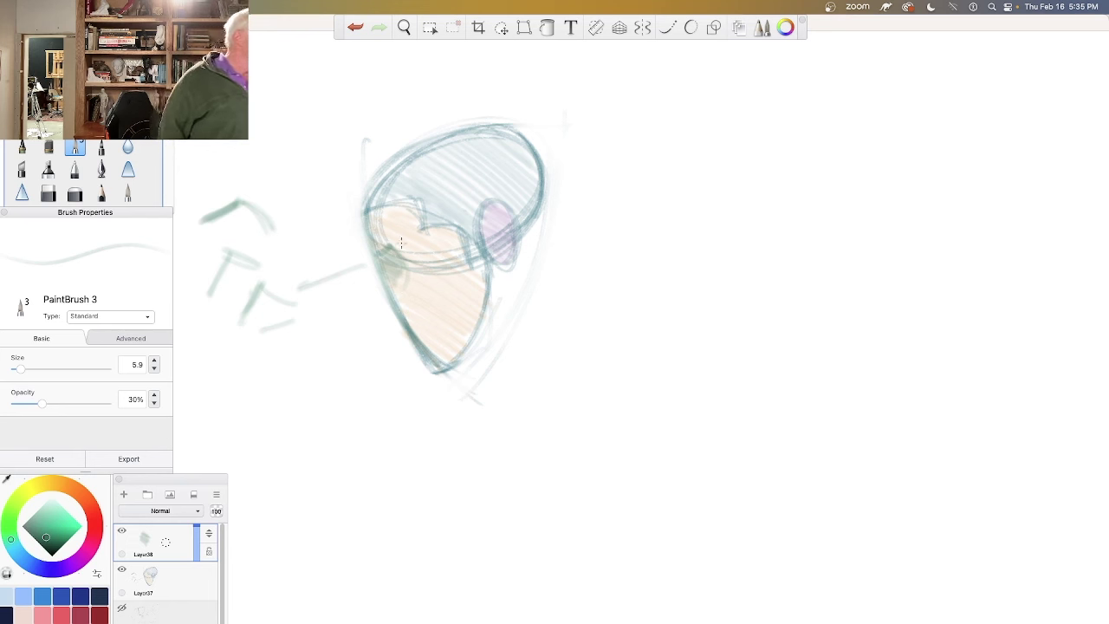
Step: Draw a triangular-headed light arrow aimed at the back of the head and a curved arrow leading away near the chin
mouse_move(673, 82)
mouse_down()
mouse_move(643, 113)
mouse_move(659, 137)
mouse_move(638, 141)
mouse_up()
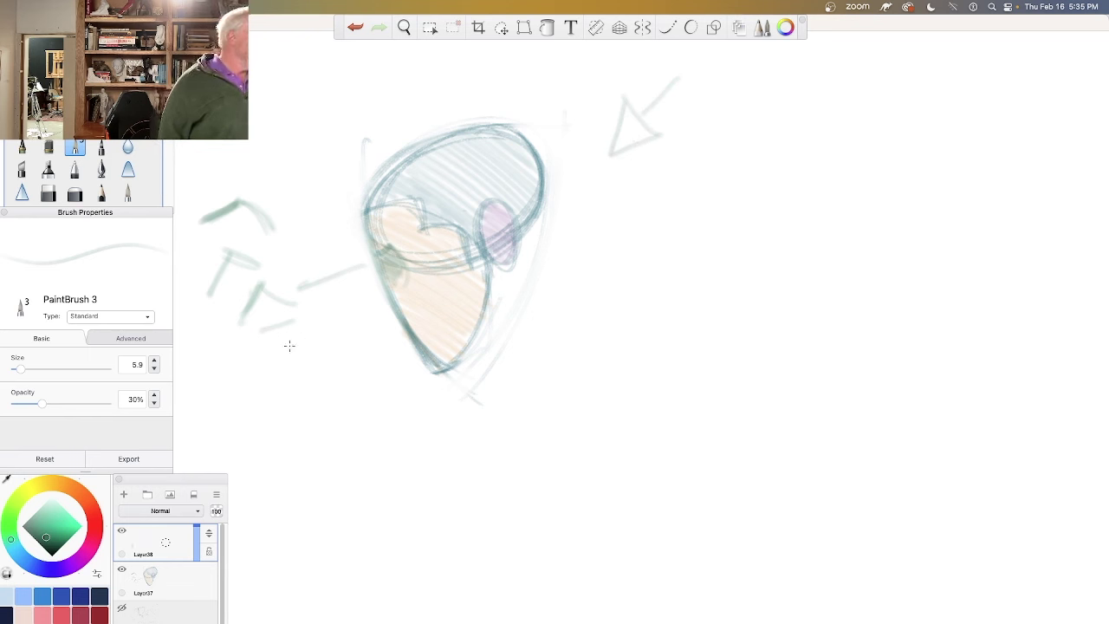
mouse_move(355, 365)
mouse_down()
mouse_move(269, 413)
mouse_move(319, 402)
mouse_up()
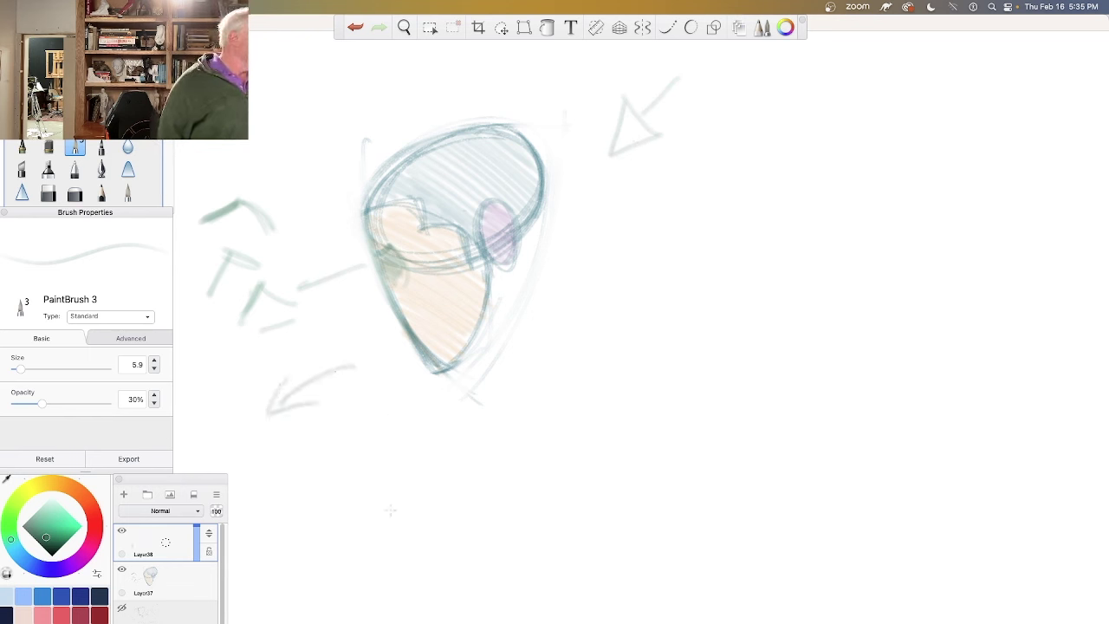
Step: Letter an underlined "DK SHAD" with a hooked downward arrow below the face and an underlined "LT" beside the light arrow
mouse_move(328, 466)
mouse_down()
mouse_move(338, 544)
mouse_move(357, 530)
mouse_up()
mouse_move(262, 449)
mouse_down()
mouse_move(270, 476)
mouse_move(284, 458)
mouse_move(279, 473)
mouse_up()
drag(296, 431, 300, 451)
drag(321, 433, 326, 451)
mouse_move(347, 407)
mouse_down()
mouse_move(331, 428)
mouse_move(342, 439)
mouse_up()
mouse_move(368, 400)
mouse_down()
mouse_move(364, 430)
mouse_move(408, 388)
mouse_up()
drag(421, 408, 258, 499)
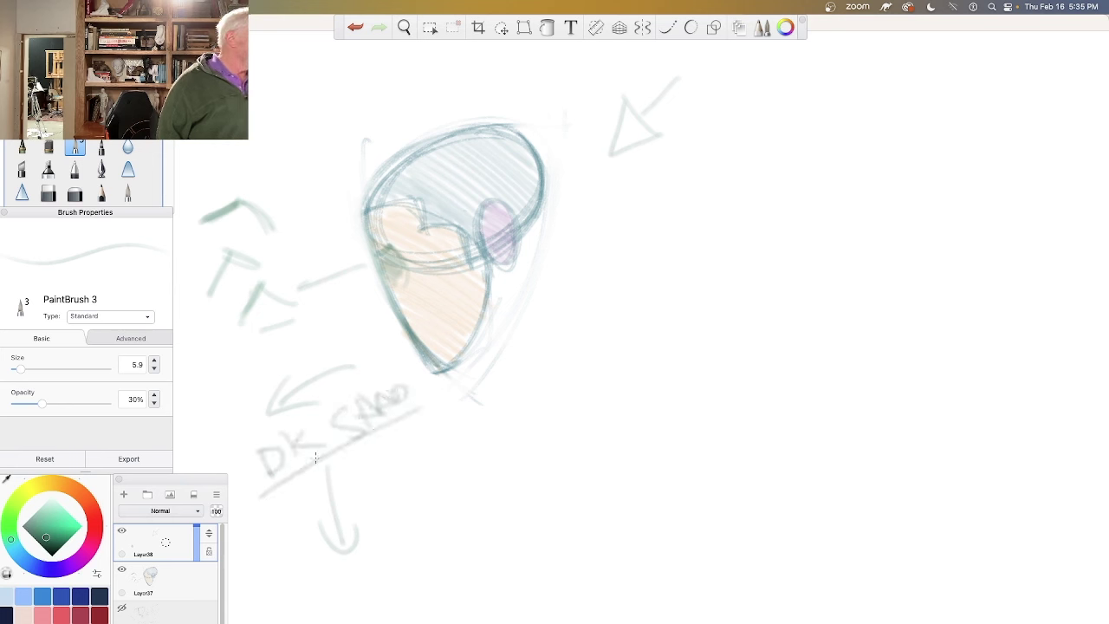
drag(541, 75, 538, 106)
mouse_move(579, 73)
mouse_down()
mouse_move(566, 100)
mouse_move(584, 61)
mouse_move(548, 115)
mouse_up()
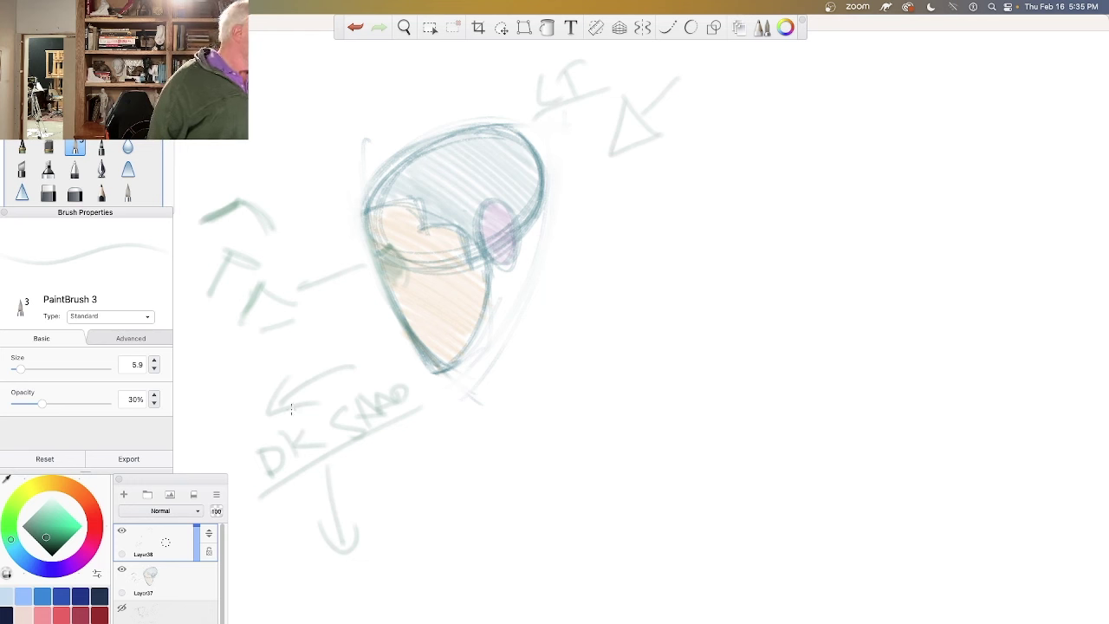
Step: Loop a curve around the "DK SHAD" lettering and darken the shading in the front eye-socket area
mouse_move(274, 418)
mouse_down()
mouse_move(390, 416)
mouse_move(253, 446)
mouse_up()
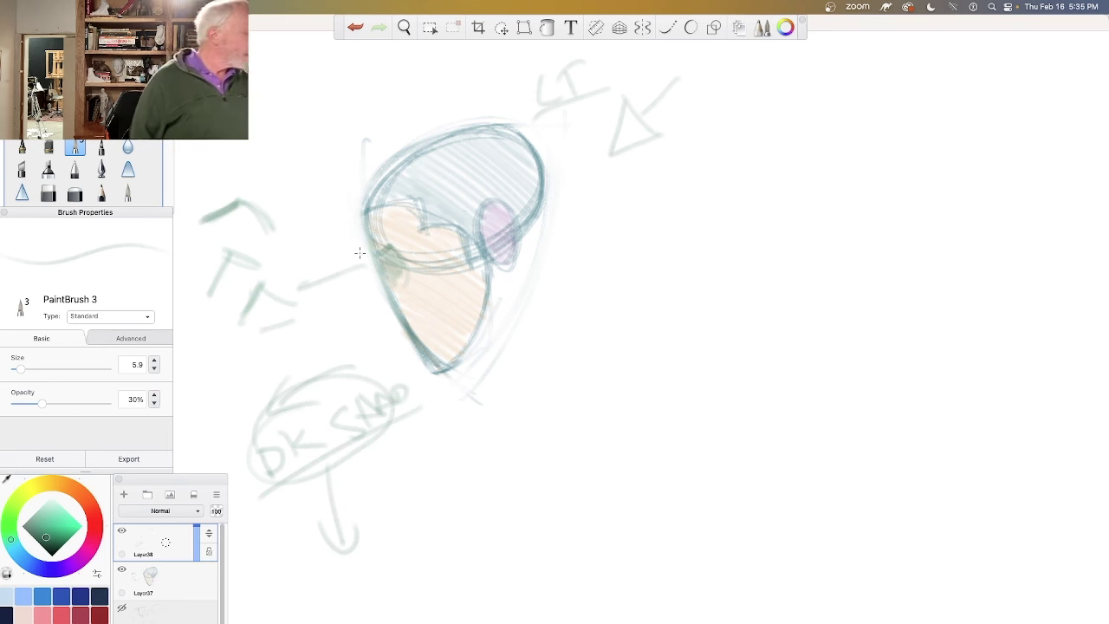
mouse_move(397, 277)
mouse_down()
mouse_move(399, 290)
mouse_move(396, 270)
mouse_up()
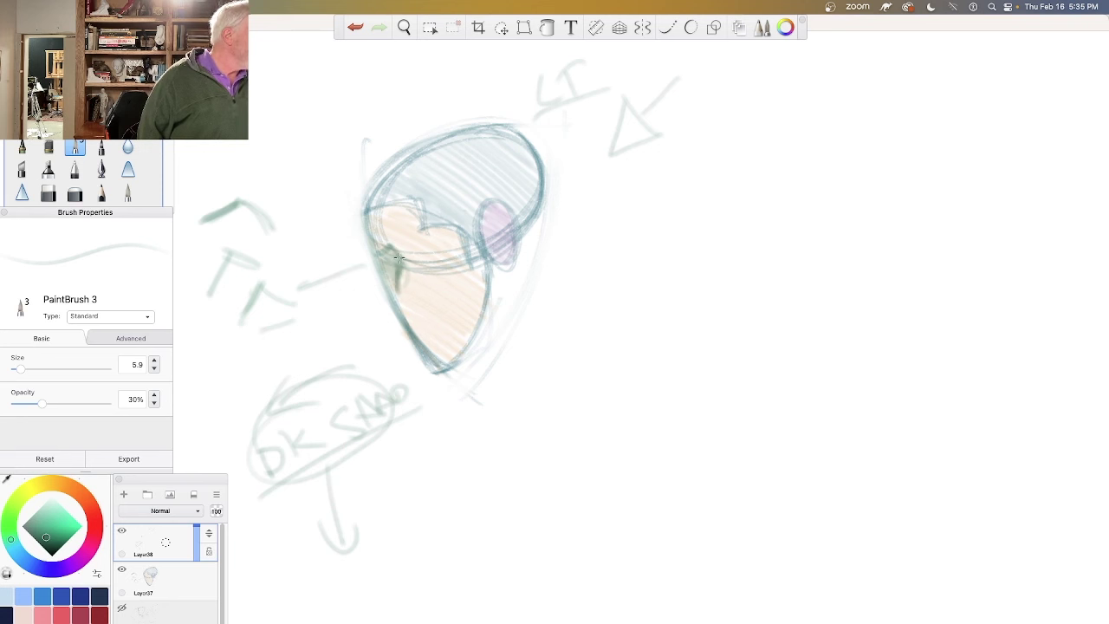
mouse_move(391, 252)
mouse_down()
mouse_move(390, 264)
mouse_move(397, 257)
mouse_move(379, 258)
mouse_move(396, 269)
mouse_move(378, 258)
mouse_move(401, 269)
mouse_move(384, 247)
mouse_up()
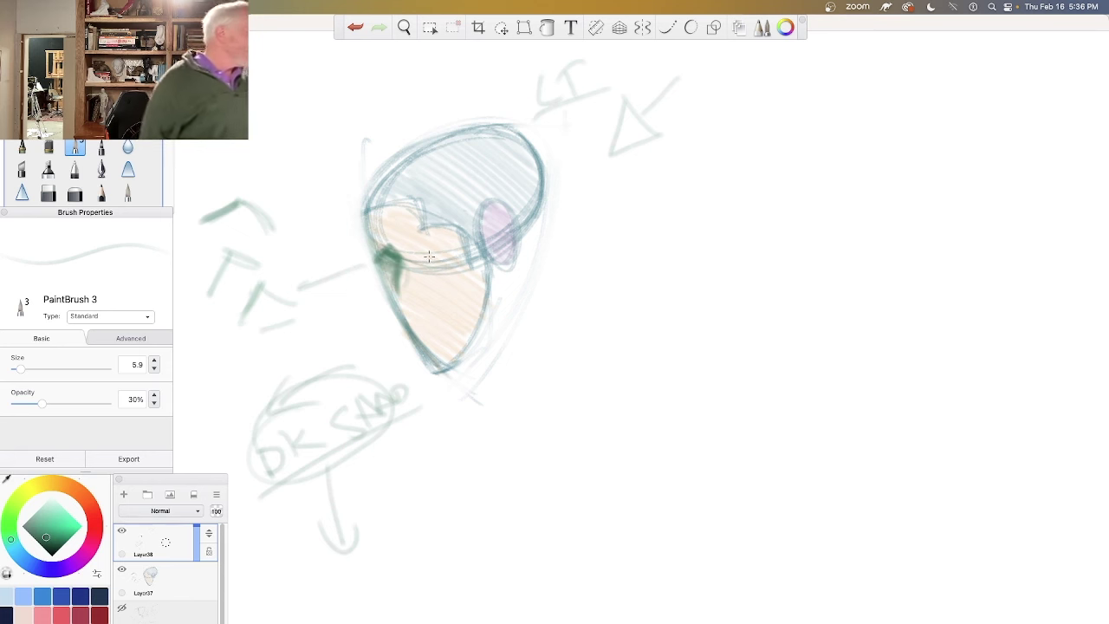
Step: Choose a dark purple and layer shading over the front eye socket and down along the front edge of the face
click(66, 567)
click(47, 542)
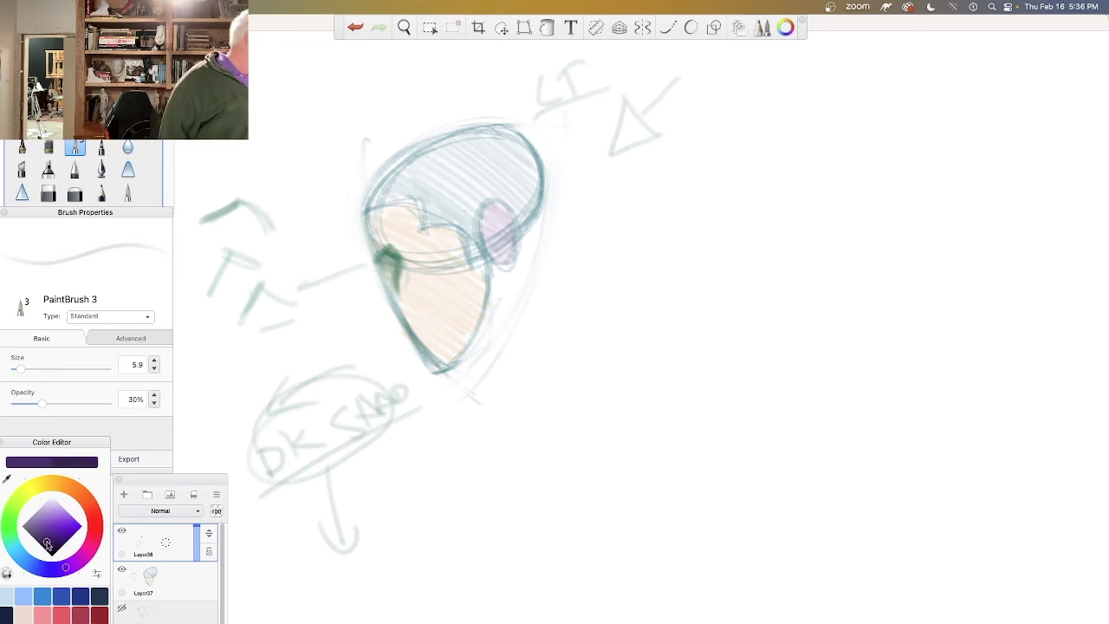
click(47, 544)
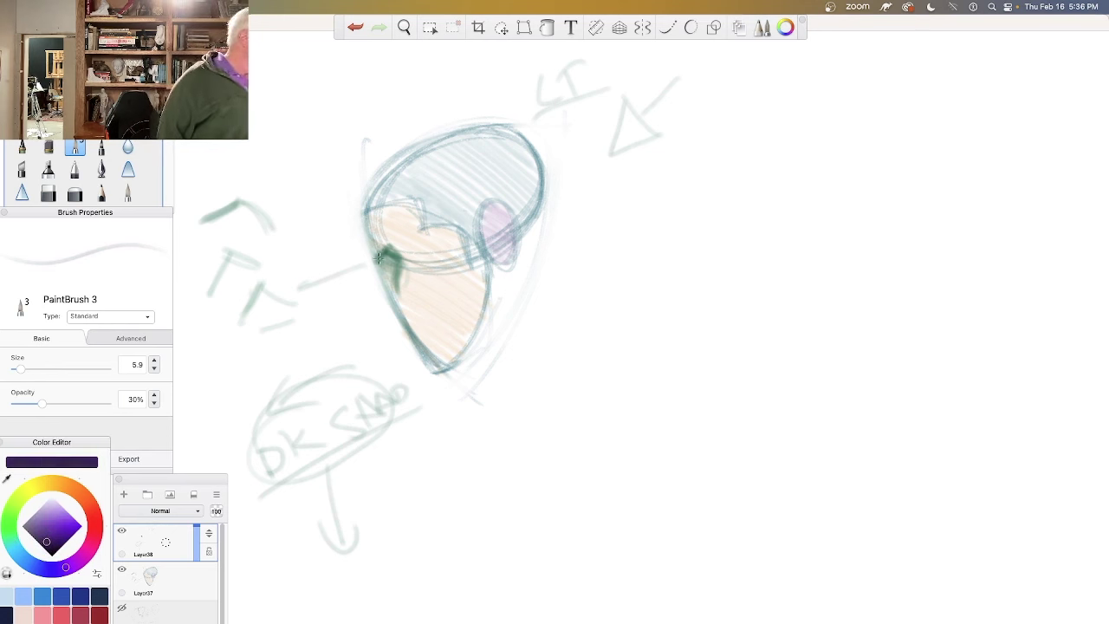
drag(378, 259, 405, 254)
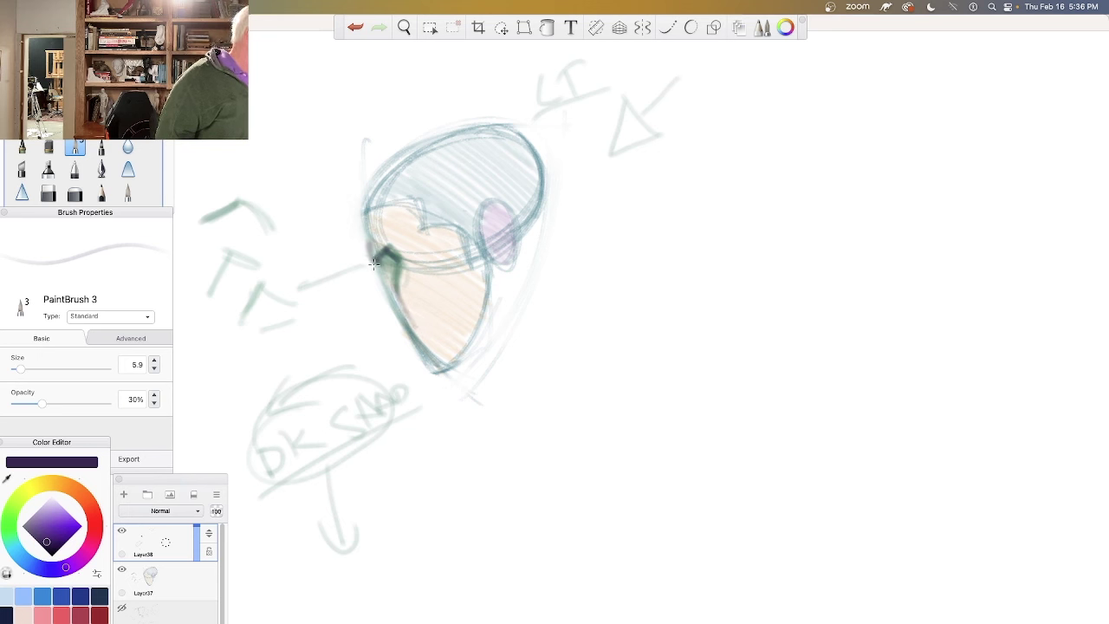
drag(374, 264, 387, 317)
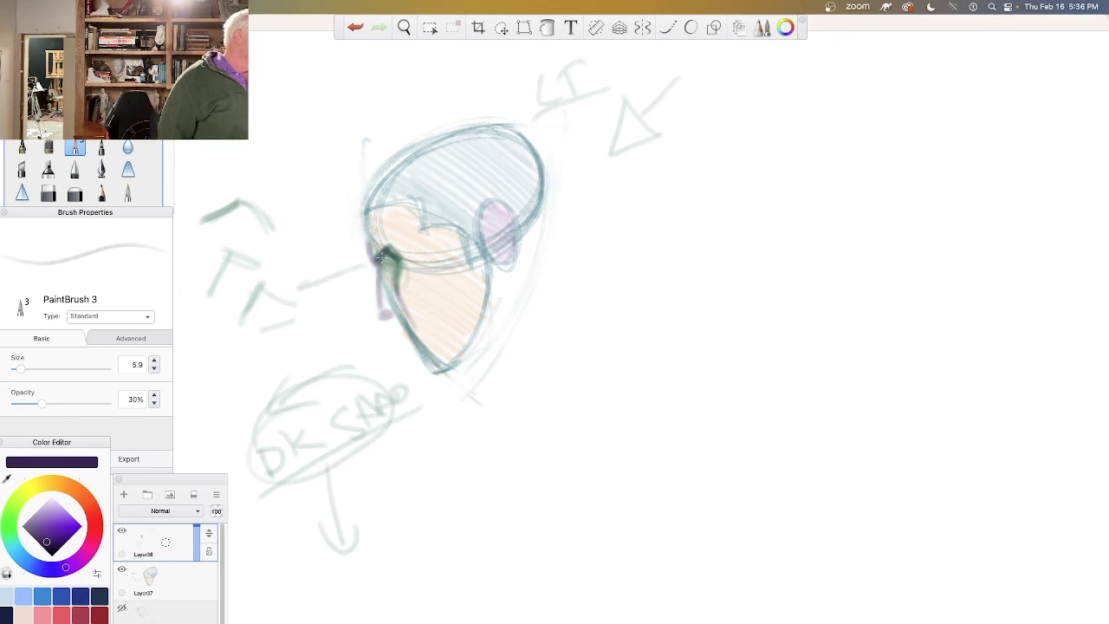
drag(384, 269, 388, 310)
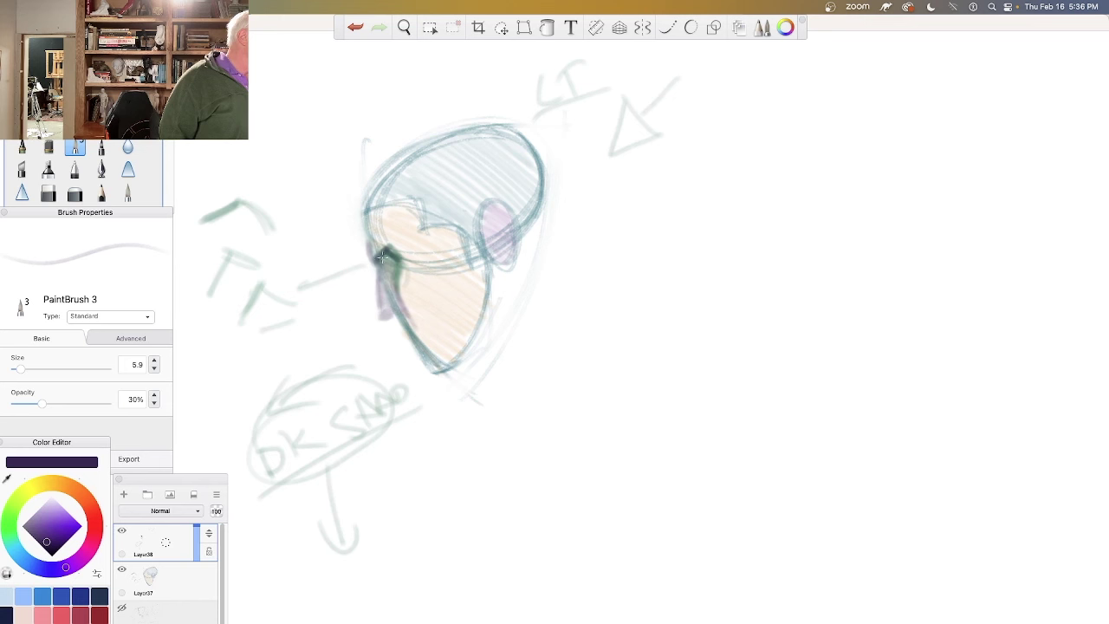
drag(381, 253, 391, 324)
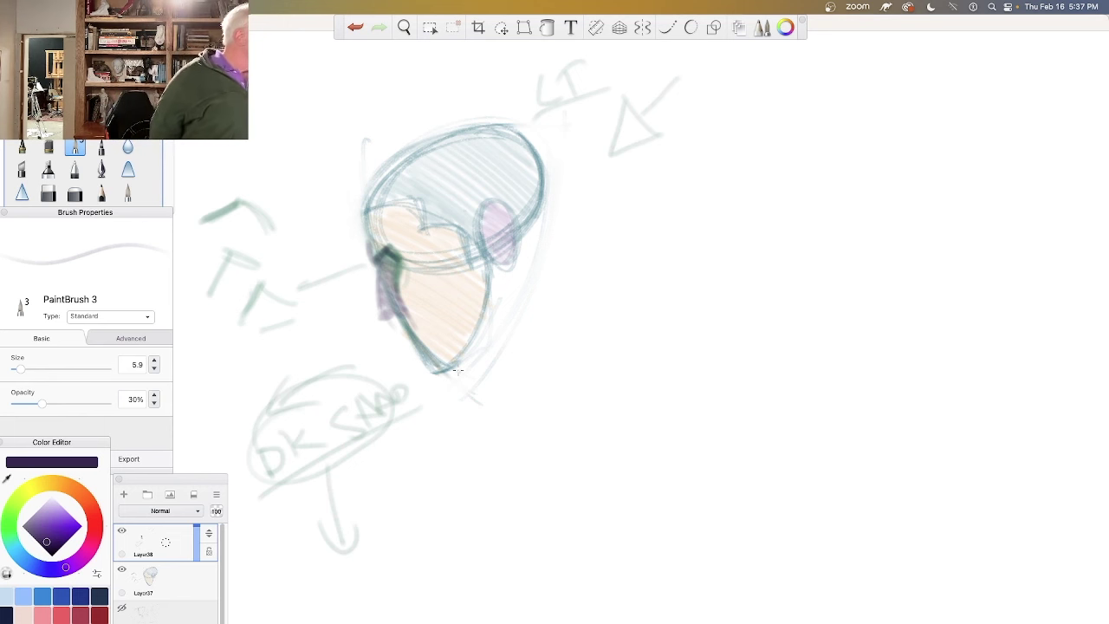
Step: Draw a purple triangular-headed arrow in front of the forehead, a small mark above it and an arrowhead on the pointer line
mouse_move(274, 168)
mouse_down()
mouse_move(303, 201)
mouse_move(296, 220)
mouse_move(330, 232)
mouse_up()
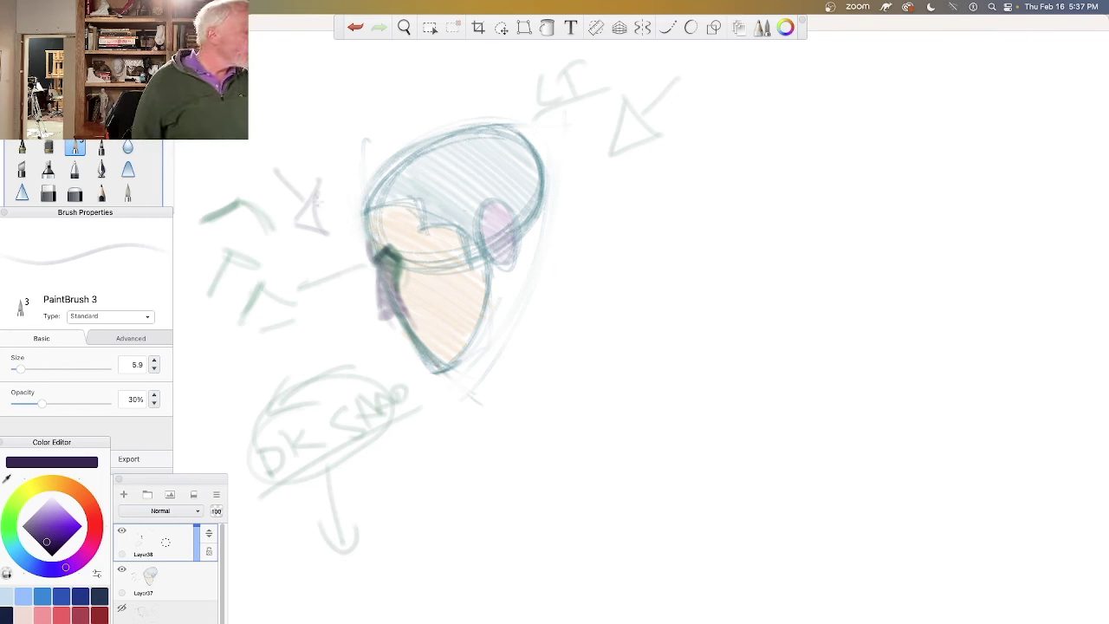
mouse_move(303, 151)
mouse_down()
mouse_move(319, 163)
mouse_move(305, 170)
mouse_up()
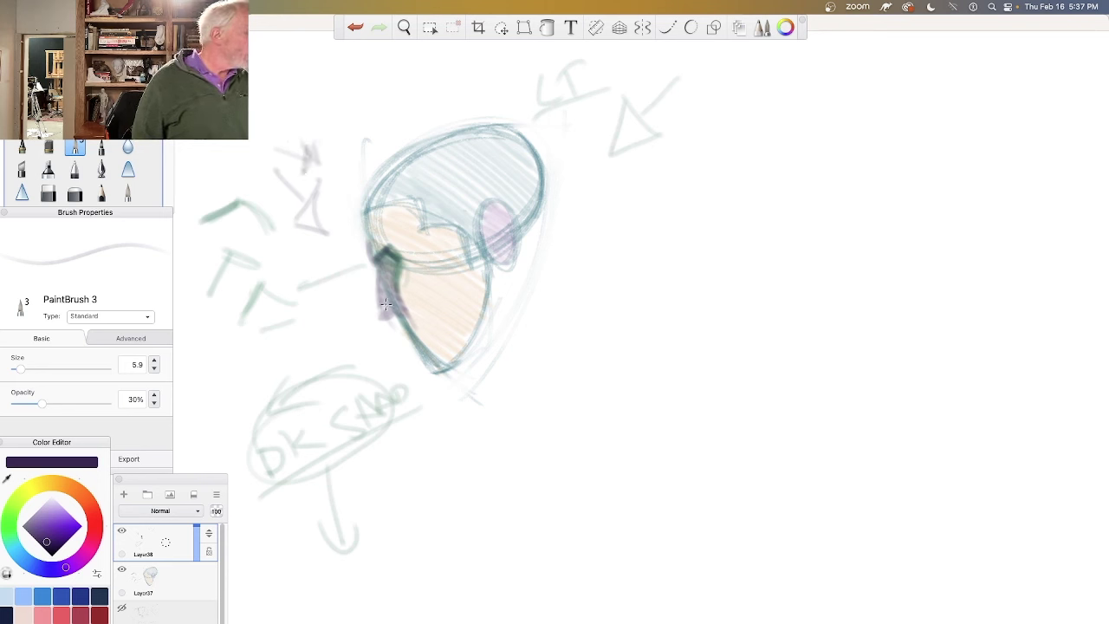
mouse_move(324, 279)
mouse_down()
mouse_move(319, 291)
mouse_move(339, 276)
mouse_up()
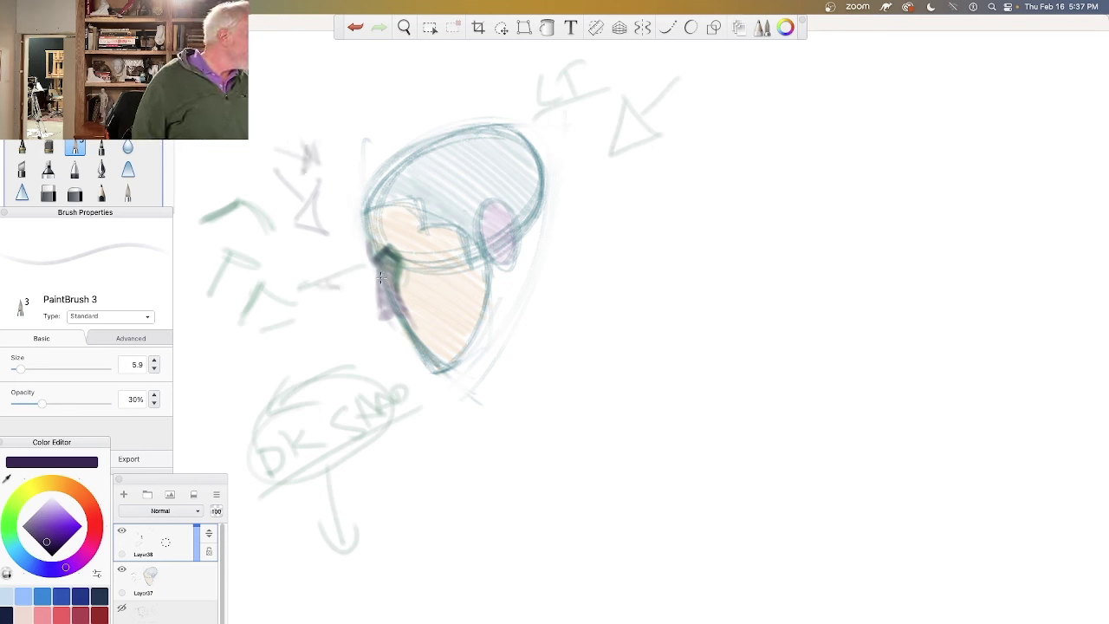
Step: Switch the colour back to dark green and darken the jaw's underside near the chin, keeping Layer38 active
drag(24, 555, 11, 540)
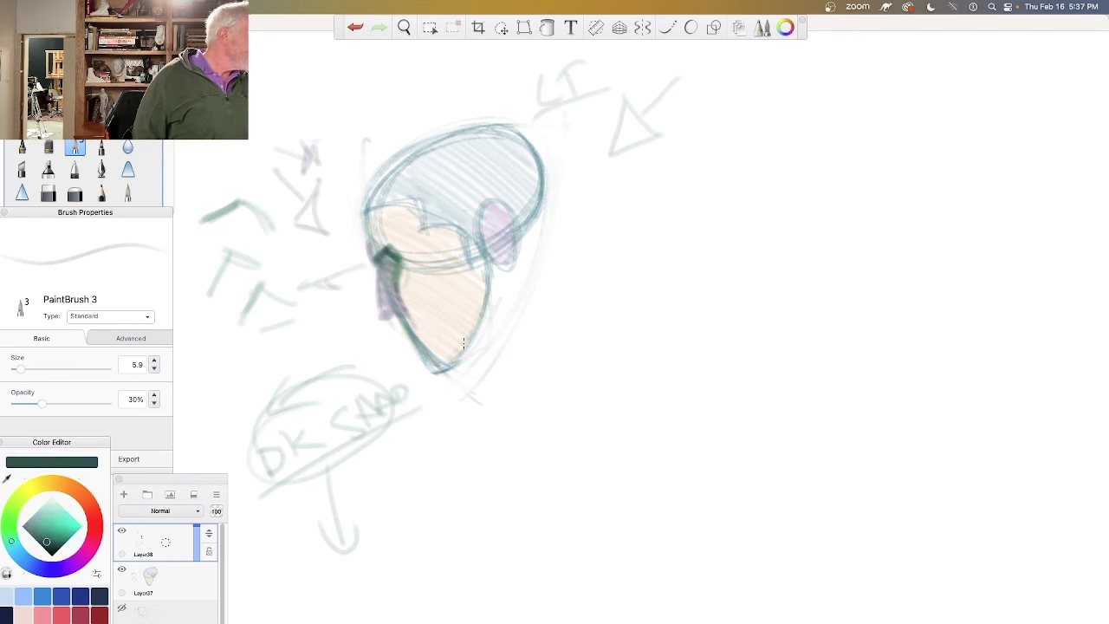
drag(463, 345, 414, 370)
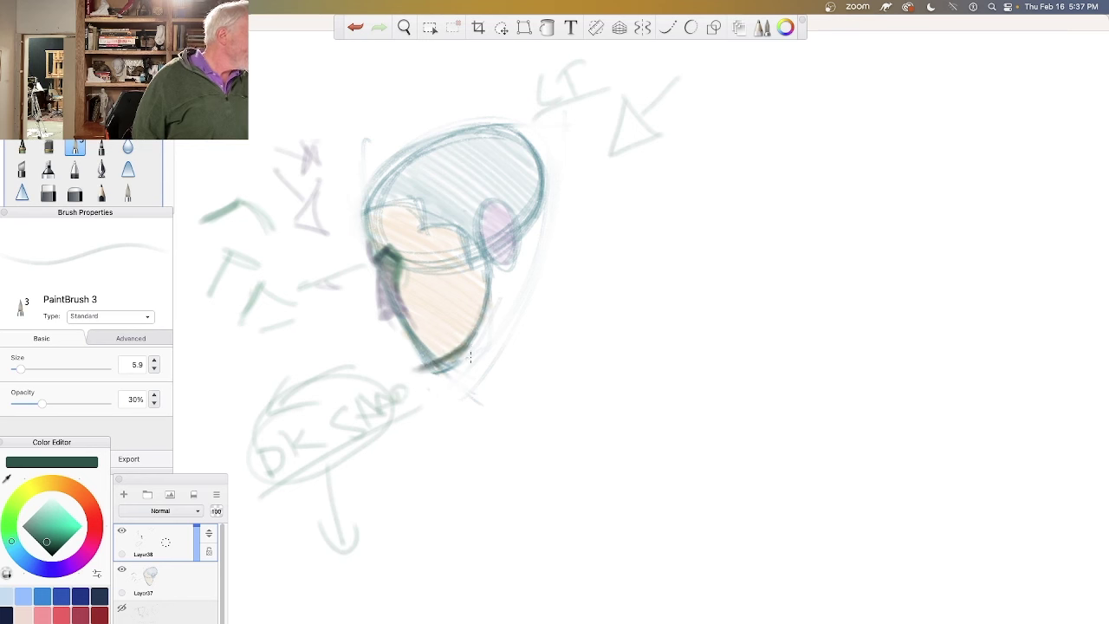
click(168, 578)
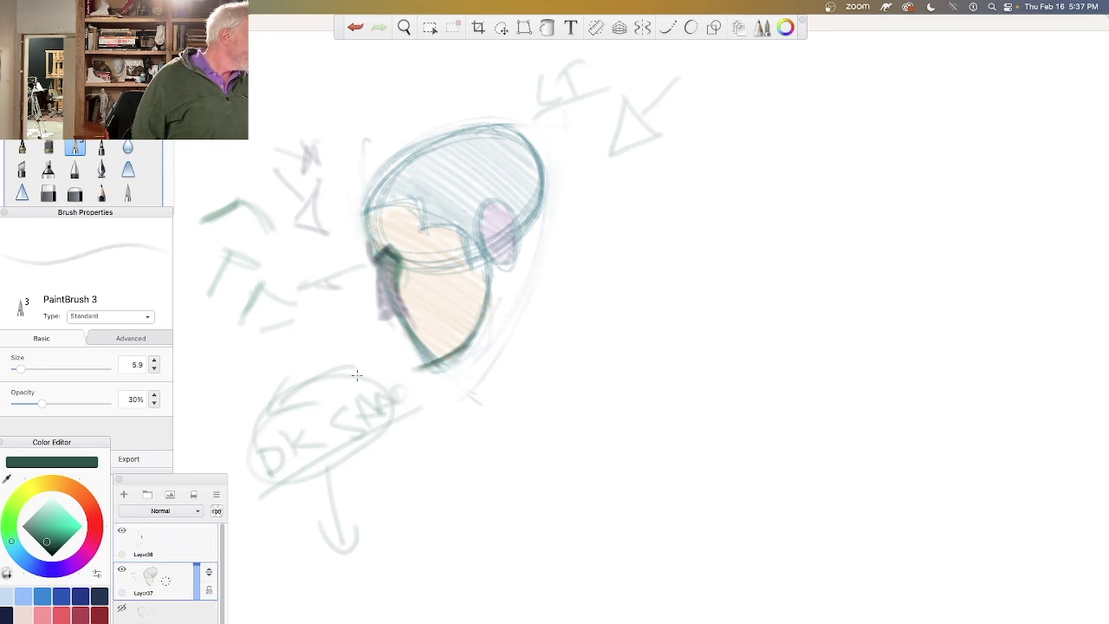
click(155, 540)
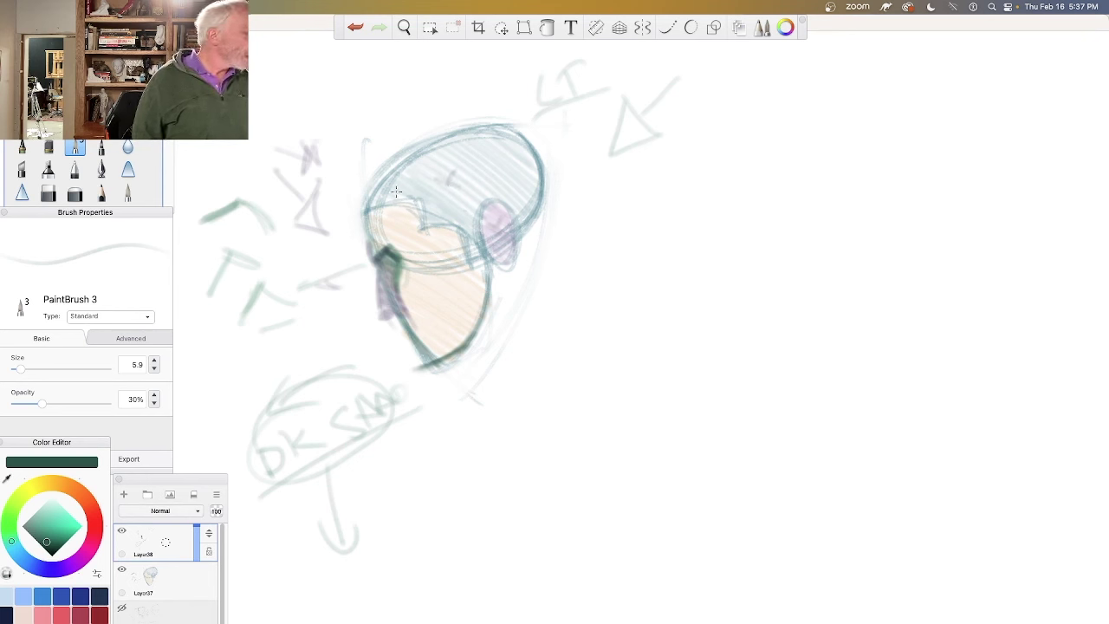
Step: Draw straight and curved arrows pointing inward all around the head, at the skull, ear, jaw, forehead, face and chin
mouse_move(571, 272)
mouse_down()
mouse_move(527, 263)
mouse_move(551, 262)
mouse_move(549, 193)
mouse_move(572, 193)
mouse_up()
drag(536, 287, 505, 306)
mouse_move(511, 287)
mouse_down()
mouse_move(497, 307)
mouse_move(519, 309)
mouse_up()
mouse_move(343, 260)
mouse_down()
mouse_move(303, 269)
mouse_move(355, 277)
mouse_move(333, 274)
mouse_move(350, 208)
mouse_move(323, 218)
mouse_up()
drag(333, 222, 347, 234)
drag(317, 301, 392, 356)
mouse_move(305, 293)
mouse_down()
mouse_move(276, 228)
mouse_move(446, 87)
mouse_move(449, 107)
mouse_up()
mouse_move(421, 118)
mouse_down()
mouse_move(448, 107)
mouse_move(443, 124)
mouse_up()
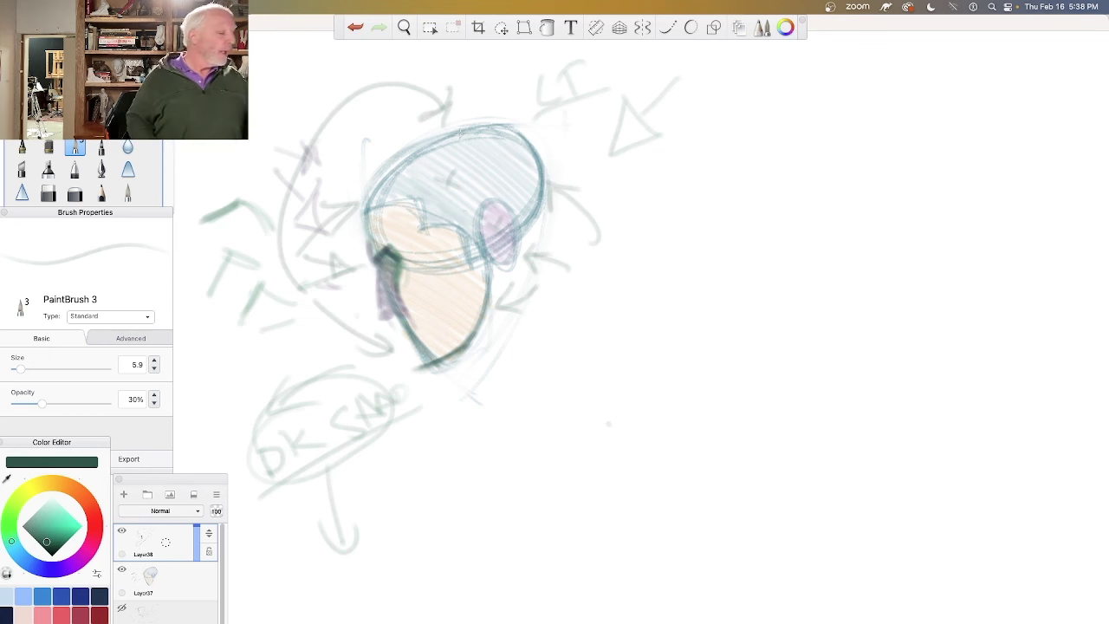
mouse_move(461, 432)
mouse_down()
mouse_move(446, 388)
mouse_move(457, 390)
mouse_up()
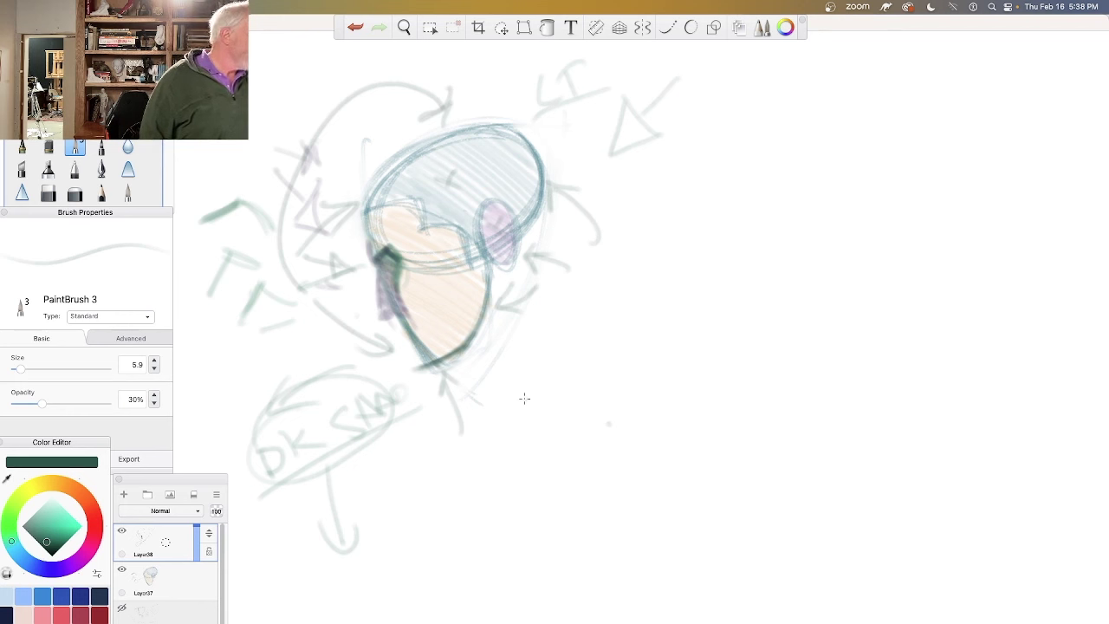
Step: Sketch a large tilted cylinder beside the head, with a curved upper end and a reinforced open ellipse at the lower end
mouse_move(854, 143)
mouse_down()
mouse_move(780, 121)
mouse_move(719, 192)
mouse_up()
drag(832, 119, 726, 178)
mouse_move(845, 147)
mouse_down()
mouse_move(954, 303)
mouse_move(819, 377)
mouse_move(926, 316)
mouse_move(920, 280)
mouse_up()
drag(708, 202, 822, 376)
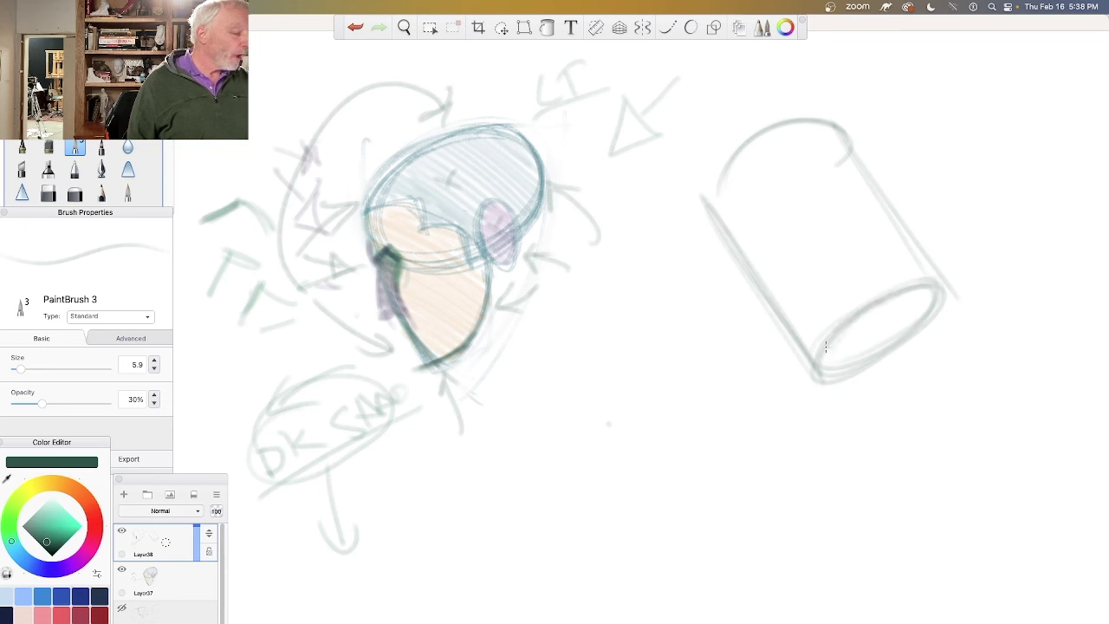
mouse_move(899, 291)
mouse_down()
mouse_move(821, 355)
mouse_move(825, 364)
mouse_move(858, 310)
mouse_move(819, 371)
mouse_up()
drag(841, 142, 738, 203)
drag(824, 123, 715, 216)
drag(767, 146, 712, 201)
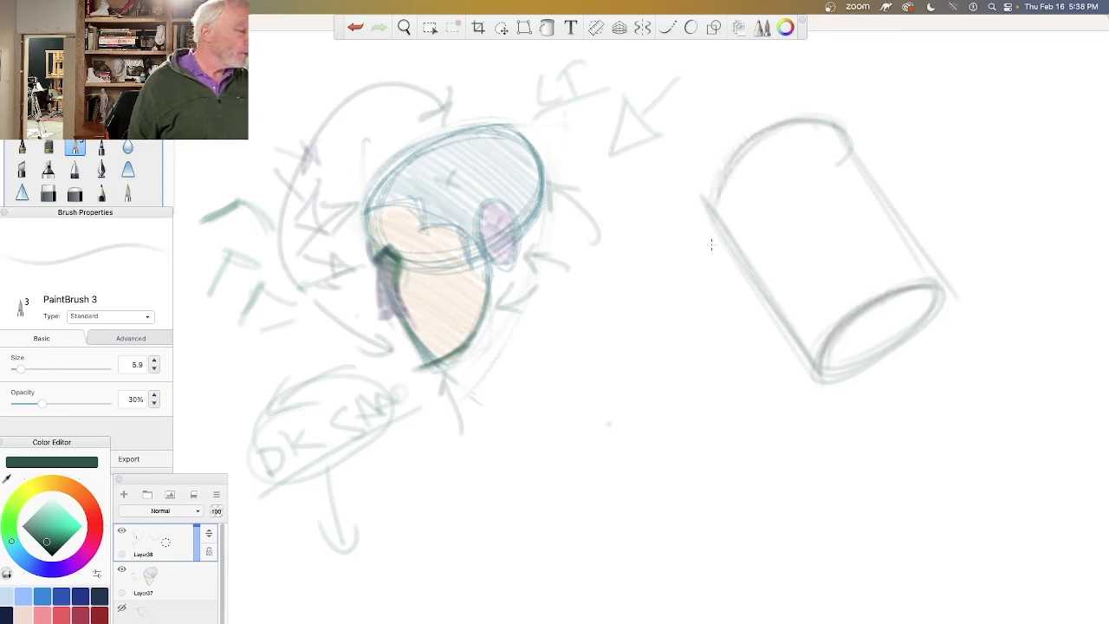
Step: Sketch a tilted flat rectangle between the head and the cylinder
mouse_move(675, 282)
mouse_down()
mouse_move(586, 322)
mouse_move(761, 464)
mouse_up()
drag(582, 319, 676, 496)
drag(761, 465, 706, 493)
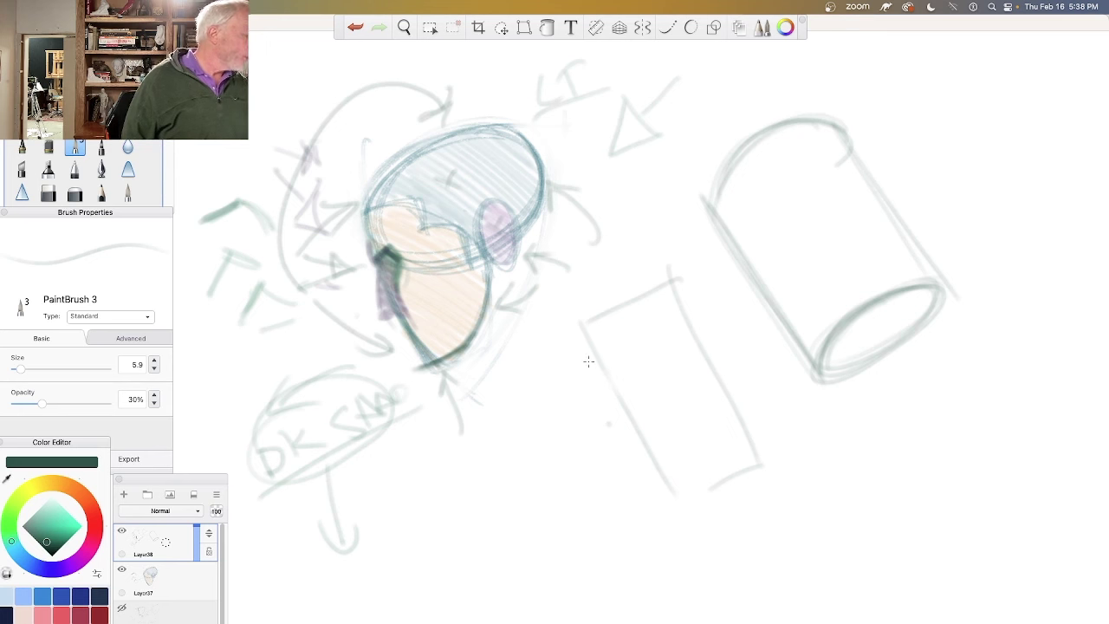
Step: Set the brush opacity to 48% and size to 4.9, and darken the rectangle's front long edge with a rounded notch
drag(35, 403, 53, 402)
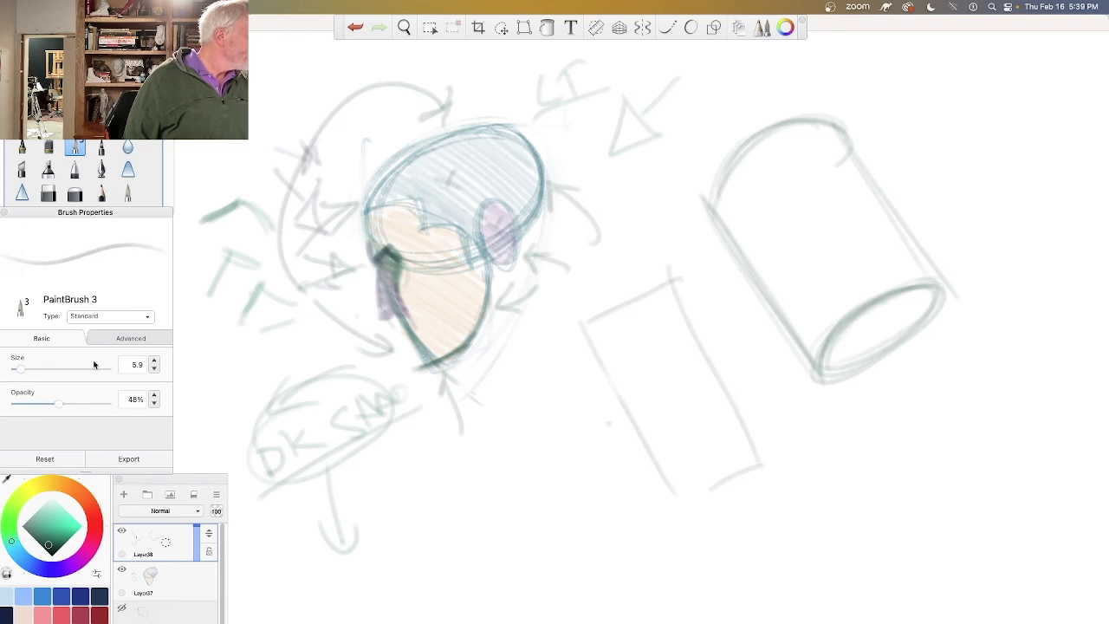
drag(26, 369, 19, 367)
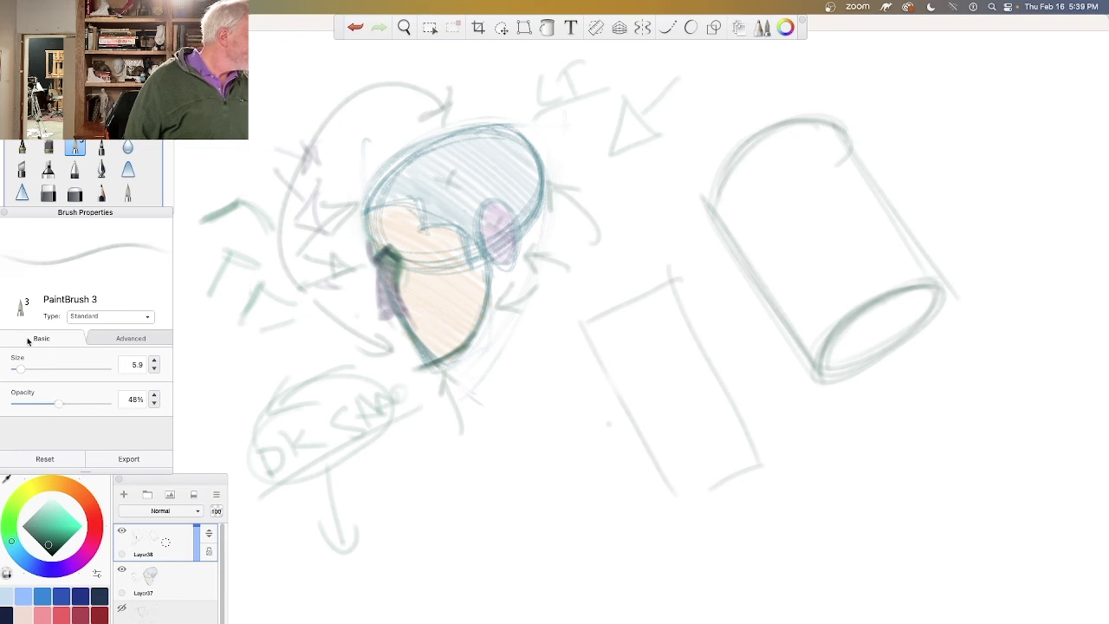
click(155, 368)
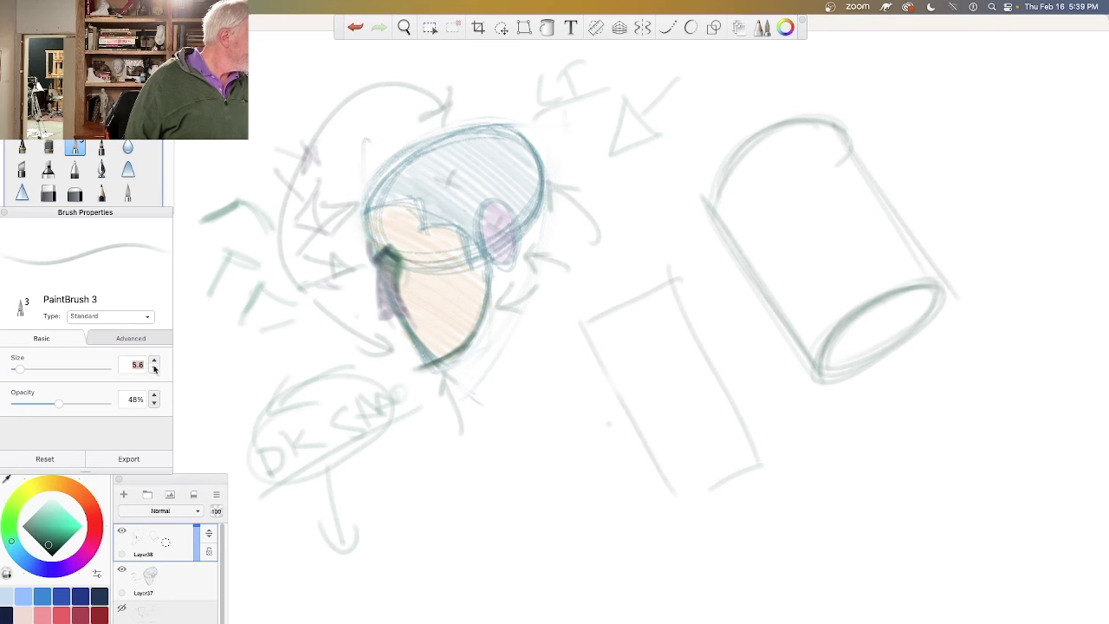
click(154, 369)
click(155, 368)
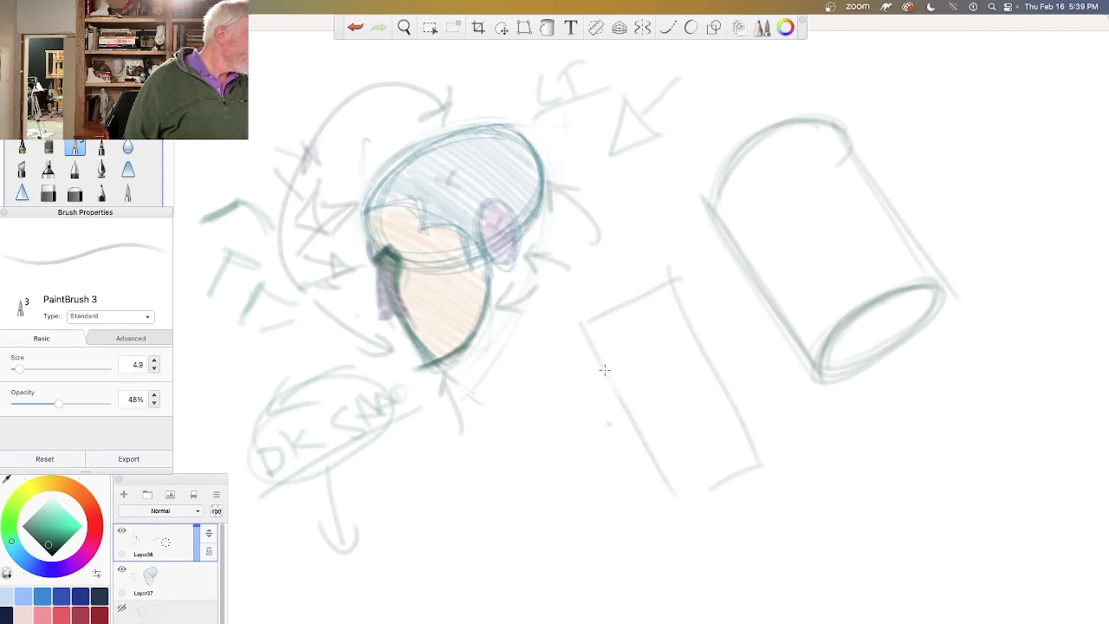
drag(582, 326, 619, 382)
mouse_move(634, 424)
mouse_down()
mouse_move(648, 455)
mouse_move(637, 433)
mouse_up()
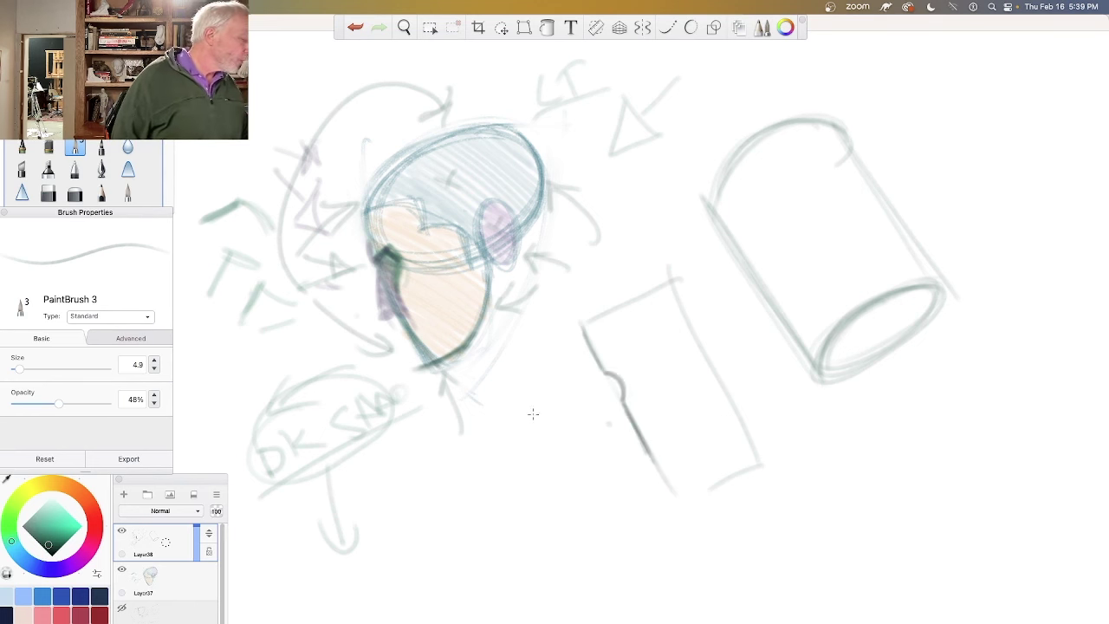
Step: Sketch a wedge-like form below the head with a curved top and reinforced sides converging to a lower point
mouse_move(594, 402)
mouse_down()
mouse_move(470, 458)
mouse_move(460, 485)
mouse_move(537, 589)
mouse_up()
drag(459, 470, 550, 595)
drag(460, 463, 546, 604)
mouse_move(457, 459)
mouse_down()
mouse_move(529, 591)
mouse_move(551, 604)
mouse_up()
drag(475, 488, 542, 576)
drag(590, 401, 543, 615)
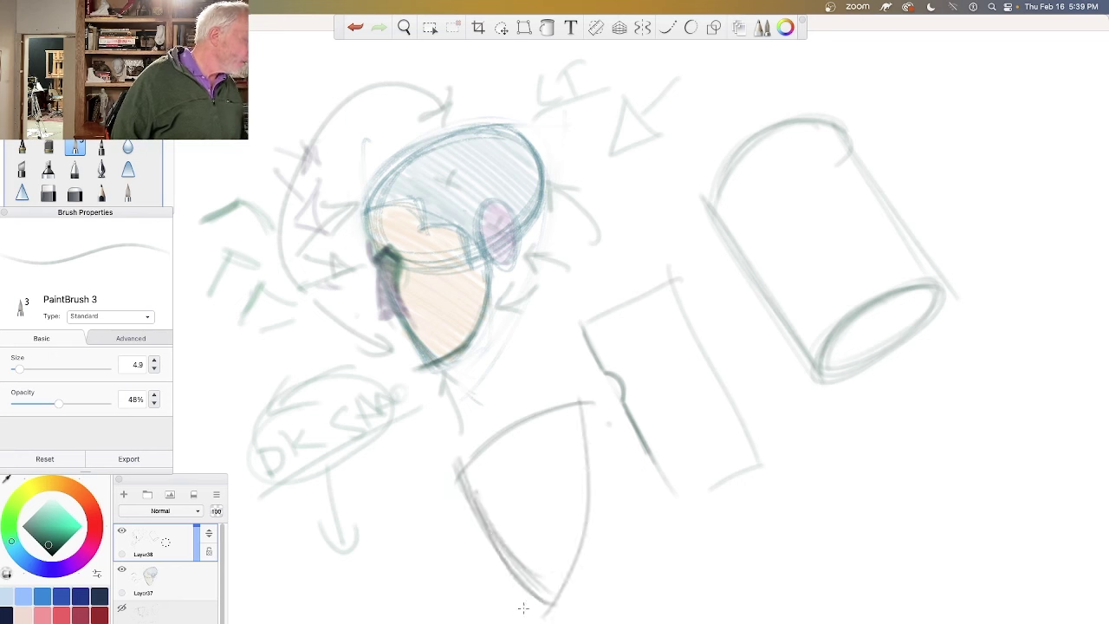
mouse_move(590, 421)
mouse_down()
mouse_move(559, 565)
mouse_move(520, 617)
mouse_up()
drag(581, 528, 520, 605)
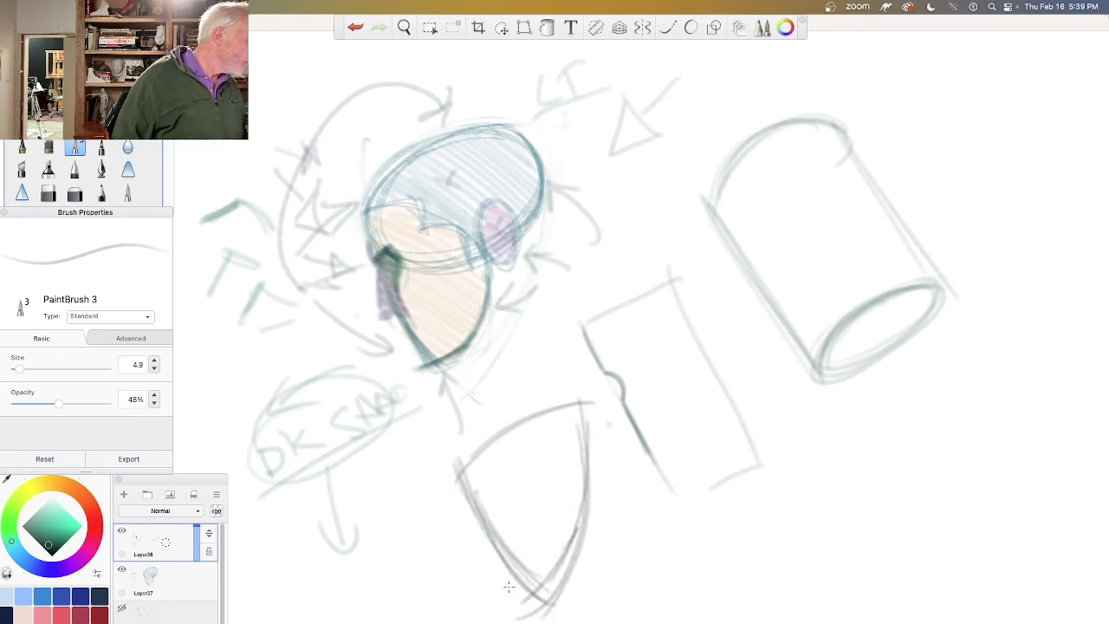
Step: Add a rounded notch to the pointed form's front edge and darken it together with the rectangle's notch
drag(478, 517, 494, 544)
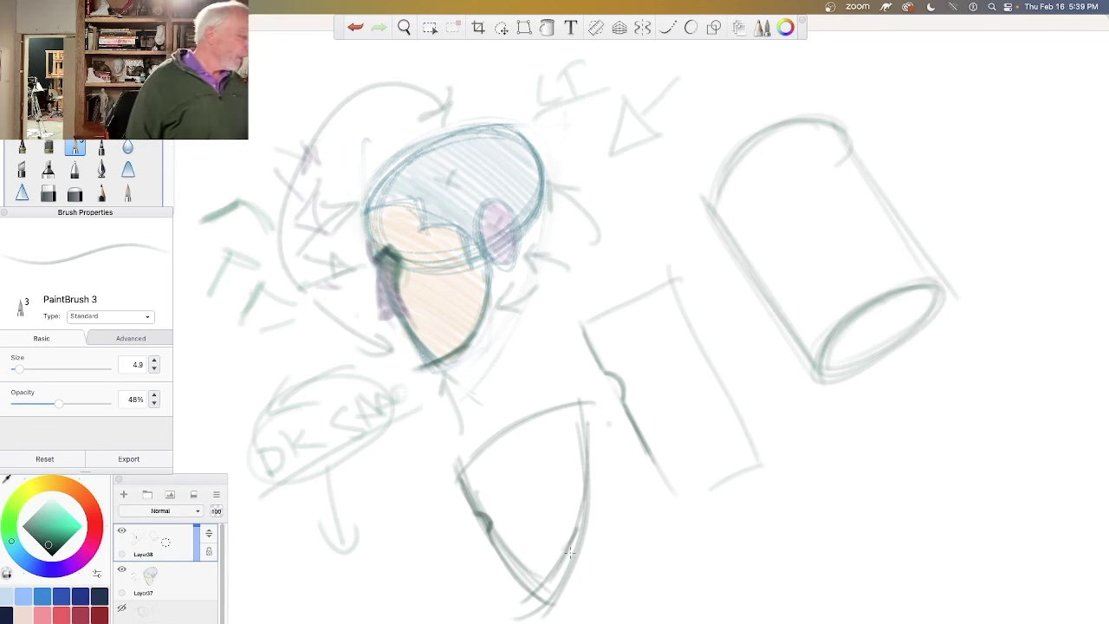
drag(611, 371, 624, 390)
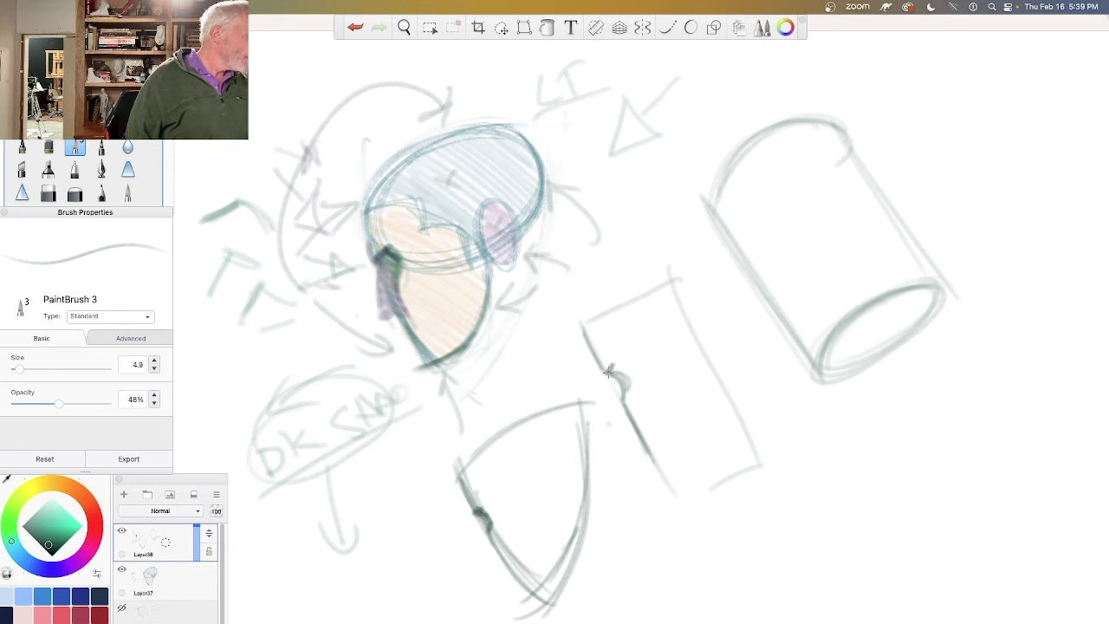
mouse_move(612, 371)
mouse_down()
mouse_move(626, 387)
mouse_move(607, 370)
mouse_move(617, 378)
mouse_up()
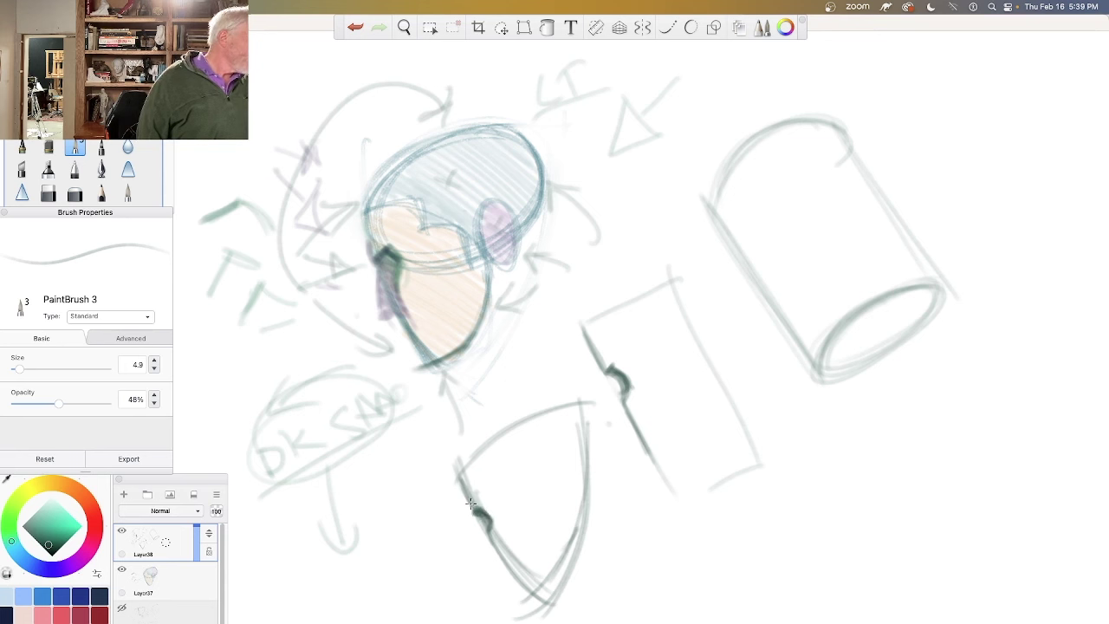
mouse_move(471, 502)
mouse_down()
mouse_move(461, 476)
mouse_move(487, 527)
mouse_up()
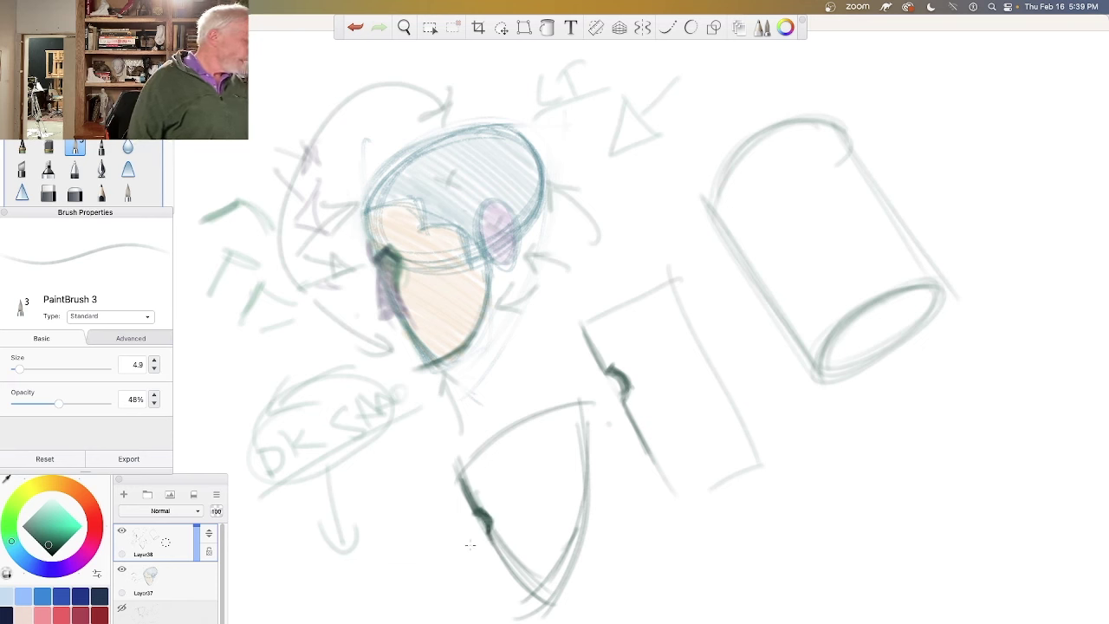
mouse_move(487, 528)
mouse_down()
mouse_move(507, 554)
mouse_move(494, 541)
mouse_up()
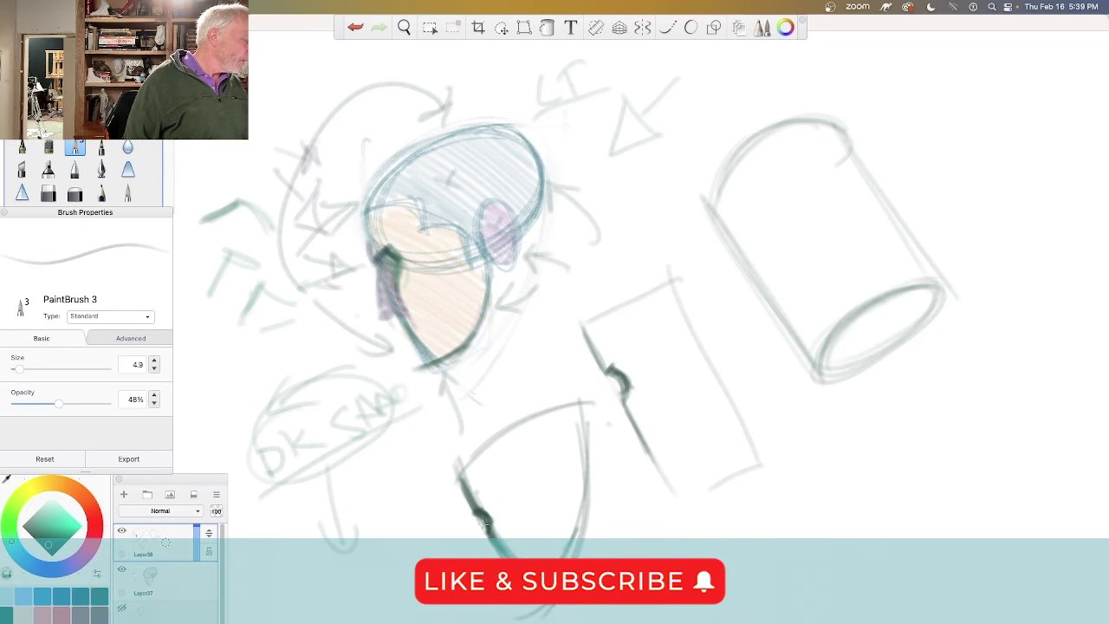
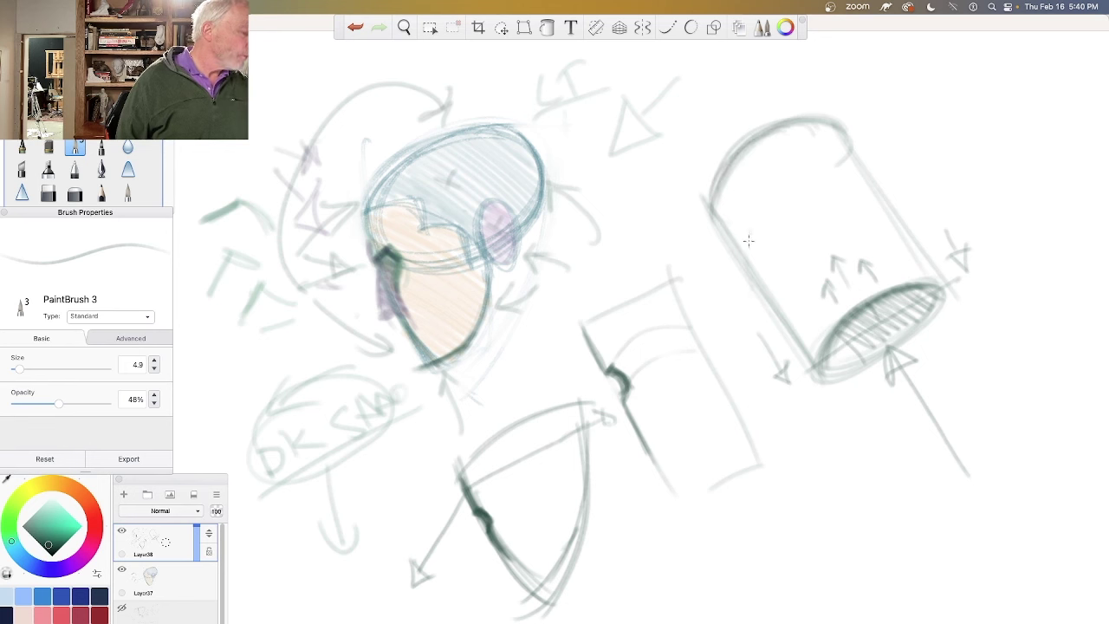
Step: Draw curved cross-contour lines around the cylinder's upper part
mouse_move(750, 235)
mouse_down()
mouse_move(755, 286)
mouse_move(814, 180)
mouse_move(756, 258)
mouse_up()
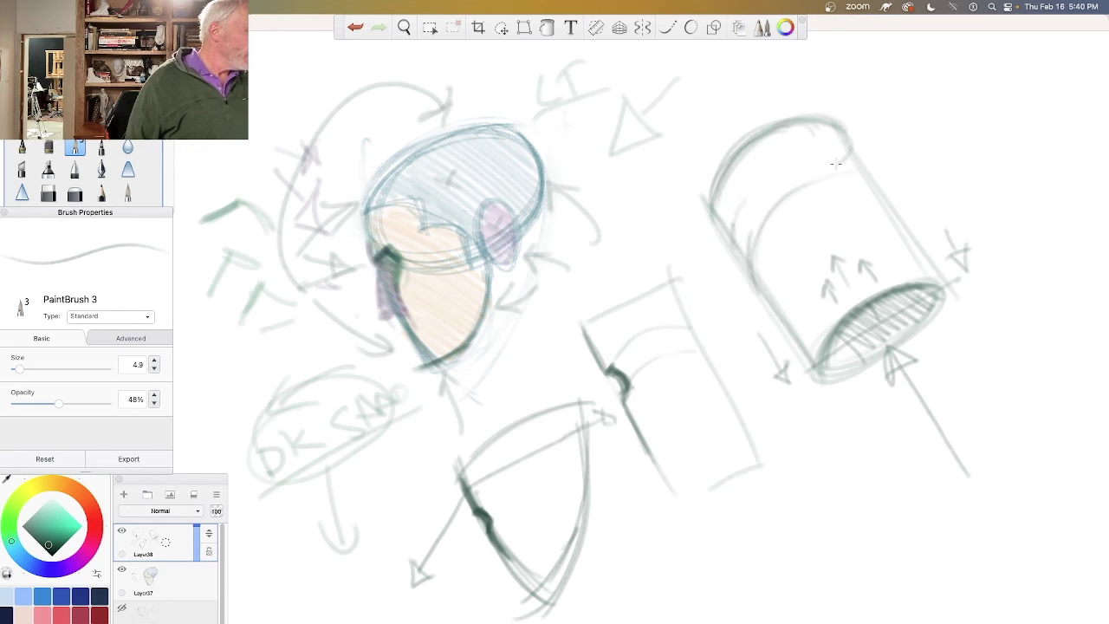
Step: Extend the curved cross-contour lines down the cylinder's body and around the rim of its hatched end
mouse_move(828, 158)
mouse_down()
mouse_move(782, 164)
mouse_move(732, 234)
mouse_up()
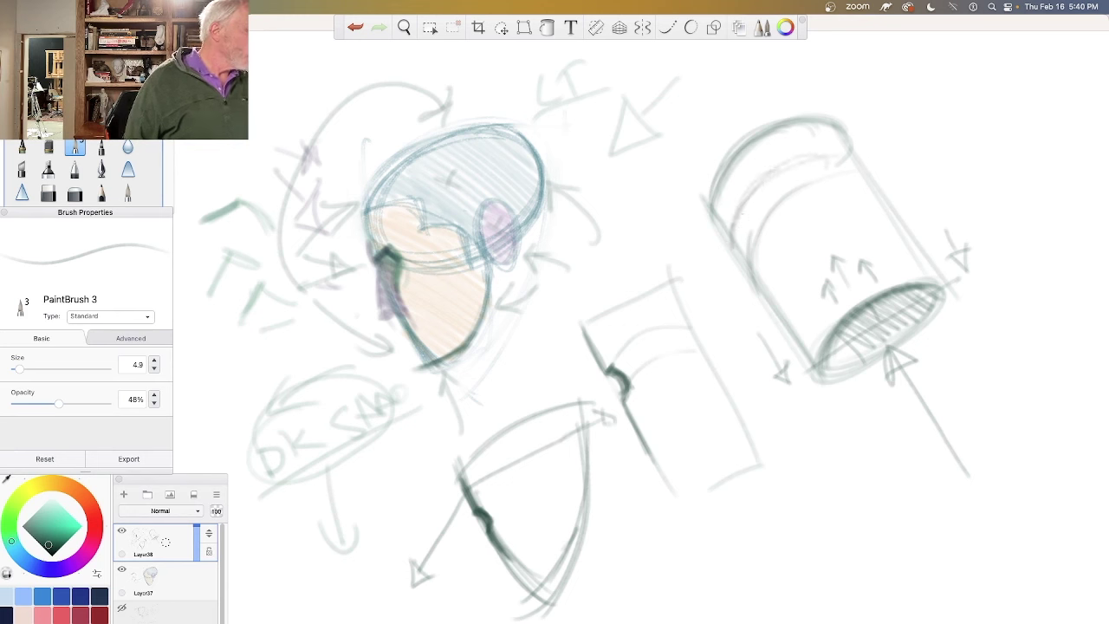
mouse_move(771, 171)
mouse_down()
mouse_move(823, 155)
mouse_move(872, 180)
mouse_move(804, 184)
mouse_up()
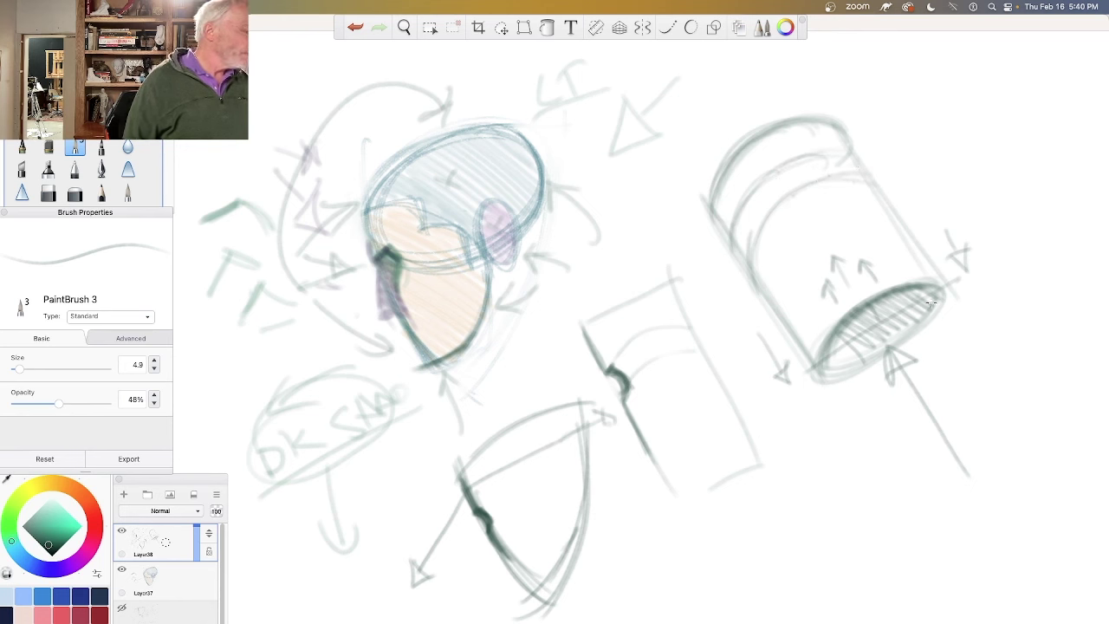
drag(930, 287, 847, 305)
drag(917, 258, 785, 349)
mouse_move(913, 230)
mouse_down()
mouse_move(769, 270)
mouse_move(761, 317)
mouse_up()
mouse_move(858, 176)
mouse_down()
mouse_move(804, 189)
mouse_move(764, 248)
mouse_up()
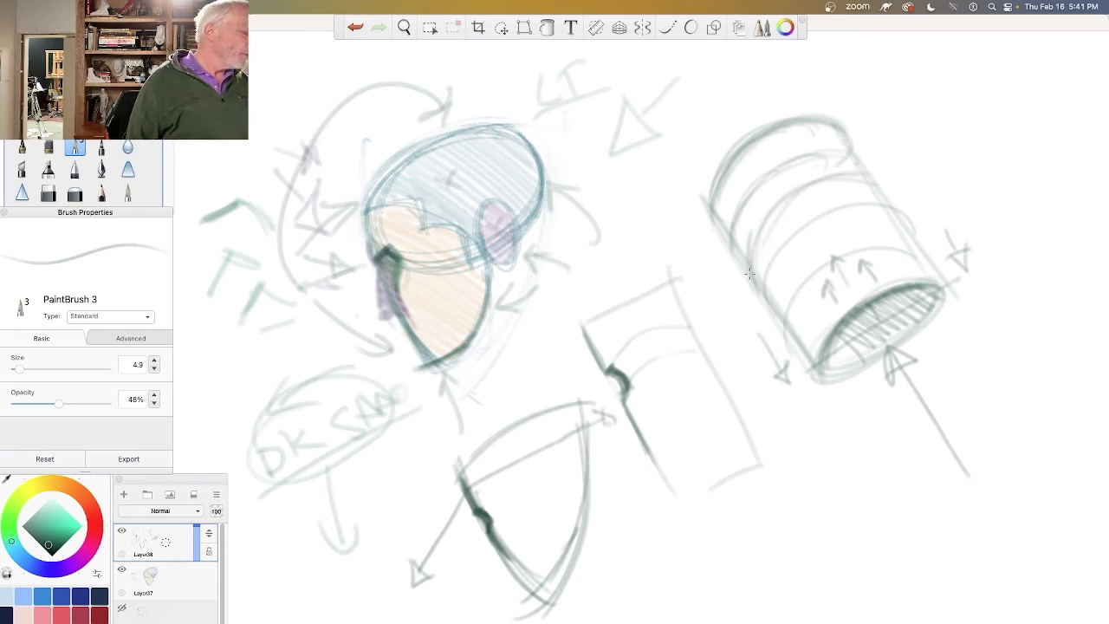
drag(751, 264, 783, 205)
mouse_move(831, 351)
mouse_down()
mouse_move(851, 323)
mouse_move(943, 293)
mouse_up()
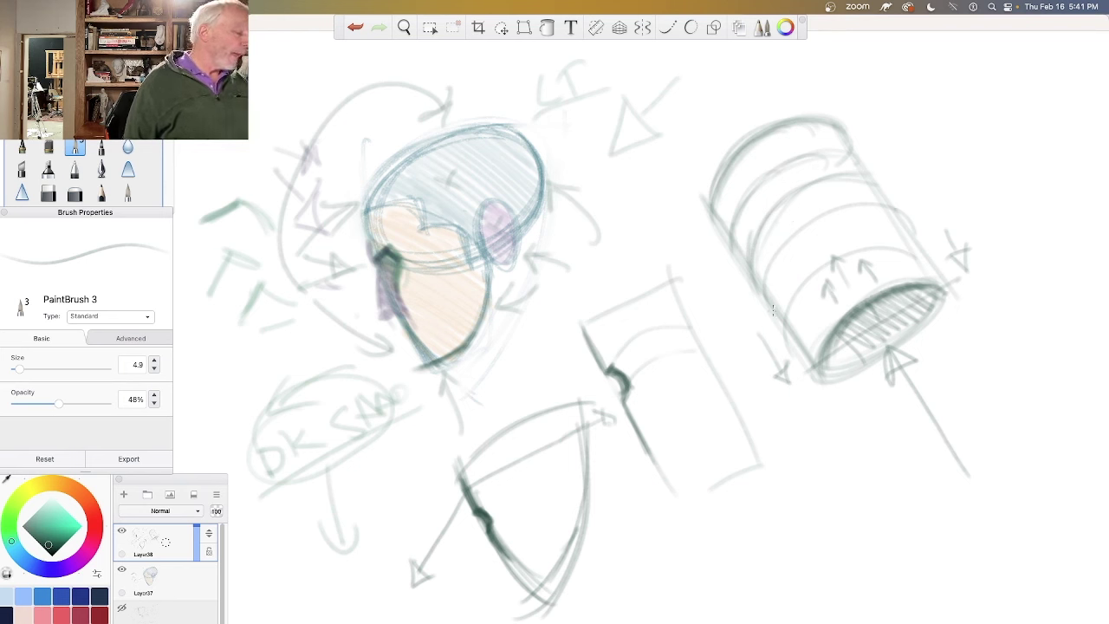
Step: Add another curved contour across the cylinder's lower body and draw an upright oval with a stem on its upper part
drag(802, 290, 867, 234)
mouse_move(793, 350)
mouse_down()
mouse_move(862, 239)
mouse_move(834, 251)
mouse_move(845, 235)
mouse_up()
mouse_move(794, 326)
mouse_down()
mouse_move(874, 227)
mouse_move(802, 181)
mouse_move(794, 165)
mouse_move(818, 208)
mouse_move(834, 149)
mouse_move(809, 184)
mouse_up()
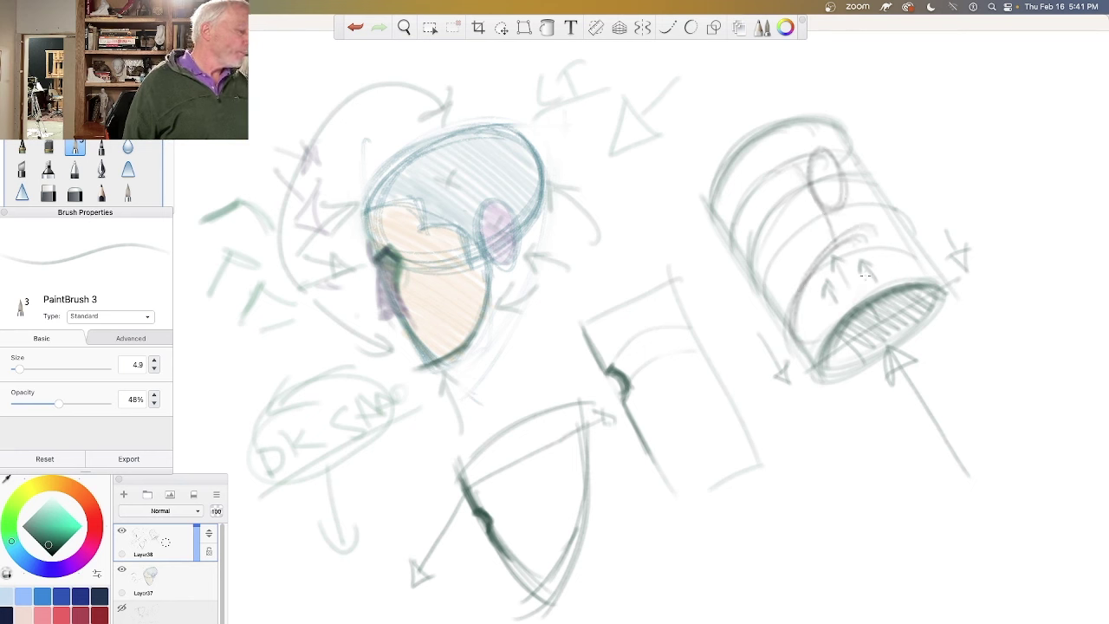
Step: Add a small dark round notch with a reinforced edge on the cylinder's near side, and darken its hatched end
mouse_move(731, 243)
mouse_down()
mouse_move(730, 227)
mouse_move(754, 236)
mouse_move(746, 230)
mouse_move(765, 298)
mouse_move(756, 279)
mouse_move(763, 288)
mouse_up()
drag(749, 223, 756, 258)
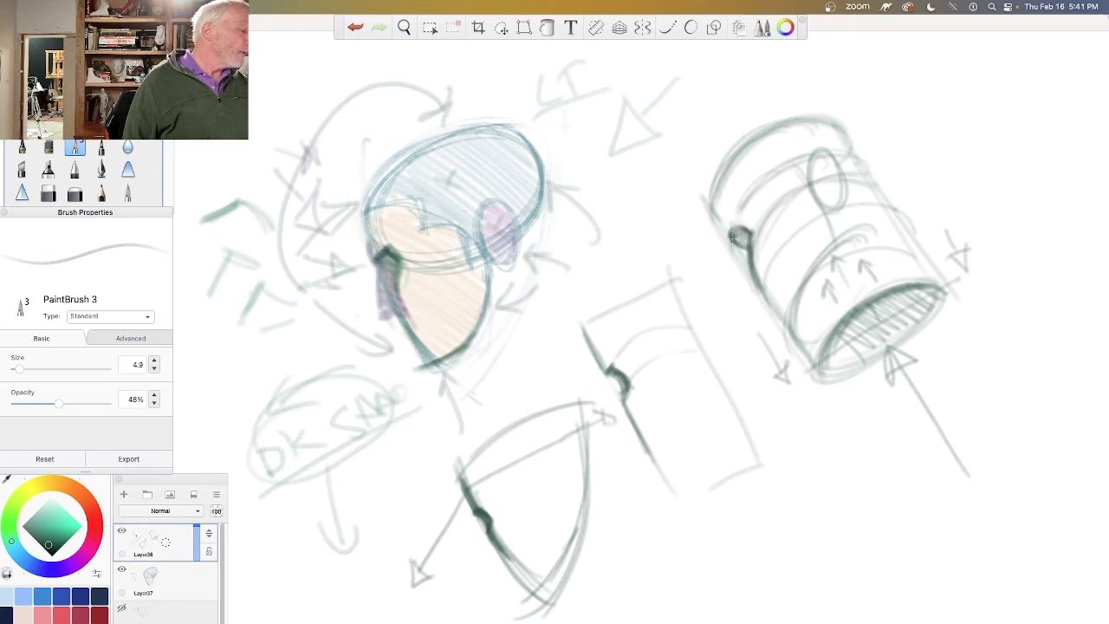
mouse_move(726, 239)
mouse_down()
mouse_move(708, 187)
mouse_move(731, 241)
mouse_move(740, 227)
mouse_move(748, 245)
mouse_up()
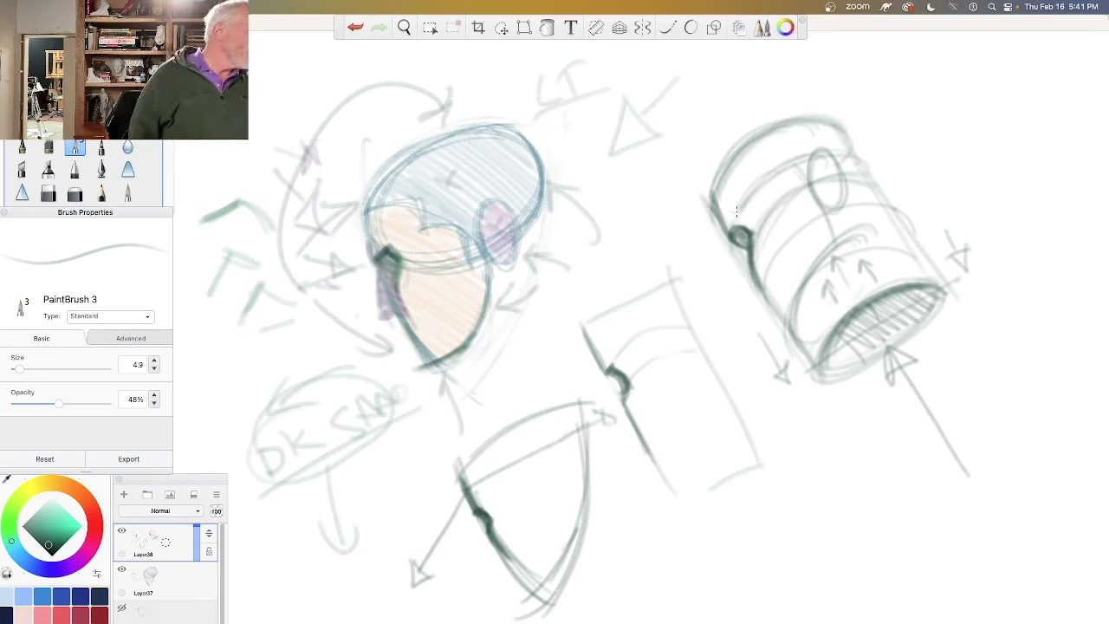
mouse_move(835, 322)
mouse_down()
mouse_move(823, 377)
mouse_move(849, 345)
mouse_move(832, 348)
mouse_move(825, 364)
mouse_move(854, 364)
mouse_move(833, 331)
mouse_move(845, 368)
mouse_move(876, 356)
mouse_up()
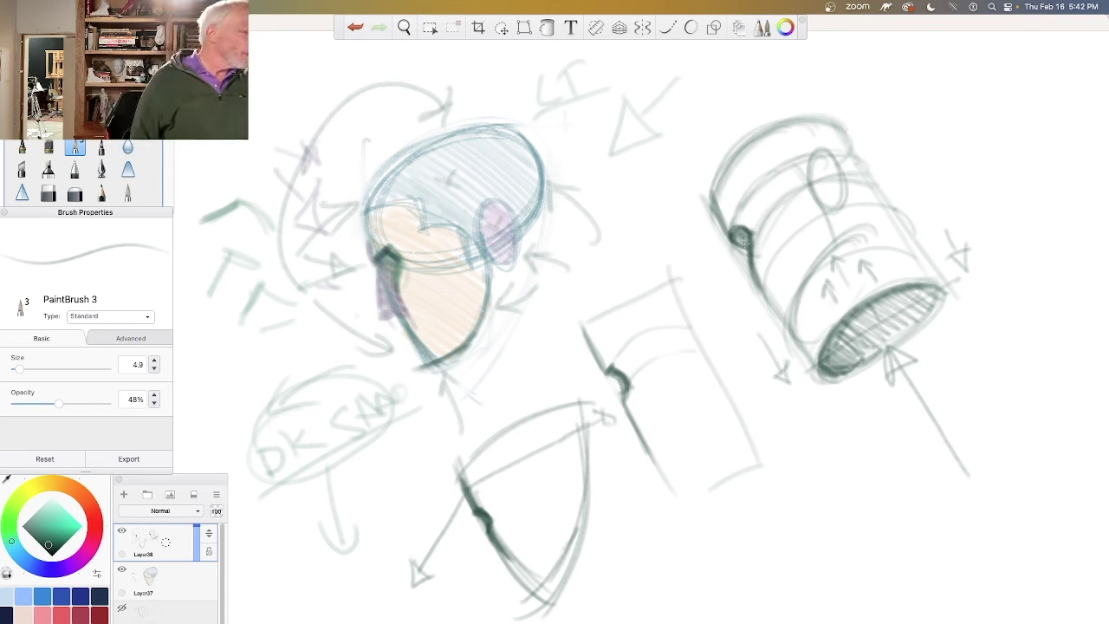
drag(691, 224, 733, 269)
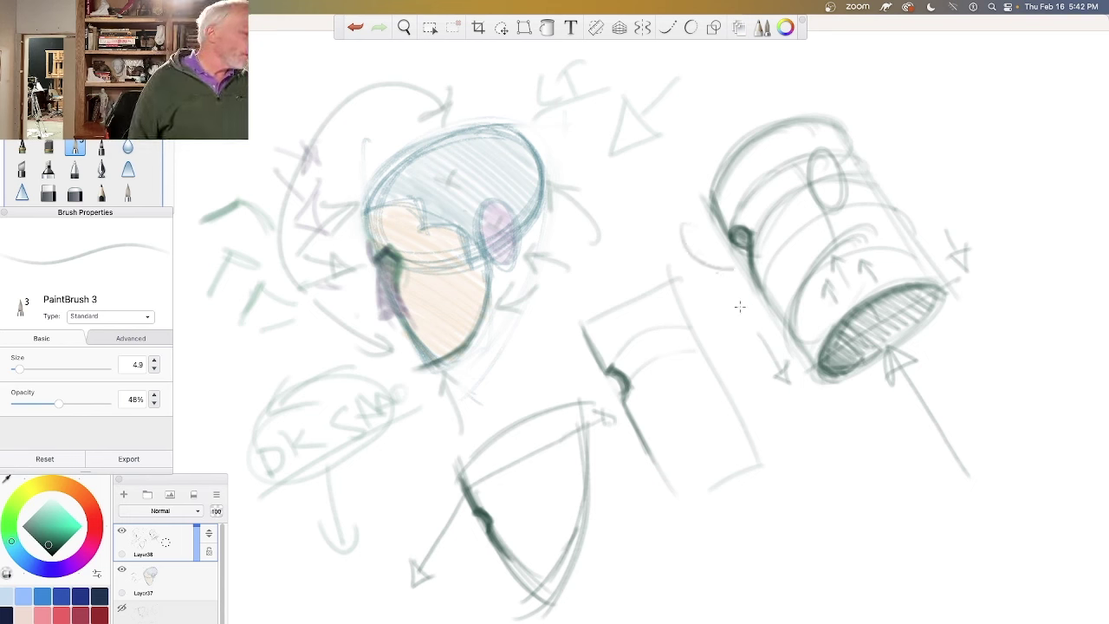
Step: Sketch a second, smaller tilted cylinder above the first, with an open elliptical end, curved contours and a notched side
drag(874, 54, 893, 101)
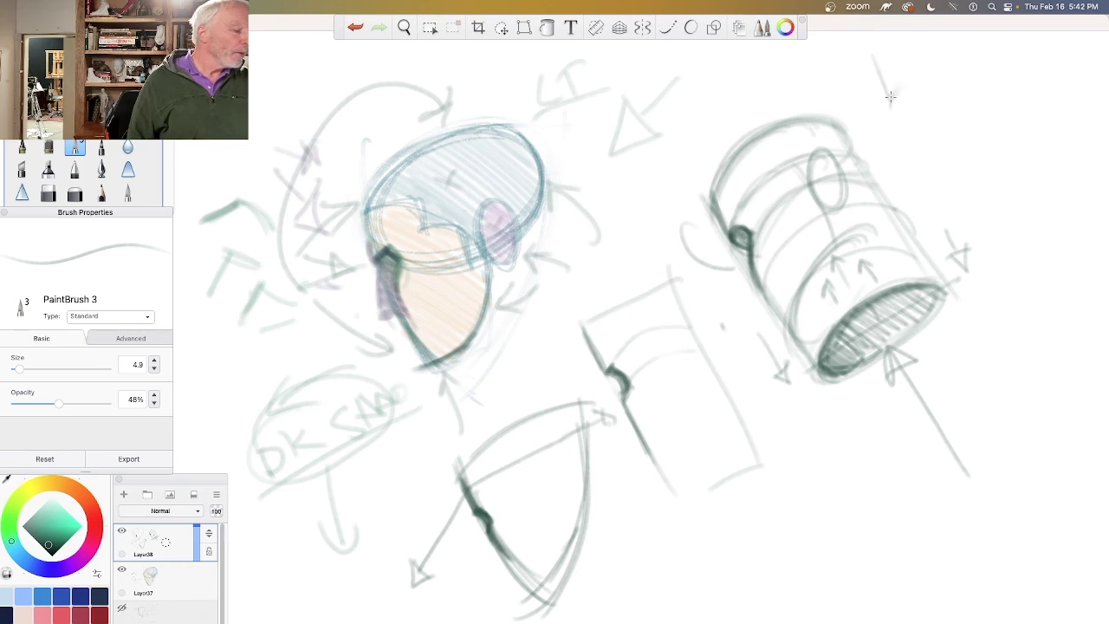
drag(891, 99, 957, 195)
mouse_move(1015, 111)
mouse_down()
mouse_move(1048, 151)
mouse_move(1072, 112)
mouse_move(1031, 186)
mouse_move(1066, 138)
mouse_up()
mouse_move(920, 161)
mouse_down()
mouse_move(926, 108)
mouse_move(962, 68)
mouse_move(924, 140)
mouse_up()
mouse_move(939, 84)
mouse_down()
mouse_move(919, 149)
mouse_move(961, 199)
mouse_up()
drag(992, 128, 949, 196)
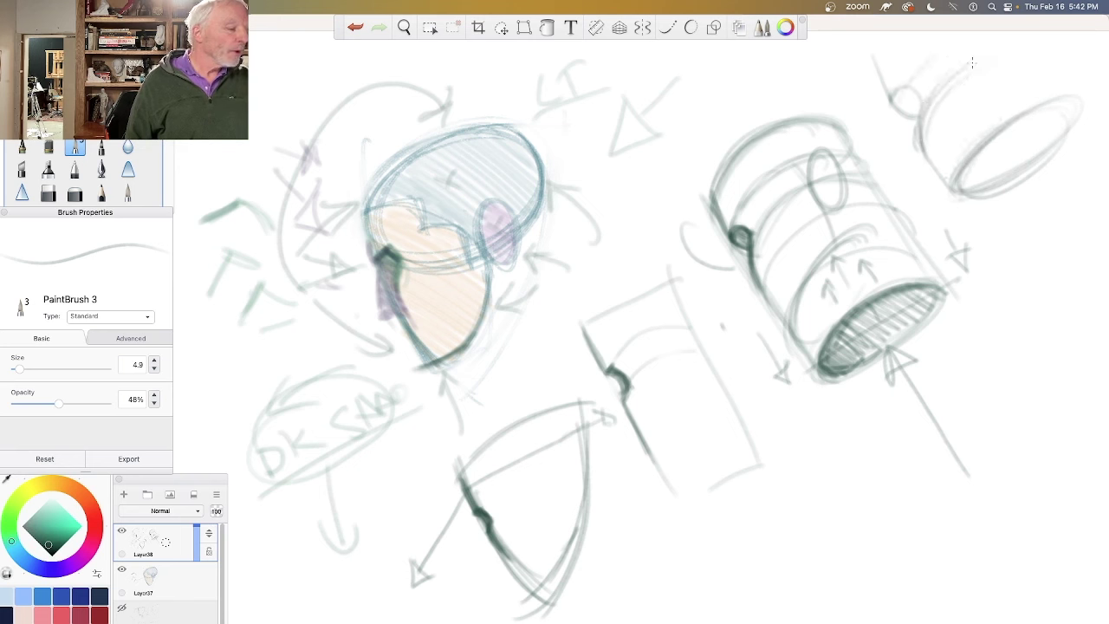
Step: Darken the small cylinder's rounded notch and hatch part of its elliptical end
mouse_move(915, 61)
mouse_down()
mouse_move(893, 96)
mouse_move(902, 86)
mouse_up()
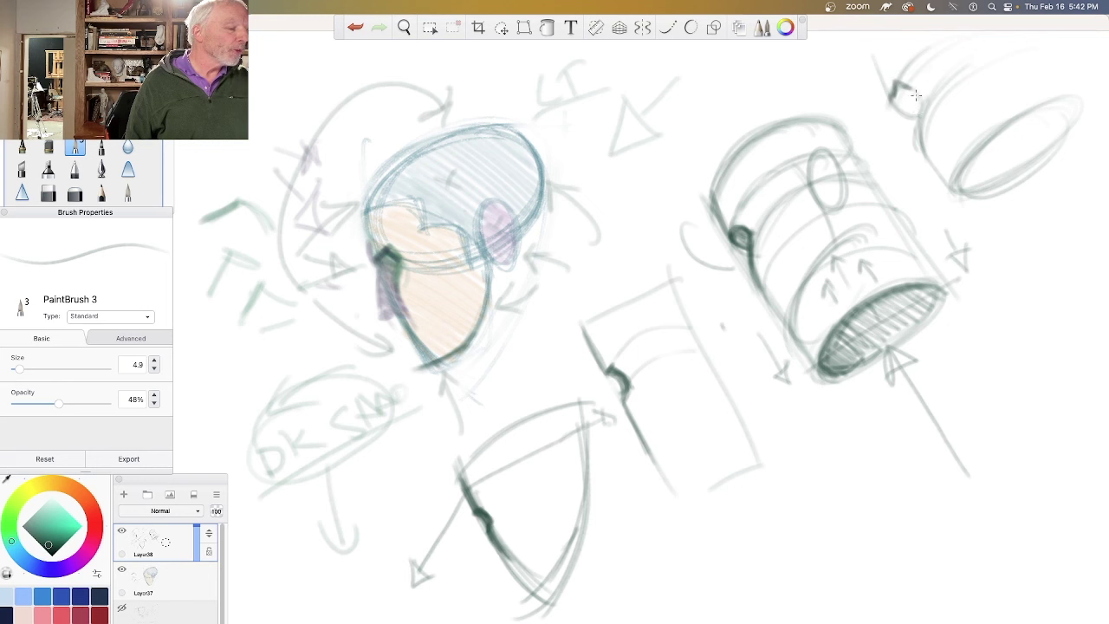
mouse_move(917, 97)
mouse_down()
mouse_move(926, 156)
mouse_move(919, 111)
mouse_up()
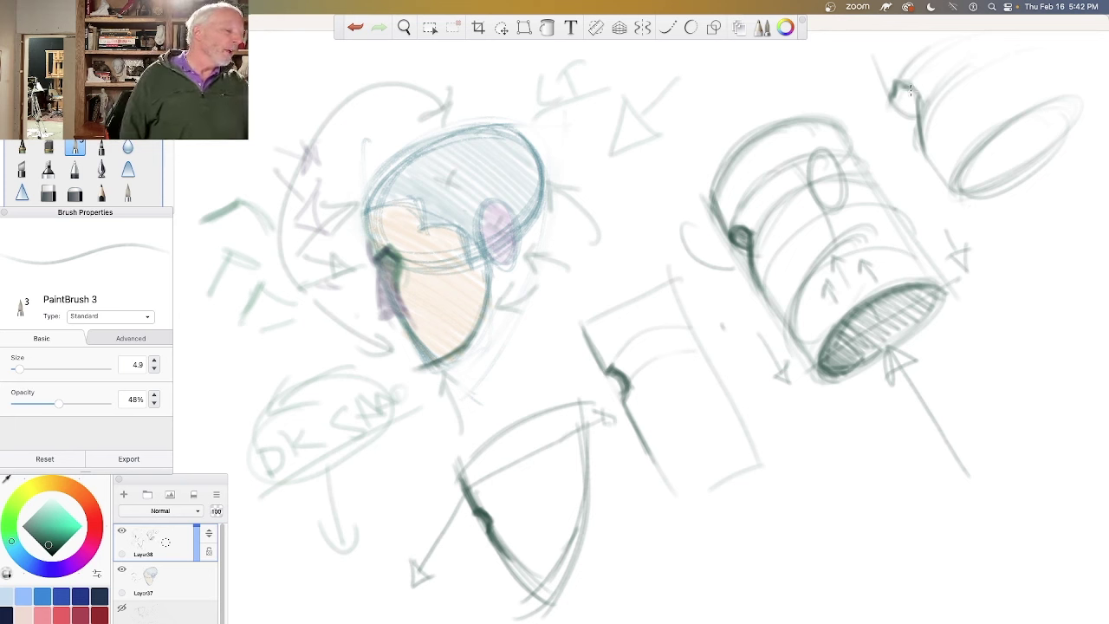
mouse_move(910, 89)
mouse_down()
mouse_move(912, 105)
mouse_move(895, 114)
mouse_up()
mouse_move(959, 187)
mouse_down()
mouse_move(961, 169)
mouse_move(1015, 146)
mouse_up()
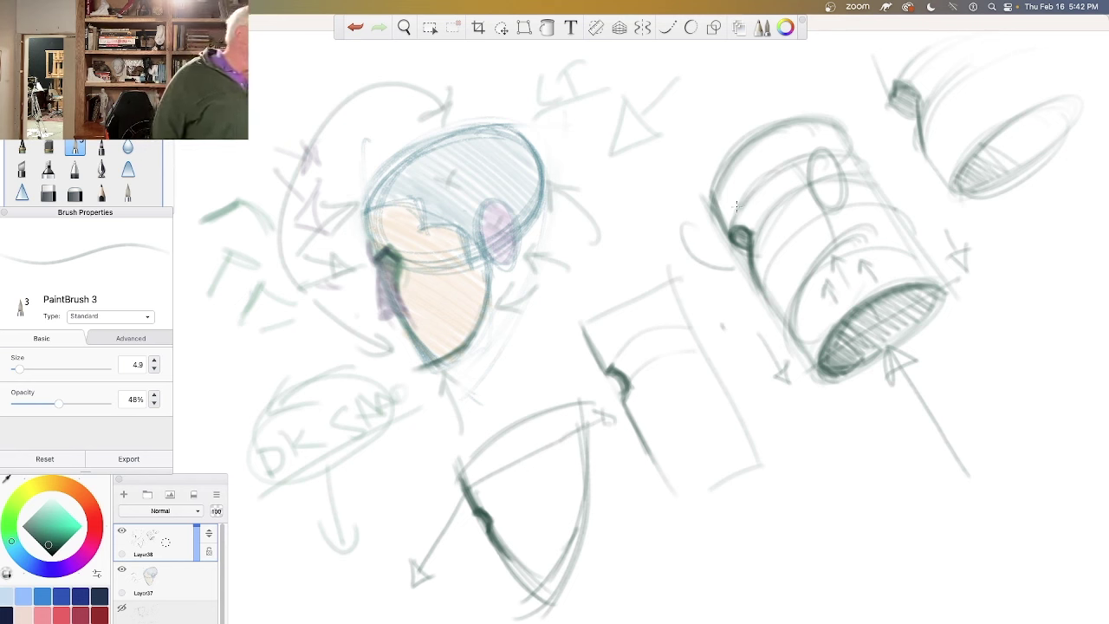
Step: Sketch a second wedge-like form below the large cylinder, with an arched top and doubled curved sides converging downward
drag(882, 439, 814, 464)
mouse_move(913, 449)
mouse_down()
mouse_move(843, 440)
mouse_move(785, 499)
mouse_up()
mouse_move(893, 435)
mouse_down()
mouse_move(830, 453)
mouse_move(780, 508)
mouse_up()
mouse_move(768, 491)
mouse_down()
mouse_move(783, 550)
mouse_move(823, 611)
mouse_up()
drag(779, 515, 851, 623)
mouse_move(912, 426)
mouse_down()
mouse_move(878, 623)
mouse_move(902, 584)
mouse_move(877, 622)
mouse_up()
mouse_move(916, 443)
mouse_down()
mouse_move(922, 497)
mouse_move(889, 619)
mouse_up()
mouse_move(910, 433)
mouse_down()
mouse_move(873, 431)
mouse_move(776, 518)
mouse_up()
mouse_move(885, 432)
mouse_down()
mouse_move(818, 457)
mouse_move(773, 521)
mouse_up()
drag(773, 503, 849, 622)
drag(771, 524, 845, 622)
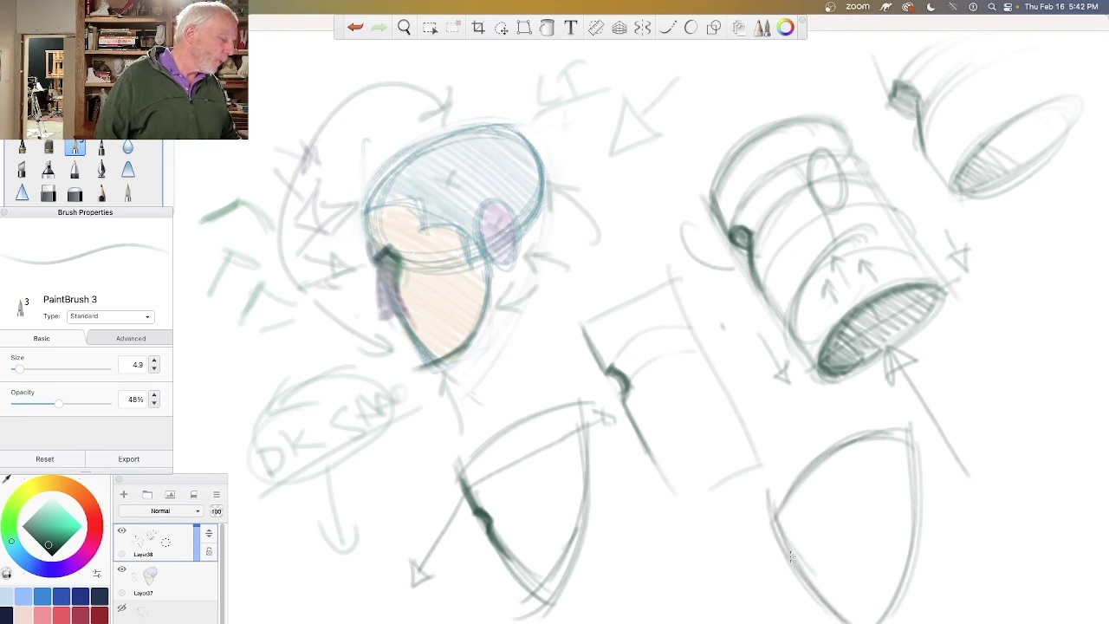
Step: Darken a rounded notch on the new wedge's front edge and draw an ear-like oval on its side
mouse_move(791, 556)
mouse_down()
mouse_move(801, 554)
mouse_move(818, 595)
mouse_move(796, 553)
mouse_move(805, 557)
mouse_move(795, 553)
mouse_move(796, 570)
mouse_move(790, 559)
mouse_move(803, 560)
mouse_move(786, 558)
mouse_move(811, 611)
mouse_move(830, 623)
mouse_up()
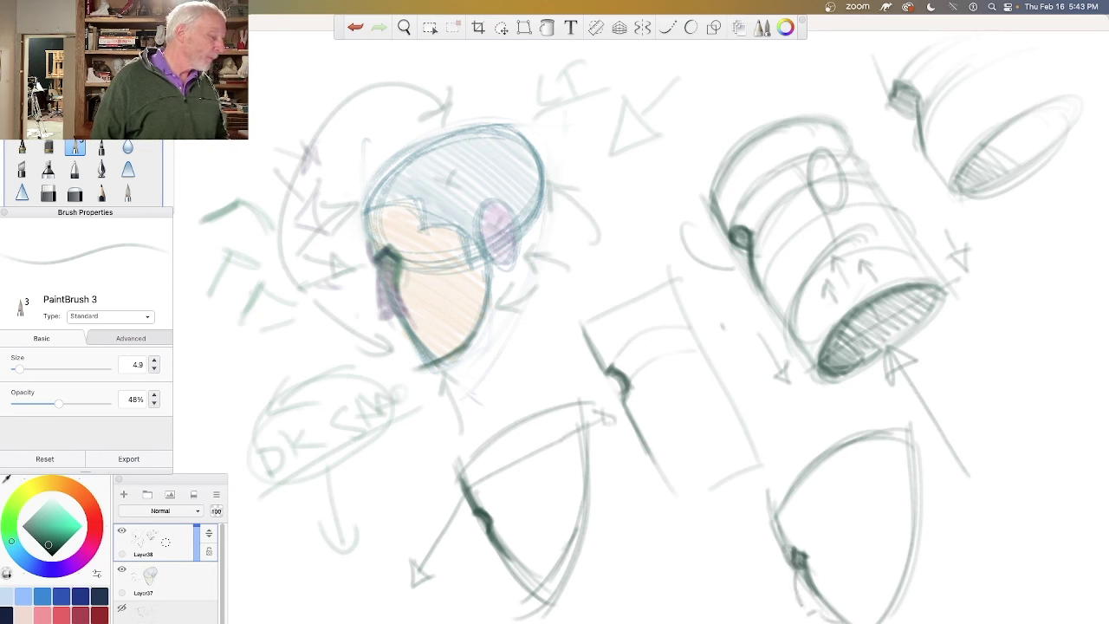
mouse_move(799, 538)
mouse_down()
mouse_move(831, 508)
mouse_move(884, 544)
mouse_move(858, 511)
mouse_up()
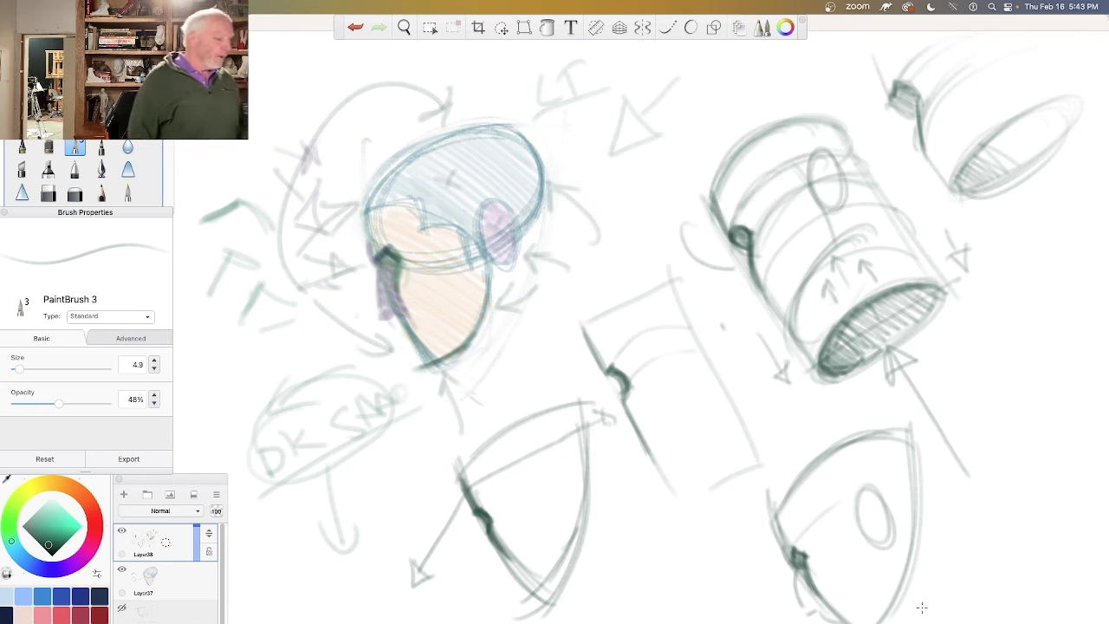
Step: Hide Layer38 and Layer37 and add a new layer for a fresh sketch
click(121, 531)
click(121, 569)
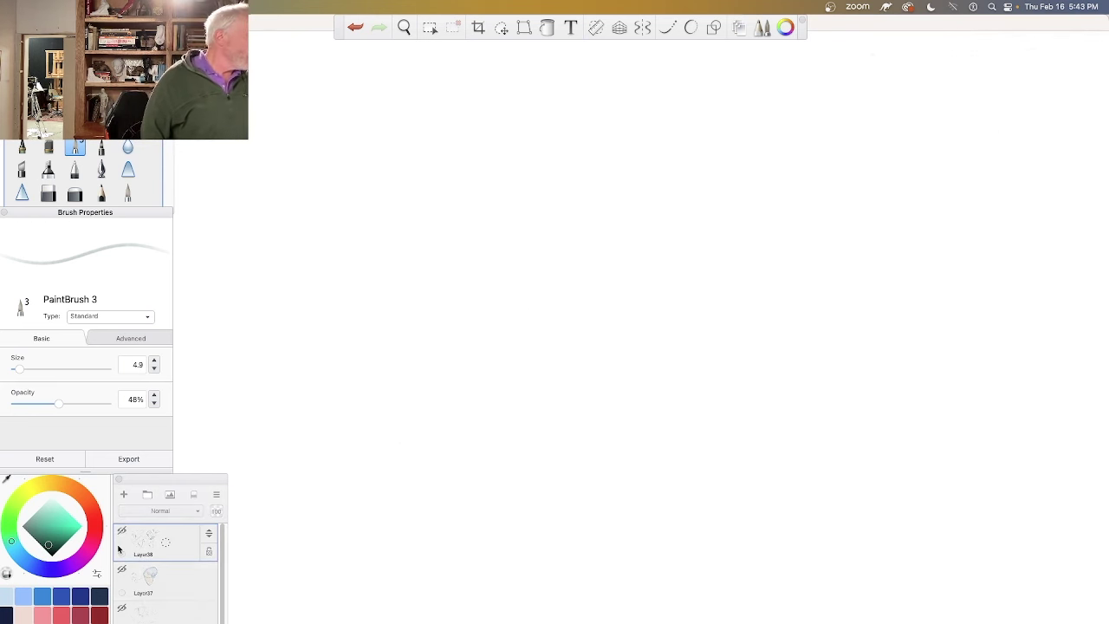
click(125, 493)
Step: Draw the arched crown of a new head and its long curved front contour down to the chin
drag(511, 146, 598, 128)
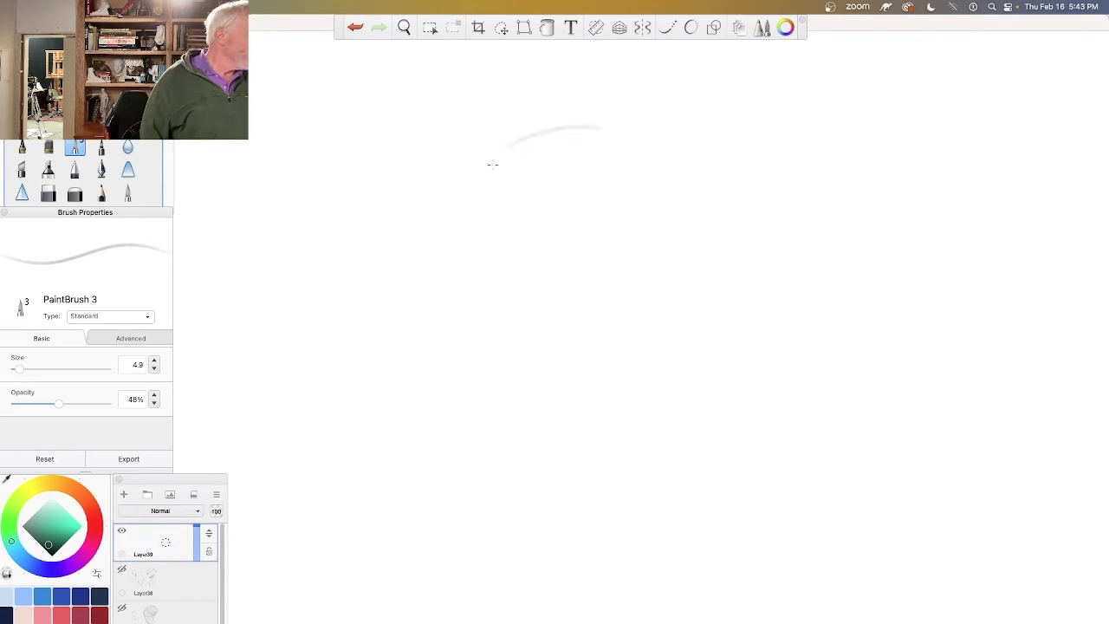
drag(456, 188, 629, 125)
mouse_move(475, 168)
mouse_down()
mouse_move(635, 129)
mouse_move(477, 303)
mouse_up()
drag(493, 345, 500, 356)
mouse_move(465, 156)
mouse_down()
mouse_move(491, 321)
mouse_move(506, 352)
mouse_up()
mouse_move(458, 178)
mouse_down()
mouse_move(498, 334)
mouse_move(515, 359)
mouse_up()
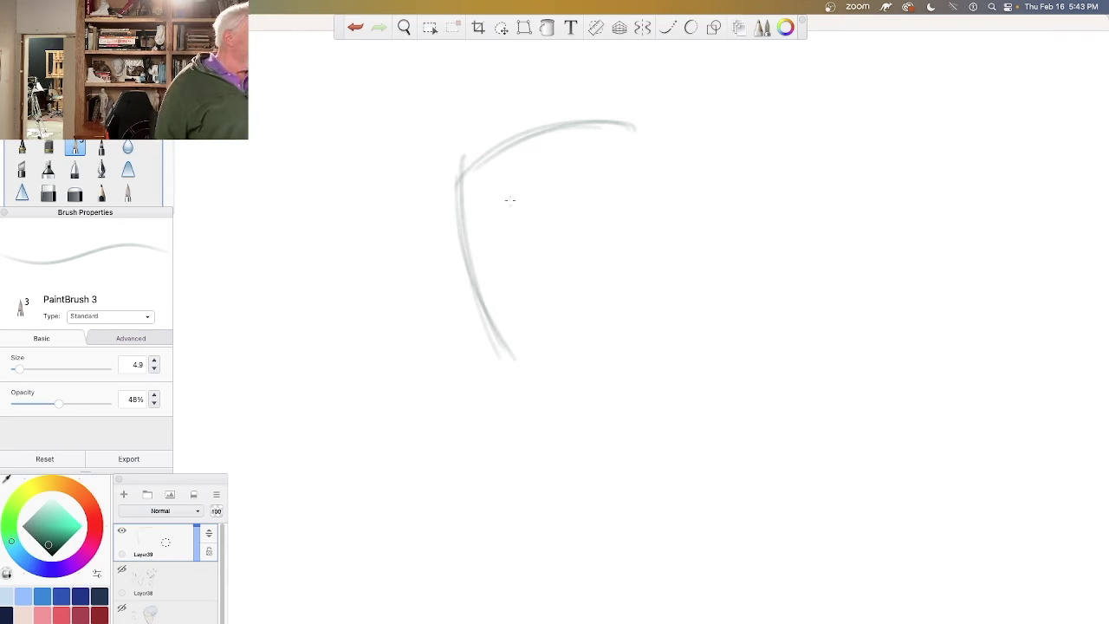
Step: Draw a D-shaped ear on the head and darken the face's front contour with small brow, nose and mouth bumps
drag(509, 200, 511, 273)
mouse_move(508, 216)
mouse_down()
mouse_move(529, 195)
mouse_move(536, 260)
mouse_up()
mouse_move(509, 227)
mouse_down()
mouse_move(541, 195)
mouse_move(520, 275)
mouse_up()
mouse_move(520, 193)
mouse_down()
mouse_move(523, 263)
mouse_move(531, 208)
mouse_up()
drag(456, 206, 487, 314)
mouse_move(461, 243)
mouse_down()
mouse_move(474, 301)
mouse_move(517, 351)
mouse_up()
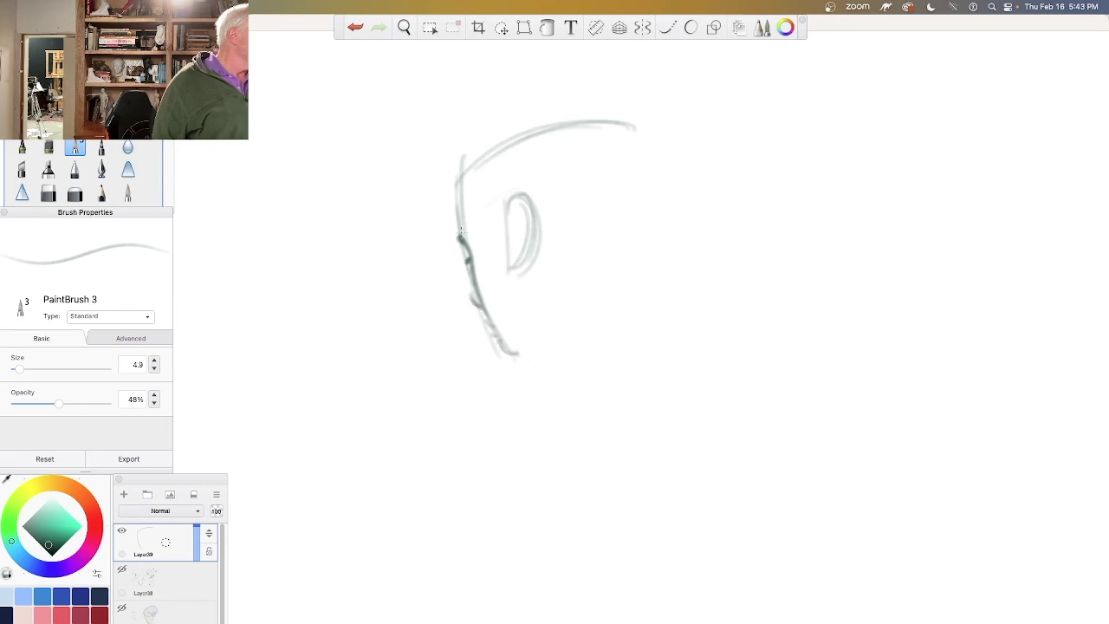
mouse_move(461, 231)
mouse_down()
mouse_move(460, 182)
mouse_move(470, 177)
mouse_move(510, 227)
mouse_move(509, 267)
mouse_up()
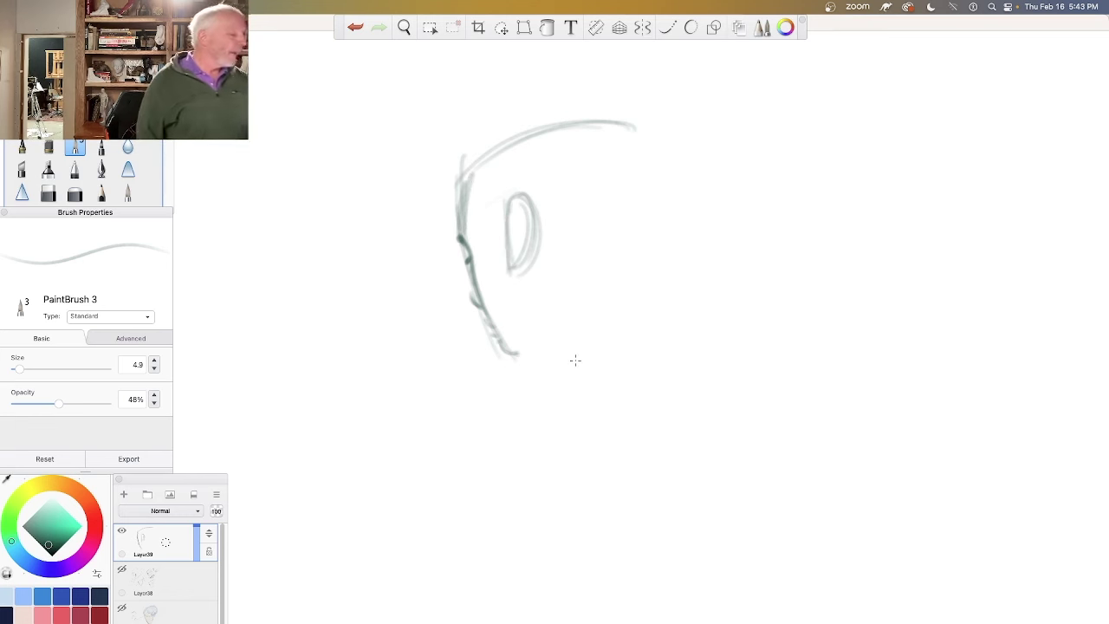
Step: Sketch the back of the skull, jaw, neck and sloping shoulder line, and reinforce the ear's inner curve
mouse_move(584, 136)
mouse_down()
mouse_move(633, 156)
mouse_move(546, 130)
mouse_move(636, 223)
mouse_up()
mouse_move(632, 201)
mouse_down()
mouse_move(598, 291)
mouse_move(592, 357)
mouse_up()
drag(510, 279, 528, 378)
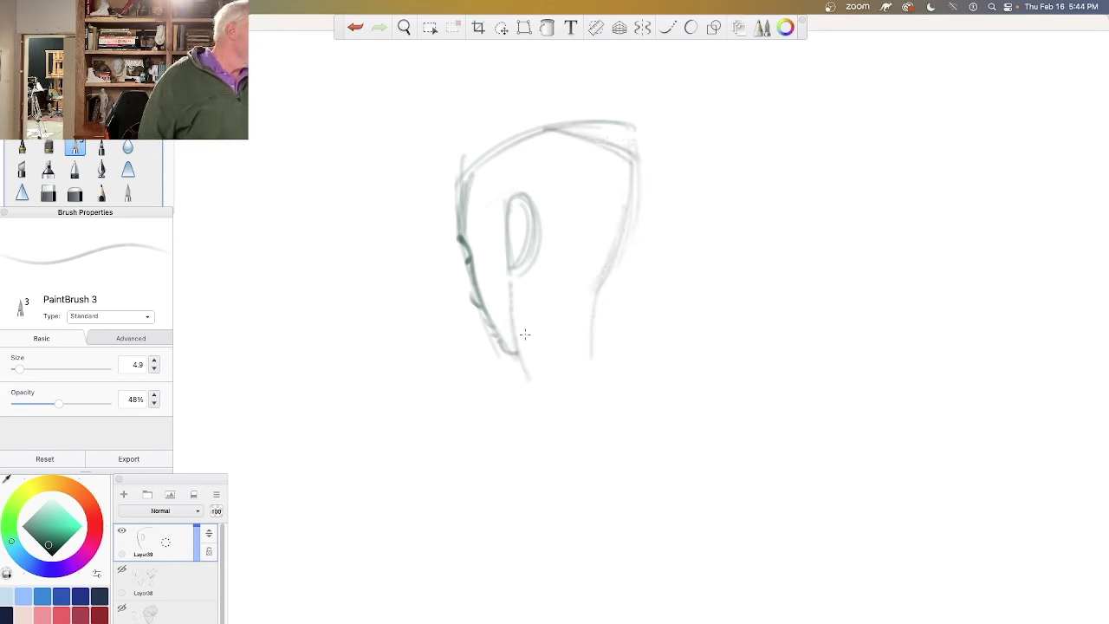
drag(511, 300, 520, 360)
mouse_move(595, 279)
mouse_down()
mouse_move(682, 369)
mouse_move(459, 468)
mouse_up()
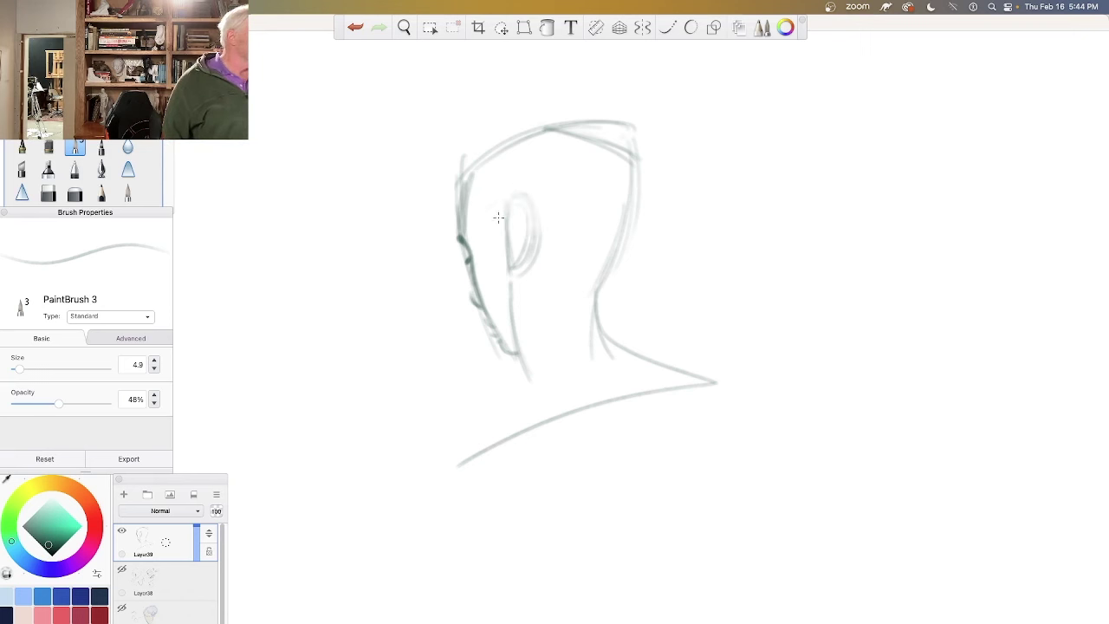
mouse_move(498, 232)
mouse_down()
mouse_move(511, 269)
mouse_move(502, 221)
mouse_move(524, 251)
mouse_move(507, 222)
mouse_move(518, 260)
mouse_move(510, 212)
mouse_move(528, 288)
mouse_up()
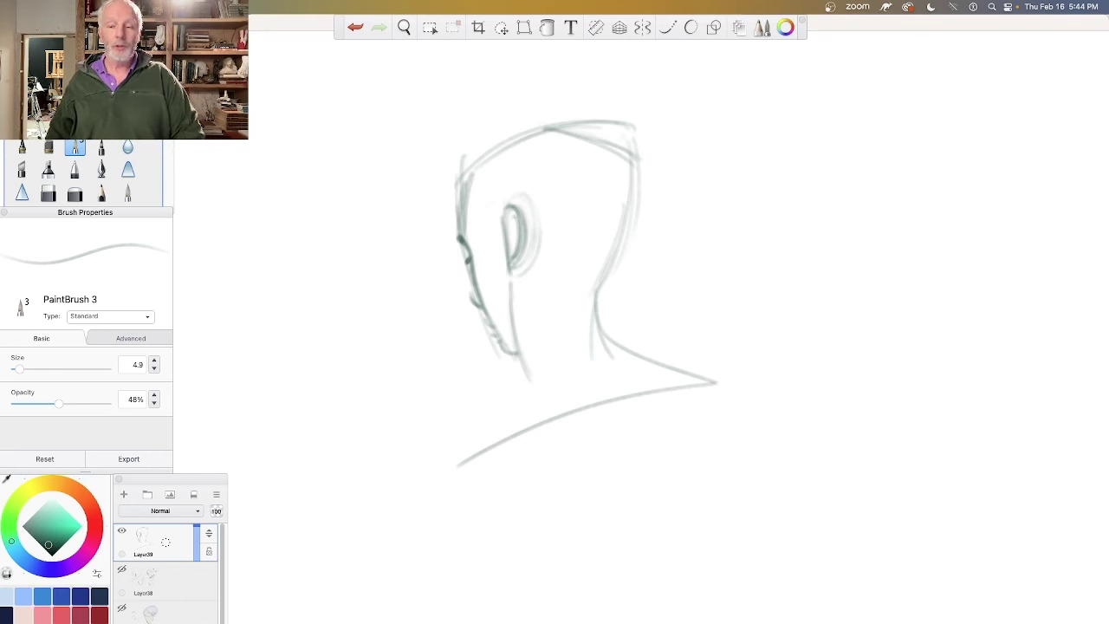
Step: Switch to Preview and compare the Rubens river god study with the Watteau head studies
key(Tab)
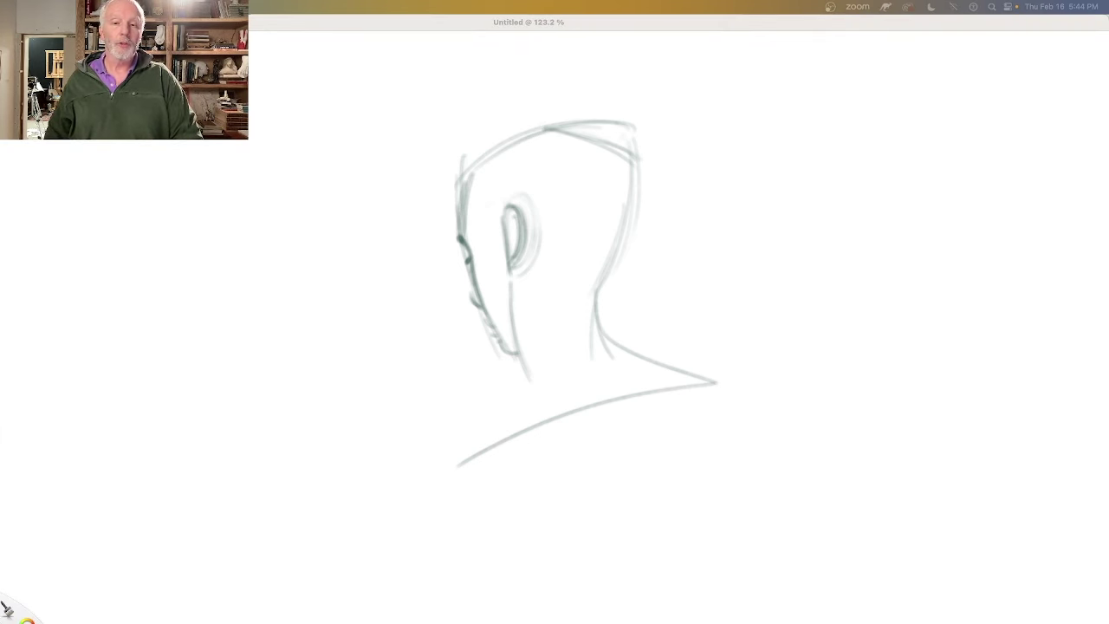
mouse_move(1108, 150)
mouse_down()
mouse_move(812, 23)
mouse_move(751, 15)
mouse_up()
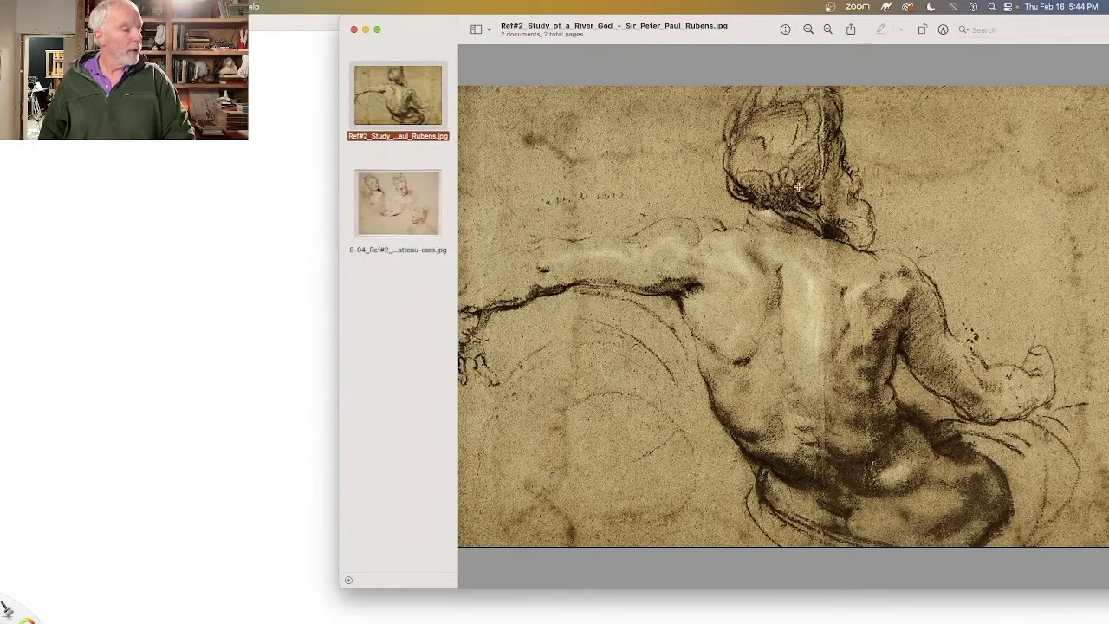
drag(750, 25, 983, 71)
key(Down)
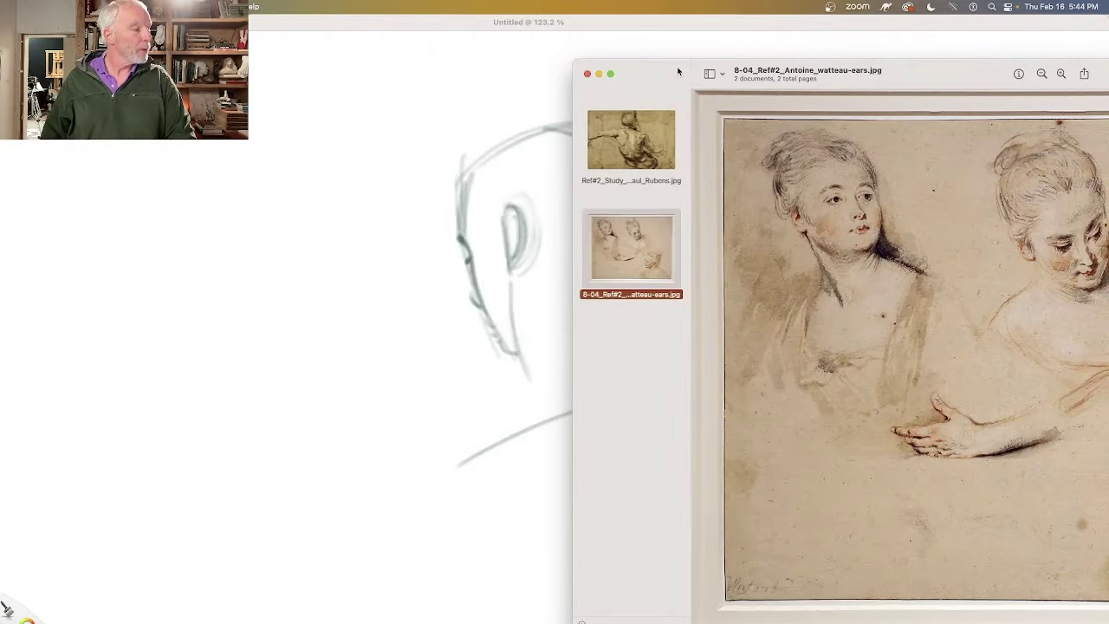
drag(676, 73, 577, 68)
click(501, 132)
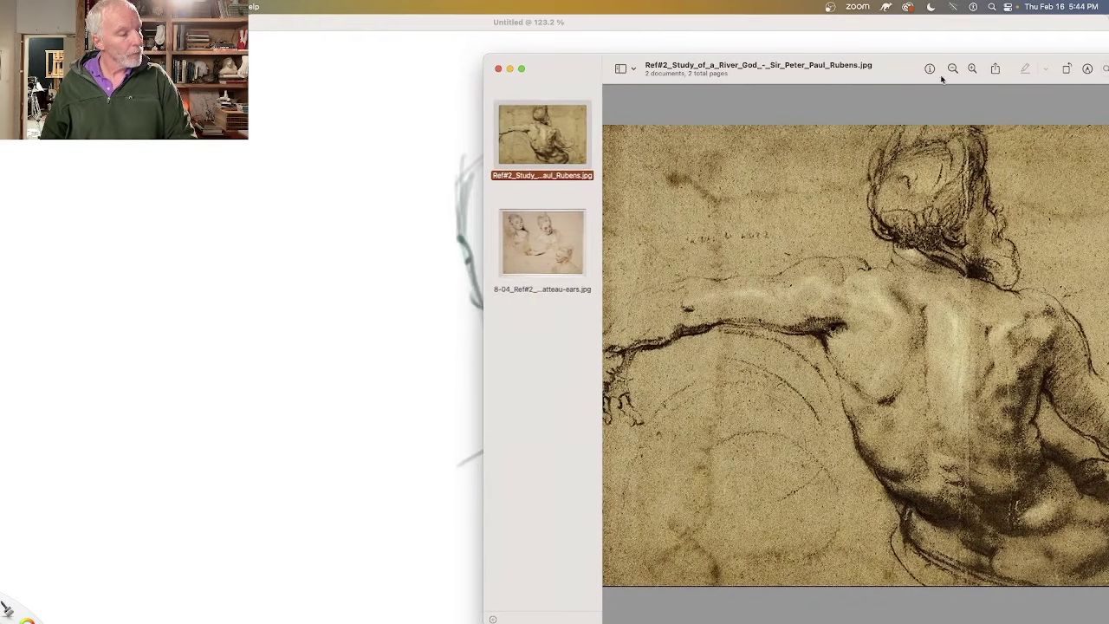
Step: Zoom in on the river god's head in the Rubens study and place the drawing canvas beside it
click(972, 69)
click(973, 69)
scroll(834, 221, up, 3)
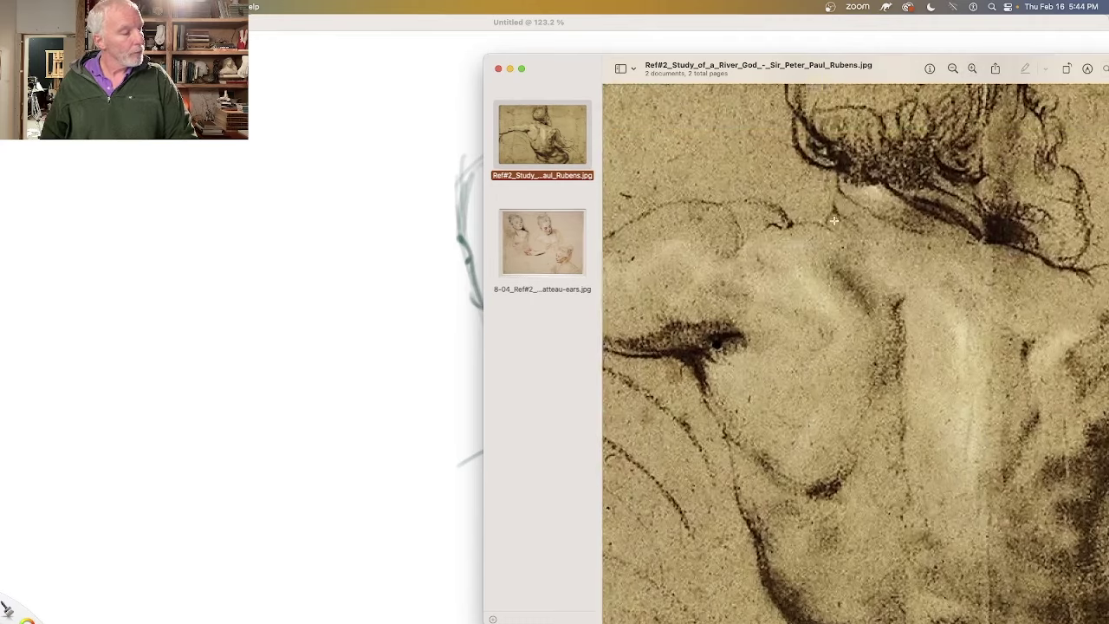
scroll(834, 221, up, 2)
click(312, 213)
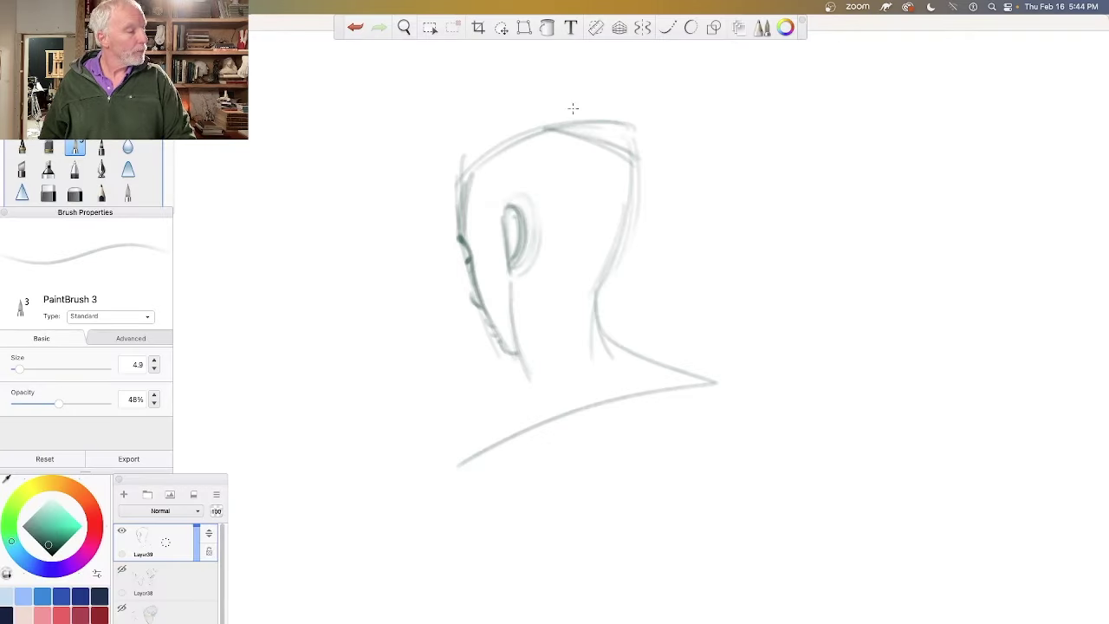
drag(935, 26, 560, 23)
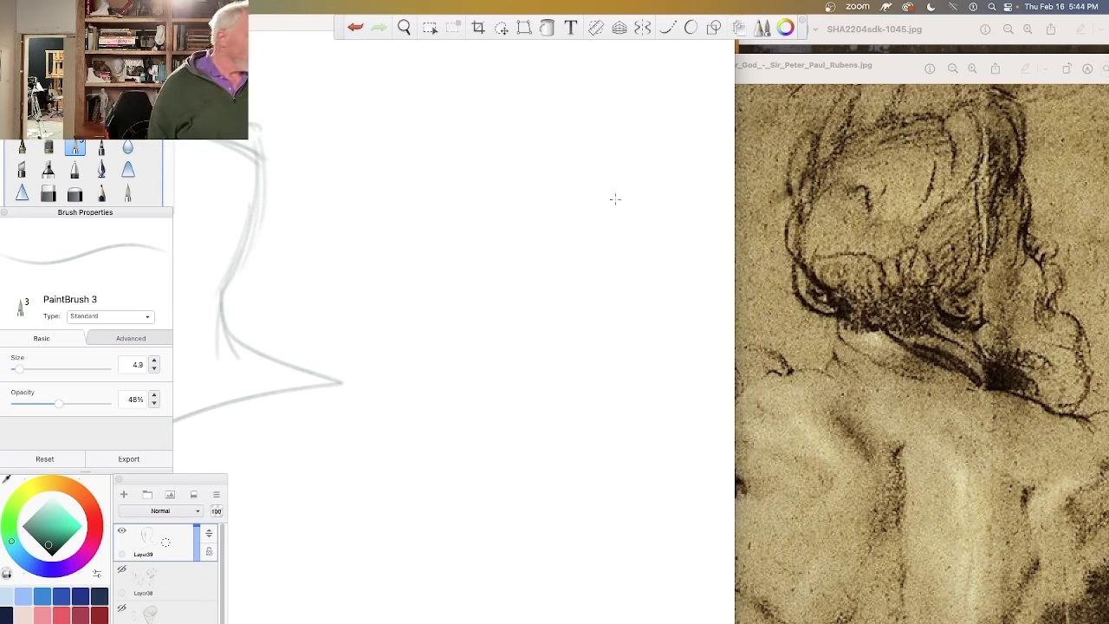
Step: Sketch a large tilted oval for the head seen from behind, with a long slanting face line beside it
mouse_move(591, 146)
mouse_down()
mouse_move(663, 350)
mouse_move(618, 230)
mouse_move(427, 170)
mouse_up()
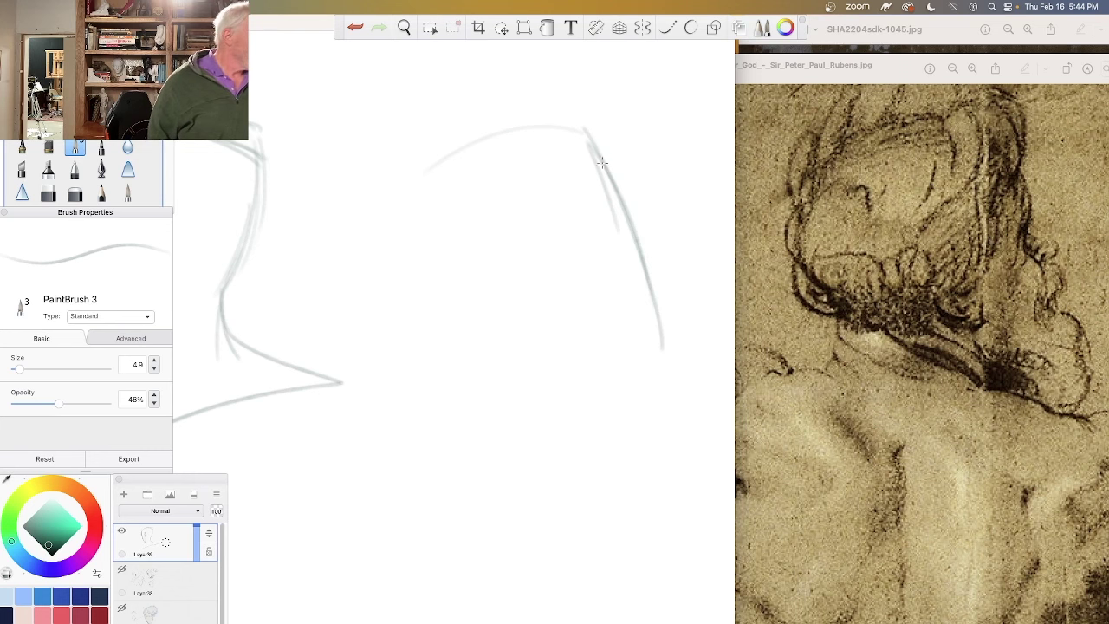
mouse_move(553, 132)
mouse_down()
mouse_move(396, 216)
mouse_move(423, 283)
mouse_up()
drag(397, 220, 502, 320)
mouse_move(591, 223)
mouse_down()
mouse_move(482, 300)
mouse_move(452, 305)
mouse_move(417, 271)
mouse_up()
mouse_move(600, 231)
mouse_down()
mouse_move(499, 323)
mouse_move(453, 329)
mouse_up()
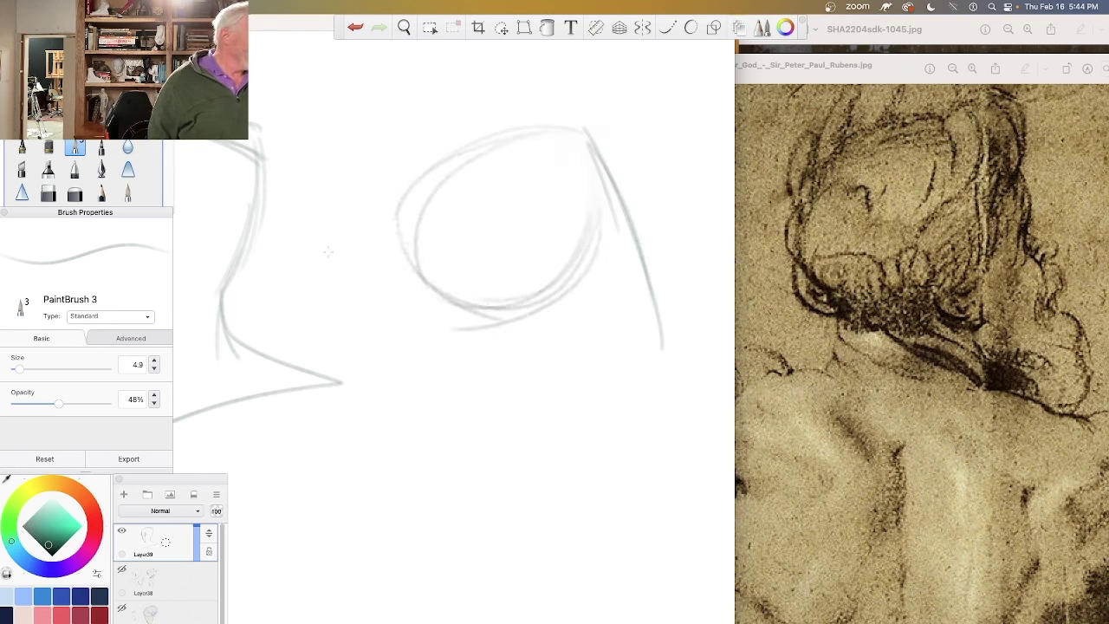
Step: Sketch the rounded hair mass over the top of the tilted oval and reinforce the skull's contour on both sides
drag(599, 153, 607, 223)
mouse_move(570, 104)
mouse_down()
mouse_move(600, 231)
mouse_move(612, 201)
mouse_move(579, 237)
mouse_up()
drag(543, 99, 617, 203)
drag(478, 139, 591, 102)
mouse_move(503, 95)
mouse_down()
mouse_move(607, 198)
mouse_move(559, 303)
mouse_up()
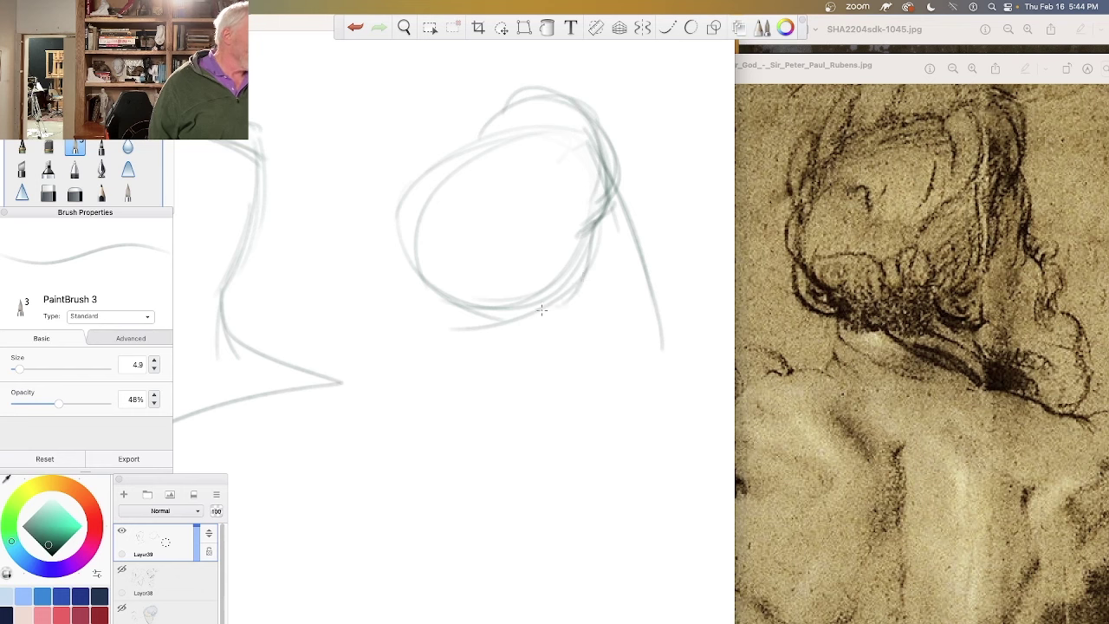
drag(588, 222, 502, 257)
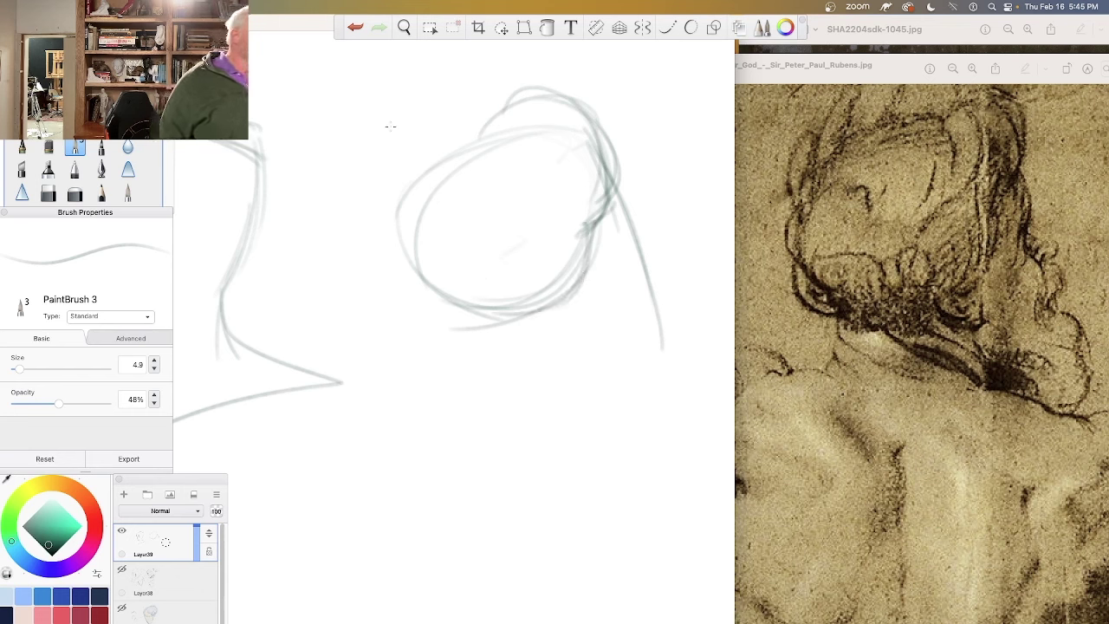
mouse_move(494, 114)
mouse_down()
mouse_move(451, 156)
mouse_move(408, 272)
mouse_up()
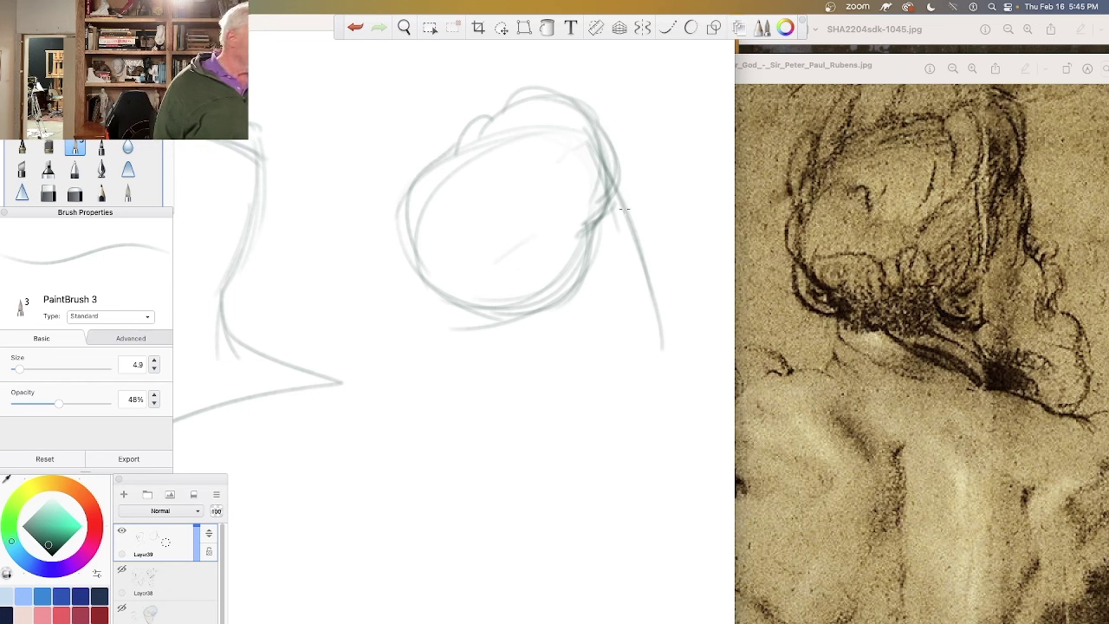
Step: Darken the brow and eye-socket area along the slanting face line and add a short curved stroke beside it
drag(623, 216, 633, 257)
mouse_move(630, 209)
mouse_down()
mouse_move(624, 226)
mouse_move(654, 289)
mouse_move(650, 281)
mouse_up()
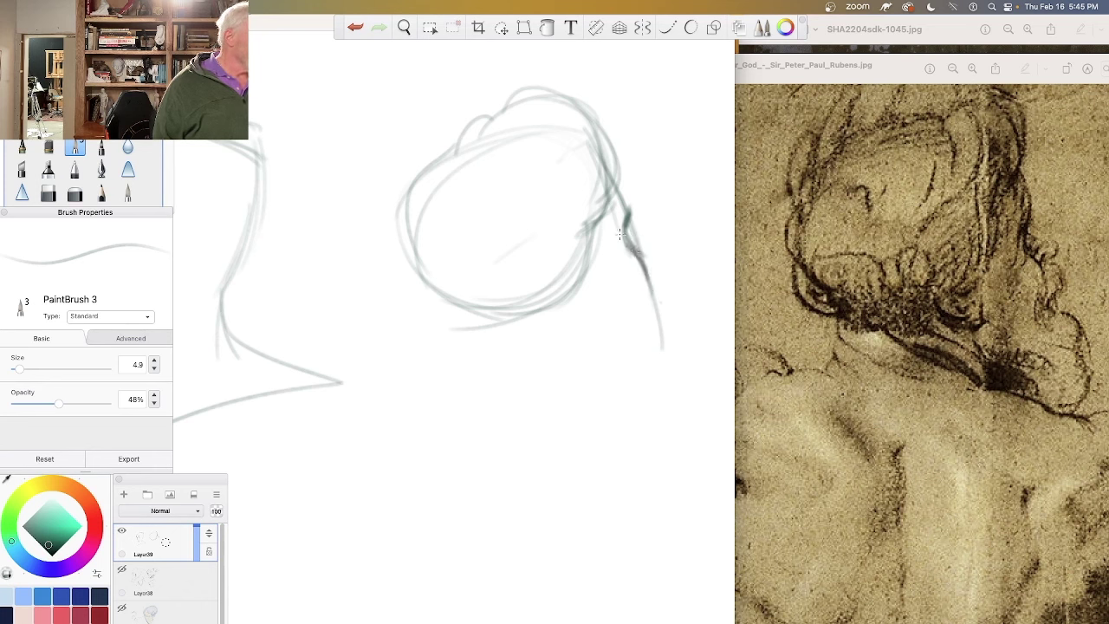
drag(622, 229, 634, 238)
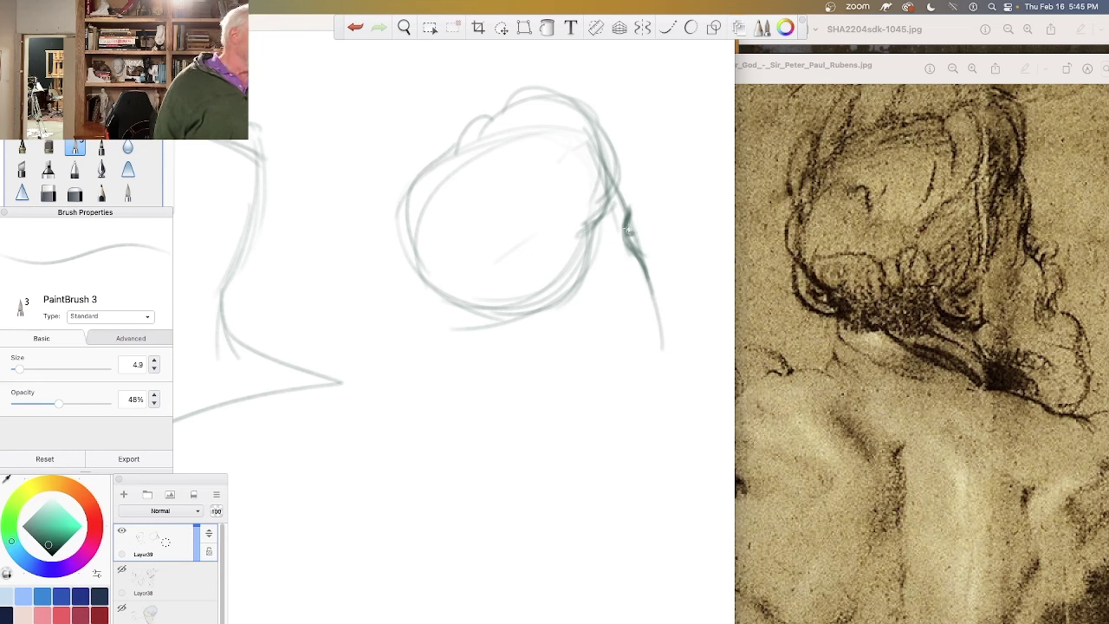
mouse_move(628, 225)
mouse_down()
mouse_move(654, 265)
mouse_move(654, 241)
mouse_up()
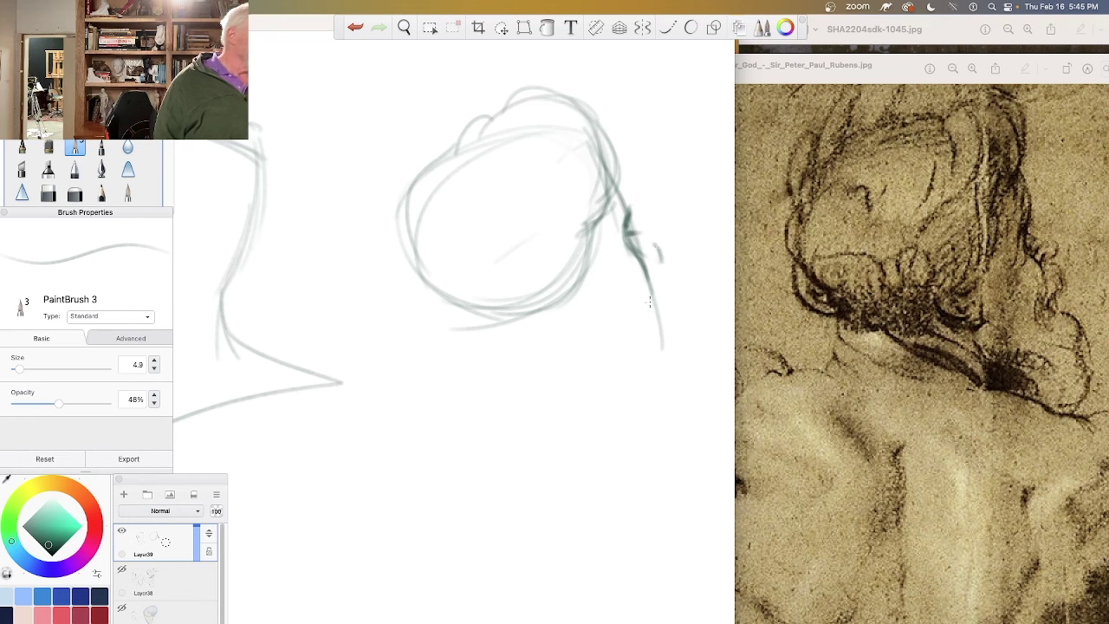
mouse_move(649, 281)
mouse_down()
mouse_move(652, 303)
mouse_move(672, 289)
mouse_move(662, 310)
mouse_move(681, 321)
mouse_move(691, 360)
mouse_up()
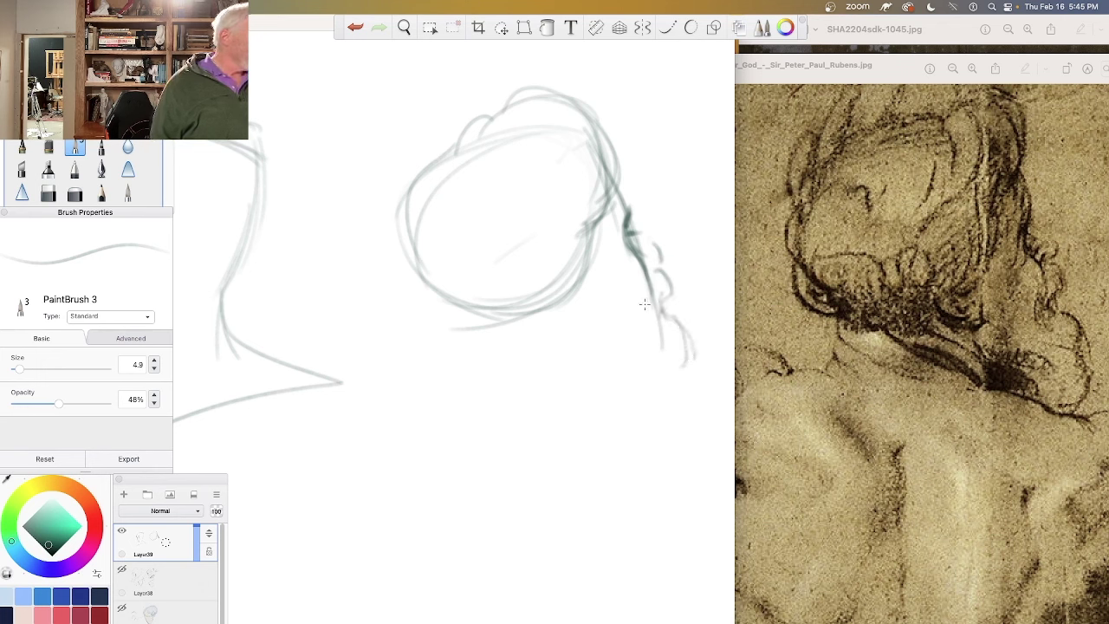
mouse_move(645, 270)
mouse_down()
mouse_move(646, 307)
mouse_move(650, 296)
mouse_up()
drag(655, 257, 660, 270)
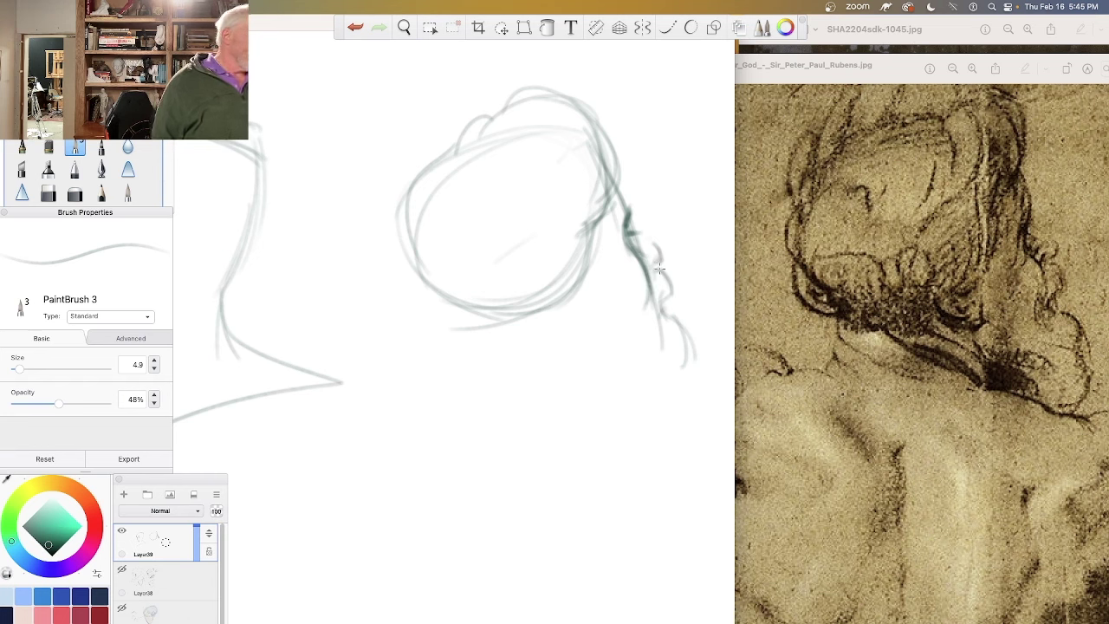
click(355, 27)
click(355, 28)
click(355, 27)
click(356, 28)
click(357, 29)
click(359, 29)
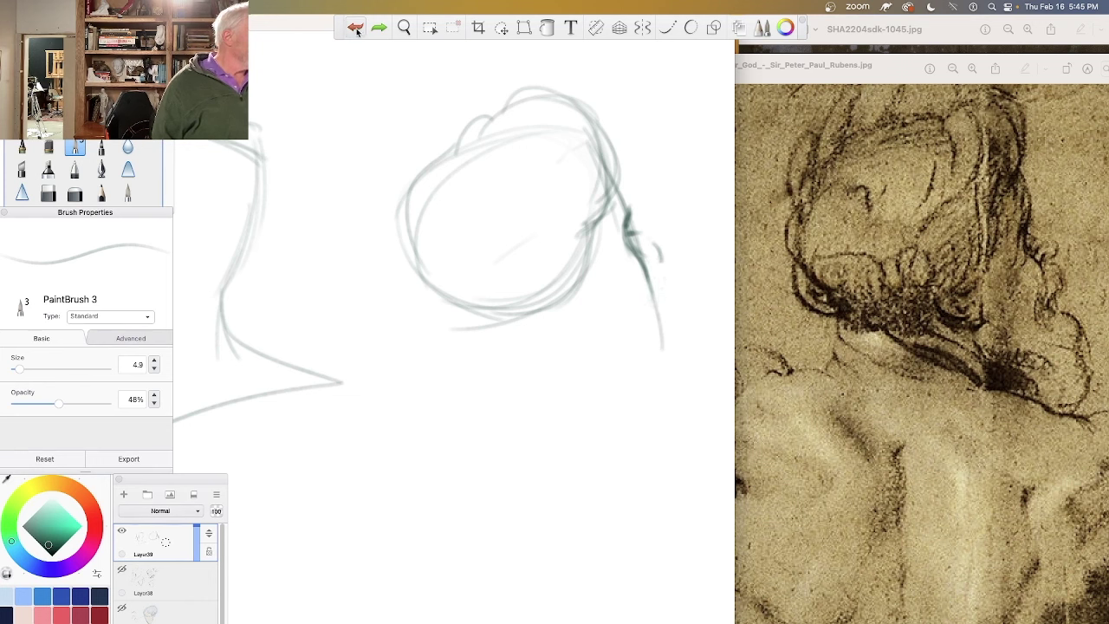
click(356, 28)
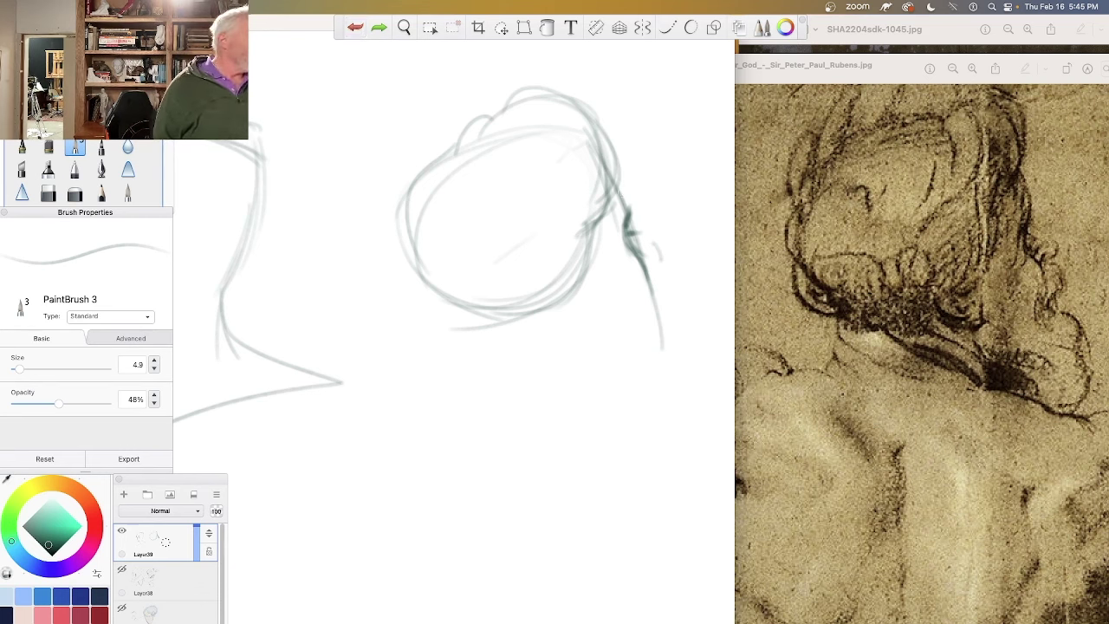
Step: Sketch the ear with overlapping curved strokes at the lower right edge of the tilted skull
click(618, 192)
mouse_move(563, 269)
mouse_down()
mouse_move(579, 298)
mouse_move(572, 324)
mouse_move(588, 322)
mouse_move(575, 319)
mouse_up()
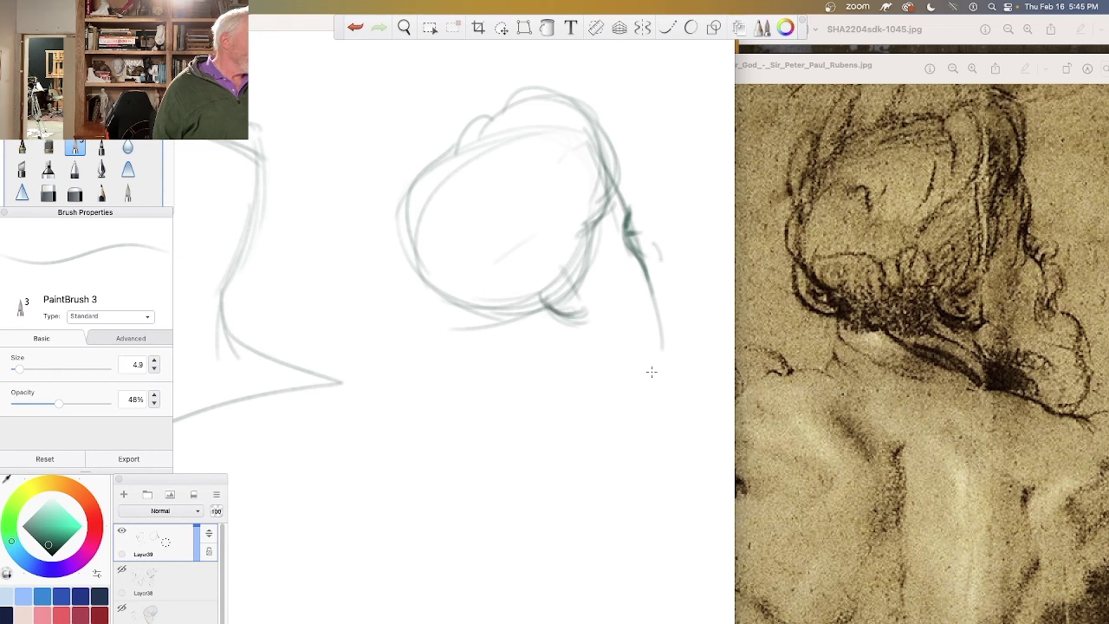
drag(596, 263, 593, 308)
mouse_move(561, 272)
mouse_down()
mouse_move(598, 306)
mouse_move(574, 292)
mouse_up()
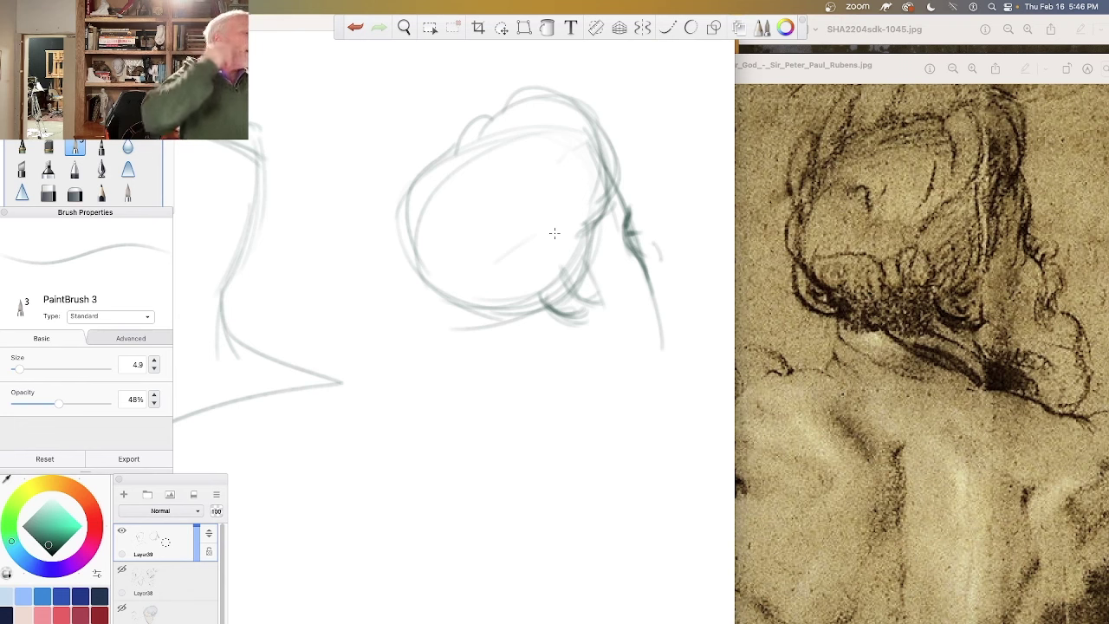
drag(546, 297, 591, 317)
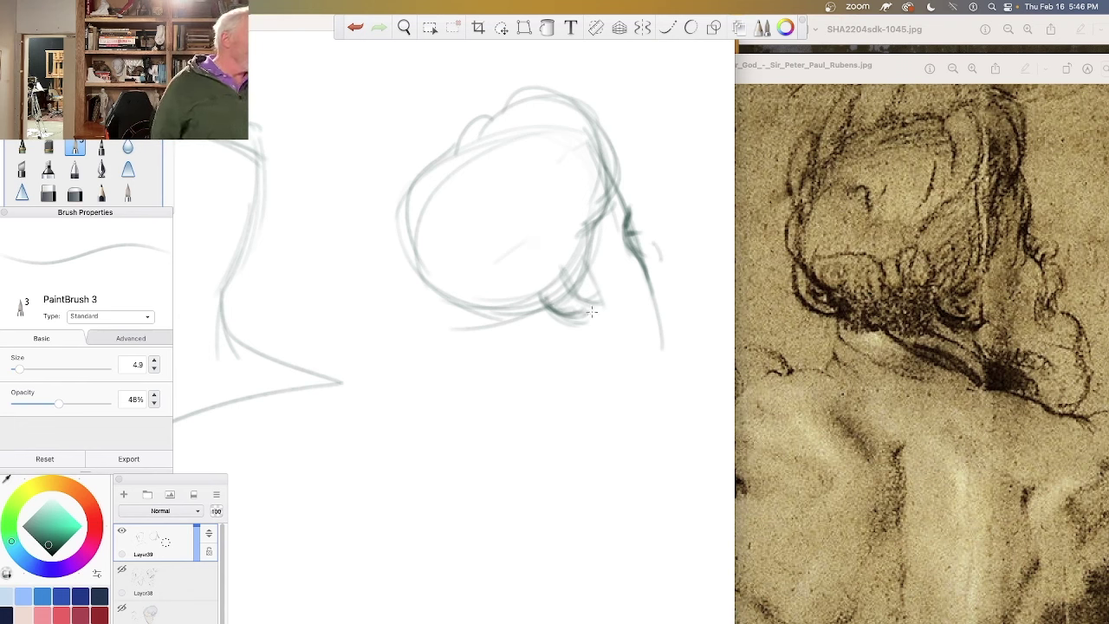
Step: Sketch the neck and sloping shoulder lines beneath the skull, and add curling beard strokes along the face line
mouse_move(485, 308)
mouse_down()
mouse_move(617, 381)
mouse_move(610, 370)
mouse_up()
drag(454, 344, 700, 395)
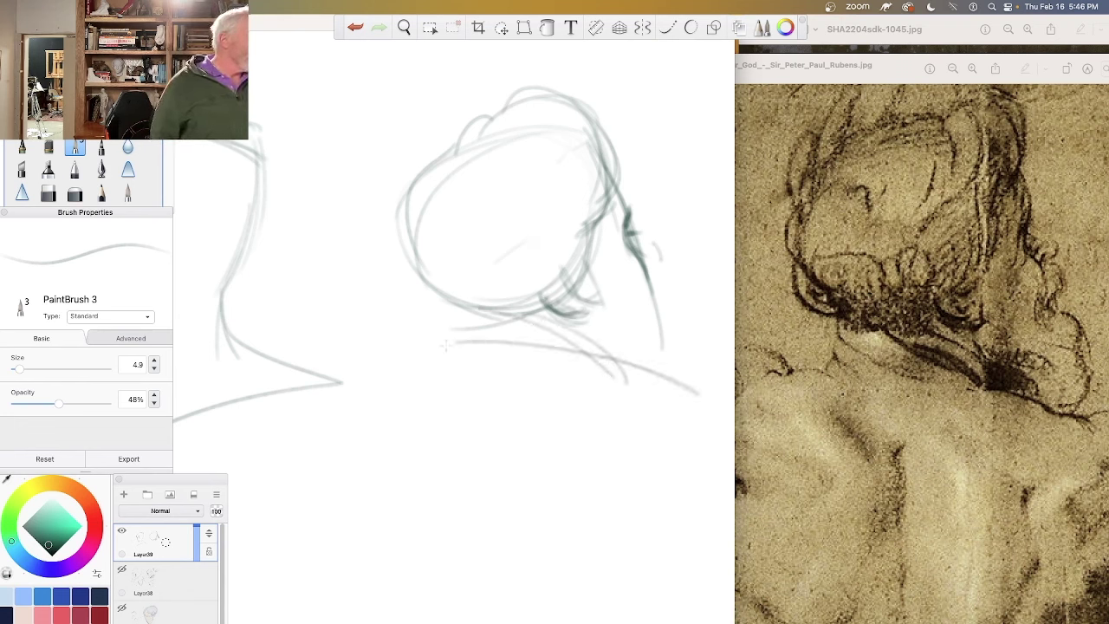
drag(642, 370, 456, 358)
mouse_move(656, 299)
mouse_down()
mouse_move(674, 314)
mouse_move(666, 376)
mouse_move(657, 305)
mouse_up()
drag(653, 267, 663, 293)
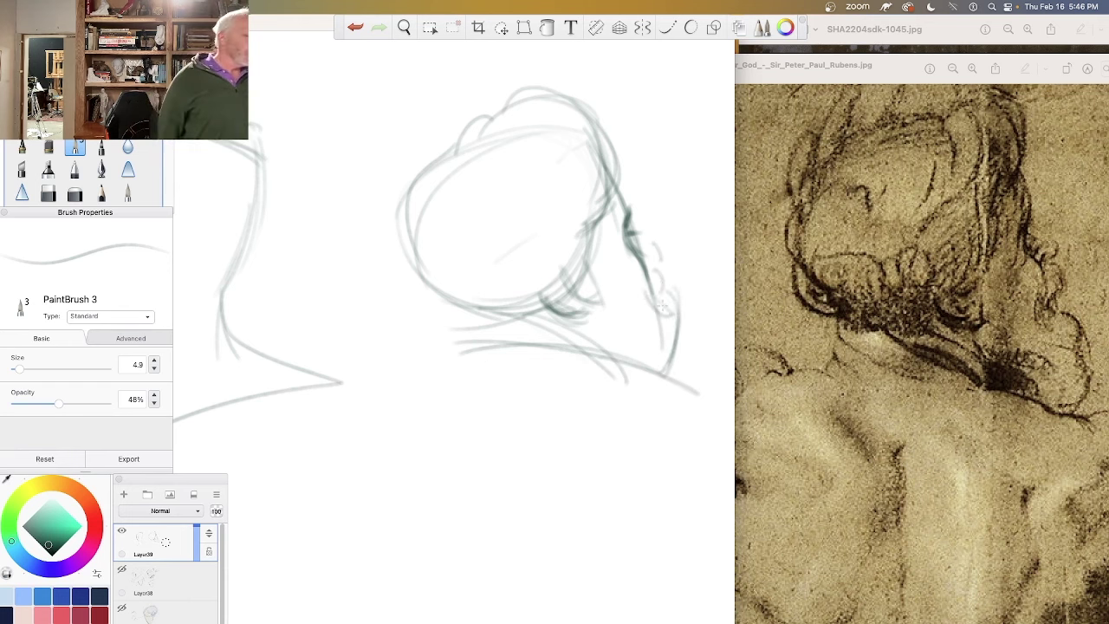
Step: Switch to Preview to study the Watteau head studies, then bring SHA2204sdk-1045.jpg forward beside the drawing canvas
click(819, 368)
click(528, 241)
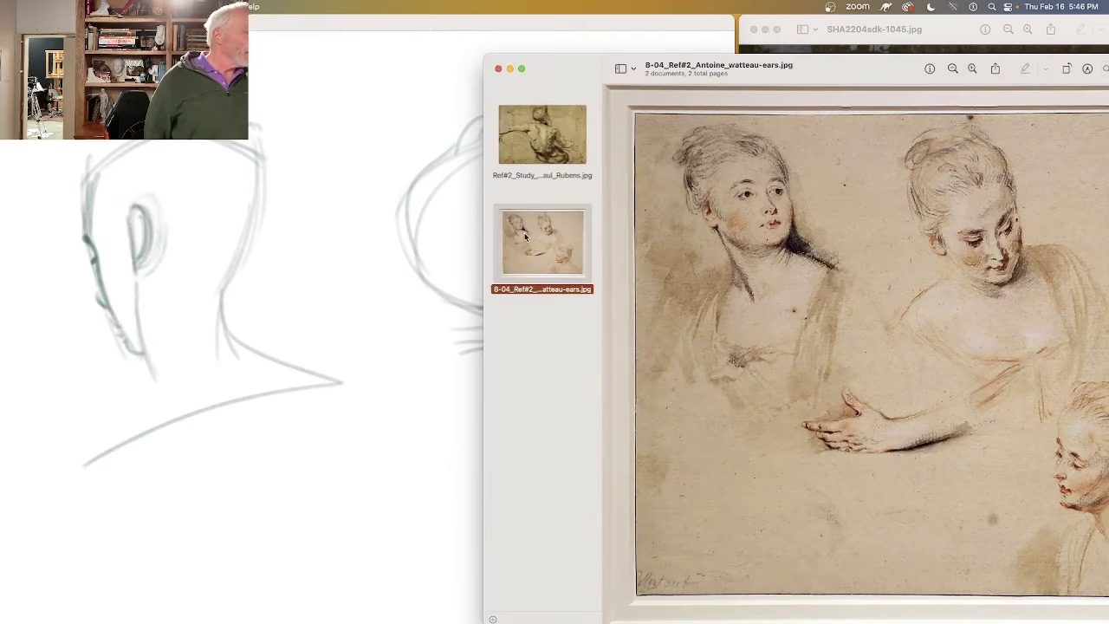
drag(598, 68, 488, 46)
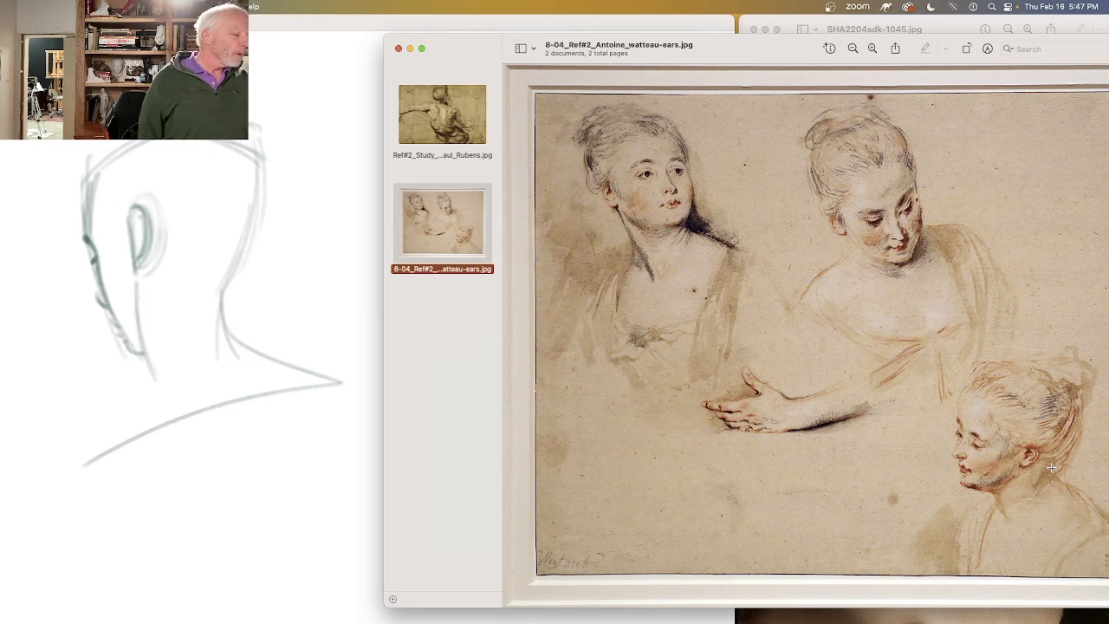
drag(490, 45, 920, 122)
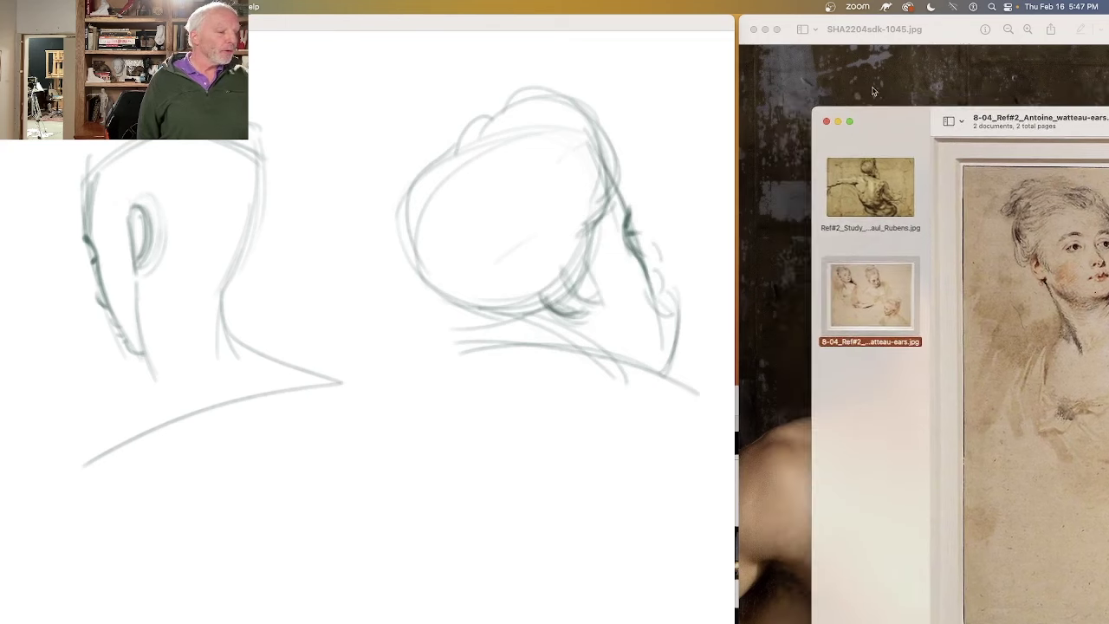
click(832, 74)
click(510, 432)
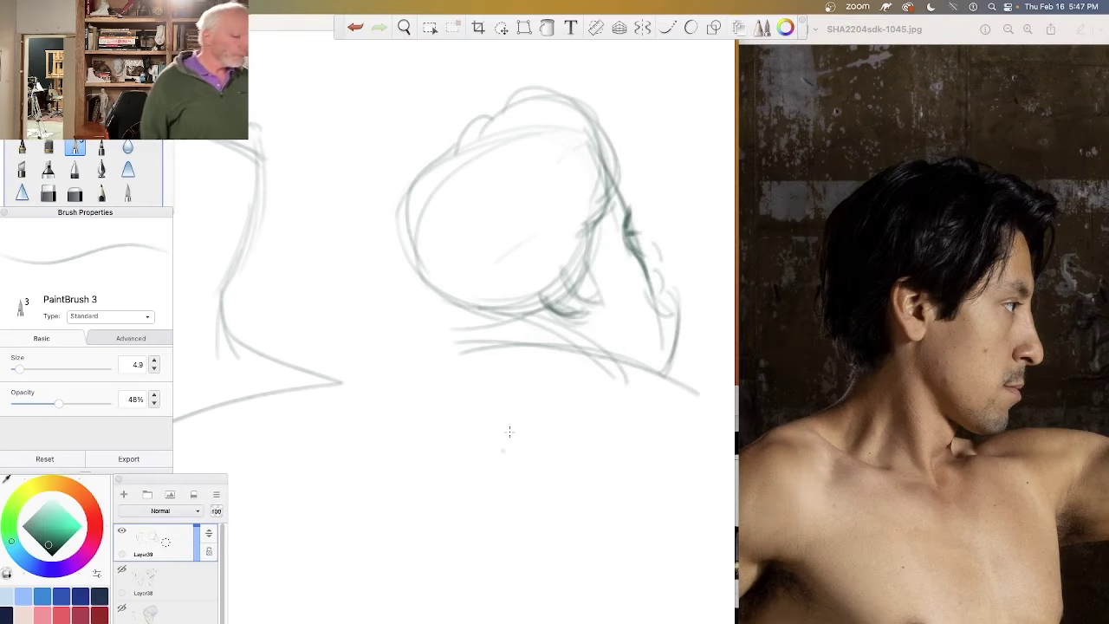
Step: Sketch a large wedge-shaped head form below the Rubens head, with a curved top edge and sides tapering to a point
mouse_move(568, 387)
mouse_down()
mouse_move(574, 555)
mouse_move(548, 606)
mouse_up()
drag(529, 383, 378, 383)
drag(393, 343, 461, 568)
mouse_move(364, 374)
mouse_down()
mouse_move(430, 539)
mouse_move(520, 621)
mouse_up()
mouse_move(375, 386)
mouse_down()
mouse_move(394, 469)
mouse_move(543, 617)
mouse_up()
drag(364, 375, 367, 420)
drag(457, 576, 546, 622)
drag(482, 598, 549, 622)
drag(366, 419, 449, 565)
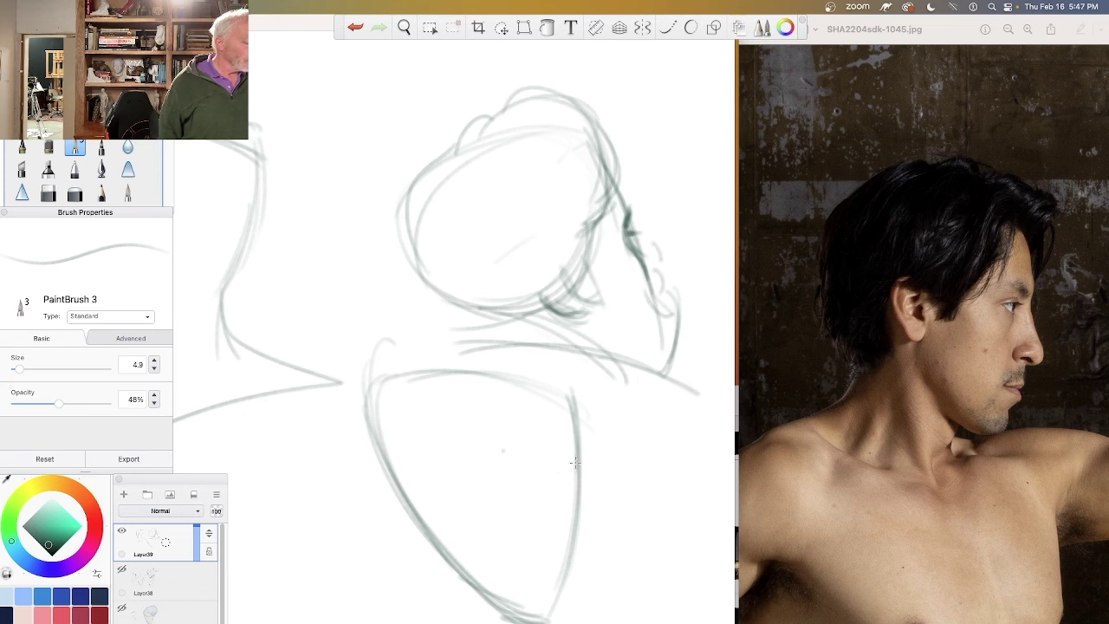
Step: Add a short arch at the wedge's right edge, two curved lines sweeping inward, and a small curl at its upper right corner
drag(580, 475, 547, 462)
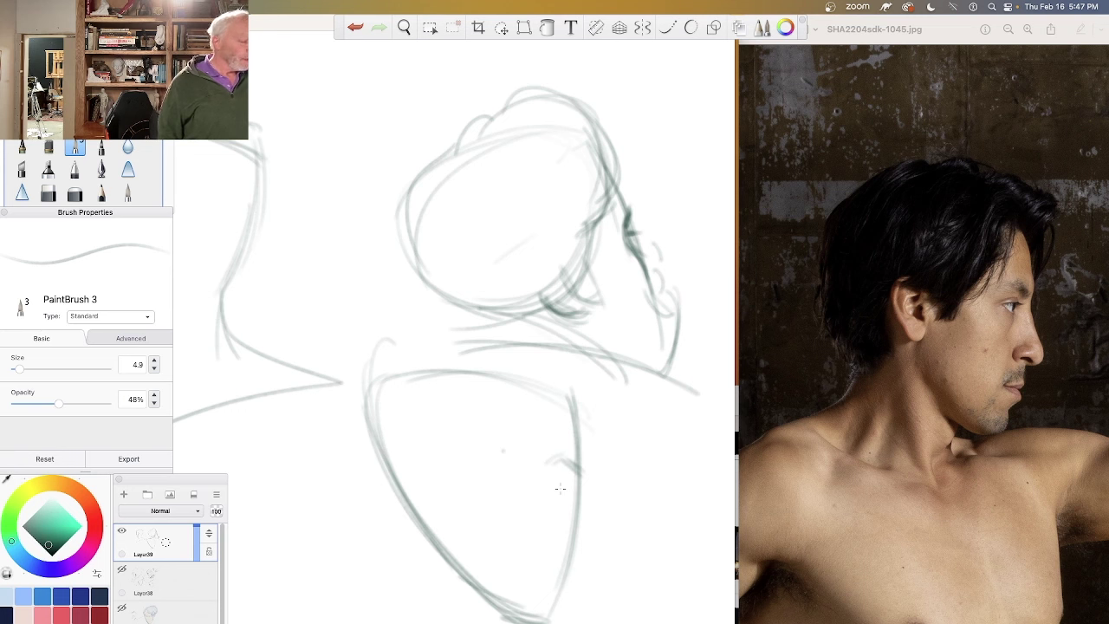
drag(569, 359, 498, 510)
drag(544, 391, 478, 504)
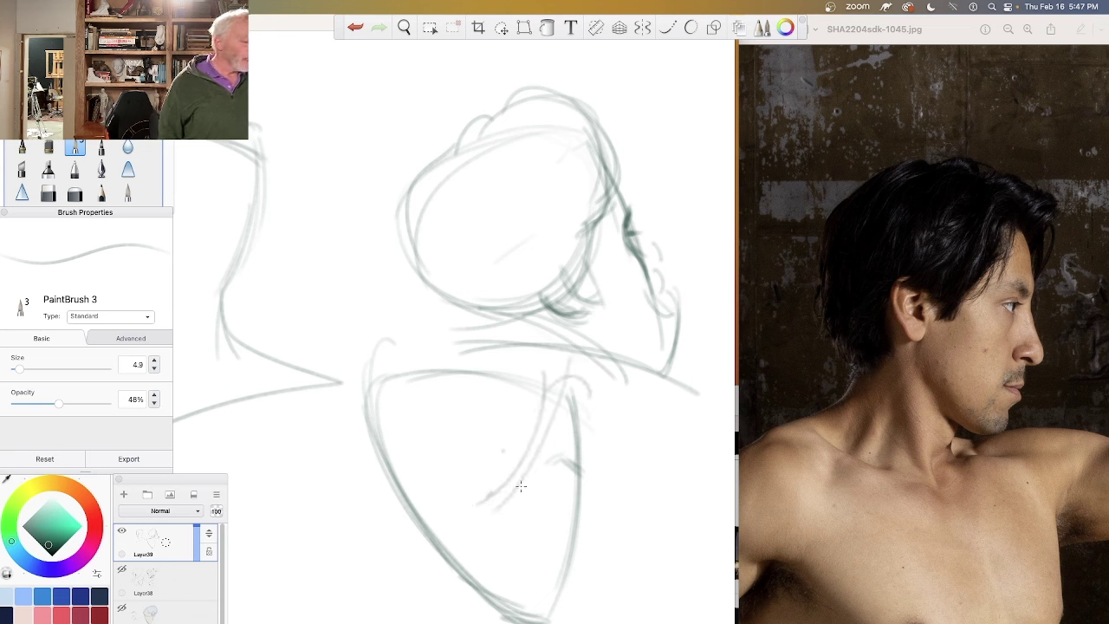
mouse_move(571, 392)
mouse_down()
mouse_move(595, 387)
mouse_move(590, 429)
mouse_up()
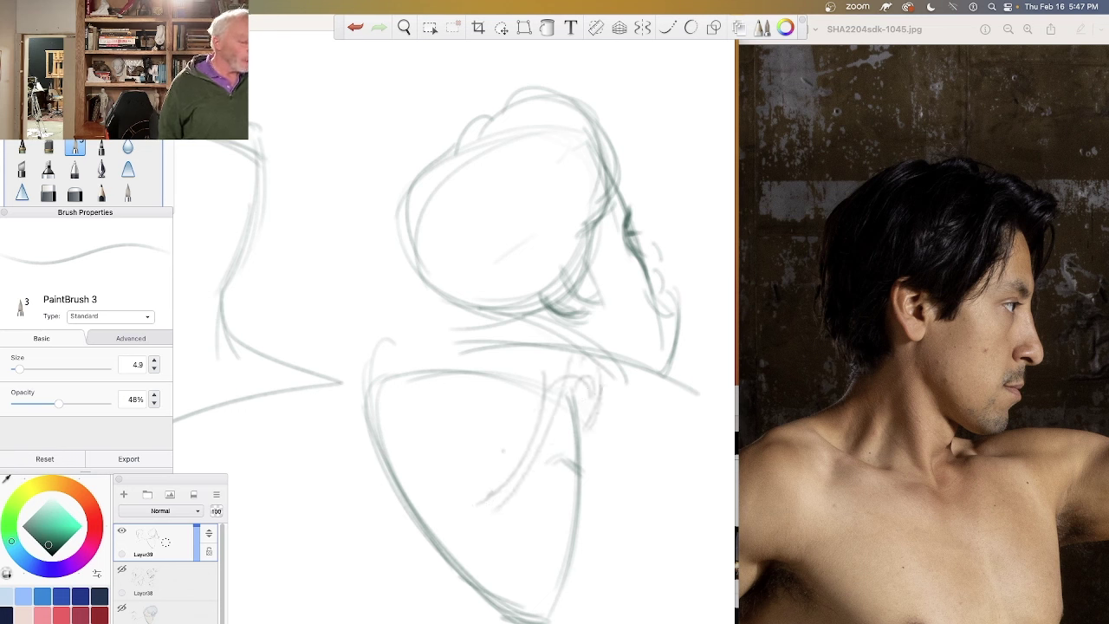
Step: Sketch the hair mass arching across the top of the wedge and down the outside of its left side
drag(579, 368, 442, 324)
drag(549, 351, 445, 341)
drag(551, 358, 392, 381)
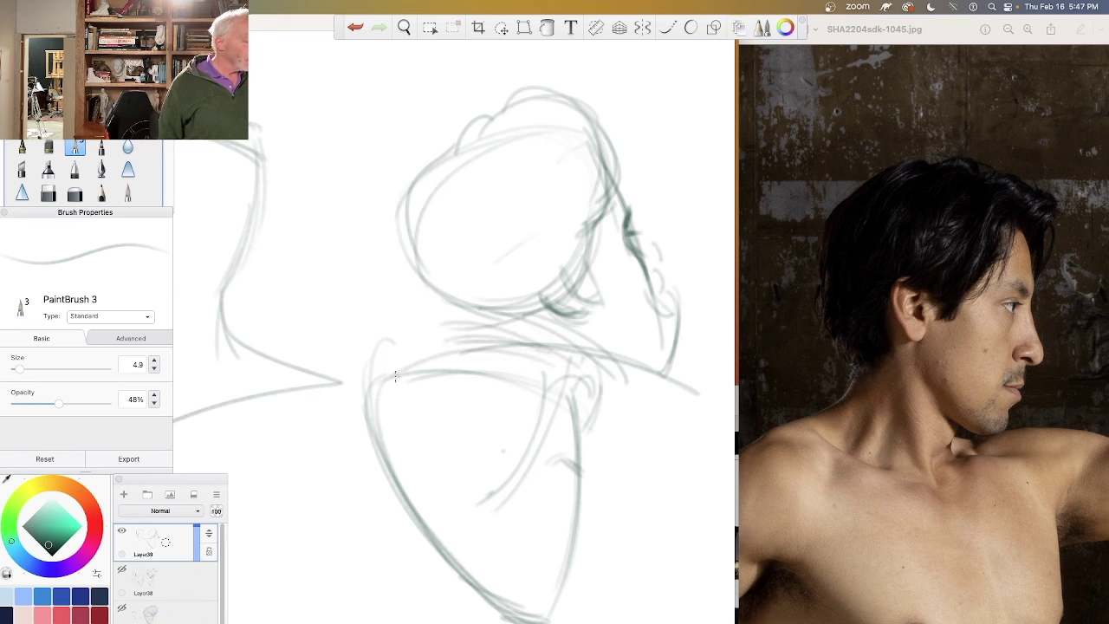
drag(457, 344, 364, 418)
drag(381, 352, 353, 468)
mouse_move(387, 353)
mouse_down()
mouse_move(370, 383)
mouse_move(359, 476)
mouse_up()
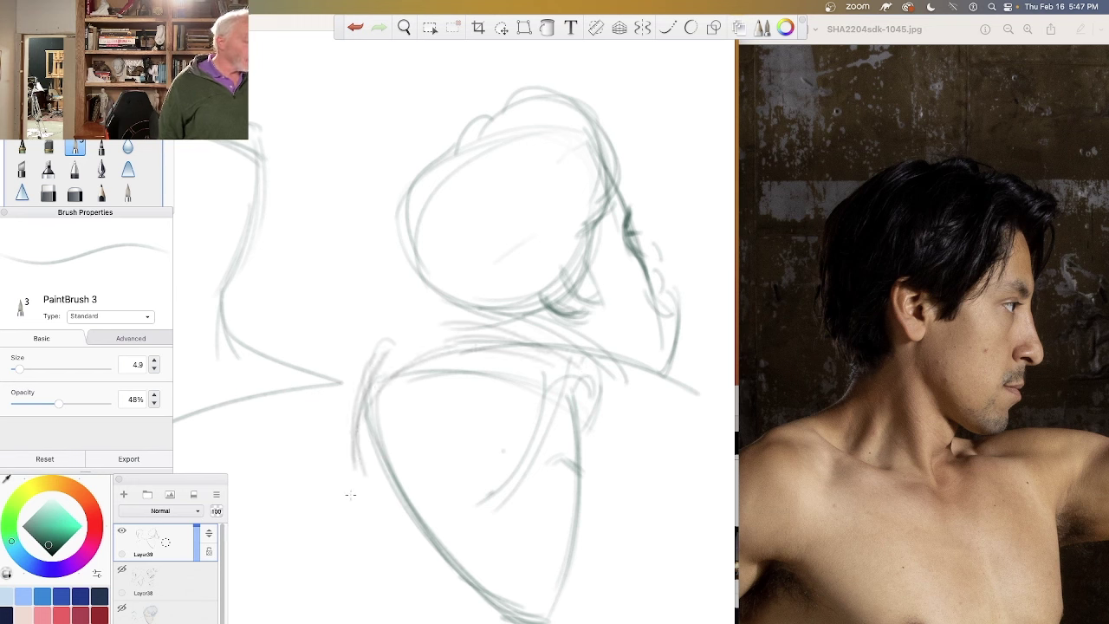
drag(367, 395, 382, 505)
drag(353, 418, 399, 547)
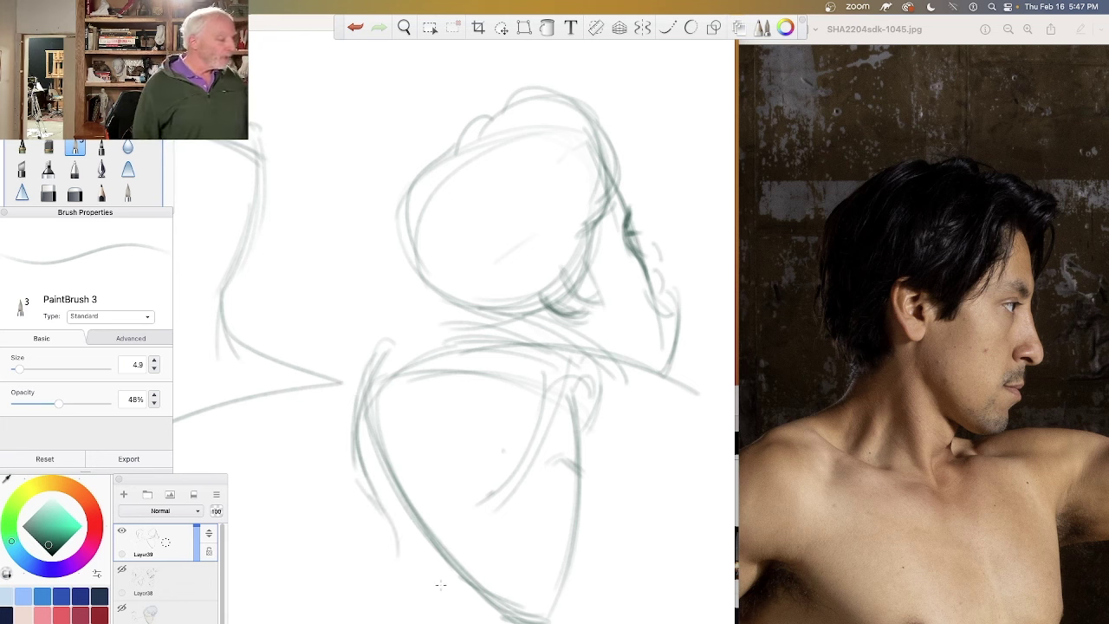
Step: Reinforce the wedge's left side and top edge, and extend a neck line down from its lower left side
drag(378, 391, 374, 446)
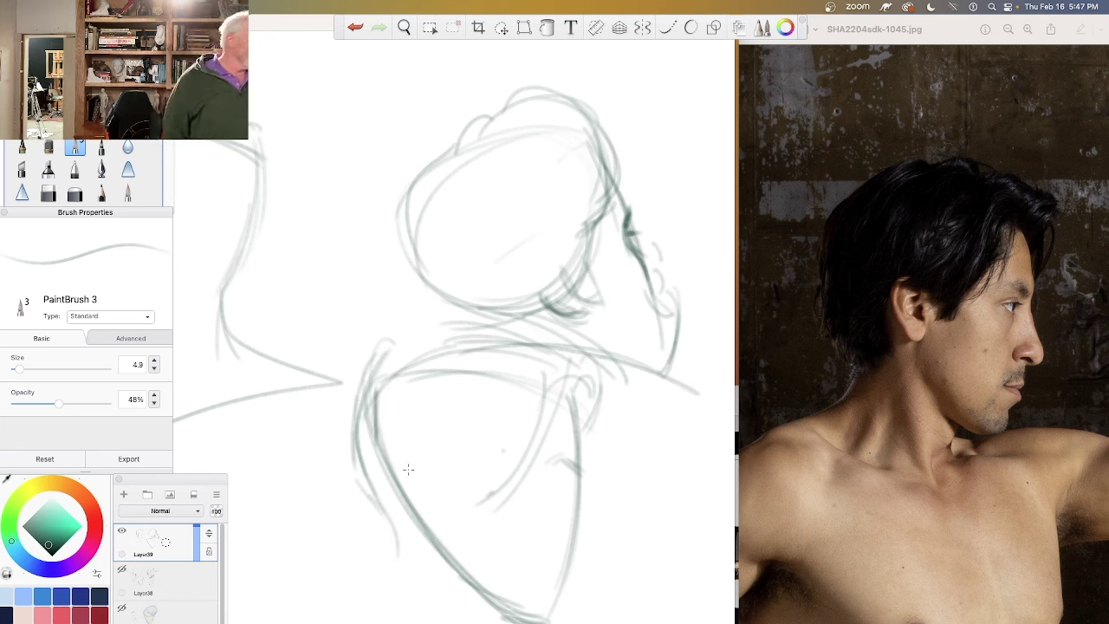
drag(547, 380, 387, 367)
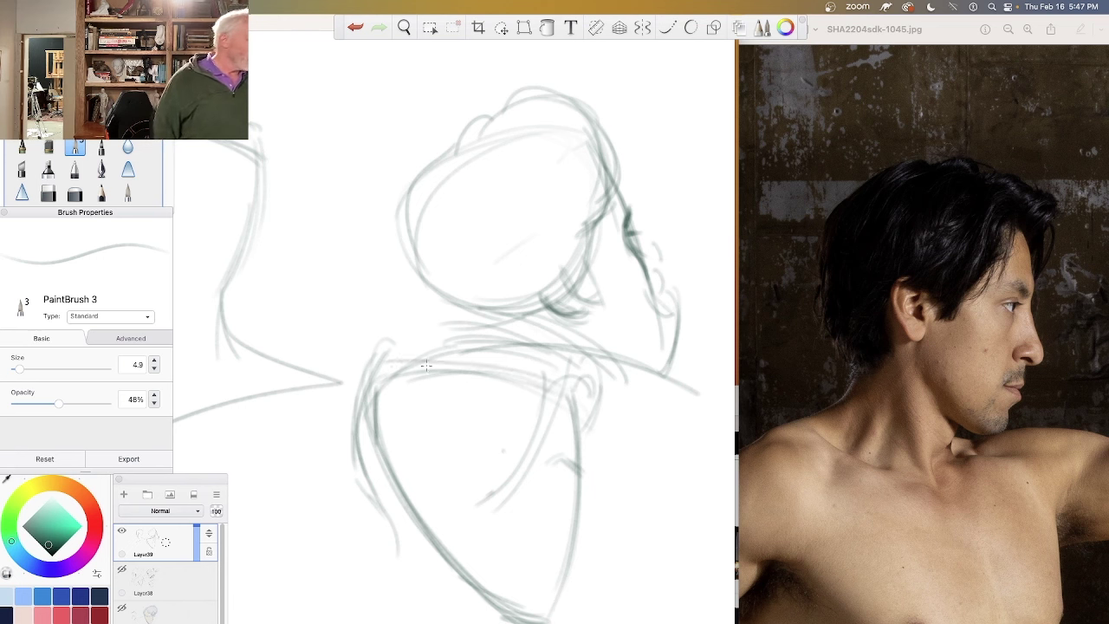
mouse_move(456, 370)
mouse_down()
mouse_move(400, 366)
mouse_move(387, 440)
mouse_up()
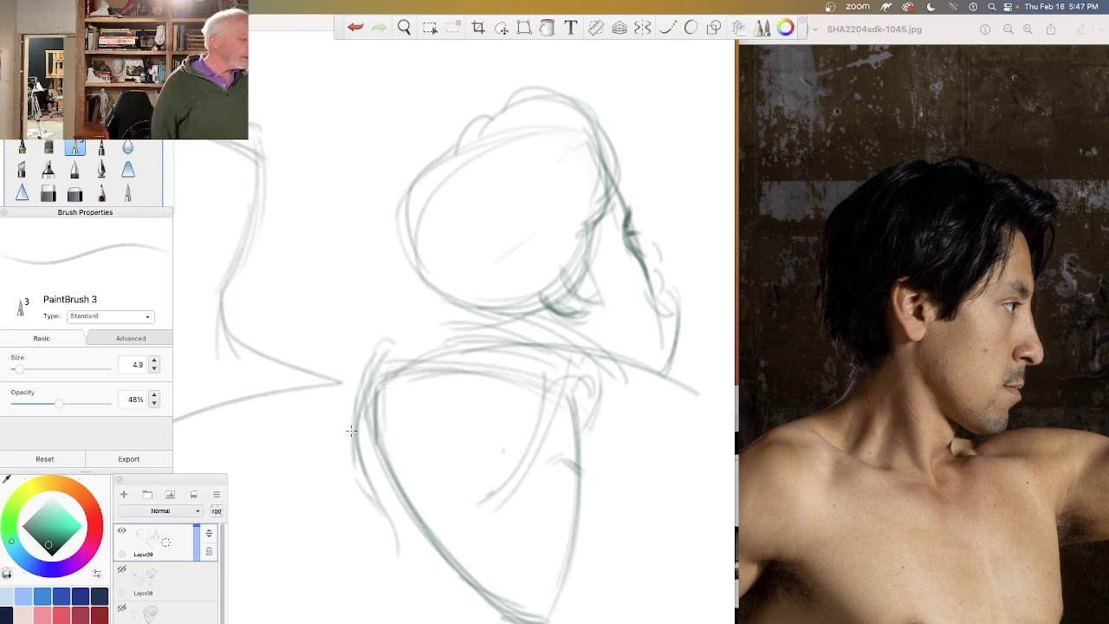
drag(475, 369, 452, 369)
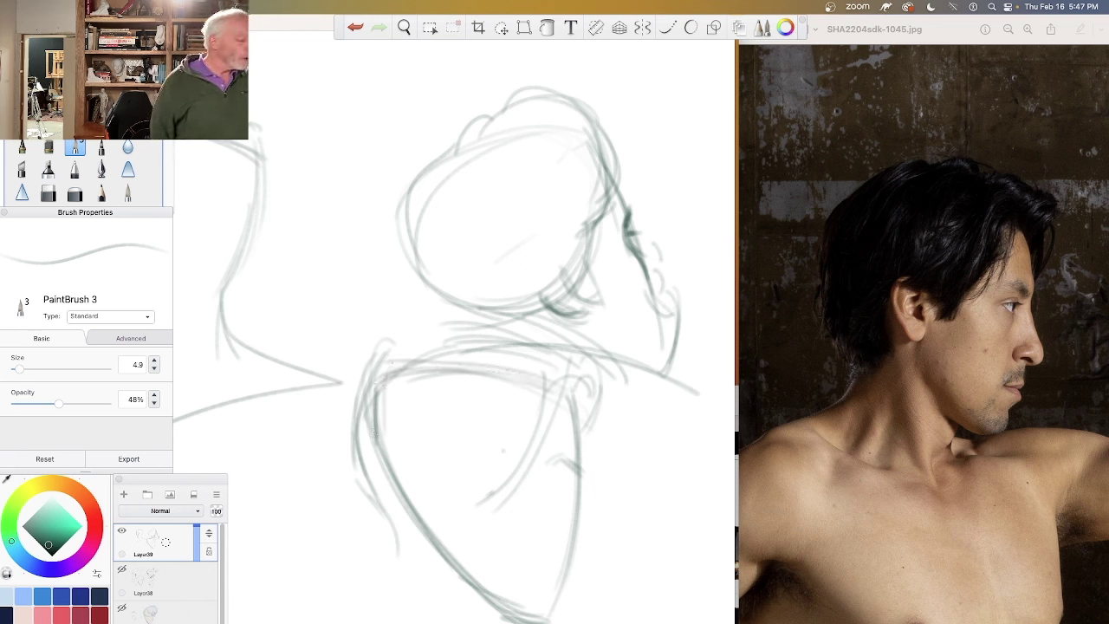
drag(391, 471, 422, 579)
drag(417, 521, 386, 620)
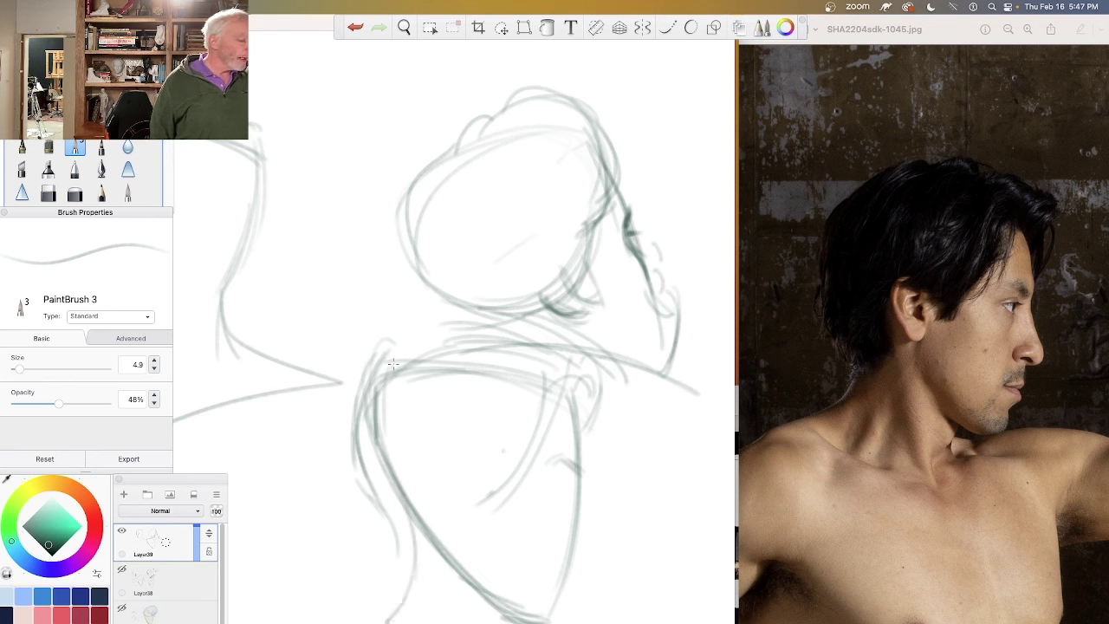
Step: Strengthen the wedge's upper right contour and draw a narrow tapering feature with a dark accent under the small arch
mouse_move(393, 364)
mouse_down()
mouse_move(559, 393)
mouse_move(581, 462)
mouse_up()
drag(549, 392, 580, 487)
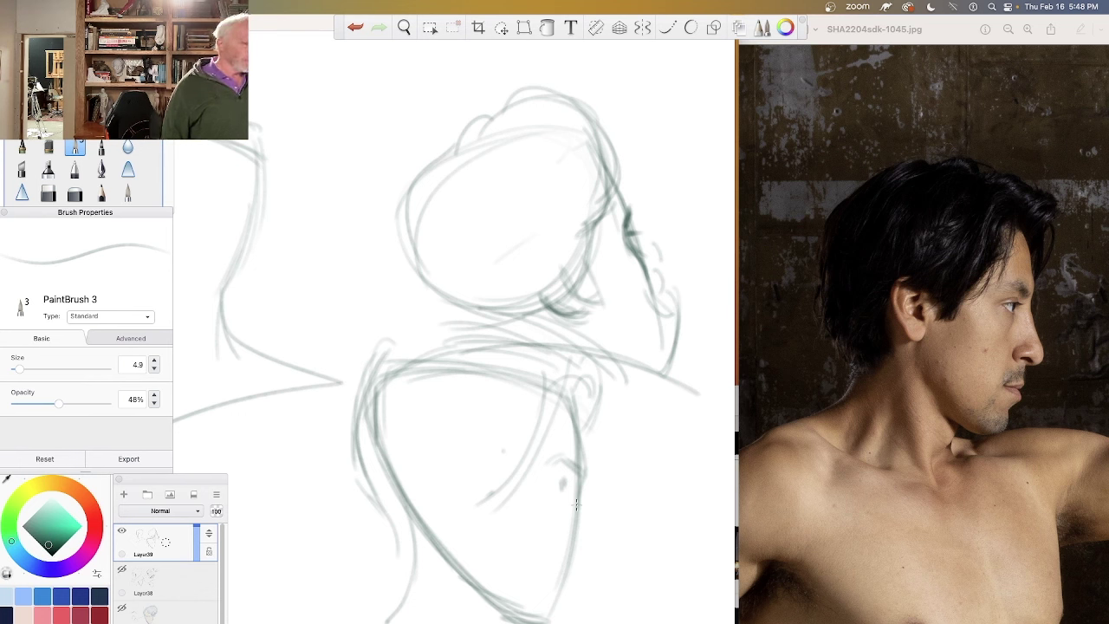
mouse_move(547, 475)
mouse_down()
mouse_move(562, 460)
mouse_move(546, 493)
mouse_move(562, 544)
mouse_up()
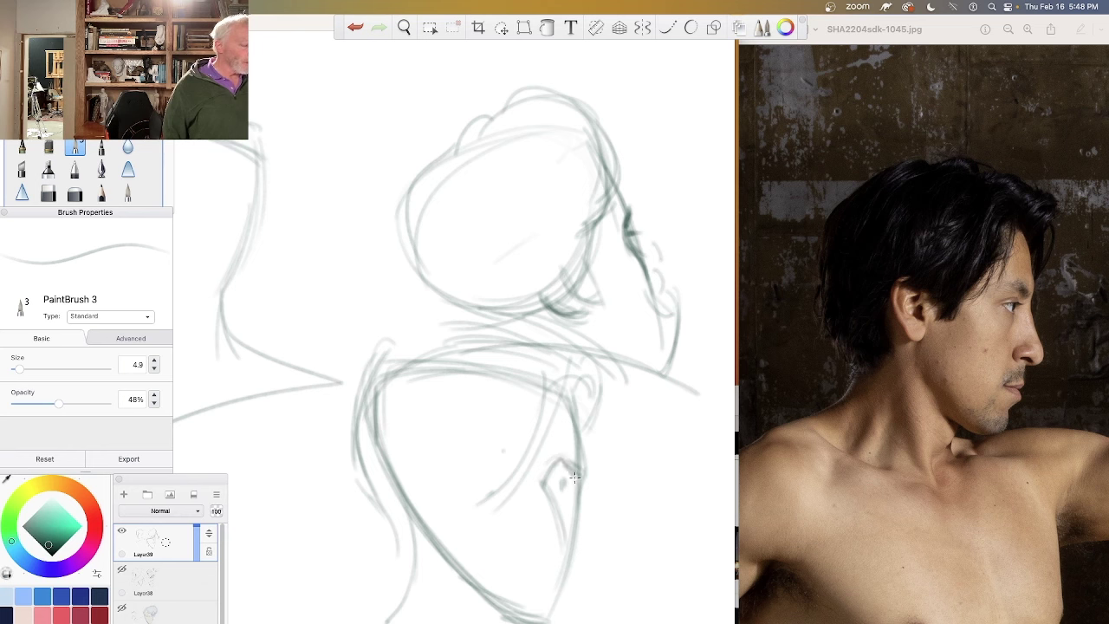
drag(573, 472, 561, 460)
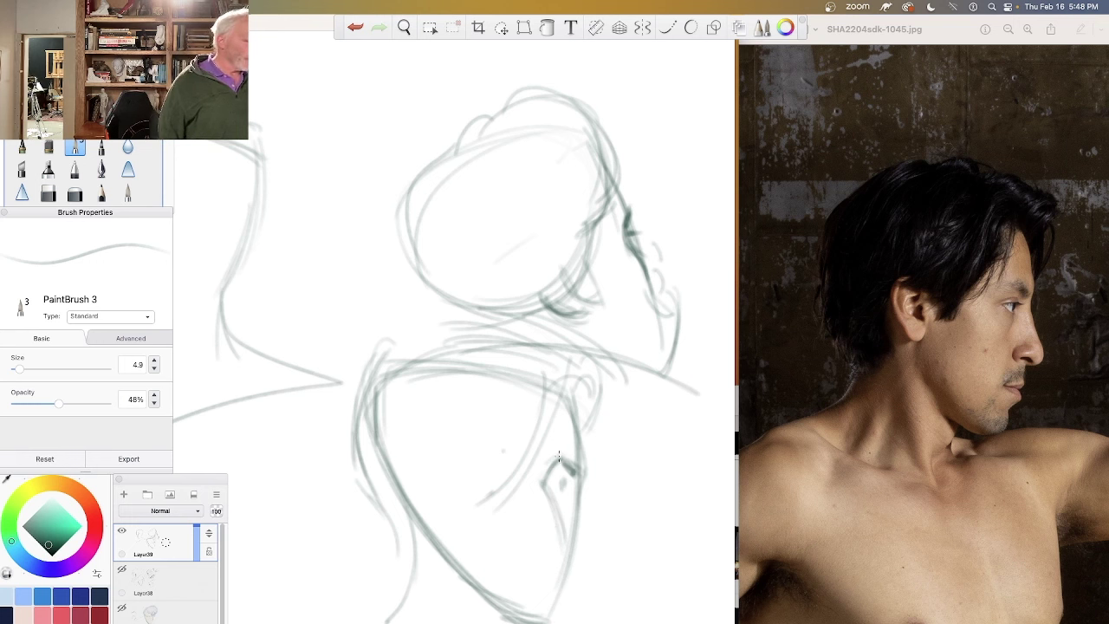
Step: Draw curved directional arrows pointing outward on both sides of the wedge-shaped head
drag(602, 483, 666, 526)
mouse_move(639, 488)
mouse_down()
mouse_move(665, 532)
mouse_move(647, 529)
mouse_up()
mouse_move(333, 468)
mouse_down()
mouse_move(248, 466)
mouse_move(264, 489)
mouse_up()
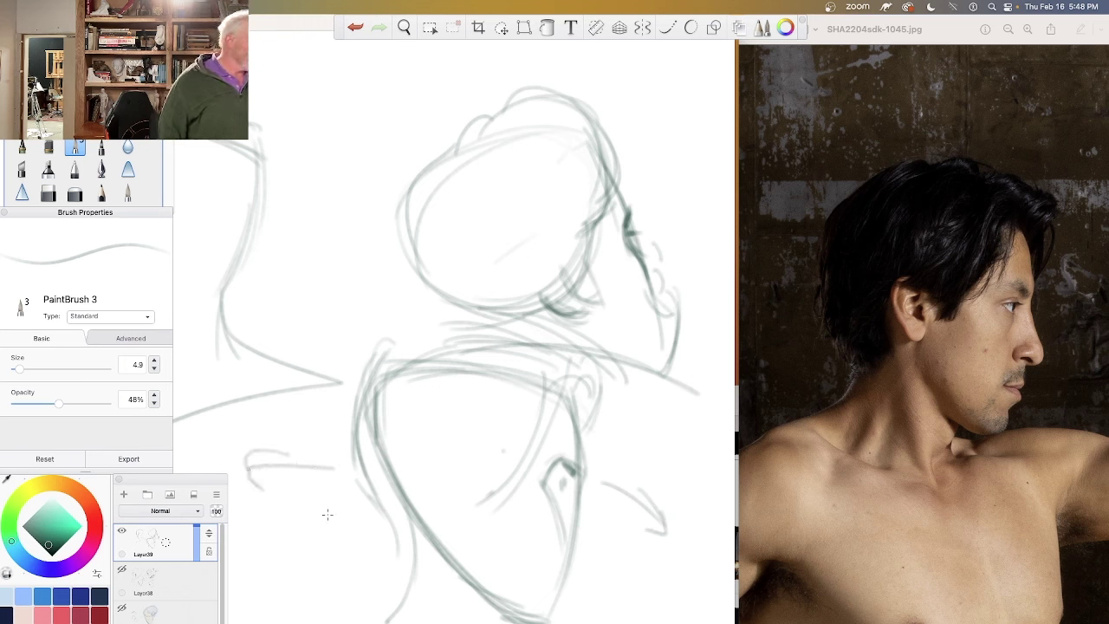
Step: Restate the temple curve inside the wedge and mark the ear position with a right-angle corner and a horizontal guide
mouse_move(537, 487)
mouse_down()
mouse_move(561, 482)
mouse_move(553, 478)
mouse_move(580, 489)
mouse_move(571, 492)
mouse_up()
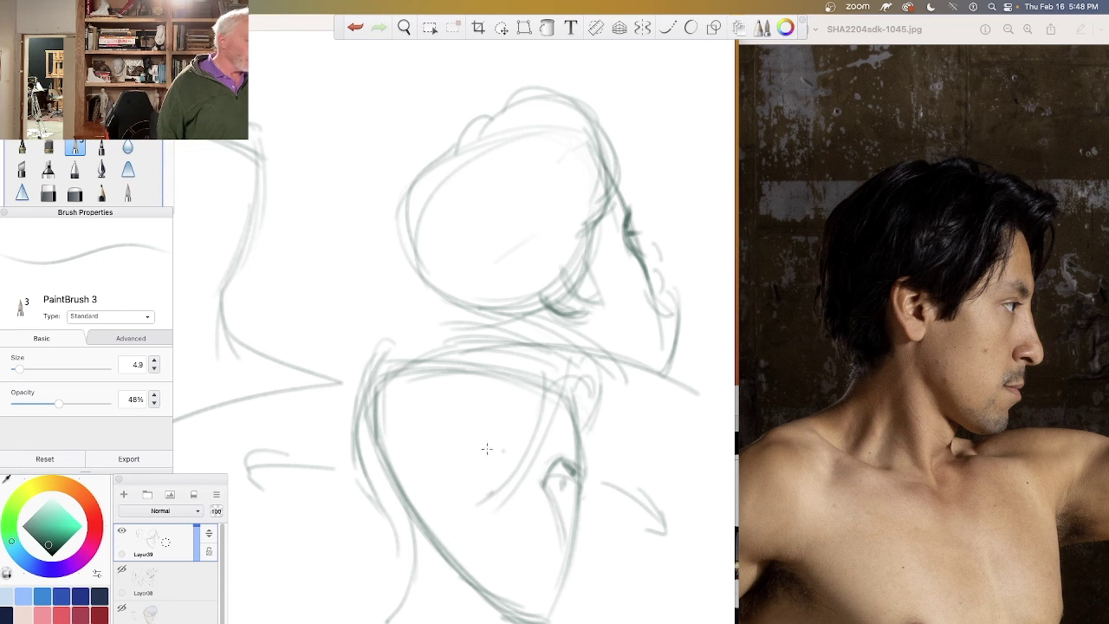
drag(544, 426, 482, 510)
drag(518, 464, 489, 511)
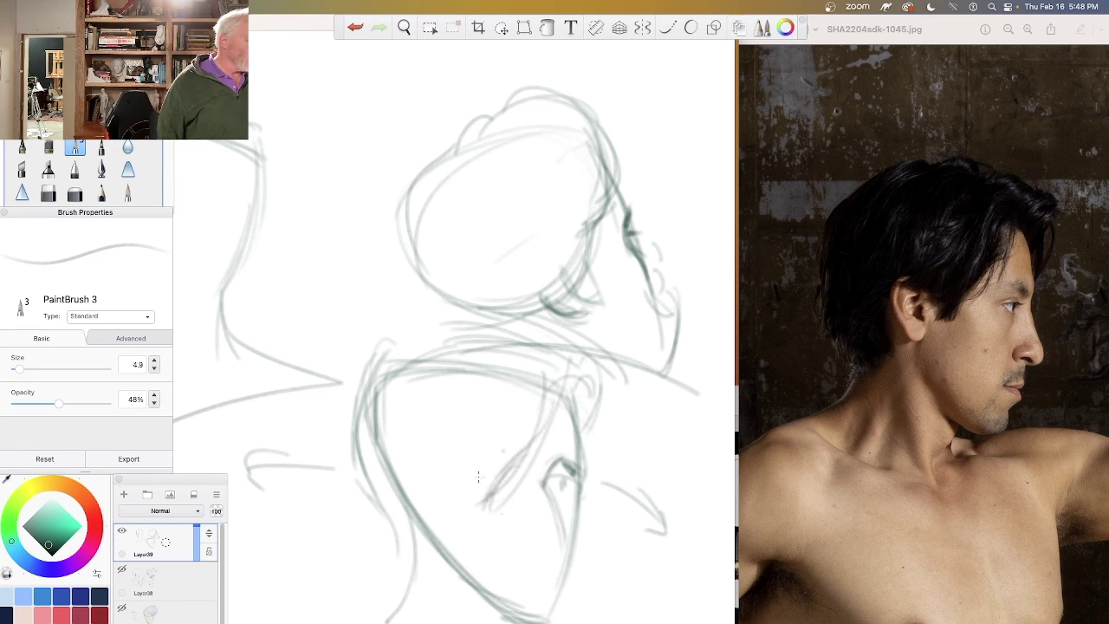
mouse_move(476, 468)
mouse_down()
mouse_move(471, 506)
mouse_move(494, 496)
mouse_up()
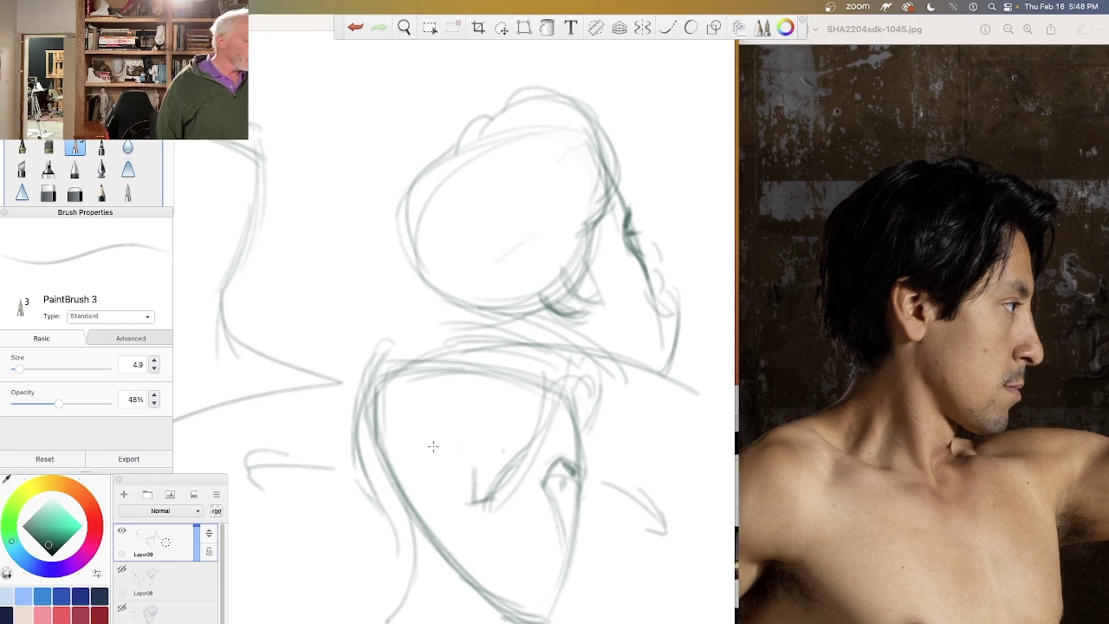
mouse_move(527, 456)
mouse_down()
mouse_move(431, 454)
mouse_move(440, 499)
mouse_up()
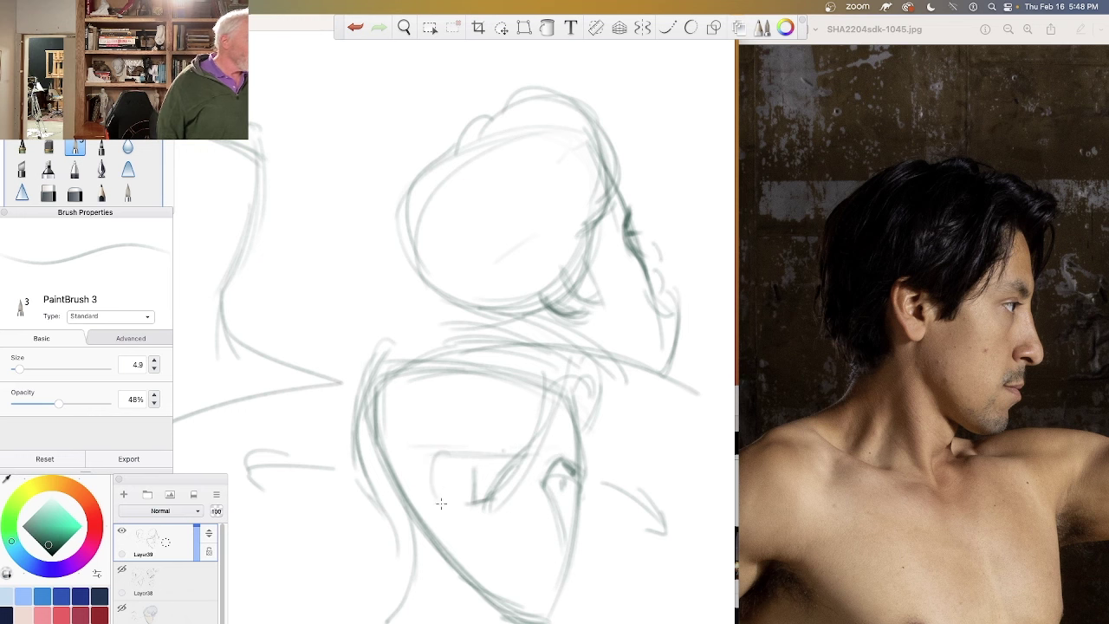
Step: Draw the curved ear outline against the guide and run a jaw line from below it toward the chin
mouse_move(434, 459)
mouse_down()
mouse_move(468, 520)
mouse_move(454, 512)
mouse_move(481, 515)
mouse_move(457, 515)
mouse_move(463, 454)
mouse_move(469, 467)
mouse_move(451, 512)
mouse_move(481, 518)
mouse_up()
drag(436, 478, 489, 580)
mouse_move(468, 520)
mouse_down()
mouse_move(484, 595)
mouse_move(536, 618)
mouse_up()
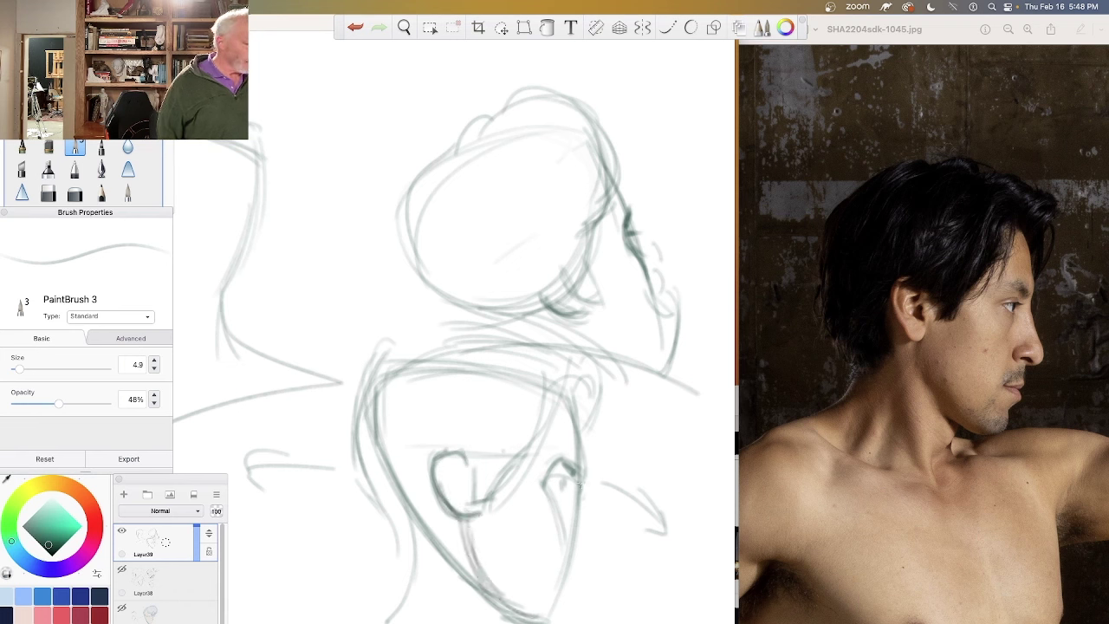
Step: Draw the nose and chin on the front of the face, and add a directional line from under the jaw to the neck
mouse_move(593, 522)
mouse_down()
mouse_move(579, 480)
mouse_move(597, 539)
mouse_move(582, 541)
mouse_up()
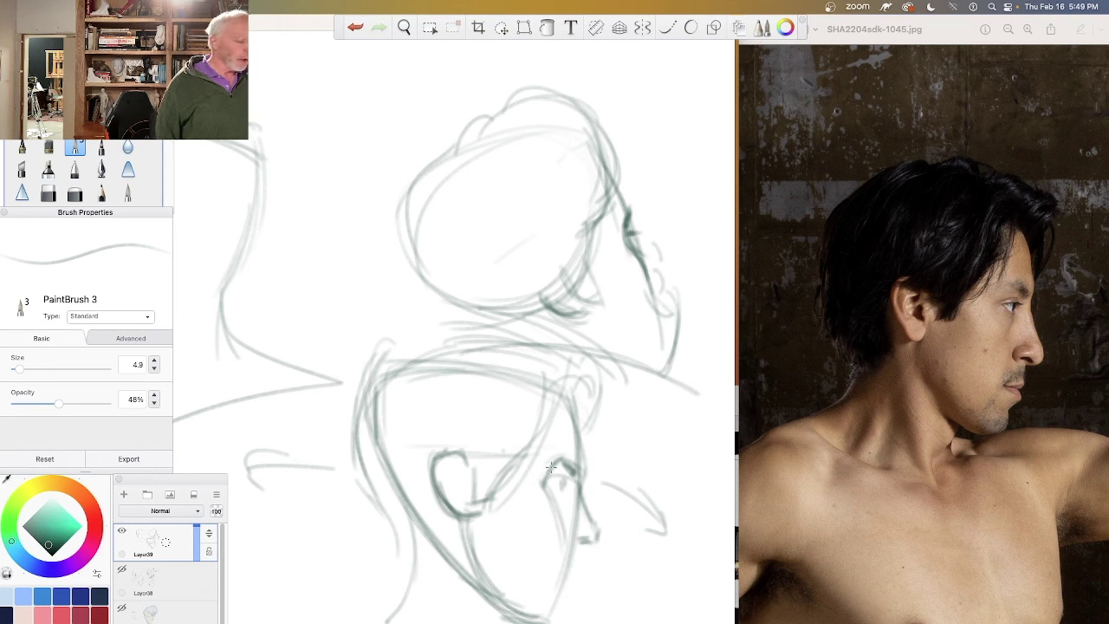
mouse_move(579, 545)
mouse_down()
mouse_move(546, 619)
mouse_move(475, 607)
mouse_move(485, 604)
mouse_move(473, 584)
mouse_up()
mouse_move(523, 621)
mouse_down()
mouse_move(475, 602)
mouse_move(487, 622)
mouse_move(411, 577)
mouse_move(430, 598)
mouse_up()
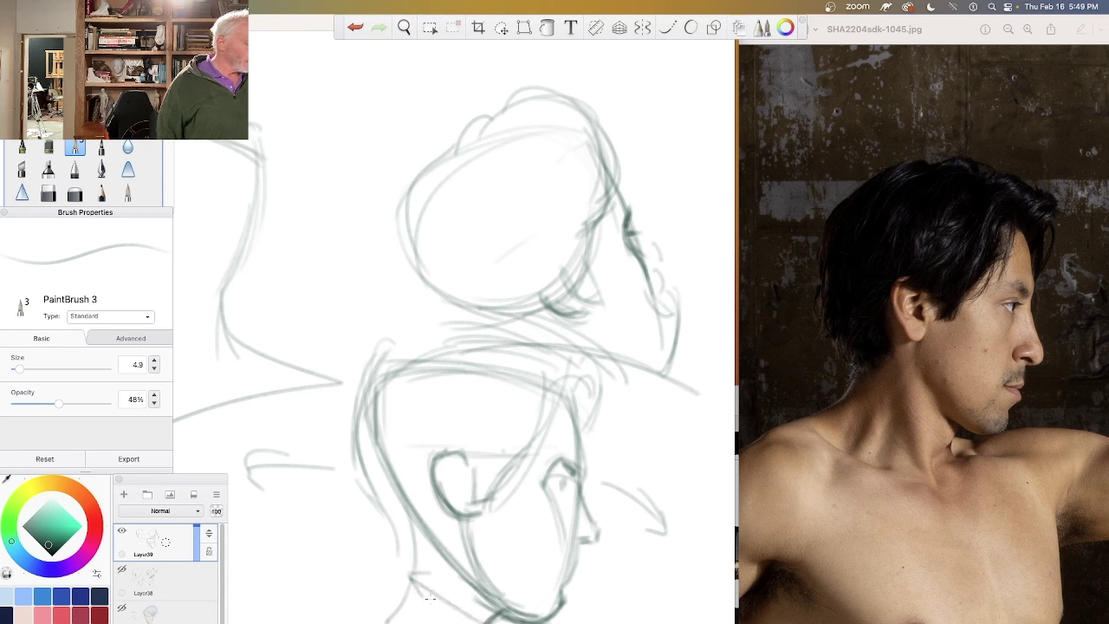
Step: Build up the back of the neck with repeated strokes flowing into the shoulder, and sketch the far shoulder line below the chin
drag(394, 487, 399, 582)
mouse_move(400, 507)
mouse_down()
mouse_move(378, 605)
mouse_move(400, 597)
mouse_up()
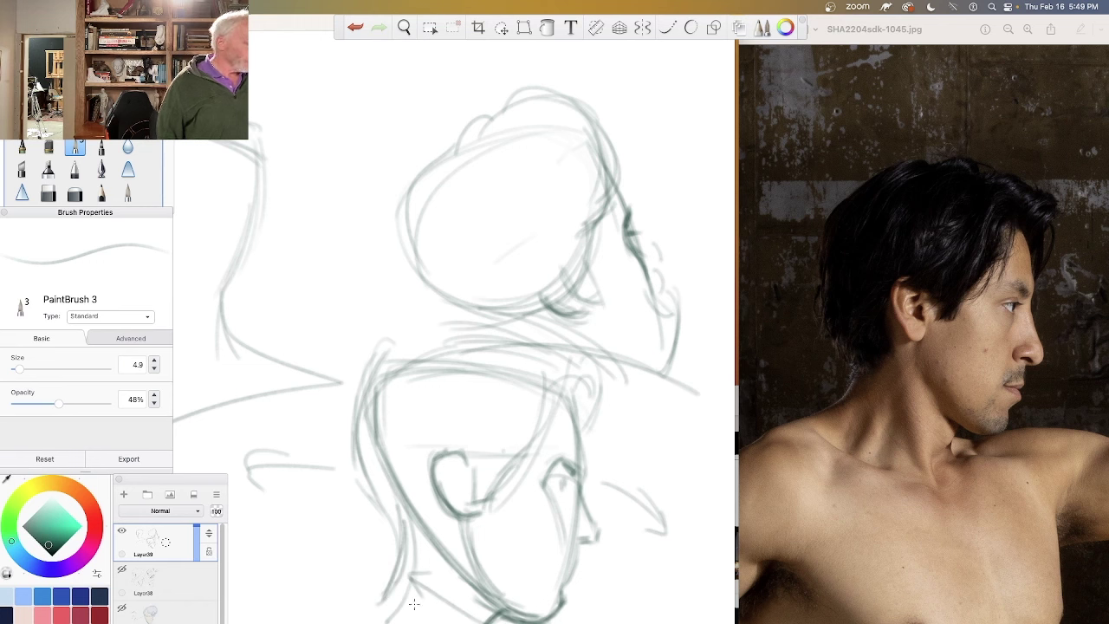
mouse_move(396, 511)
mouse_down()
mouse_move(386, 587)
mouse_move(373, 600)
mouse_up()
mouse_move(392, 534)
mouse_down()
mouse_move(367, 597)
mouse_move(386, 578)
mouse_move(330, 623)
mouse_up()
mouse_move(383, 574)
mouse_down()
mouse_move(361, 607)
mouse_move(308, 623)
mouse_up()
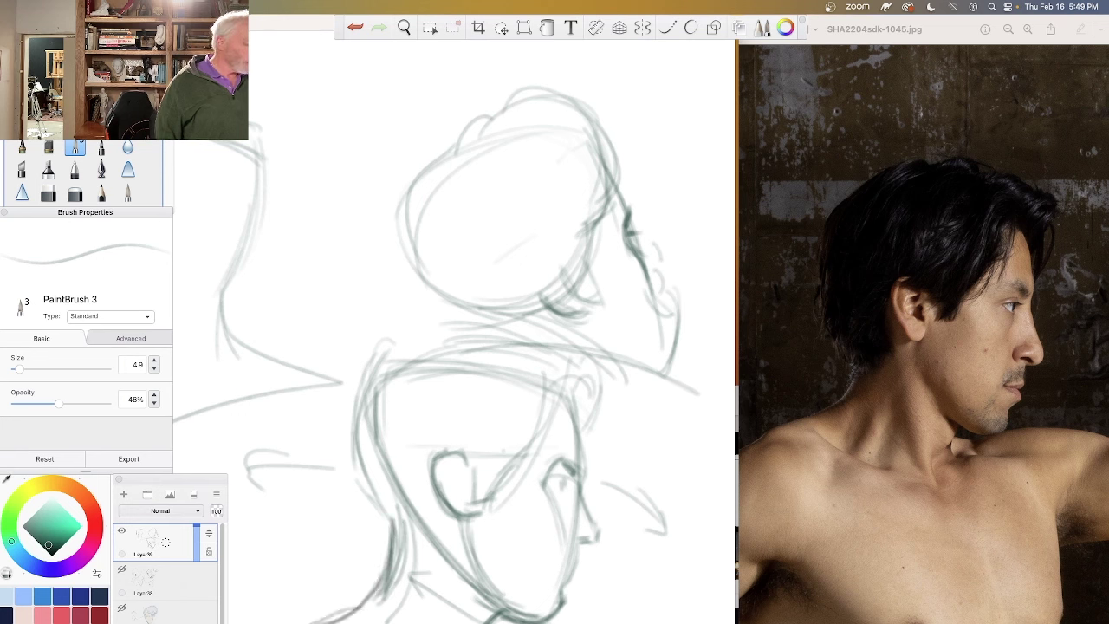
drag(631, 618, 537, 623)
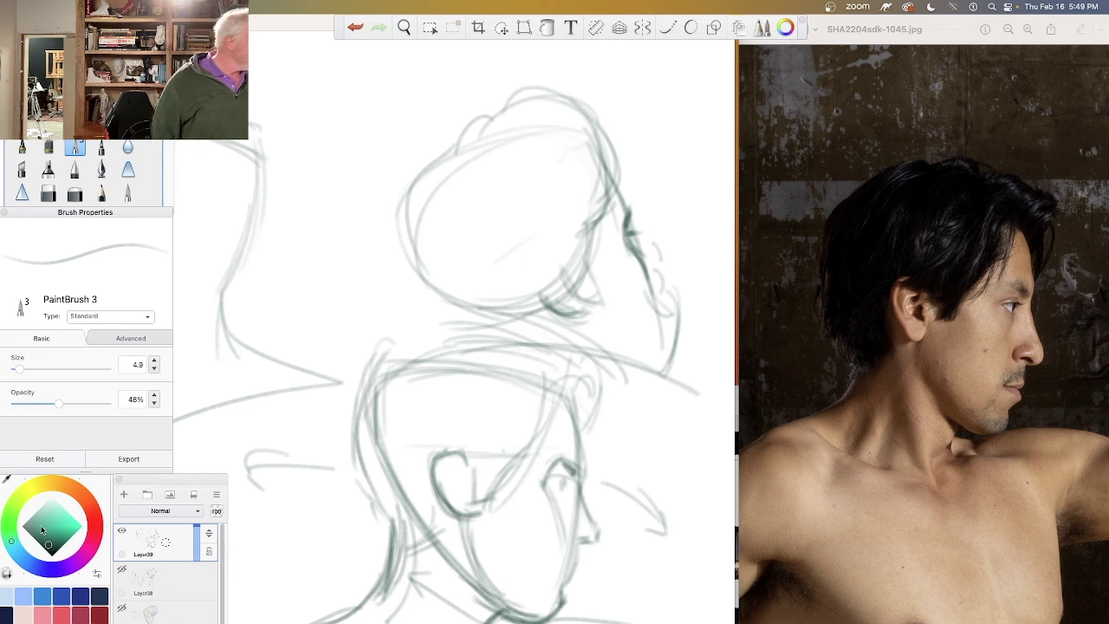
Step: Set the brush to a dark brown with 33% opacity and a size of 33.1
click(84, 501)
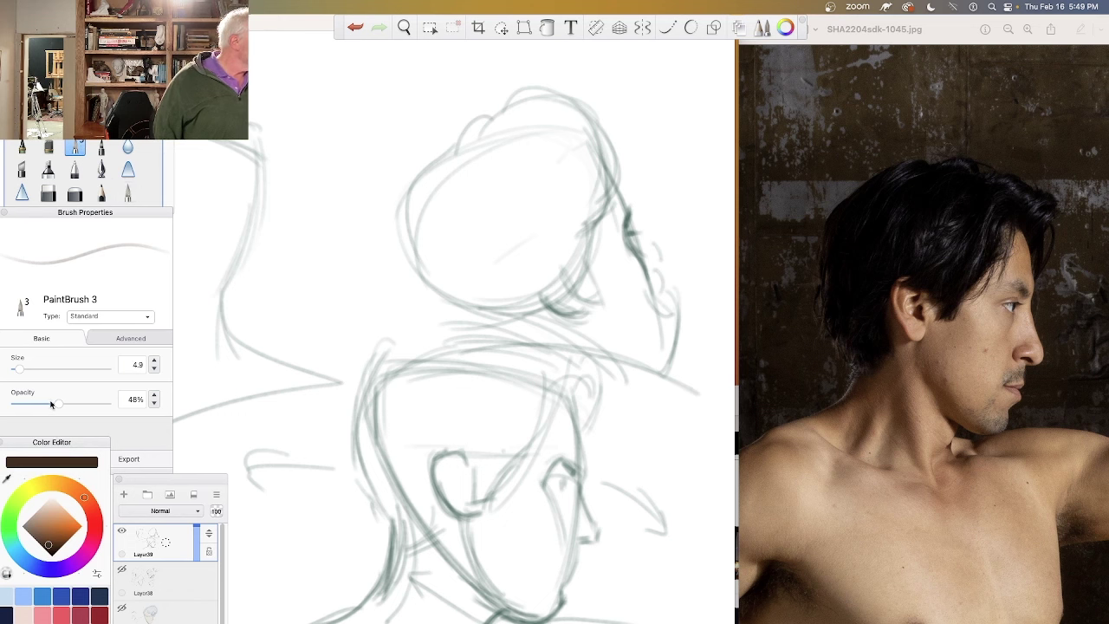
drag(50, 405, 44, 404)
drag(18, 370, 45, 370)
Step: Undo a dark test stroke across the head, and cover the head and its surroundings with layers of a lighter orange-brown
mouse_move(433, 332)
mouse_down()
mouse_move(607, 449)
mouse_move(614, 491)
mouse_move(366, 347)
mouse_up()
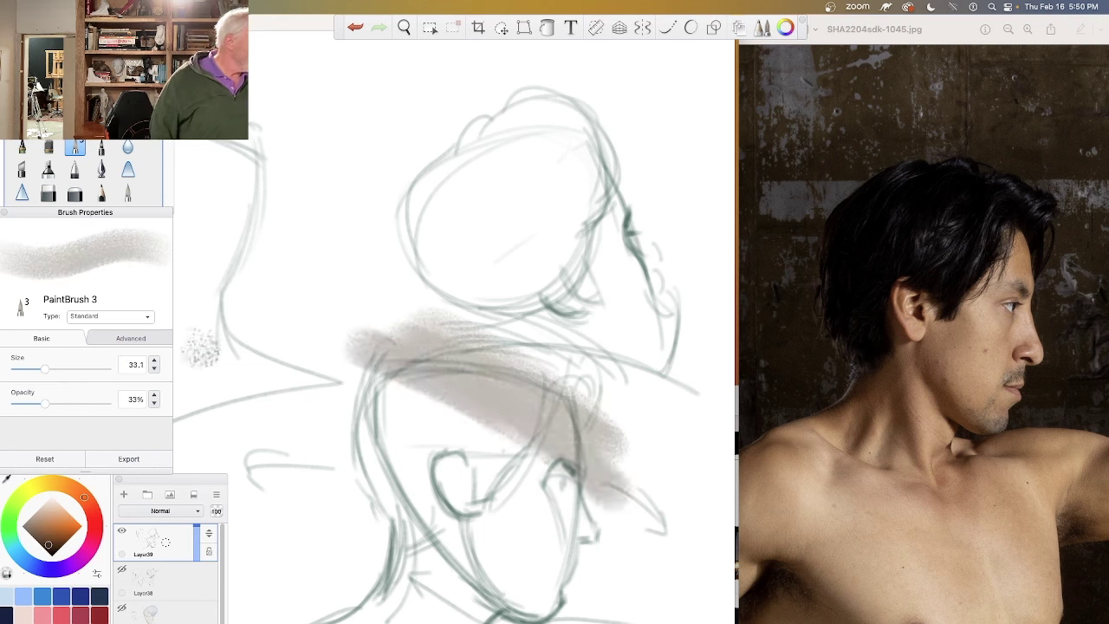
click(356, 28)
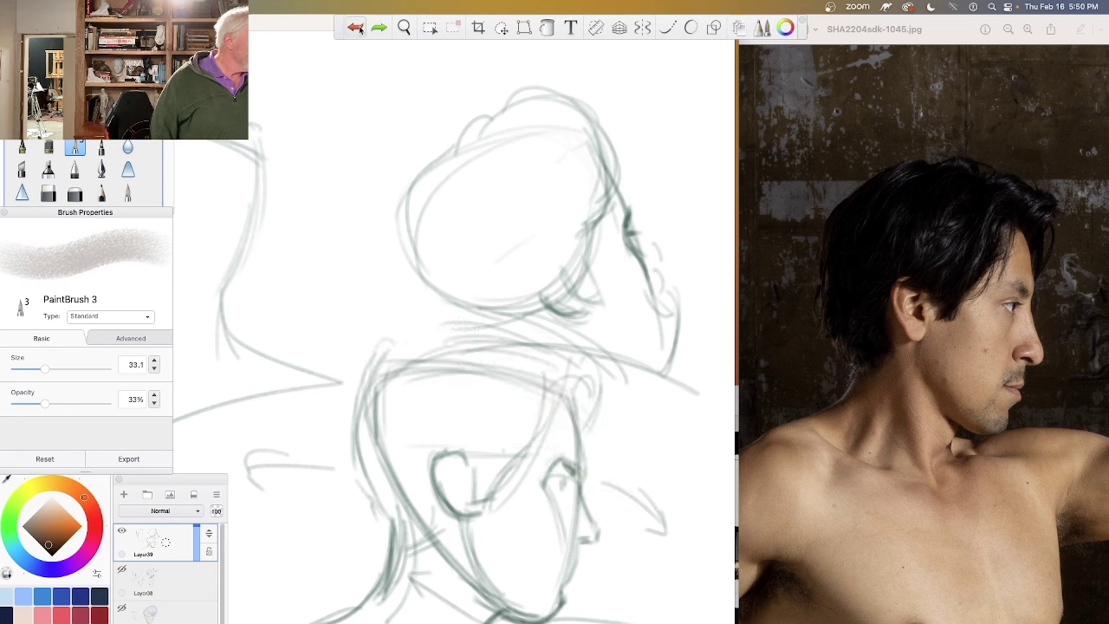
drag(69, 528, 65, 520)
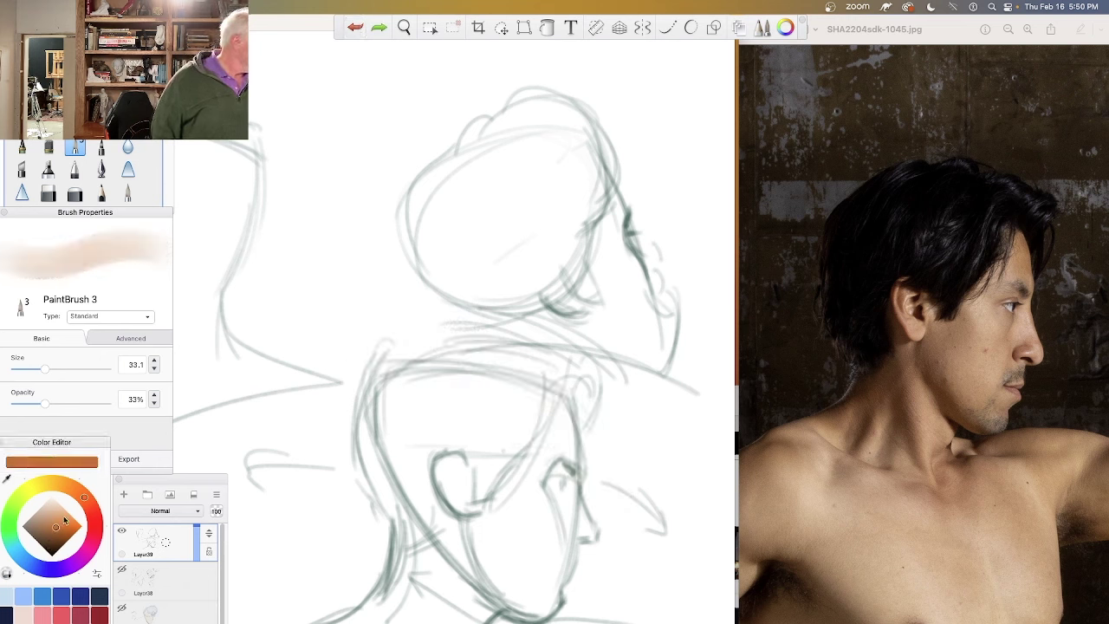
mouse_move(408, 308)
mouse_down()
mouse_move(606, 429)
mouse_move(607, 529)
mouse_move(338, 409)
mouse_move(373, 520)
mouse_move(286, 590)
mouse_move(247, 585)
mouse_up()
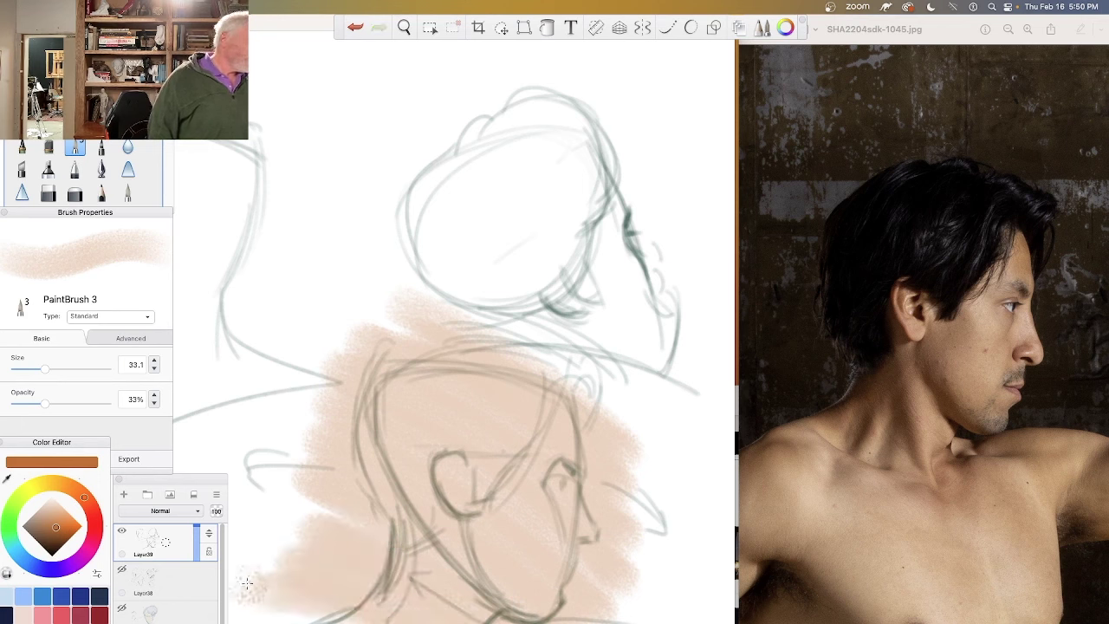
mouse_move(353, 287)
mouse_down()
mouse_move(607, 433)
mouse_move(324, 350)
mouse_move(572, 451)
mouse_move(347, 555)
mouse_move(407, 611)
mouse_up()
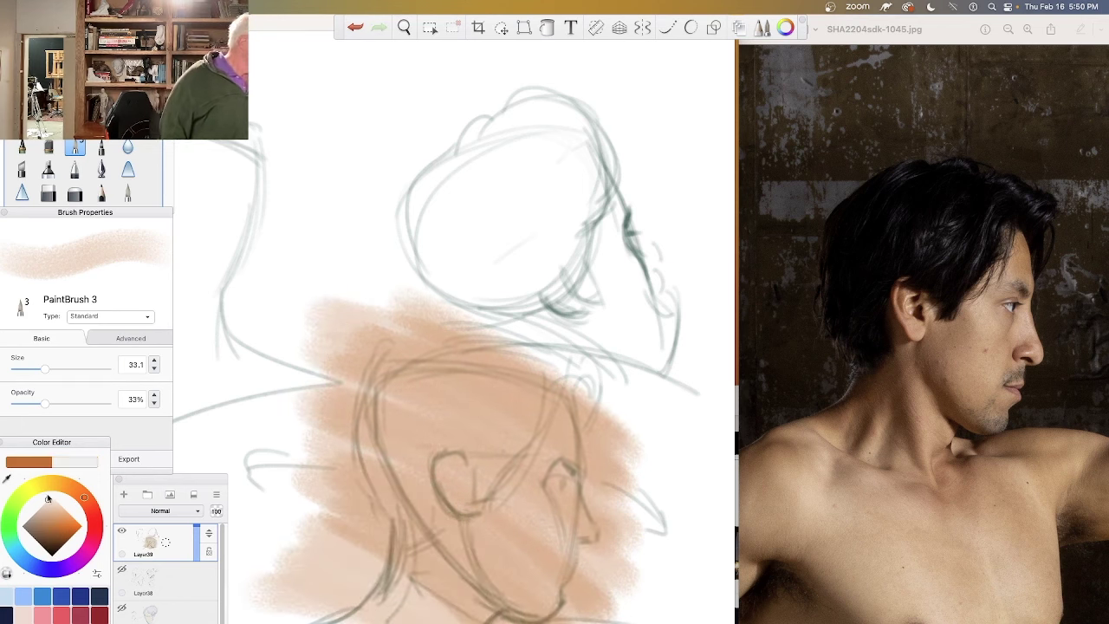
Step: Paint a near-white highlight down the forehead and cheekbone with the brush at size 17.6 and 34% opacity
drag(43, 403, 31, 370)
mouse_move(542, 425)
mouse_down()
mouse_move(523, 479)
mouse_move(542, 511)
mouse_up()
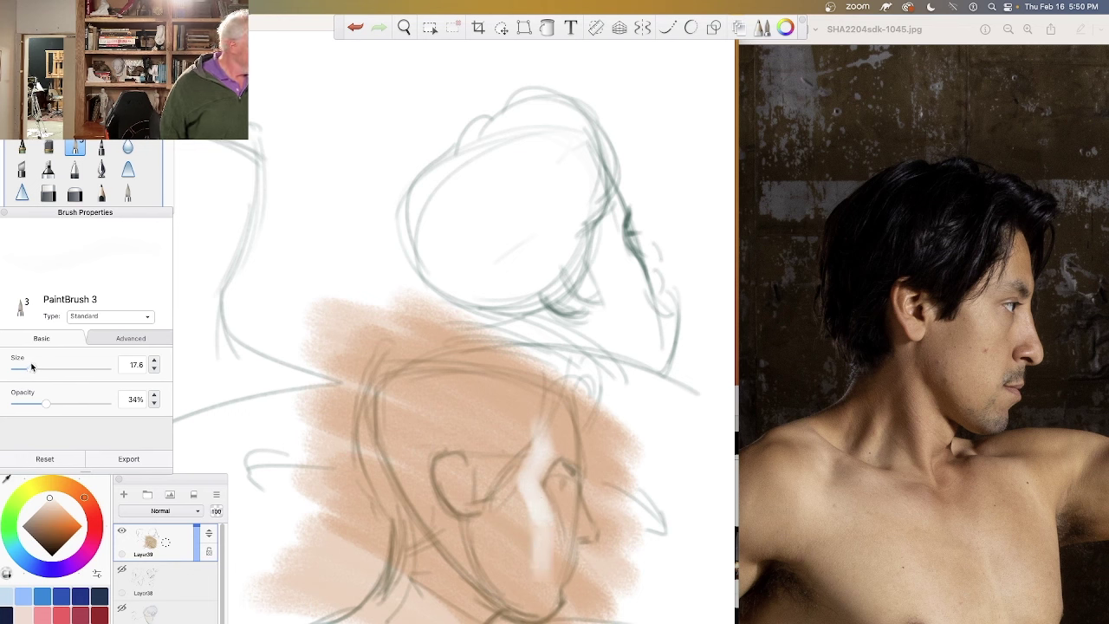
Step: Shade the eye socket, the side of the cheek and the jaw edge in brown with a size 10.4 brush
drag(31, 368, 22, 368)
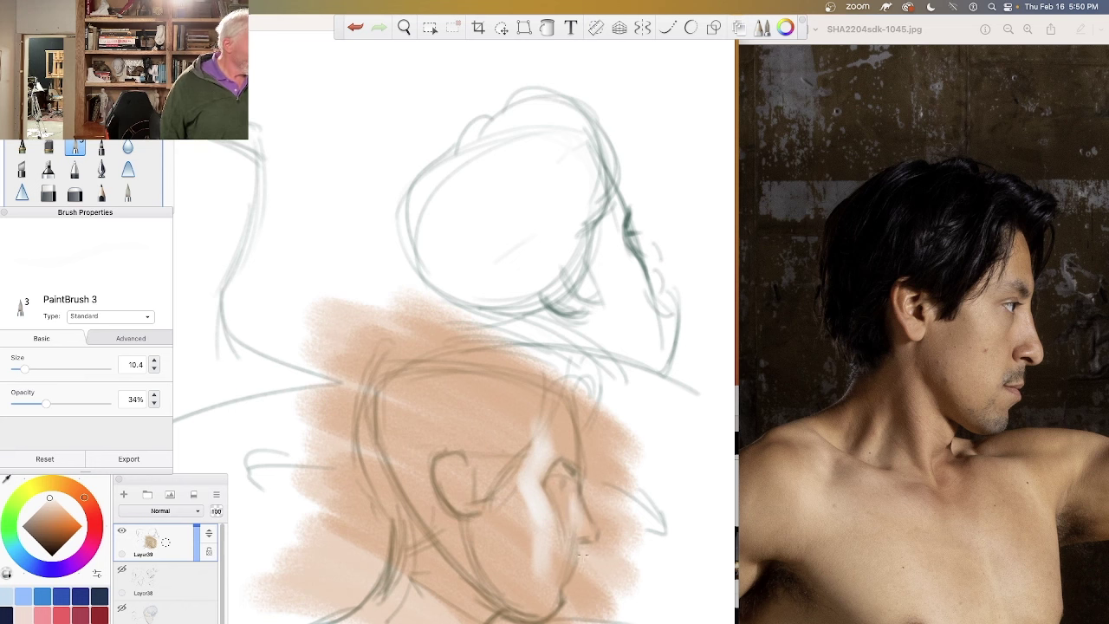
drag(57, 530, 53, 536)
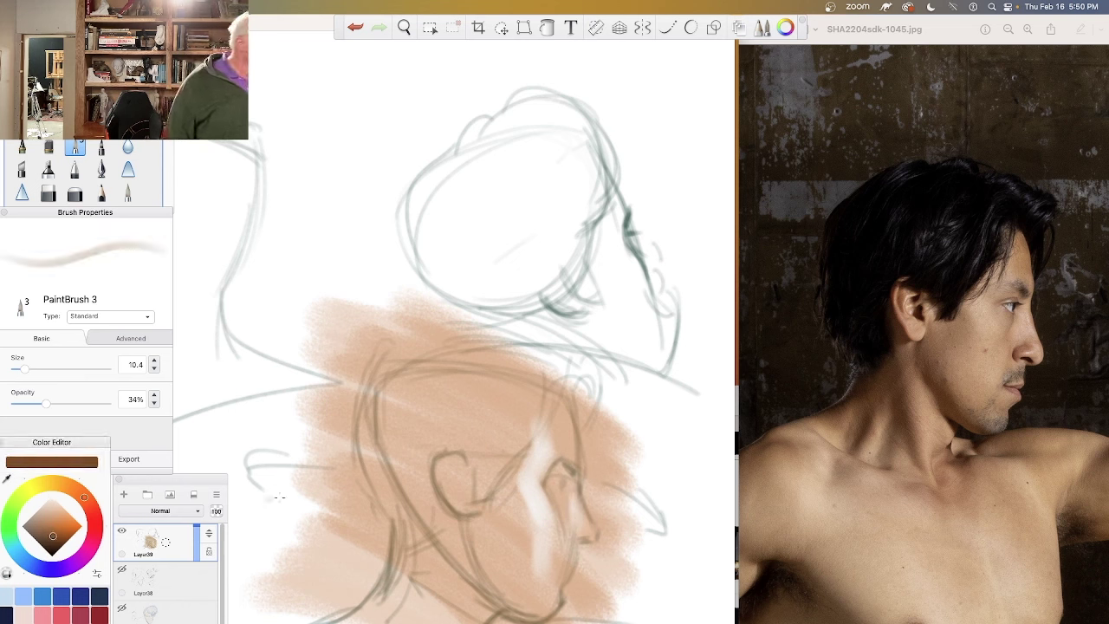
drag(554, 490, 565, 499)
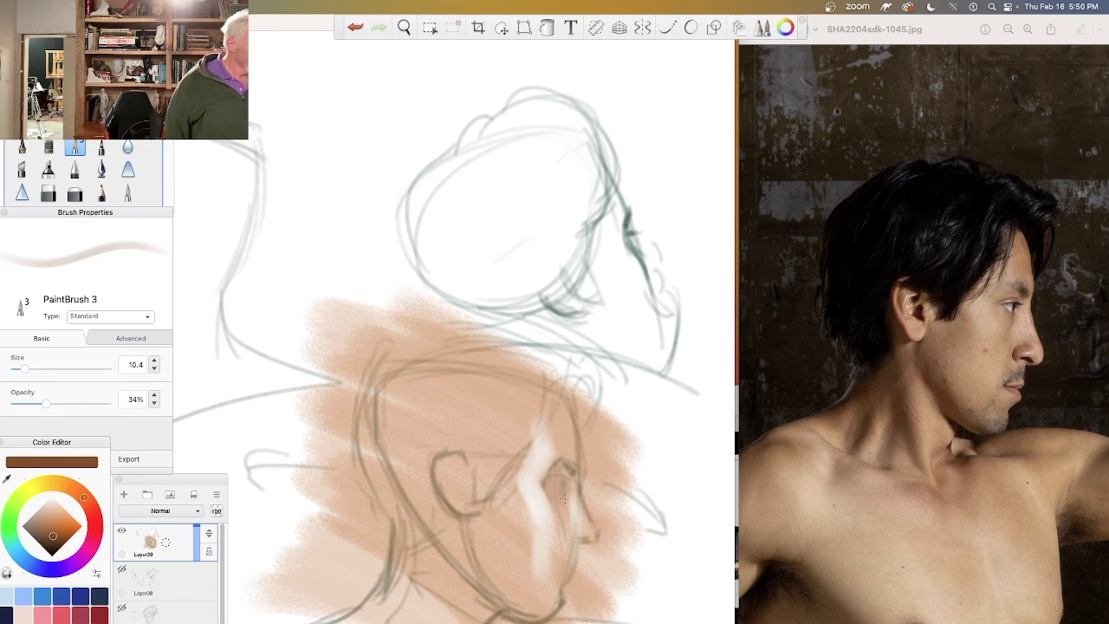
drag(563, 459, 560, 423)
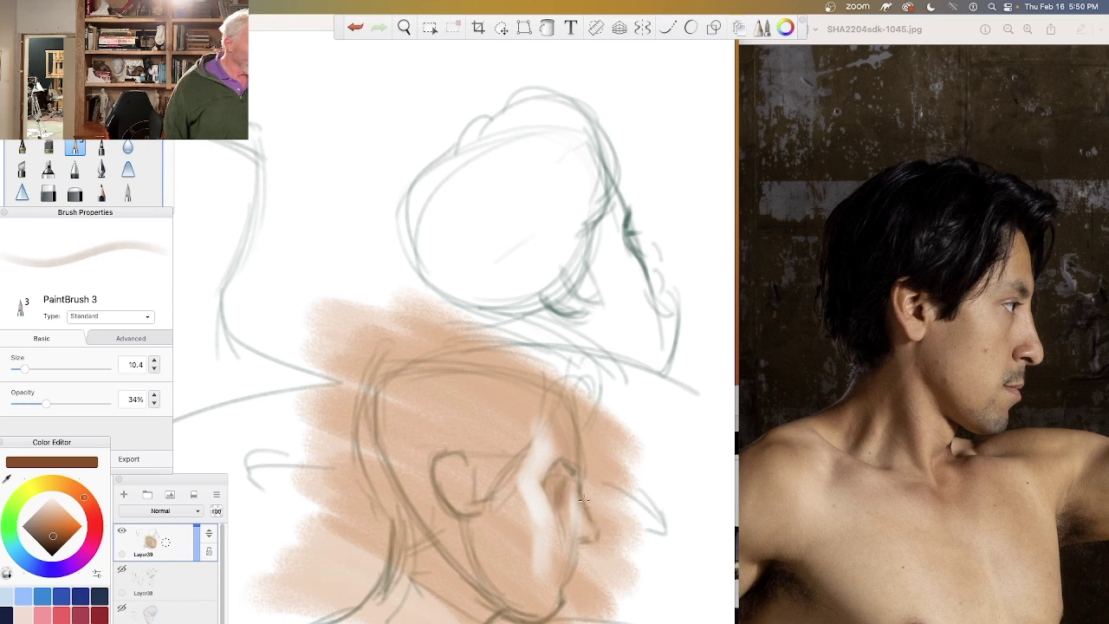
drag(560, 510, 560, 547)
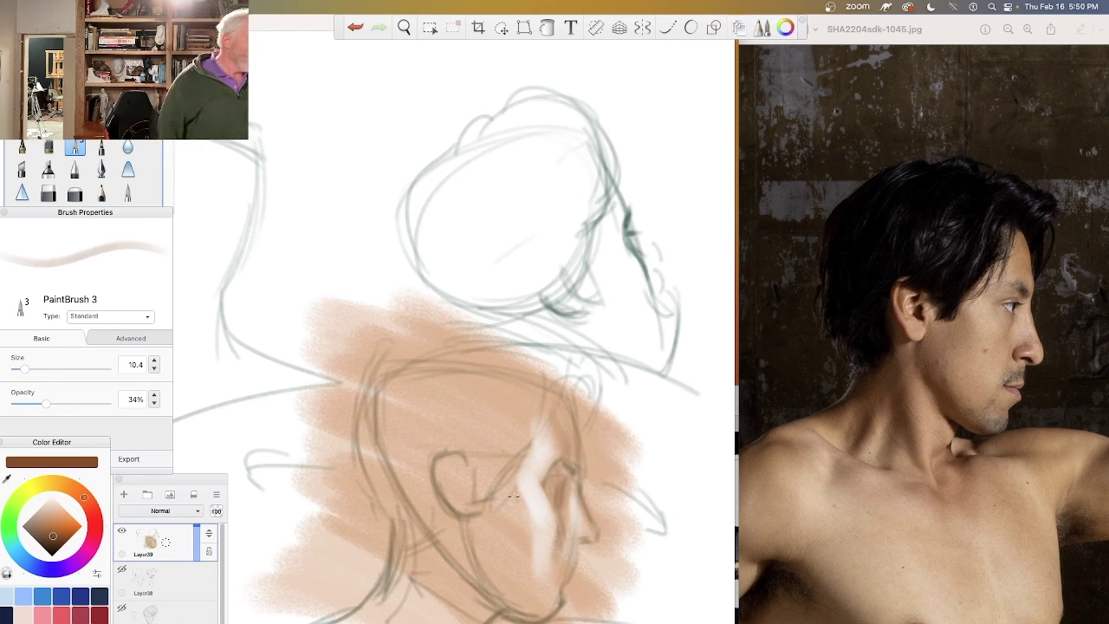
mouse_move(509, 490)
mouse_down()
mouse_move(517, 520)
mouse_move(496, 499)
mouse_move(502, 520)
mouse_move(537, 504)
mouse_up()
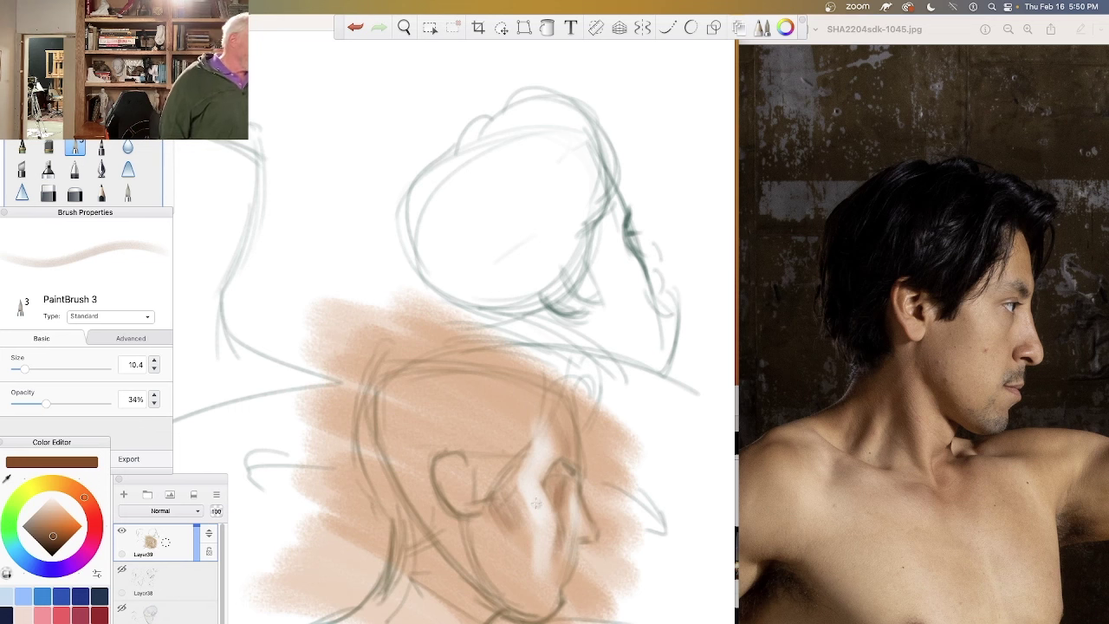
mouse_move(482, 523)
mouse_down()
mouse_move(474, 538)
mouse_move(459, 530)
mouse_move(482, 582)
mouse_move(500, 590)
mouse_move(468, 554)
mouse_move(510, 610)
mouse_move(458, 536)
mouse_move(509, 612)
mouse_move(538, 619)
mouse_up()
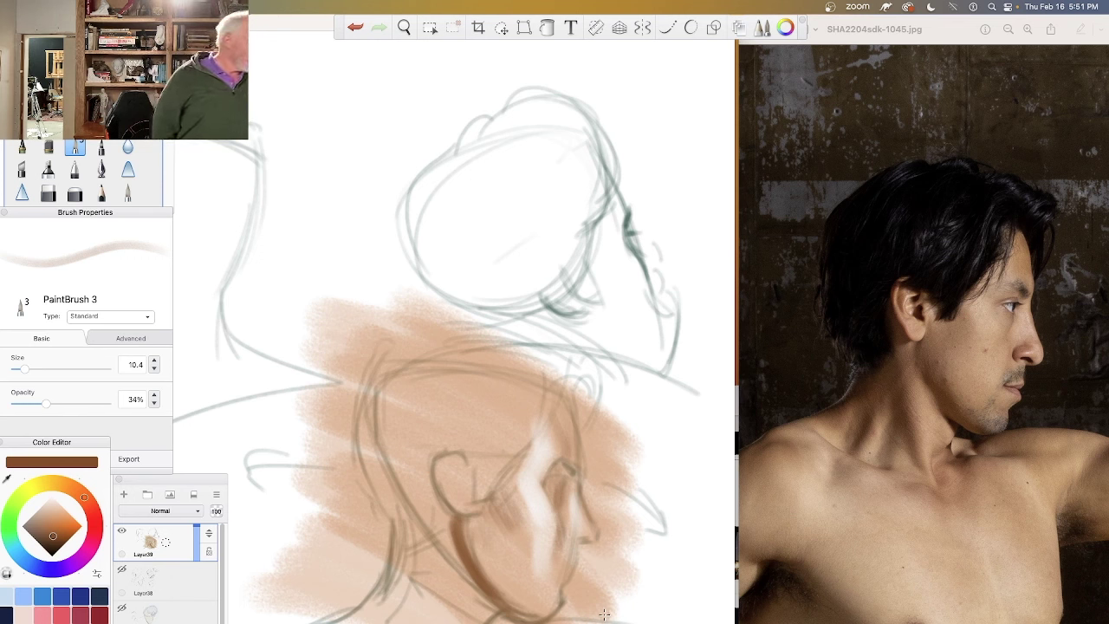
Step: Shade the inside of the ear in brown with a size 8.5 brush, and switch the colour to a pale cream
drag(25, 372, 24, 373)
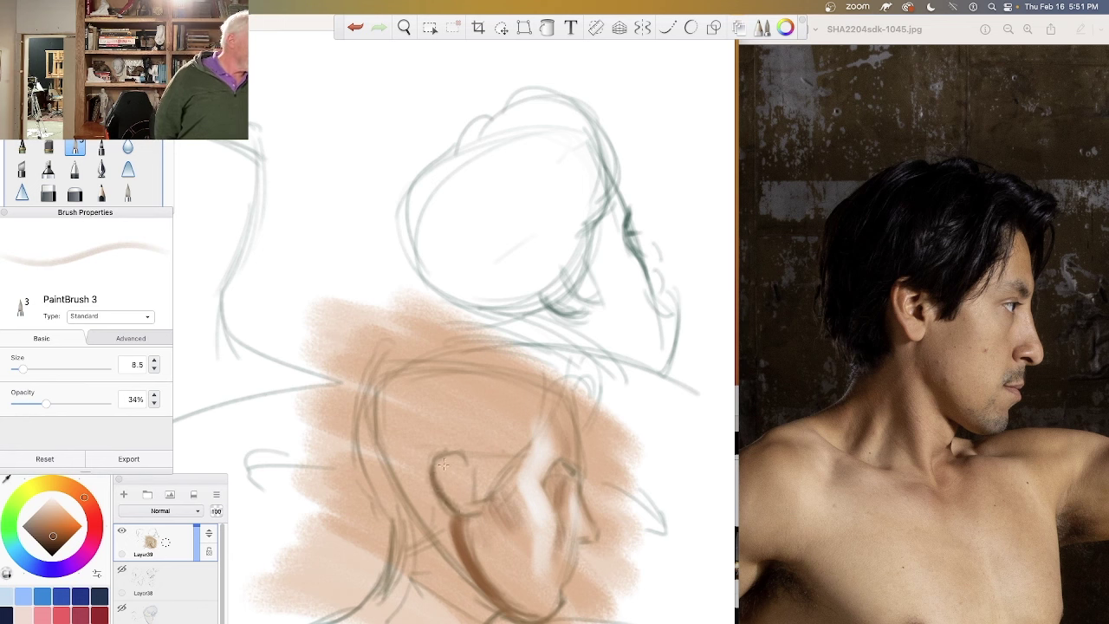
drag(441, 466, 461, 501)
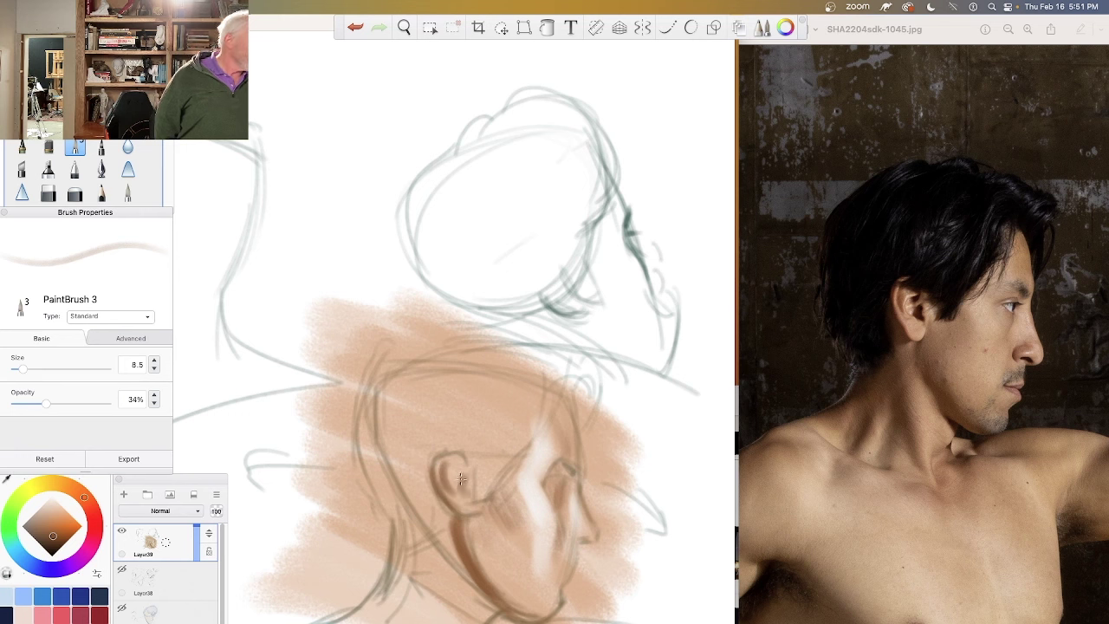
drag(51, 519, 52, 499)
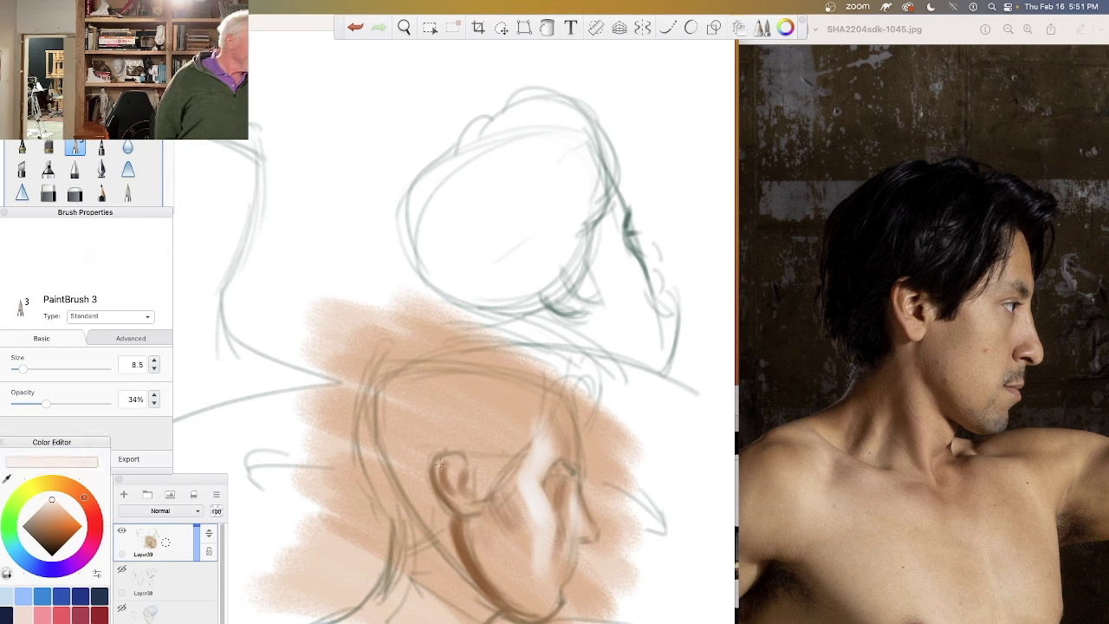